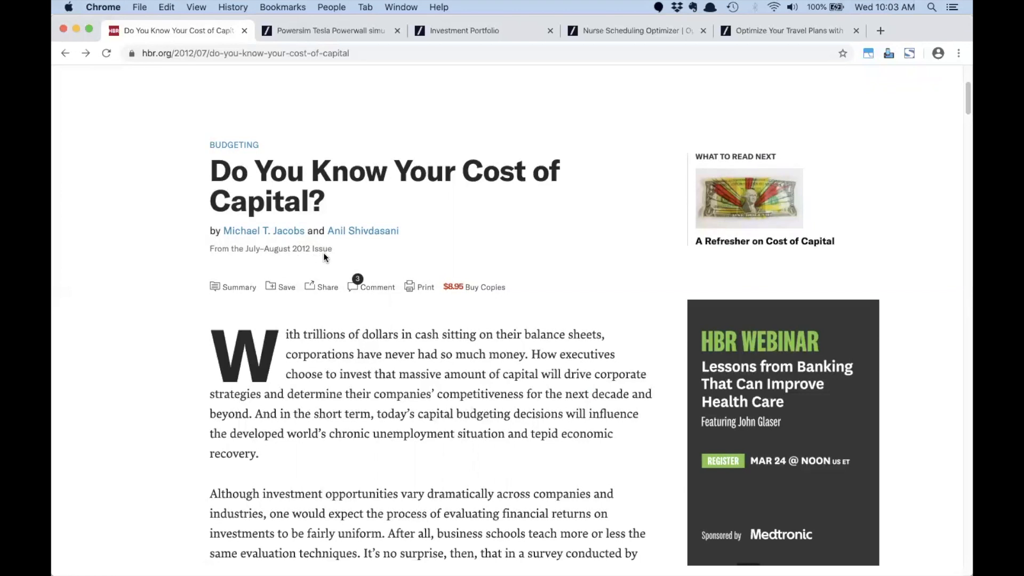
Step: Expand the Dangerous Assumptions exhibit and read its survey pie charts down to the debt-to-equity chart
scroll(325, 271, "down", 5)
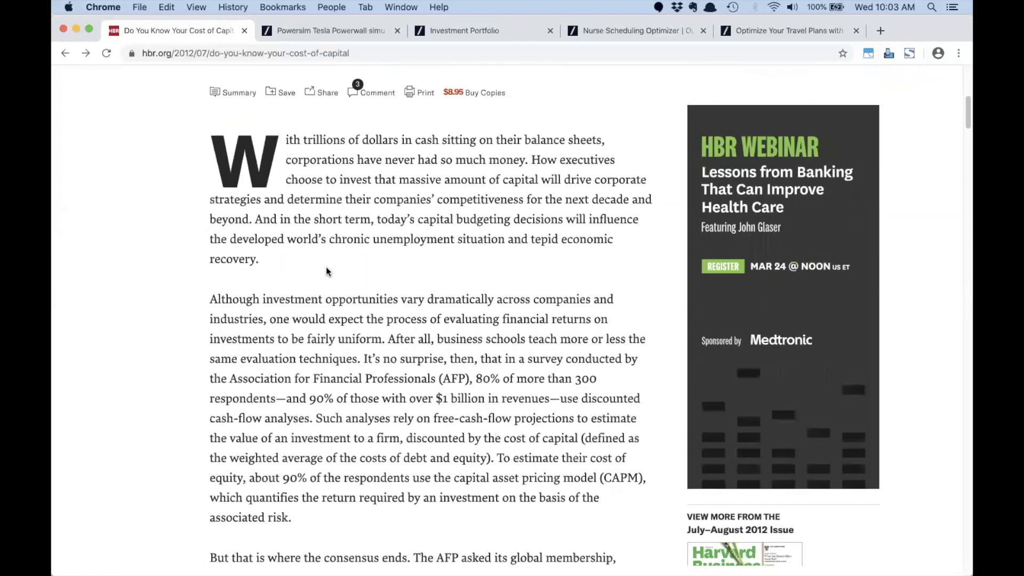
scroll(326, 268, "down", 3)
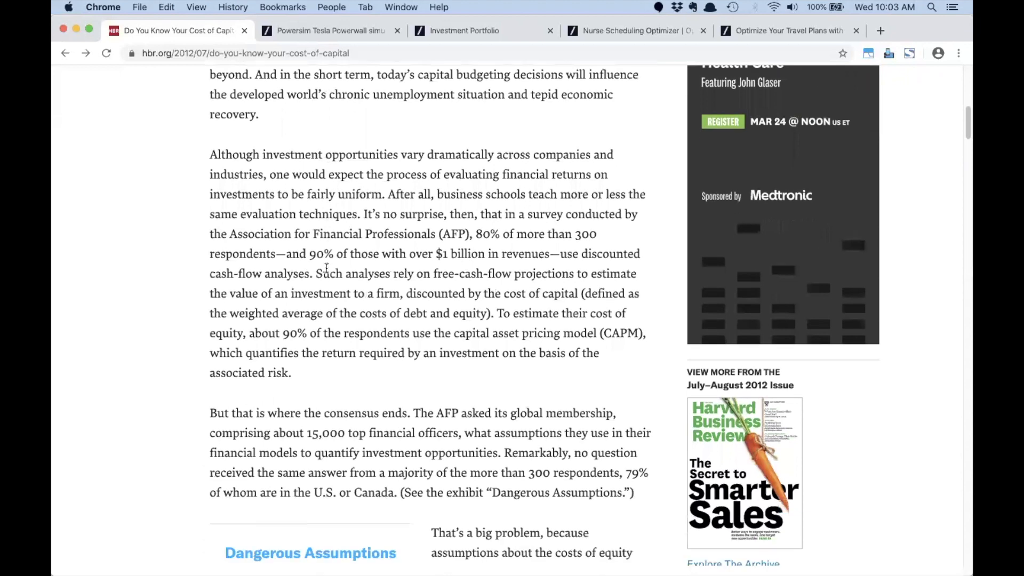
scroll(326, 267, "down", 3)
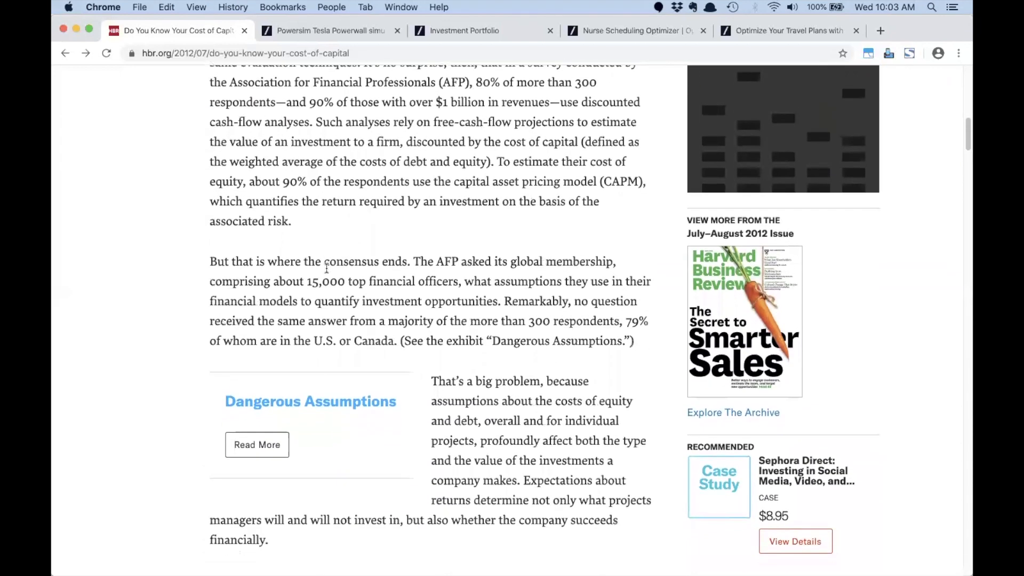
scroll(299, 293, "down", 3)
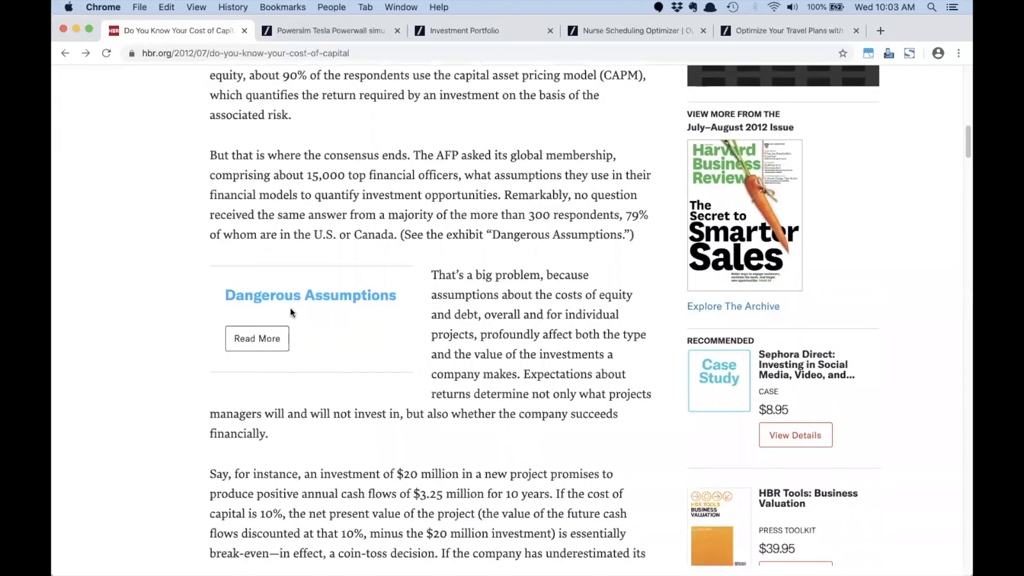
left_click(257, 344)
scroll(173, 266, "down", 5)
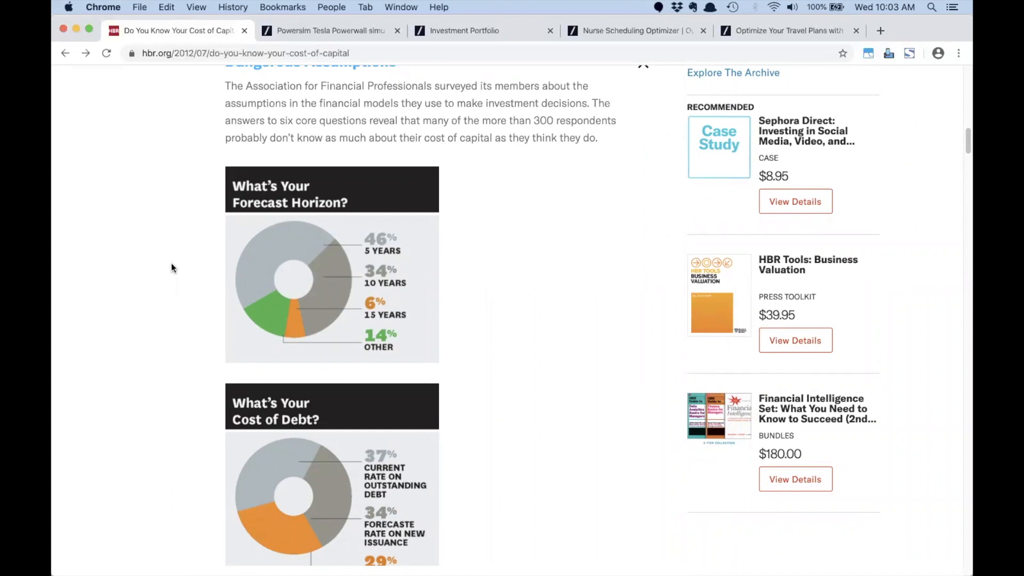
scroll(171, 263, "down", 5)
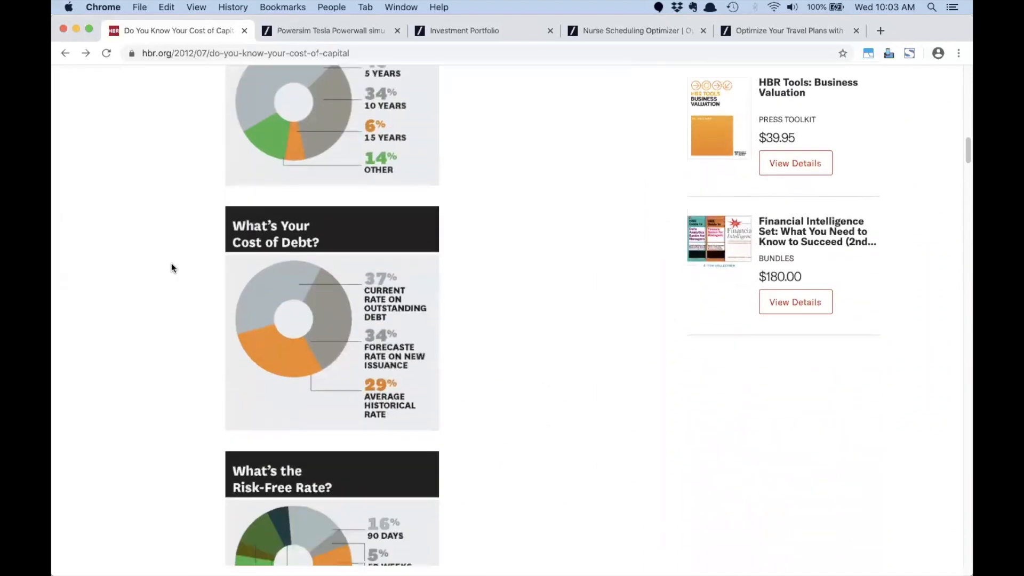
scroll(171, 263, "down", 8)
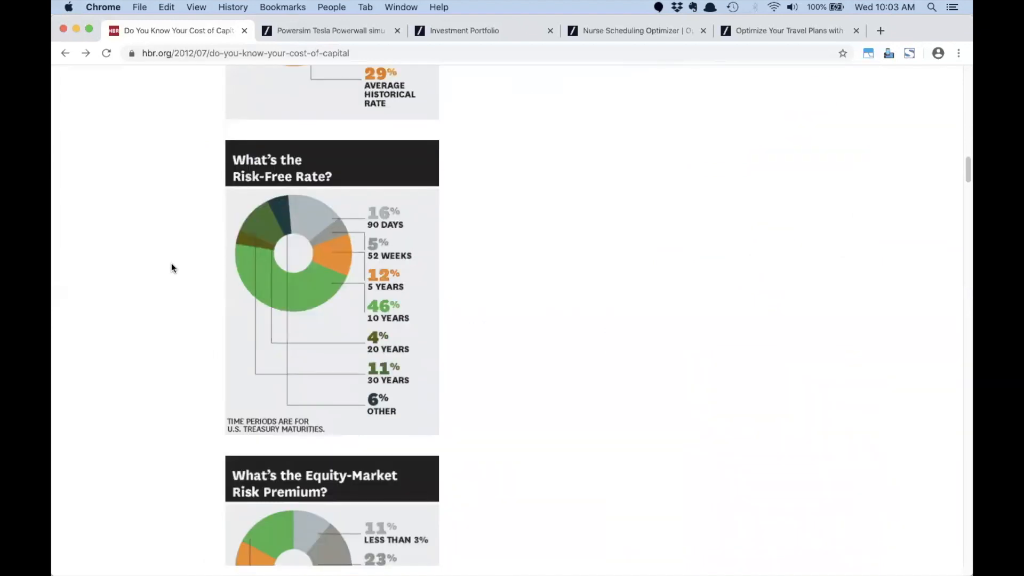
scroll(171, 263, "down", 20)
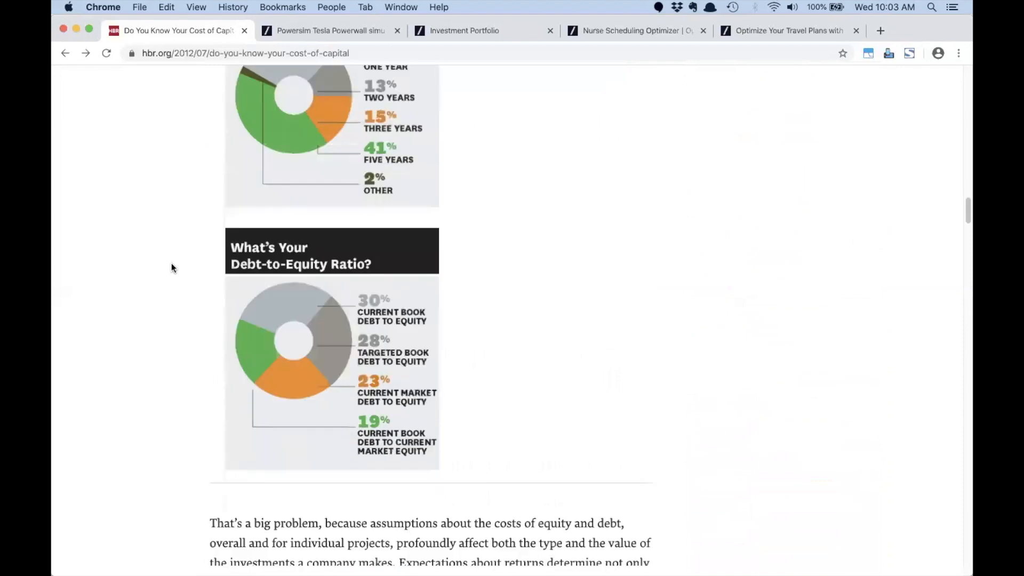
scroll(171, 264, "down", 18)
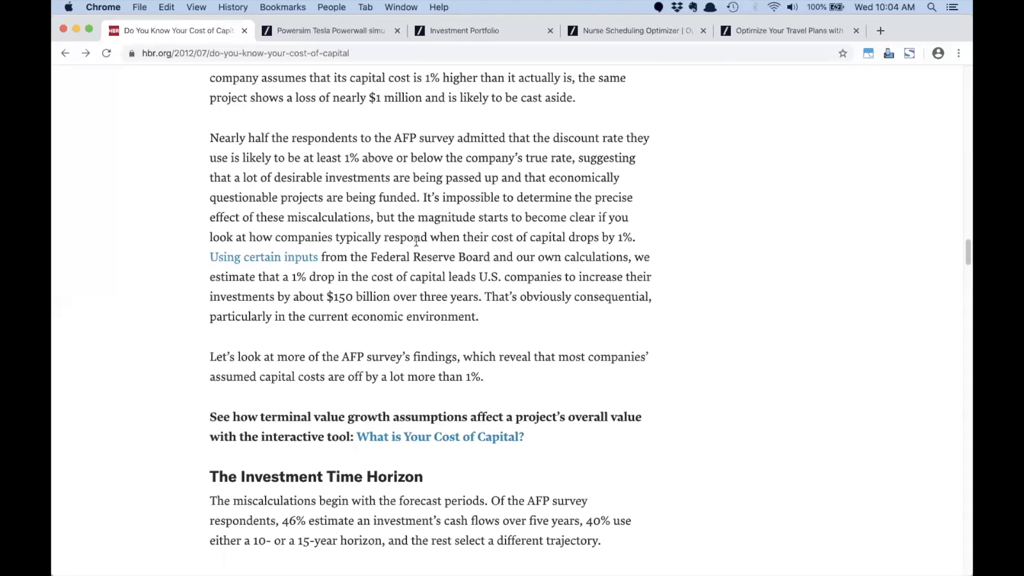
Step: Open the Cost of Capital Tool, base debt cost on the 5-Year Treasury, and set borrowing spread to 489 BPS
left_click(456, 438)
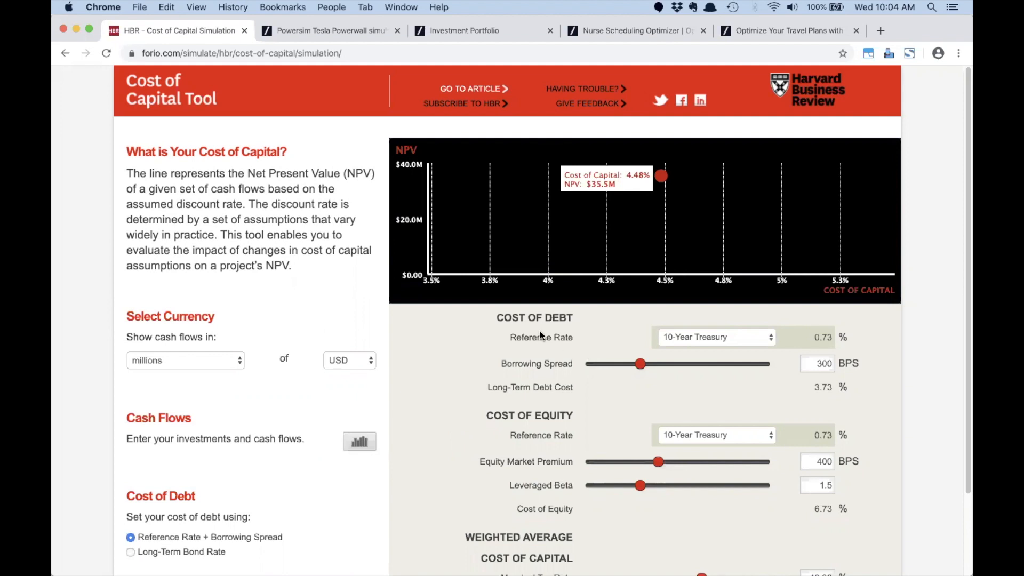
left_click(717, 340)
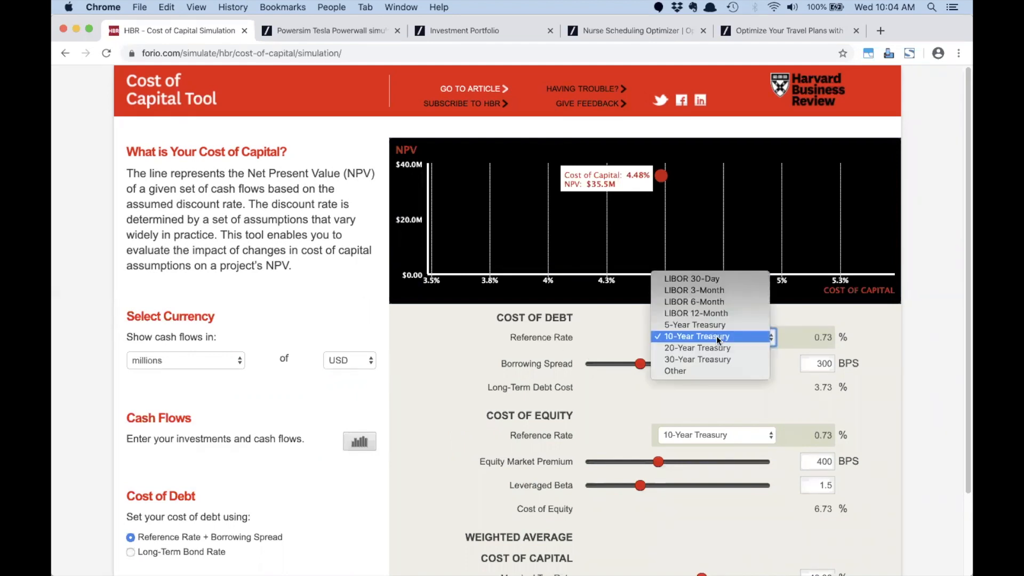
left_click(712, 326)
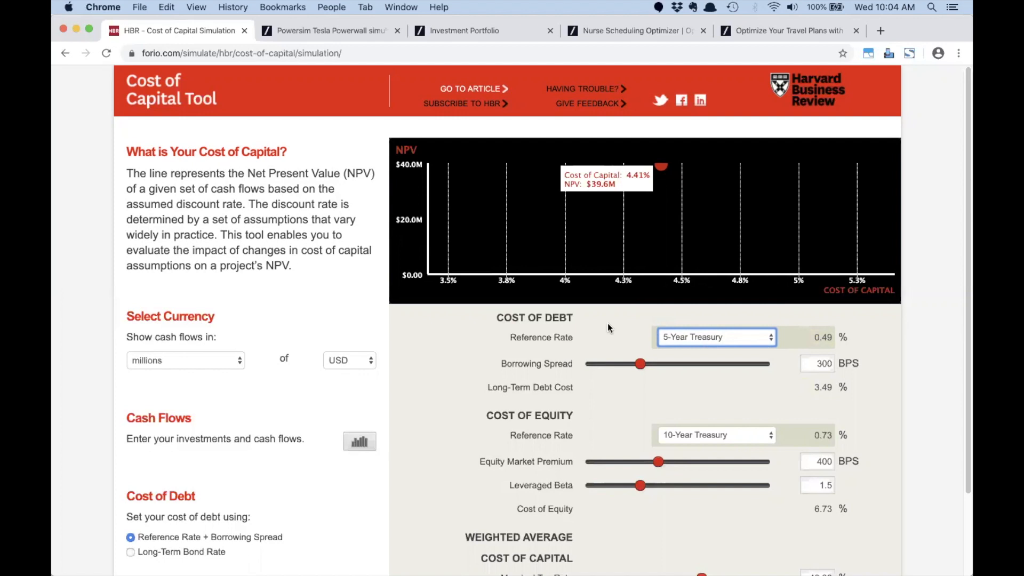
left_click_drag(645, 366, 676, 367)
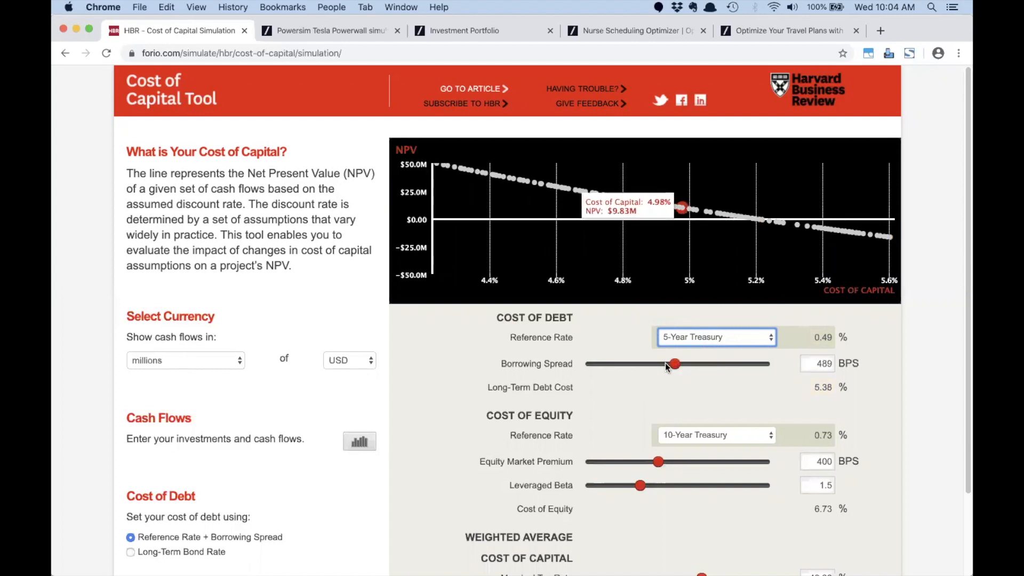
Step: Base the cost of equity on the 20-Year Treasury and lower the leveraged beta from 1.5 to 1
scroll(680, 376, "down", 2)
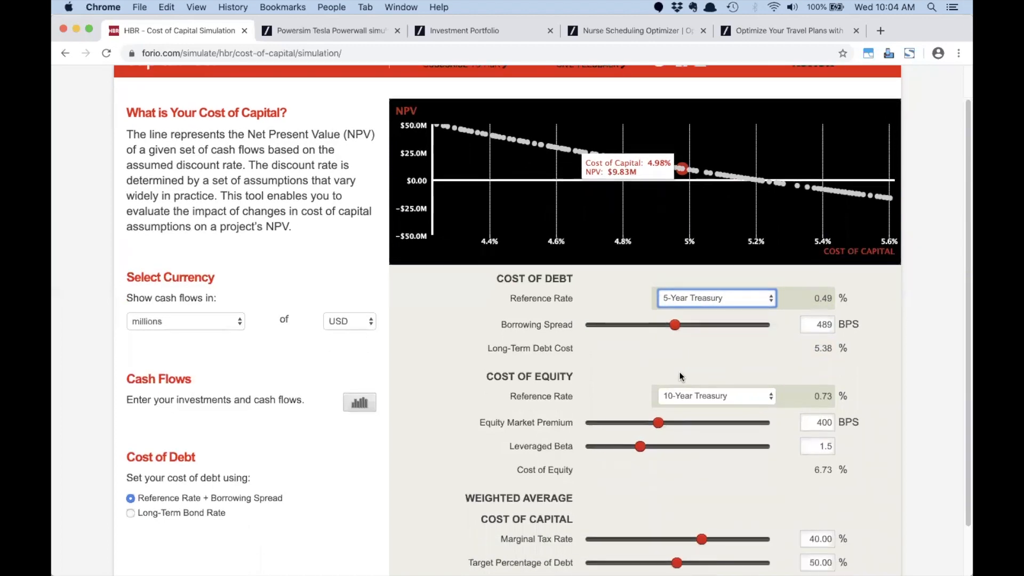
left_click(693, 391)
left_click(693, 396)
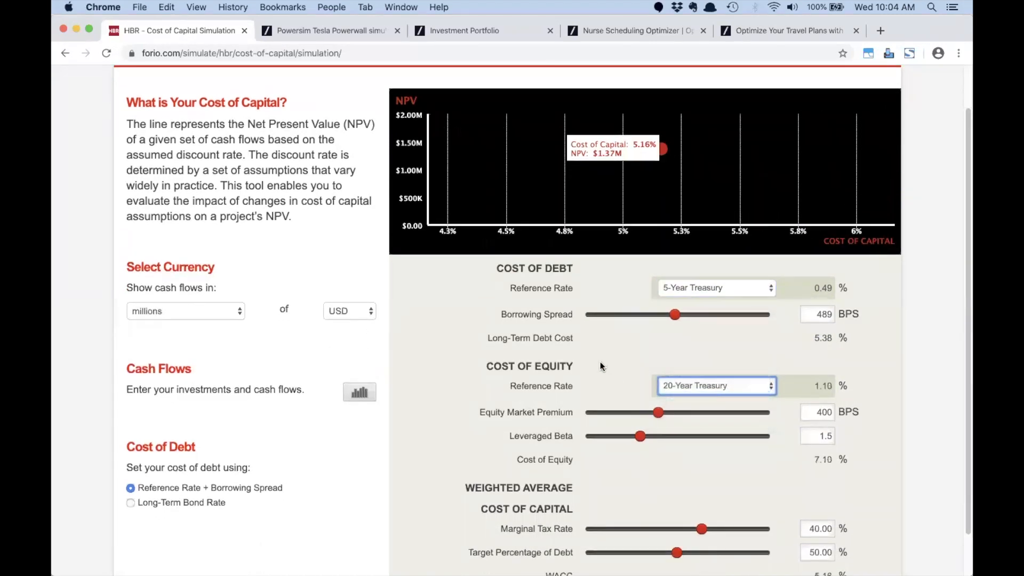
scroll(583, 356, "down", 2)
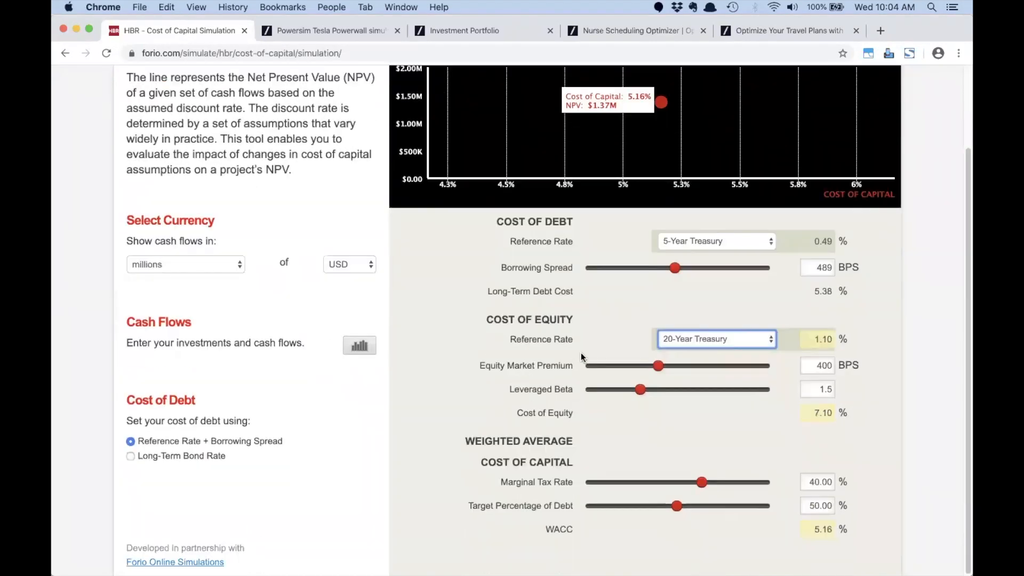
left_click_drag(639, 394, 688, 372)
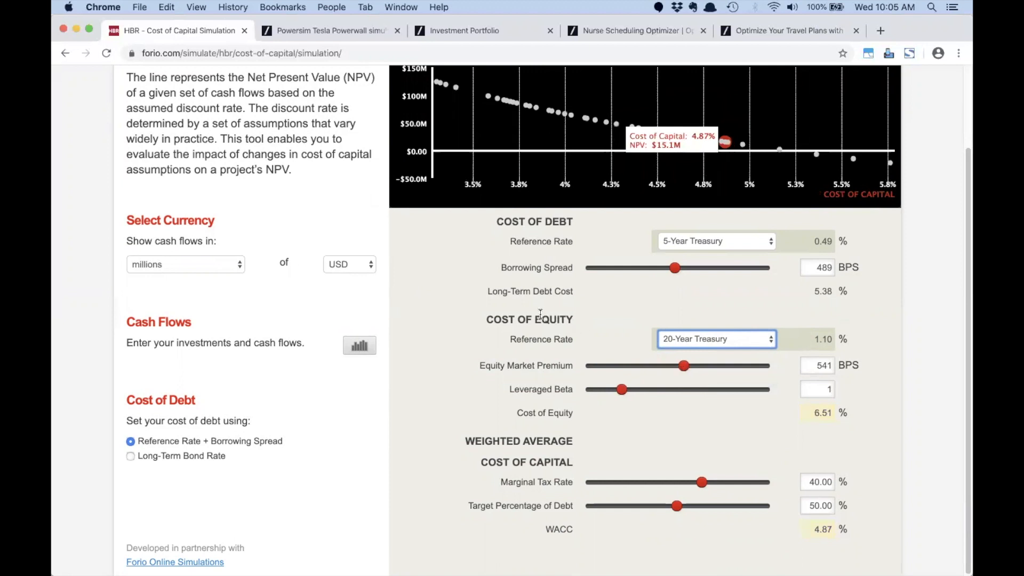
scroll(692, 384, "down", 1)
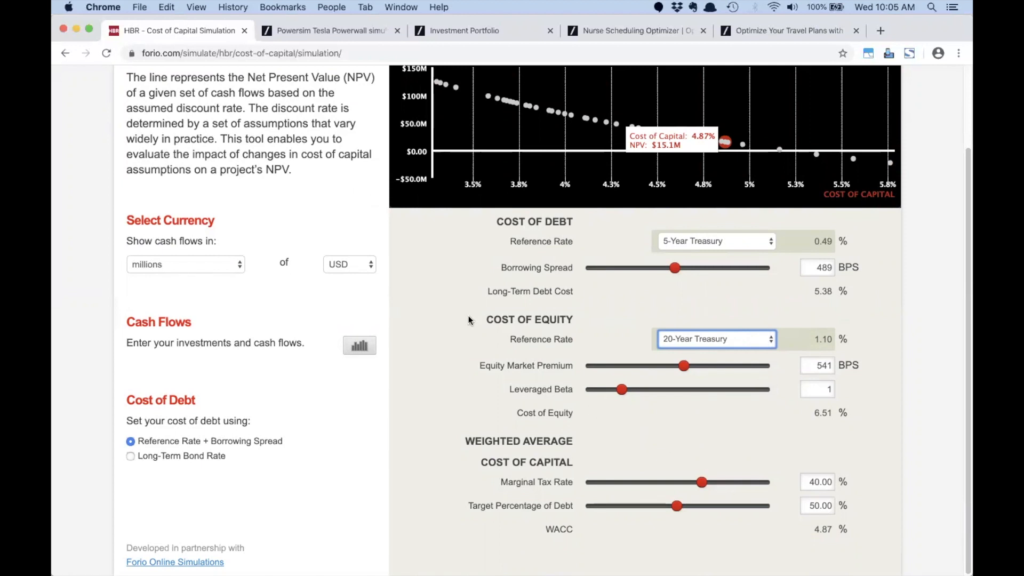
scroll(470, 320, "up", 3)
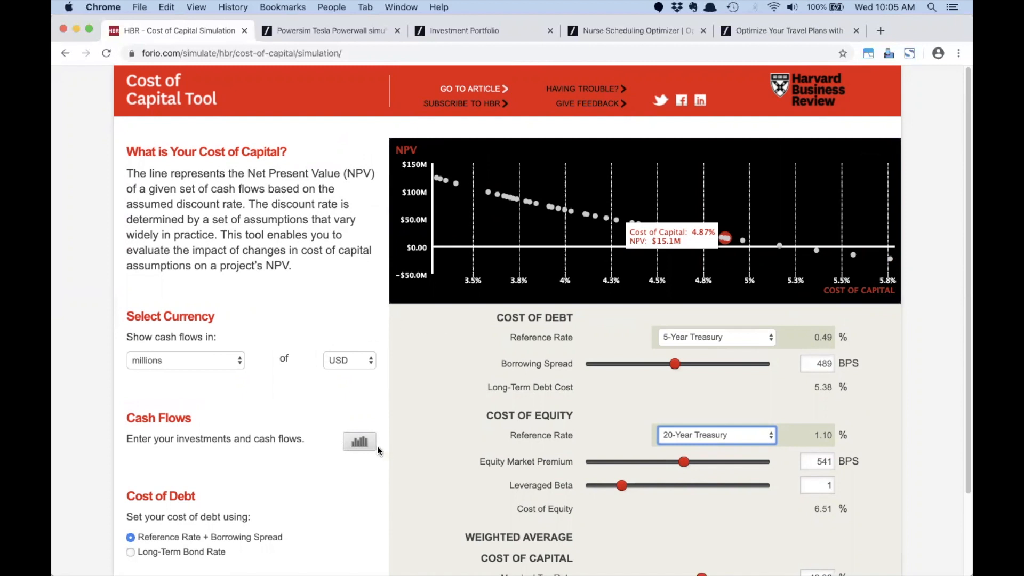
Step: View the project's cash flows by period, close them, and switch to the Tesla Powerwall Simulation
left_click(359, 442)
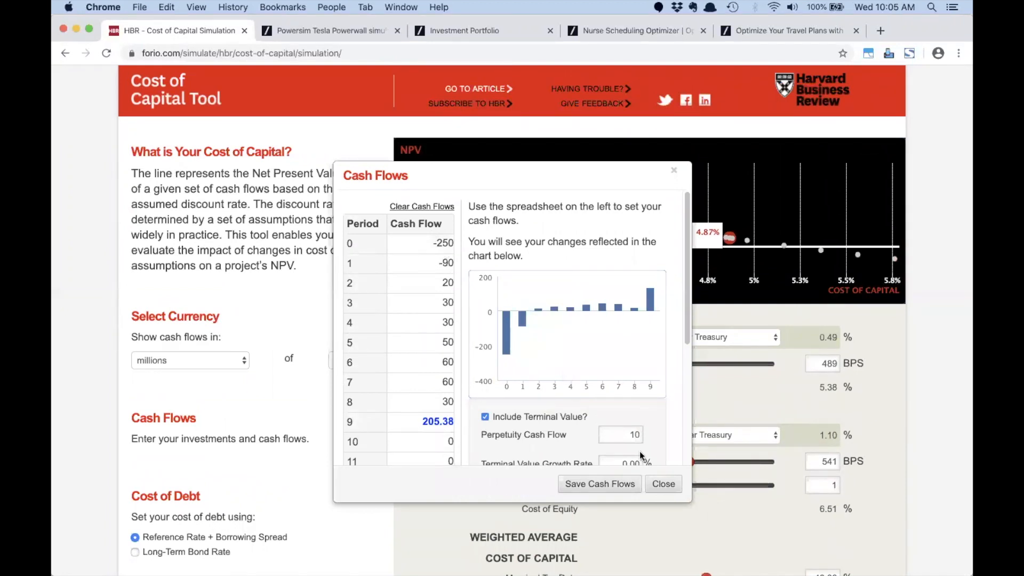
left_click(664, 484)
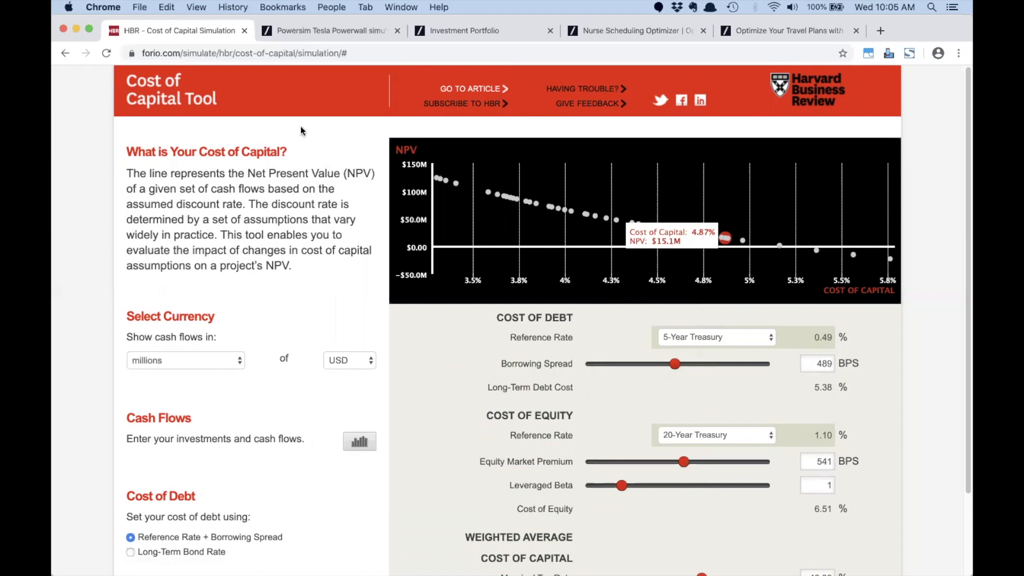
left_click(312, 29)
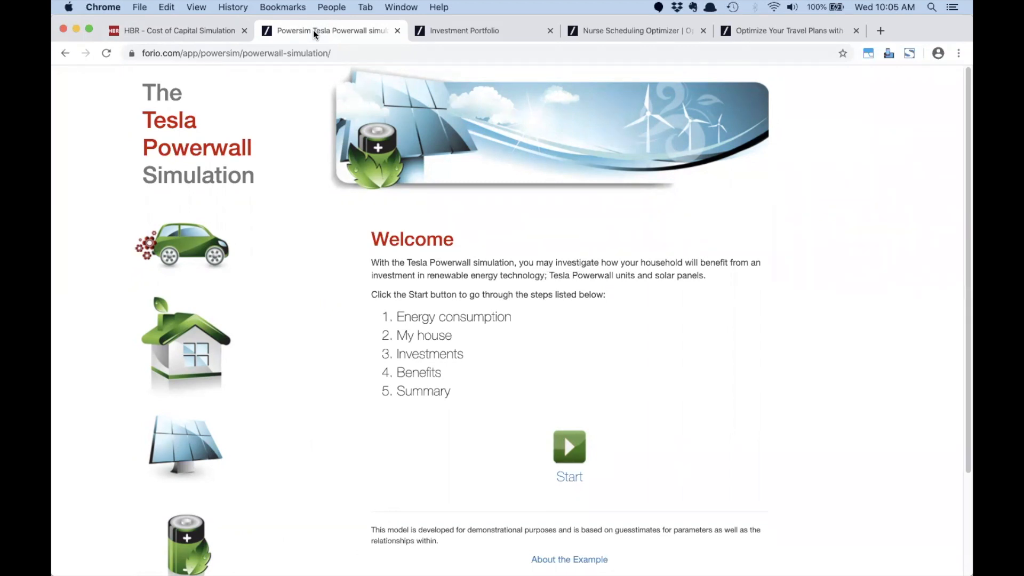
Step: Start the Powerwall simulation at step 1, Energy Consumption
left_click(568, 448)
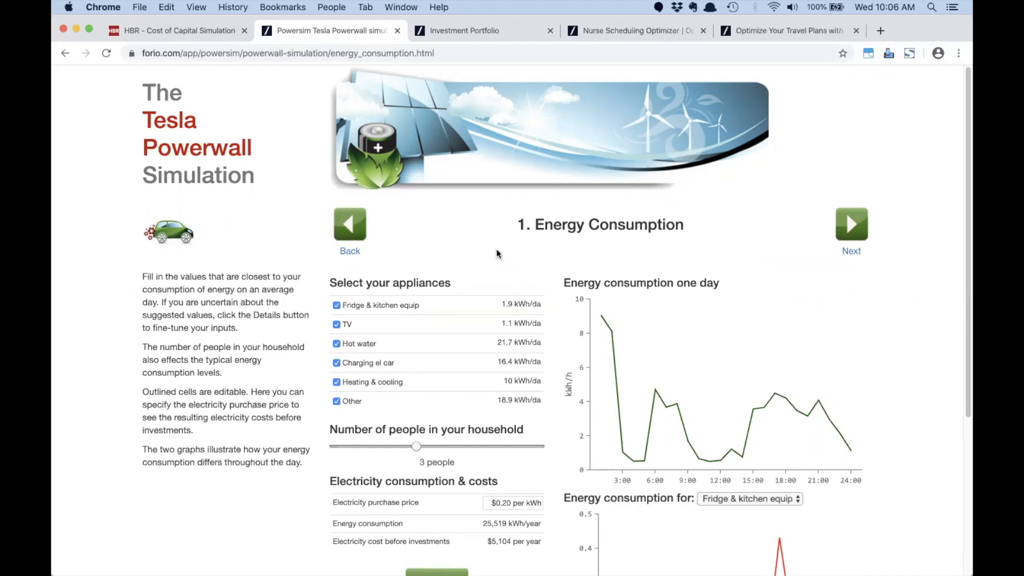
Step: Raise the household size slider from 3 to 4 people
scroll(446, 266, "down", 1)
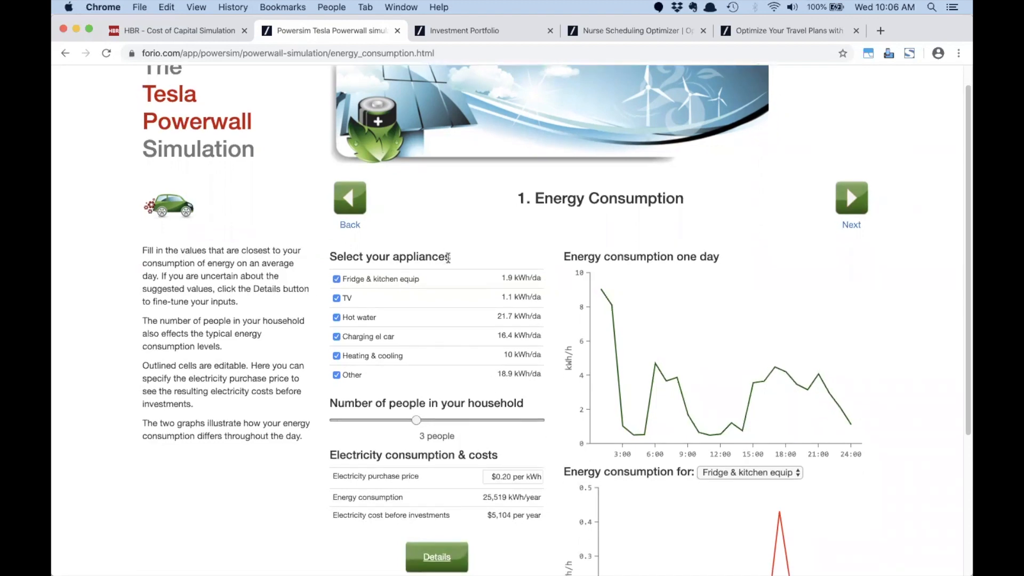
scroll(448, 258, "down", 2)
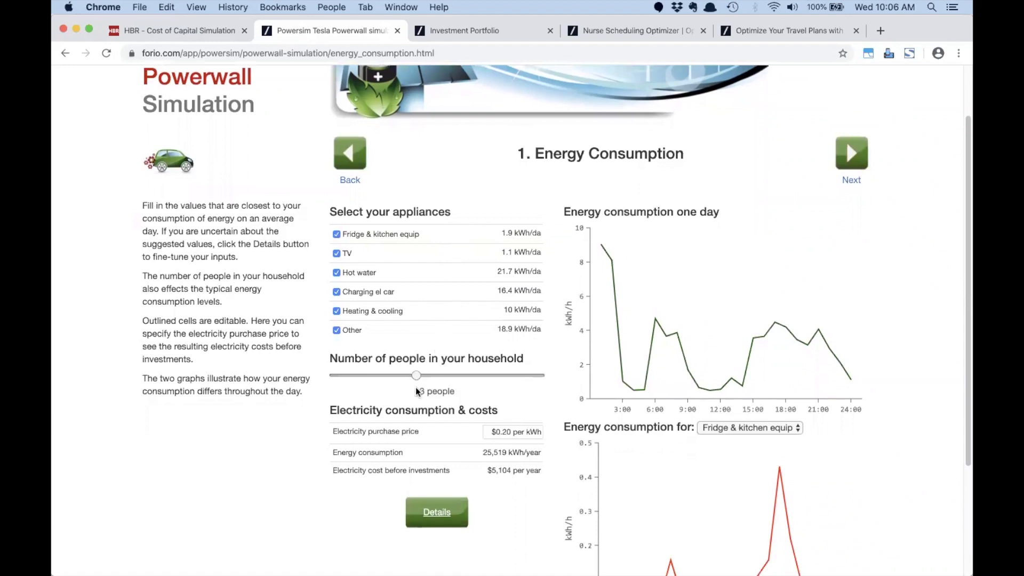
left_click_drag(417, 377, 496, 382)
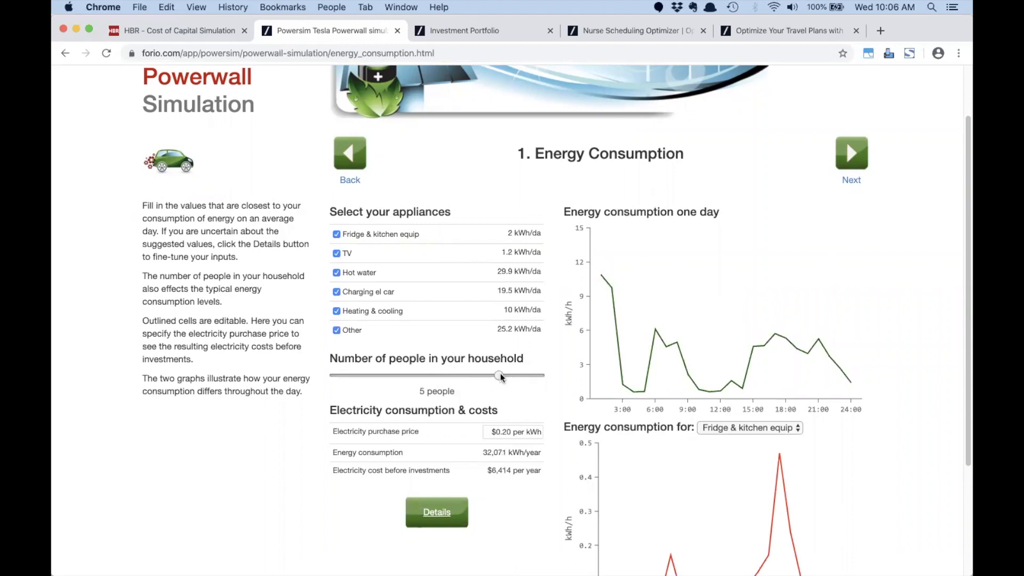
scroll(450, 373, "down", 3)
Step: In the consumption details, show the TV's hourly profile and lower its hours 17–24 to about 60%
left_click(440, 369)
scroll(527, 355, "down", 3)
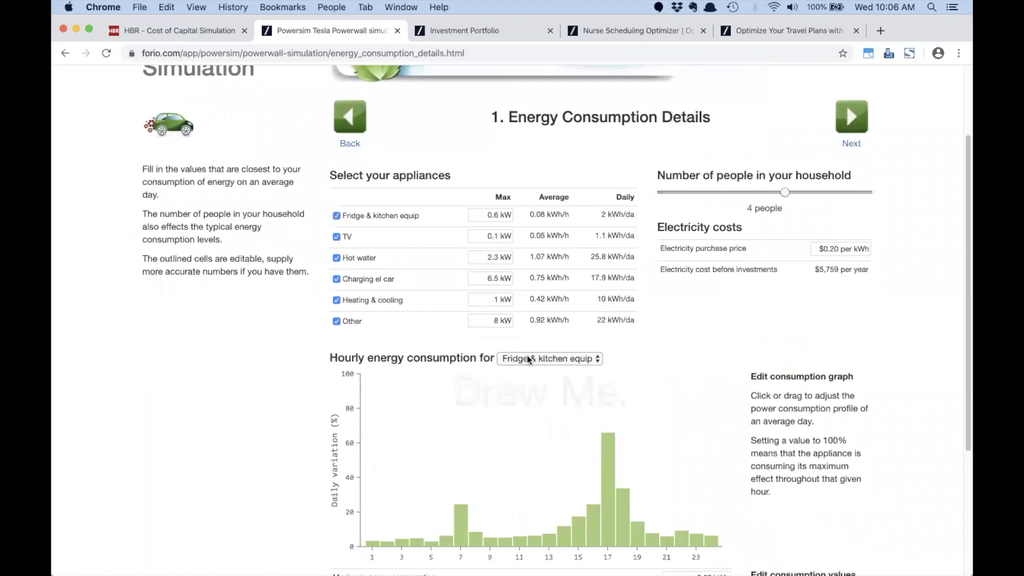
scroll(527, 355, "down", 1)
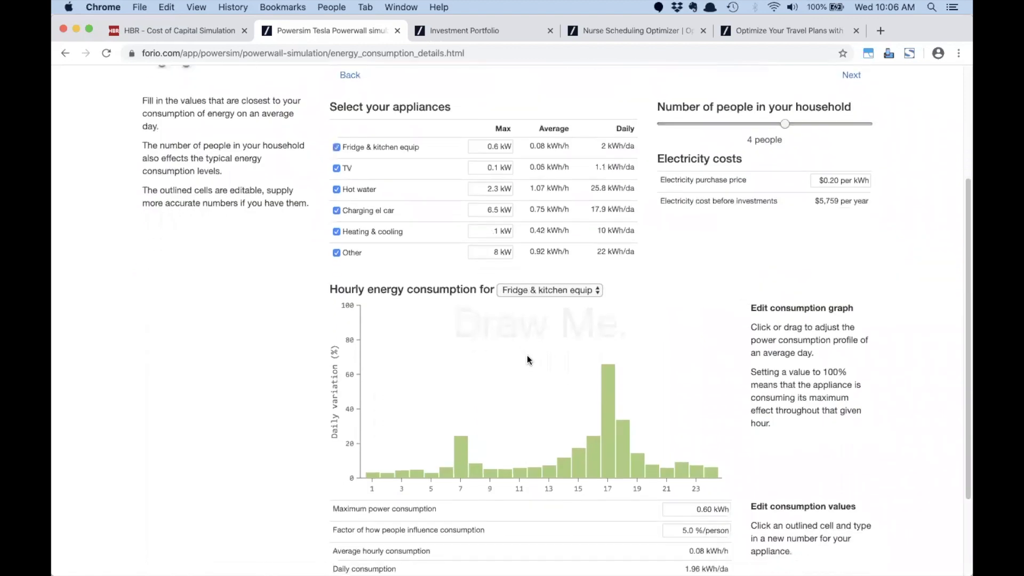
left_click(565, 289)
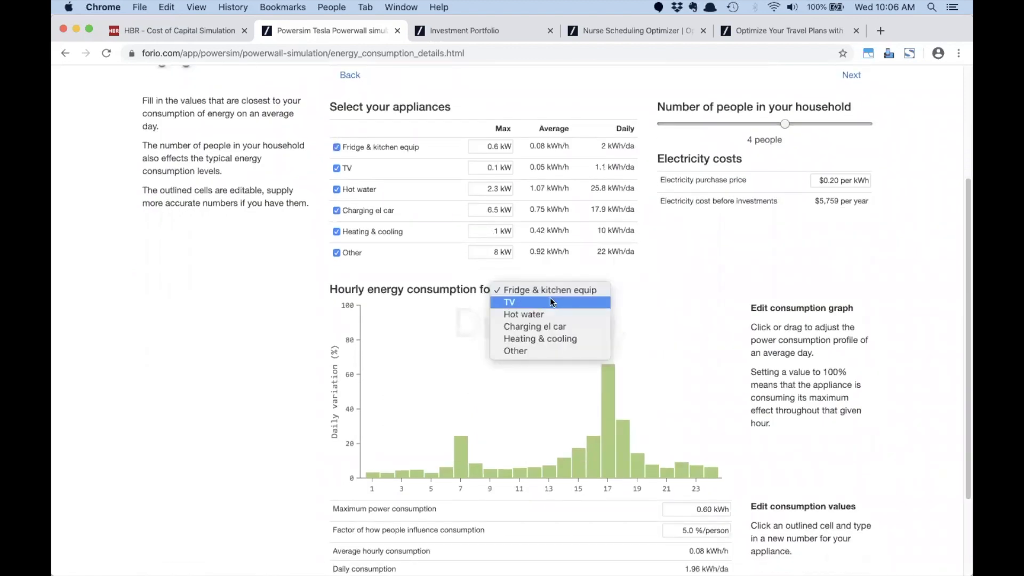
left_click(550, 300)
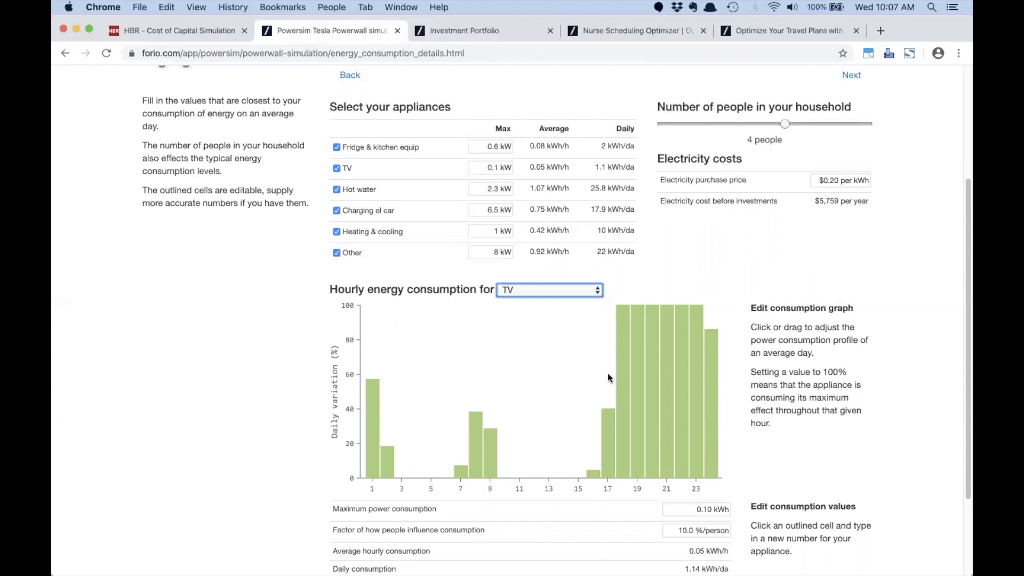
mouse_move(608, 376)
left_mouse_down()
mouse_move(661, 384)
mouse_move(592, 393)
mouse_move(546, 421)
mouse_move(478, 438)
left_mouse_up()
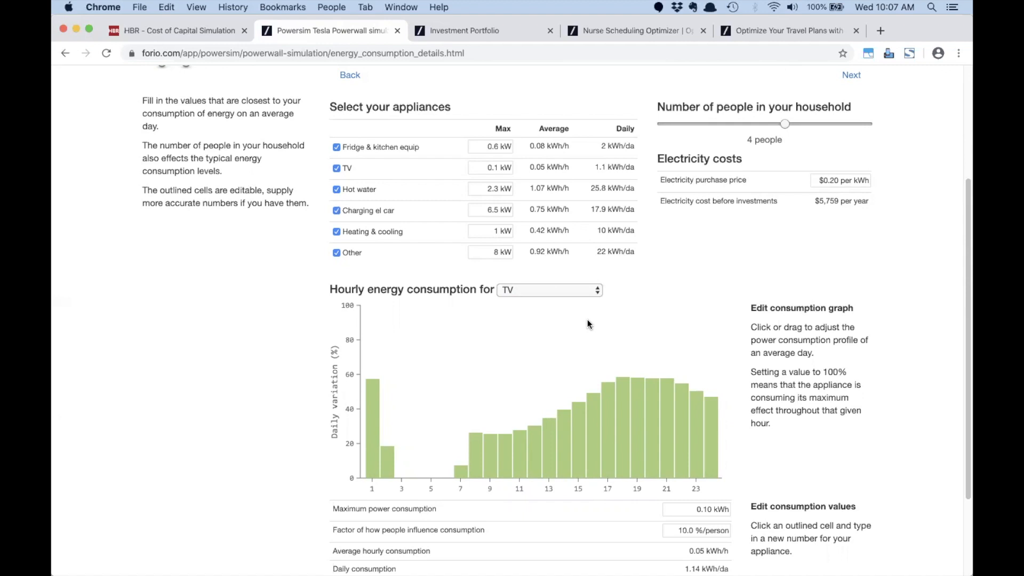
scroll(587, 319, "down", 3)
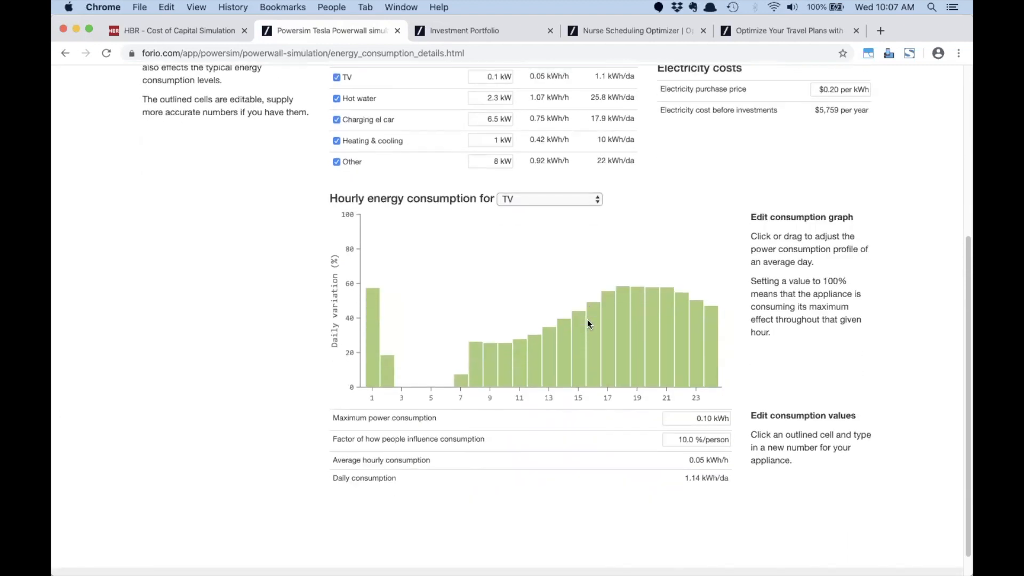
scroll(592, 315, "up", 5)
left_click(848, 123)
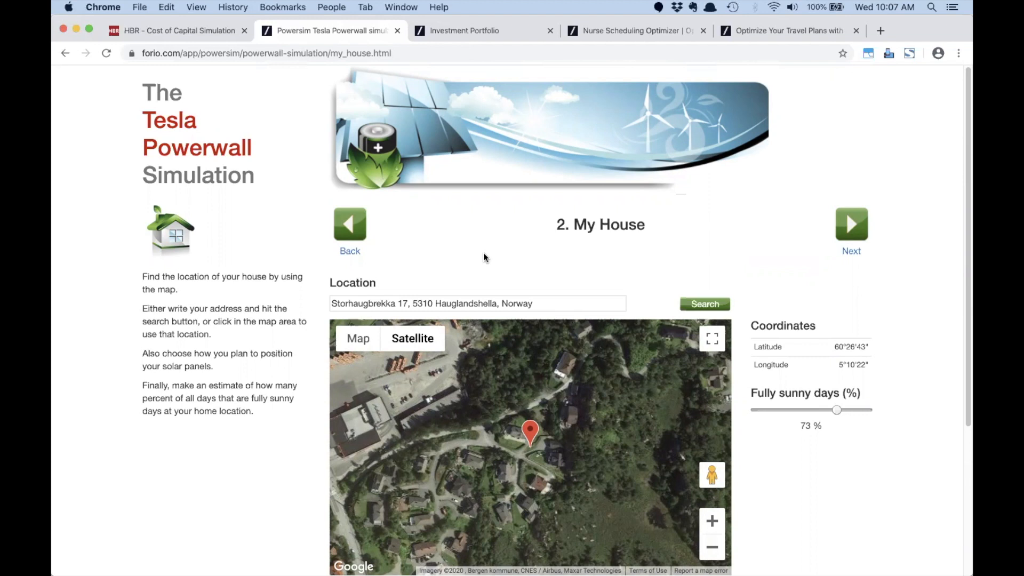
left_click(533, 304)
triple_click(533, 304)
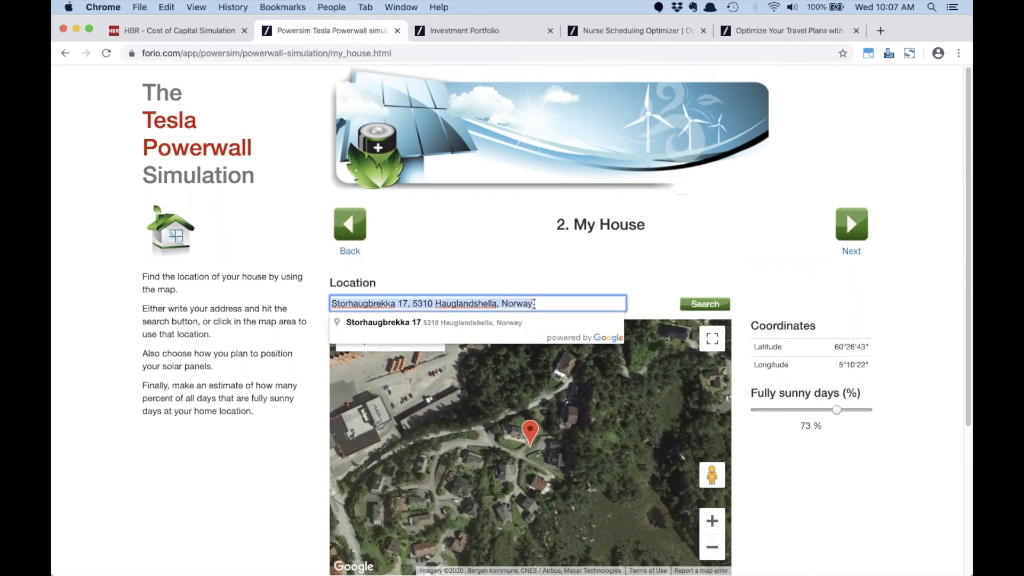
type("2601")
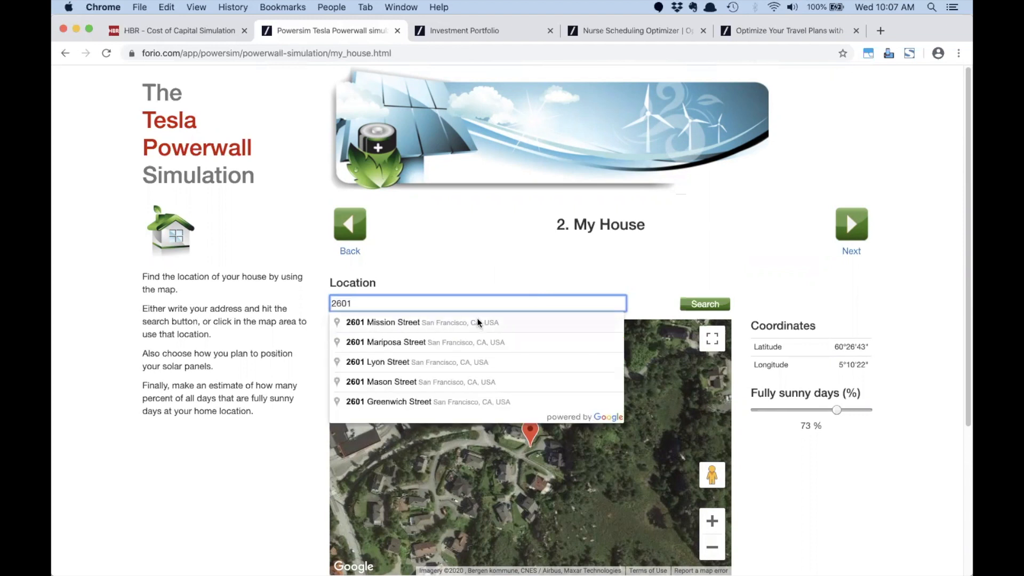
left_click(476, 322)
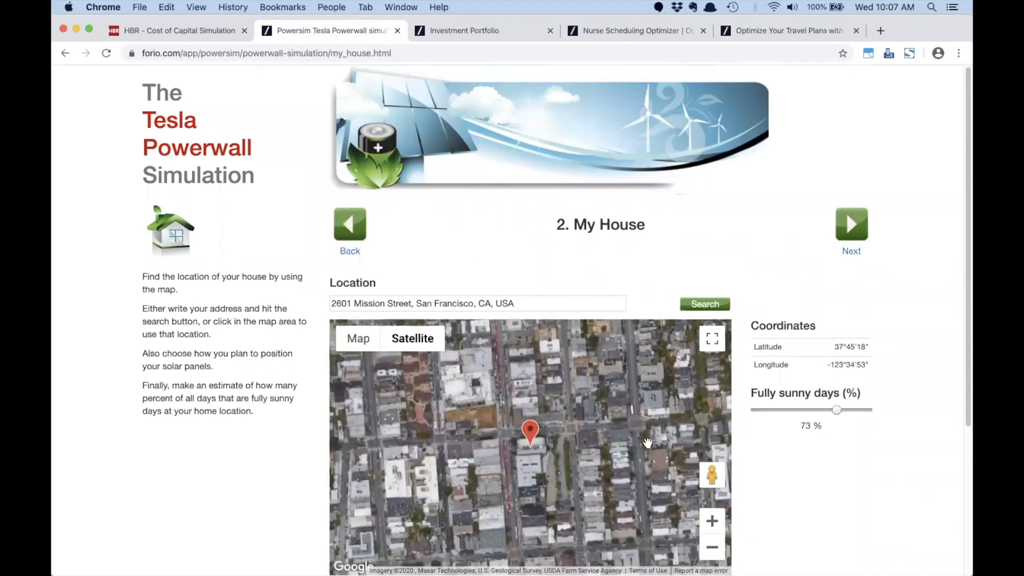
Step: Zoom and pan the satellite map to centre the marked building and inspect its coordinates
left_click(711, 521)
left_click(712, 521)
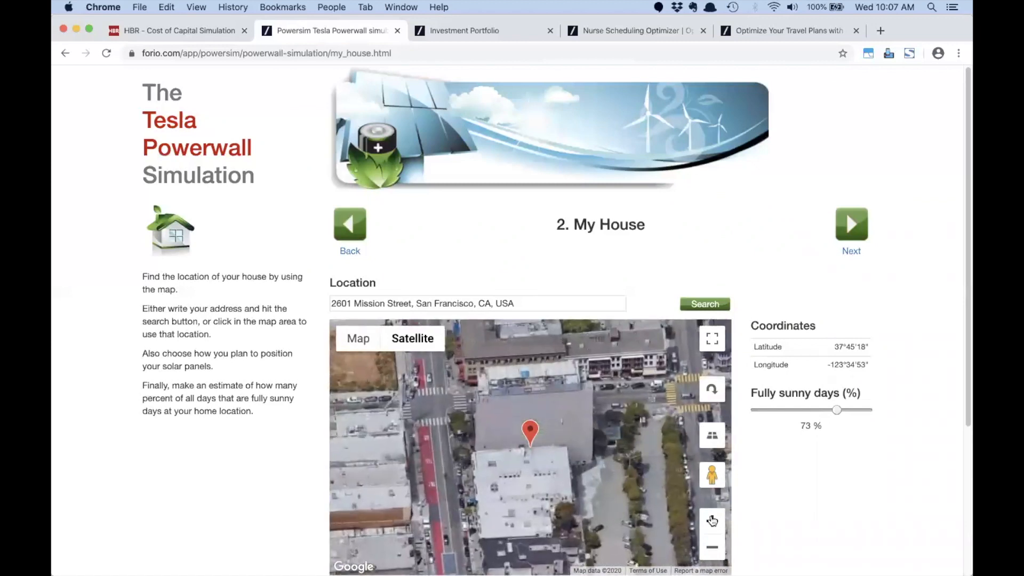
left_click(712, 521)
left_click_drag(545, 484, 528, 413)
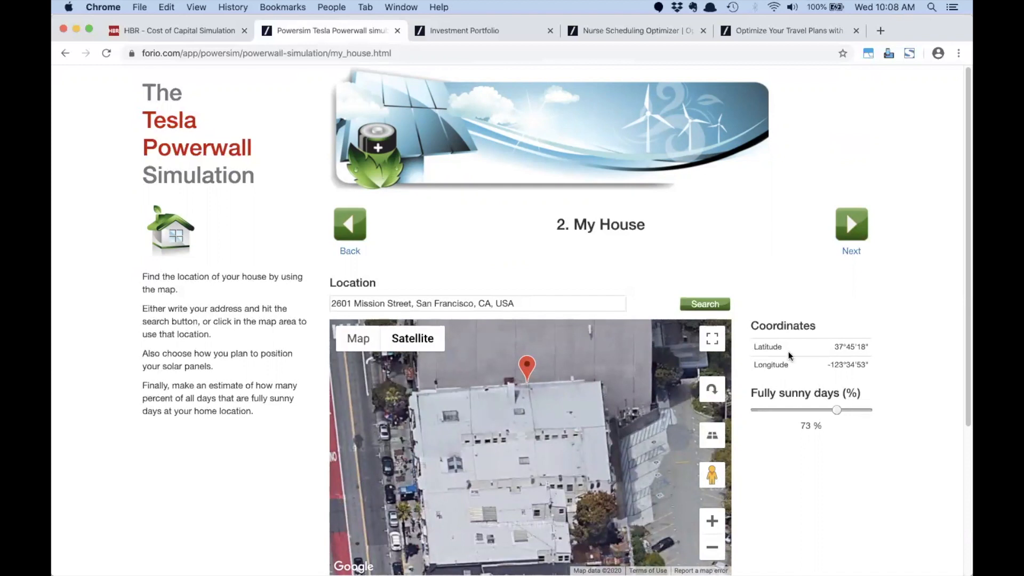
left_click_drag(753, 345, 881, 347)
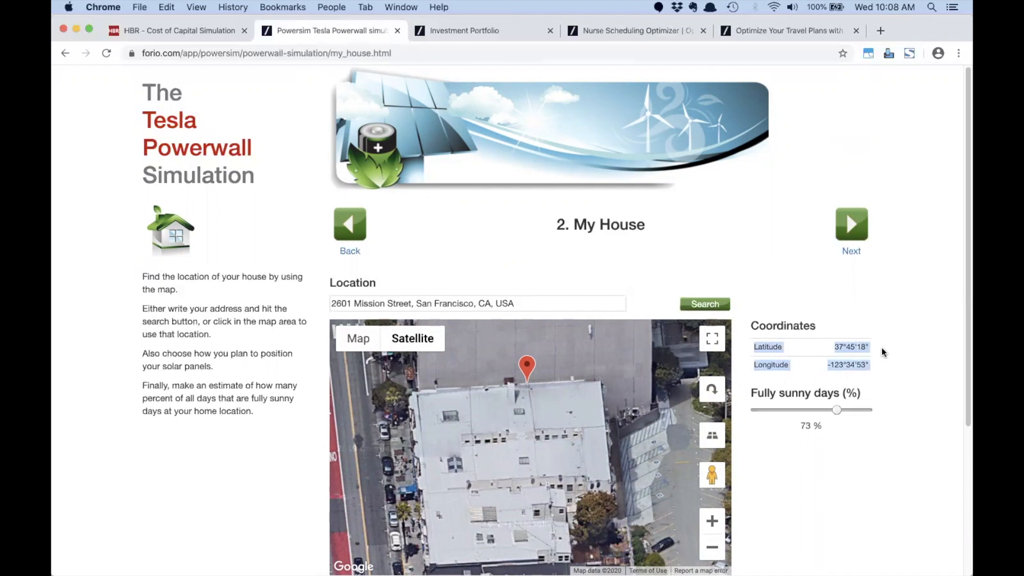
left_click(871, 342)
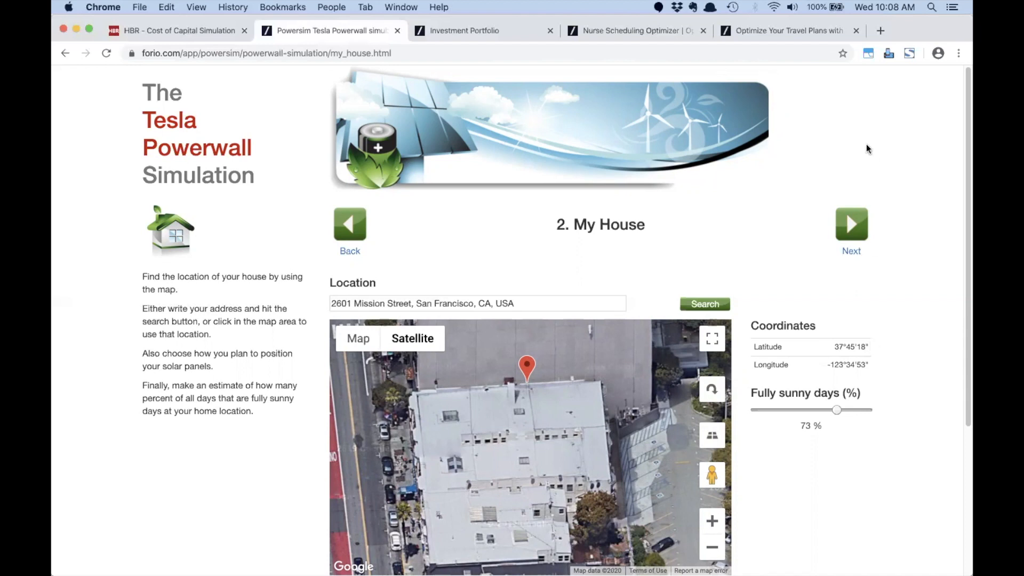
Step: Go to the Investments step and inspect the values along its chart curves
left_click(851, 226)
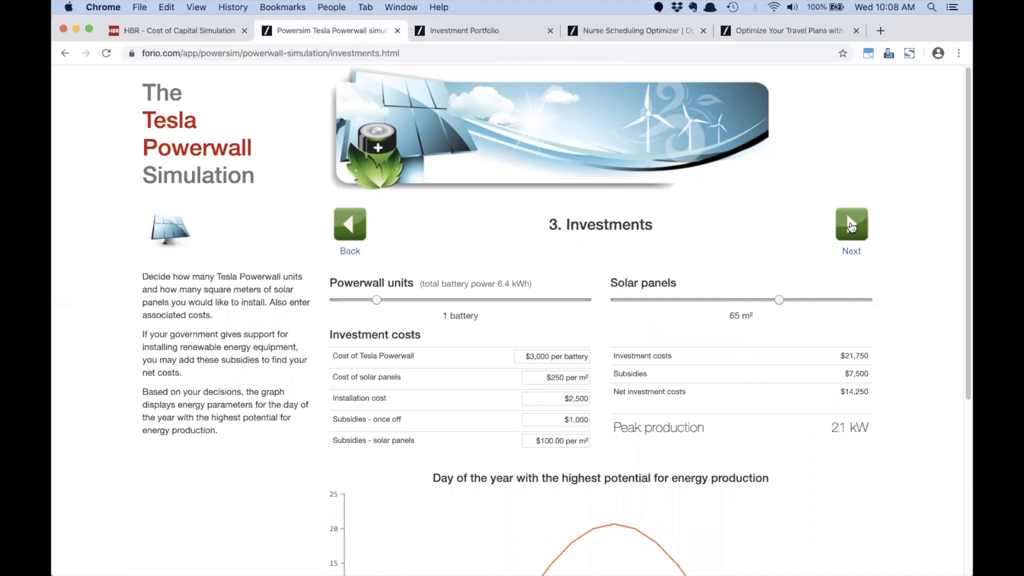
scroll(682, 252, "down", 2)
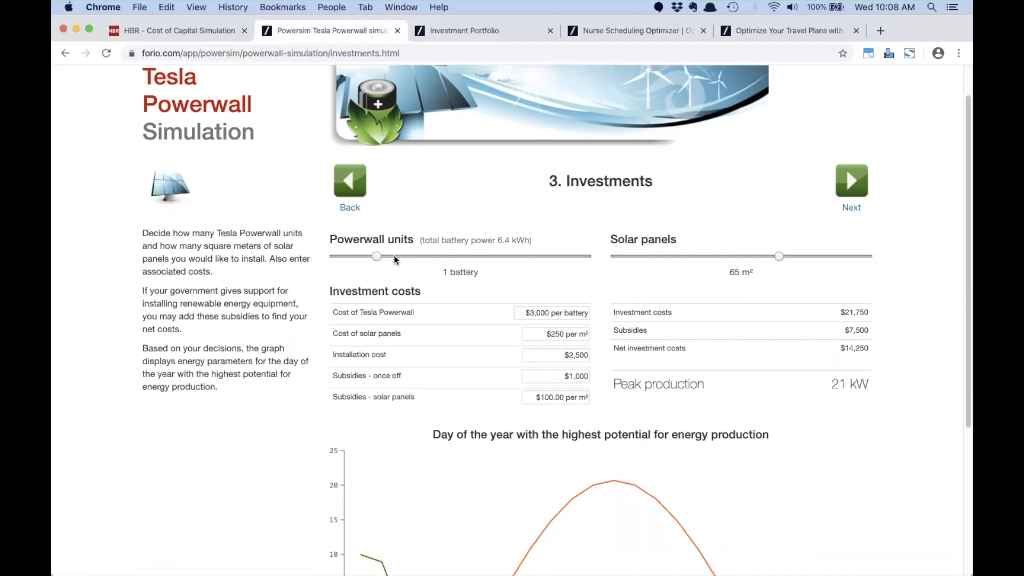
scroll(394, 260, "down", 2)
scroll(394, 260, "down", 2)
scroll(385, 231, "down", 3)
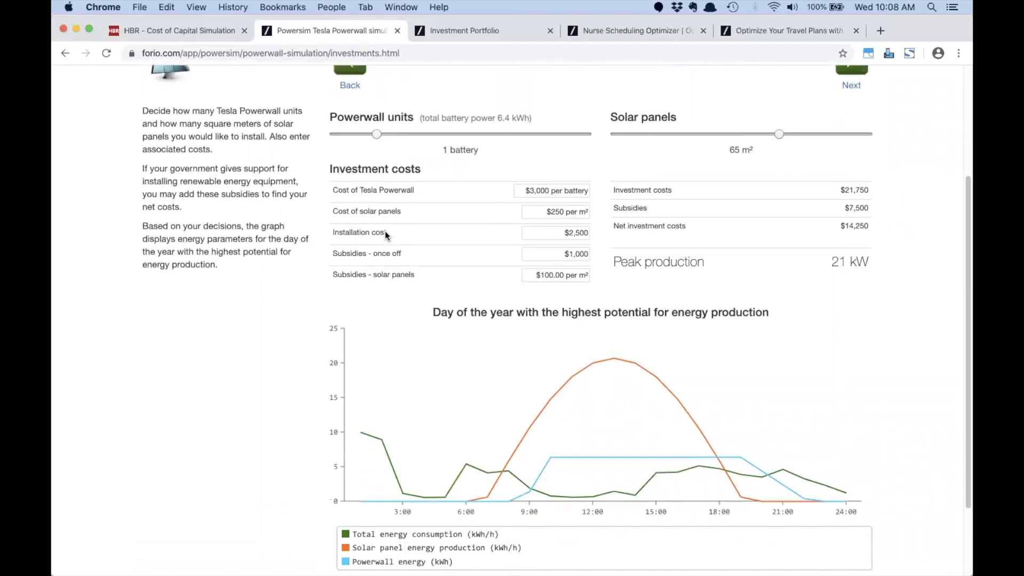
mouse_move(489, 436)
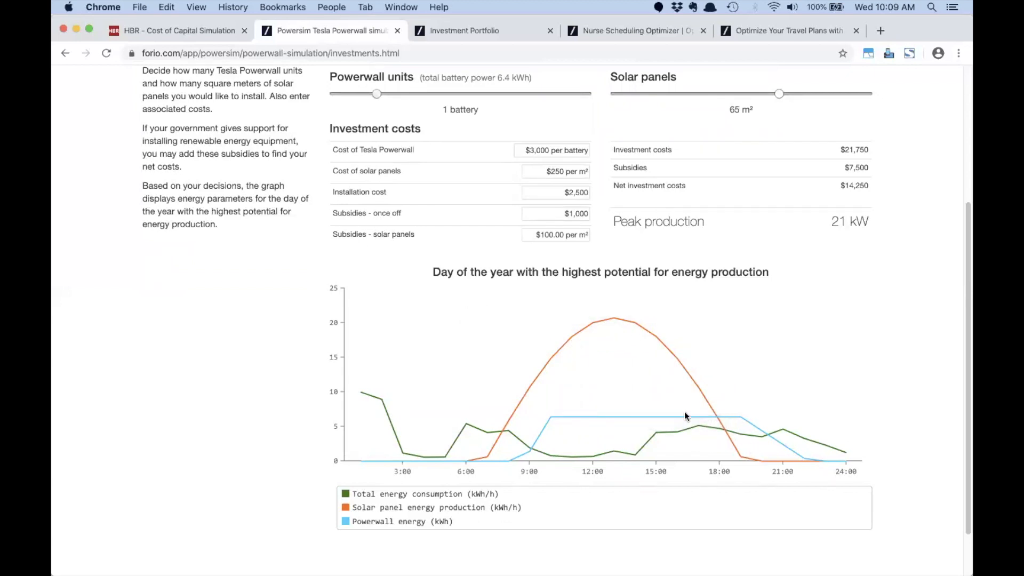
mouse_move(613, 317)
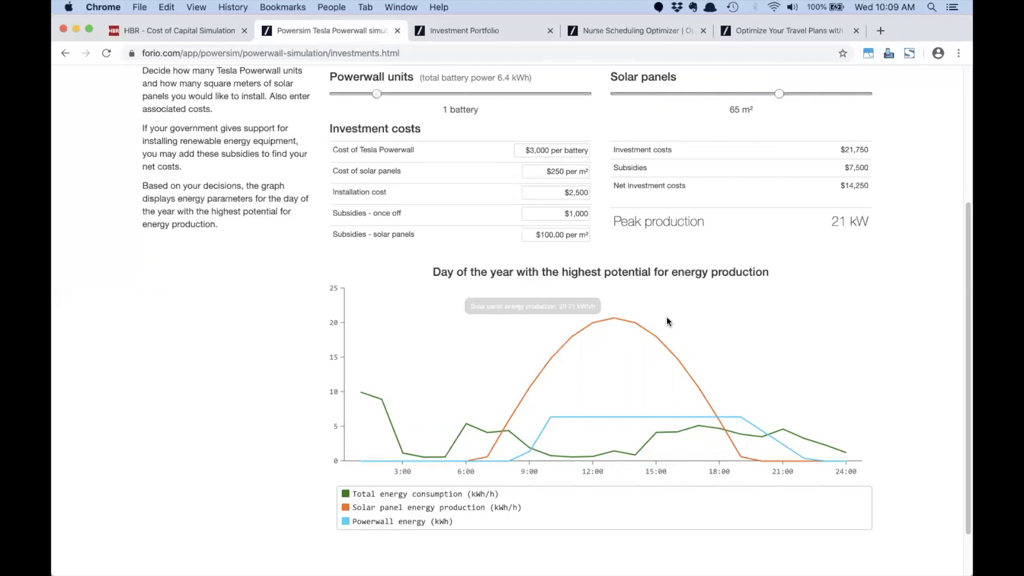
scroll(667, 320, "up", 2)
scroll(666, 316, "down", 4)
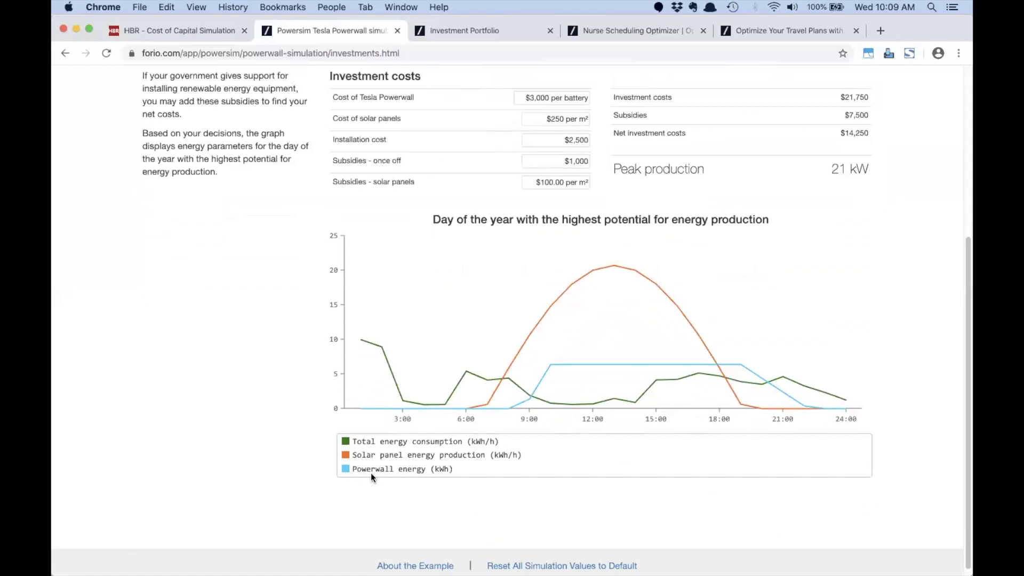
mouse_move(805, 408)
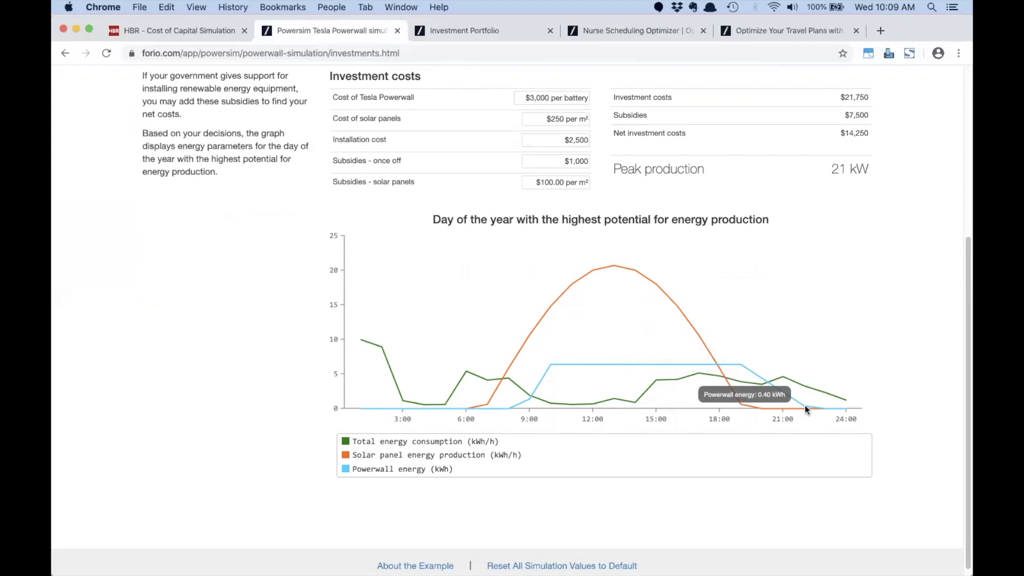
scroll(741, 331, "up", 1)
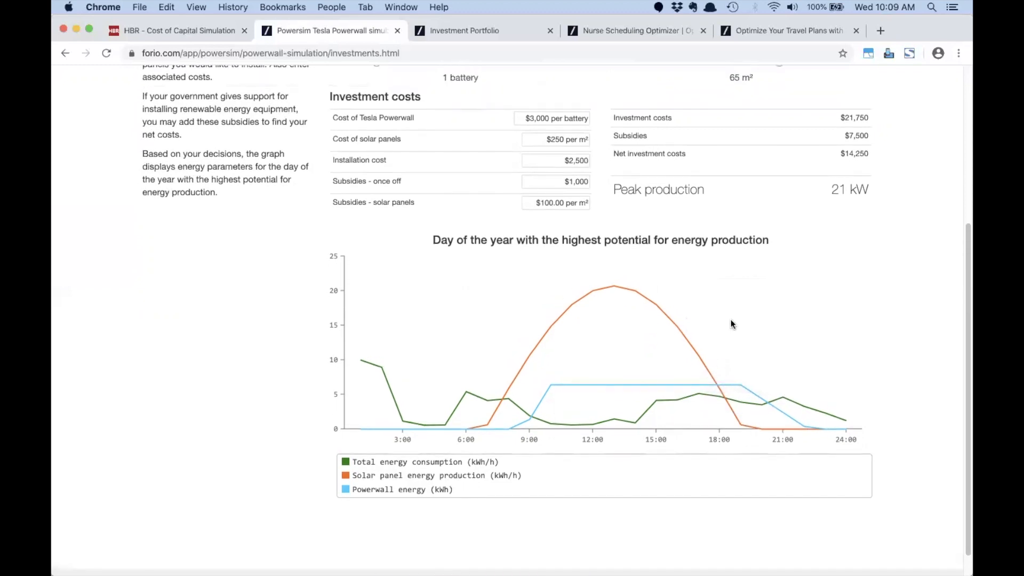
scroll(732, 324, "up", 1)
Step: Raise Powerwall units from 1 to 5 batteries and continue to Benefits by Day
left_click_drag(376, 91, 524, 94)
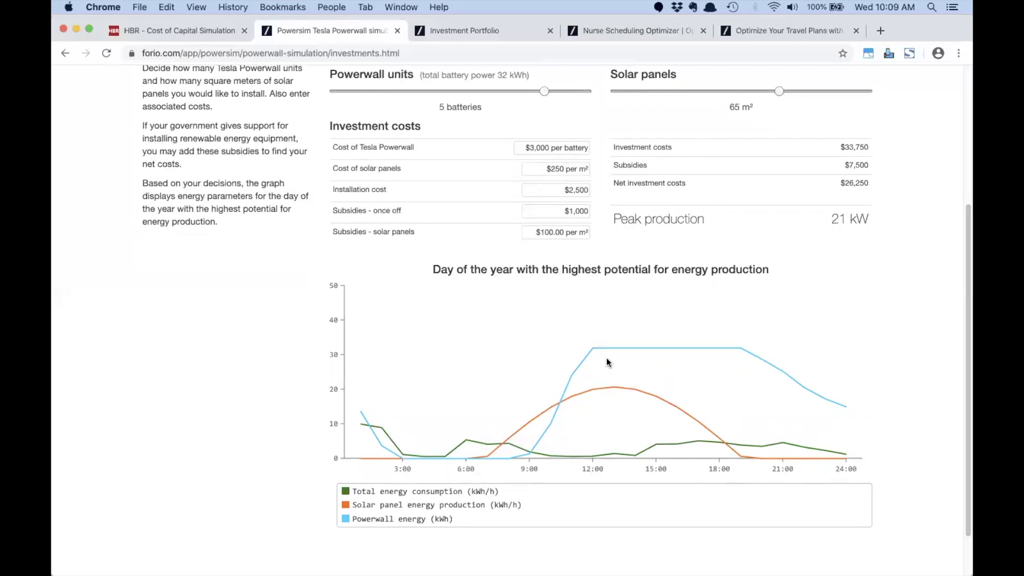
mouse_move(590, 351)
scroll(775, 365, "up", 3)
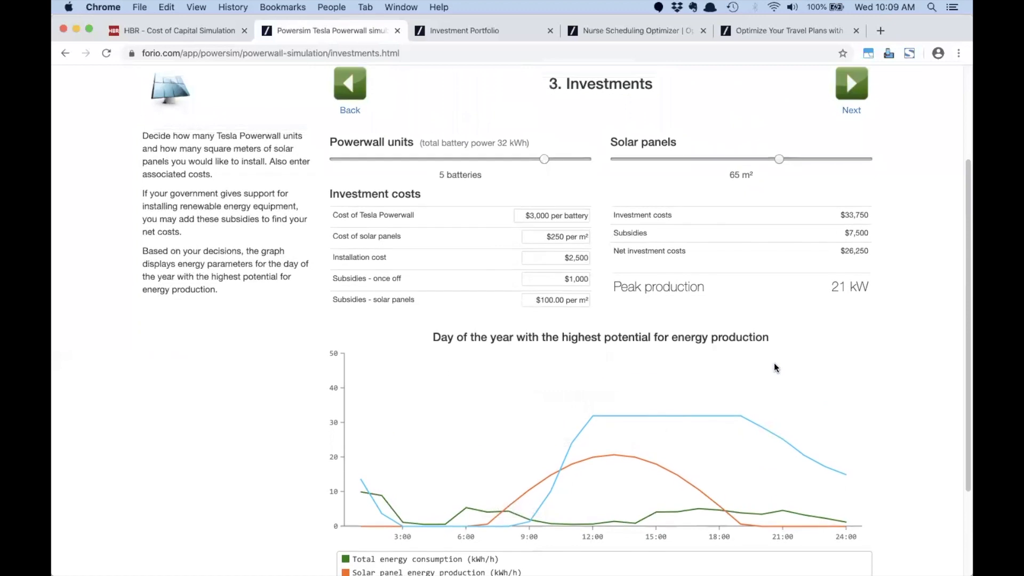
left_click(842, 101)
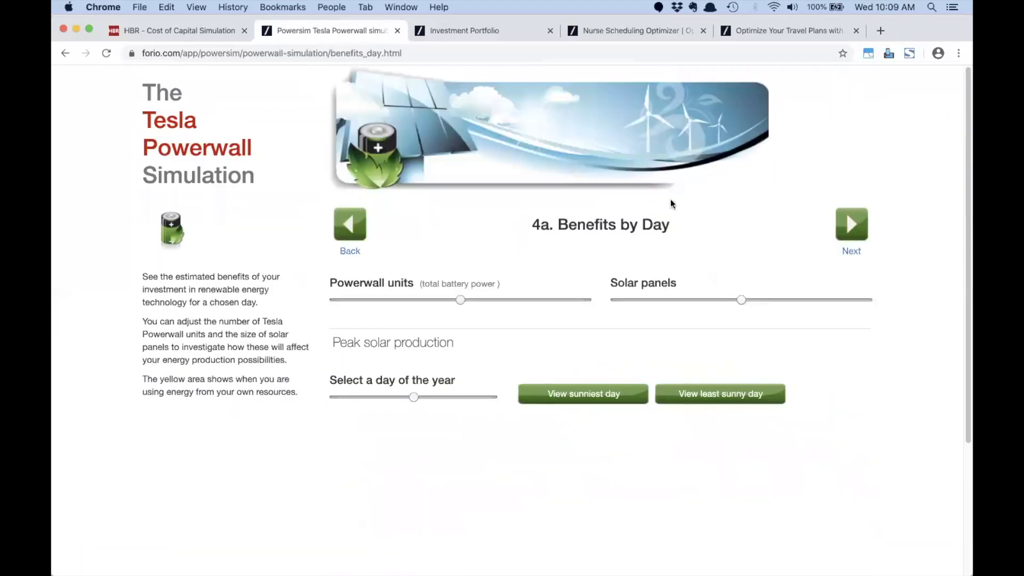
Step: Show the sunniest day's energy chart, then continue to Benefits by Year showing $5,362 saved yearly
scroll(643, 336, "down", 5)
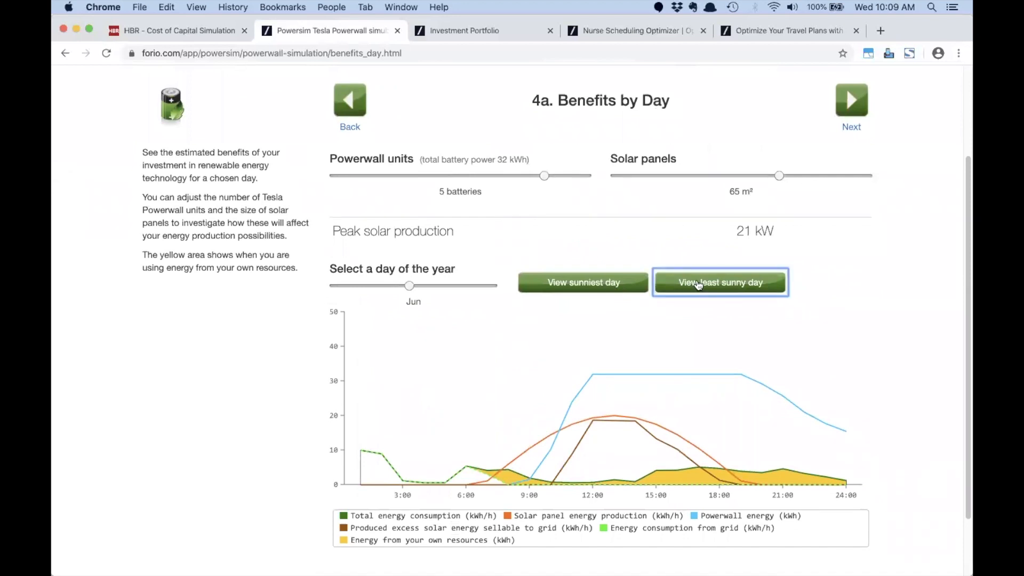
left_click(606, 284)
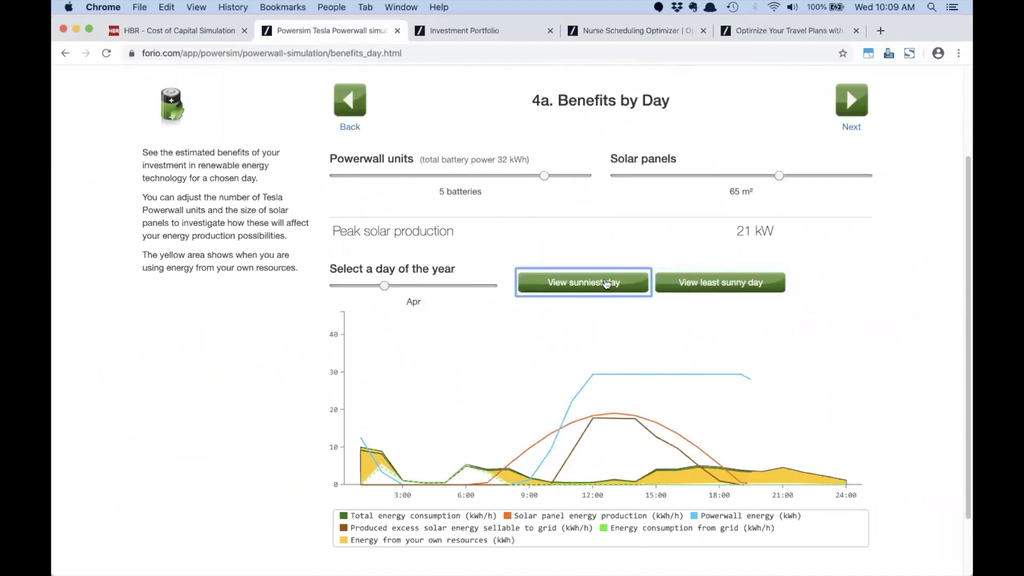
left_click(845, 110)
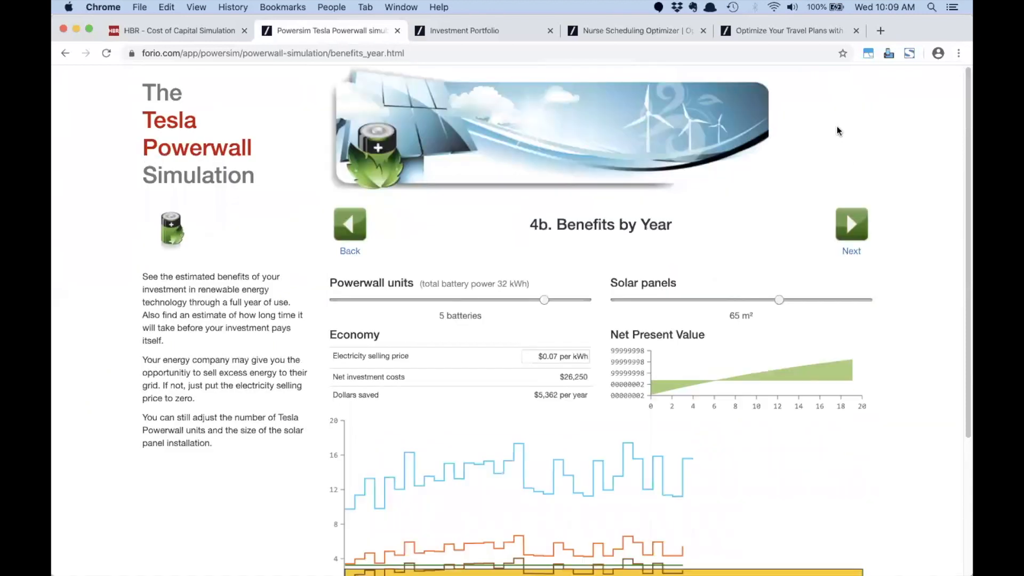
scroll(664, 249, "down", 2)
scroll(663, 249, "down", 3)
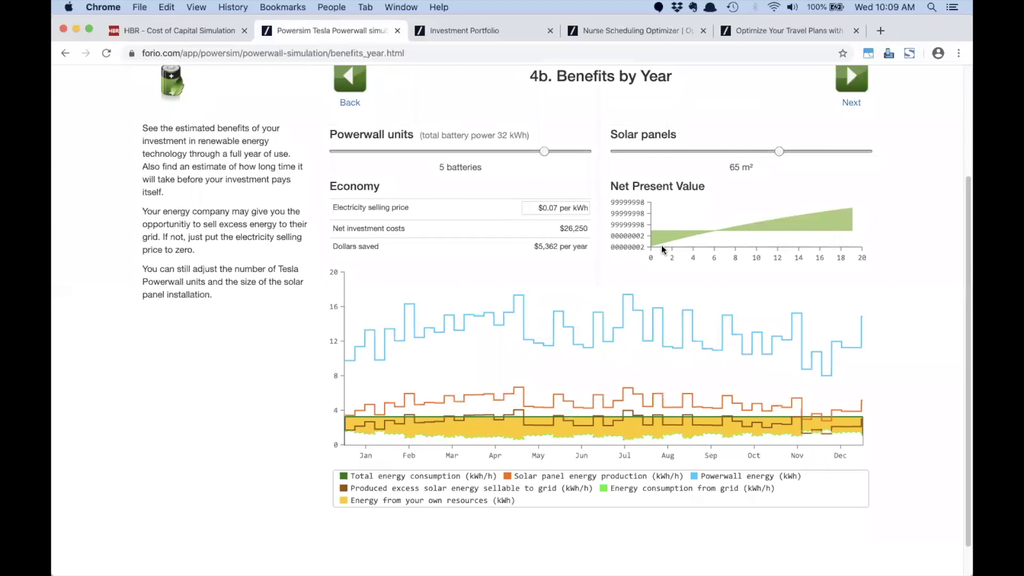
Step: View the benefit summary showing payback in 7 years 1 month, then go to Investment Portfolio
left_click(852, 90)
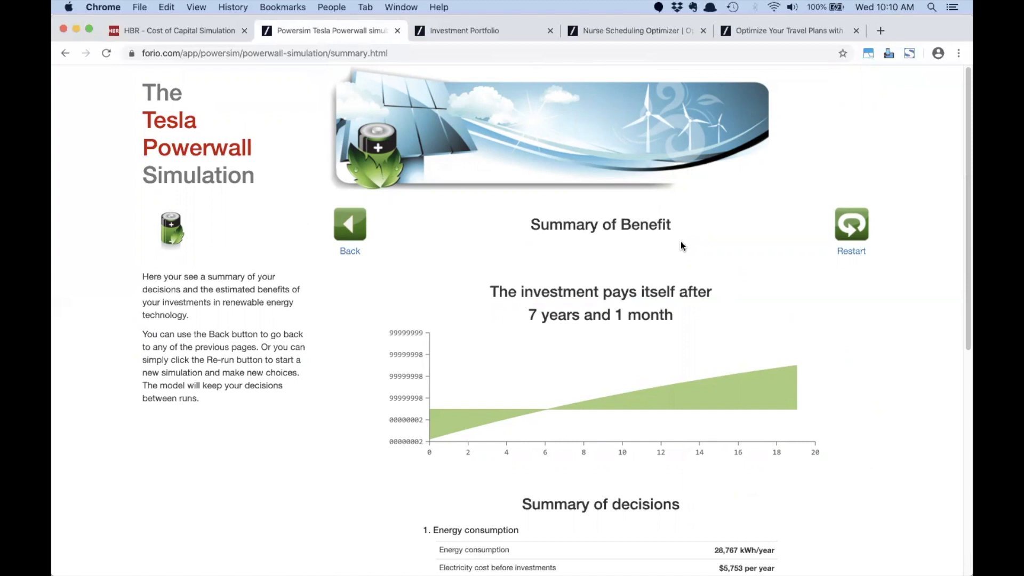
left_click(490, 30)
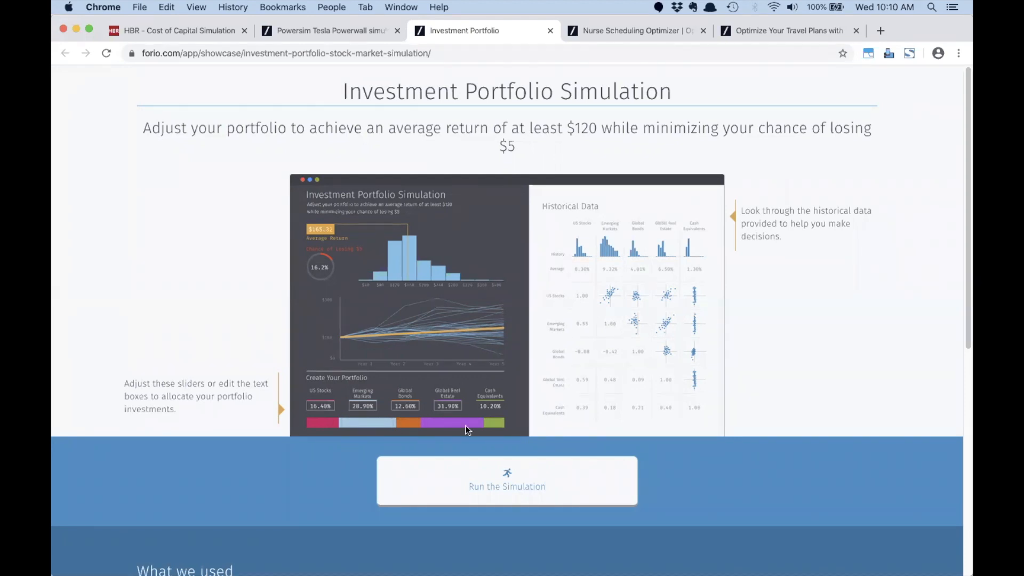
Step: Run the Investment Portfolio Simulation with its default 92% cash equivalents allocation
left_click(505, 485)
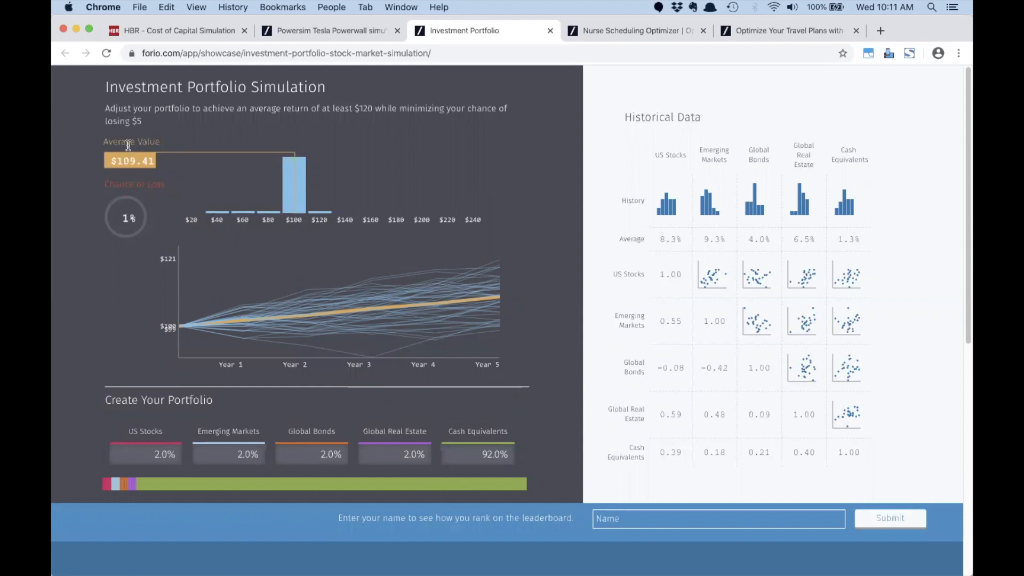
Step: Set Cash Equivalents to 0%, leaving 25% in each of the four other assets
scroll(149, 174, "down", 1)
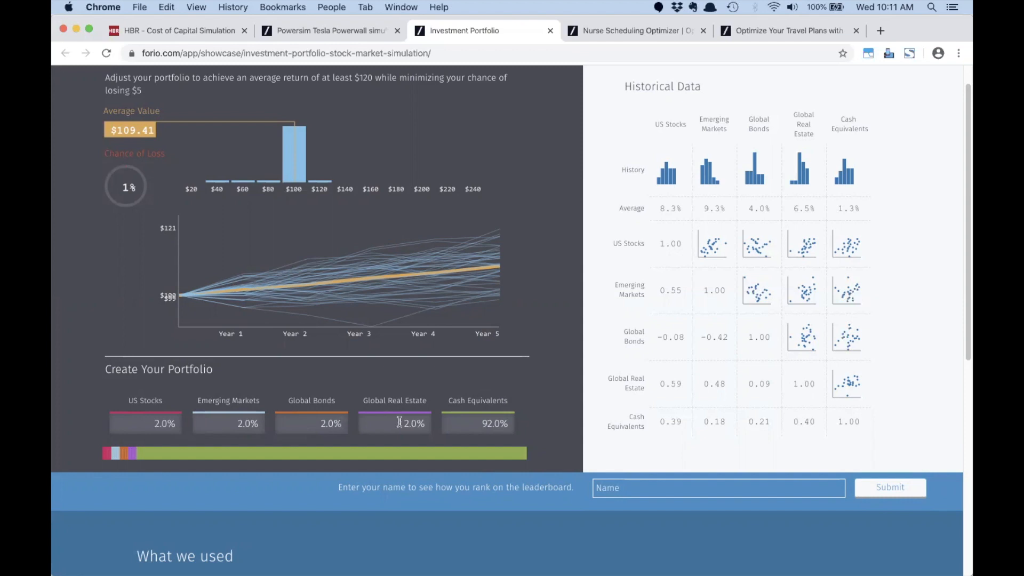
left_click_drag(469, 422, 525, 425)
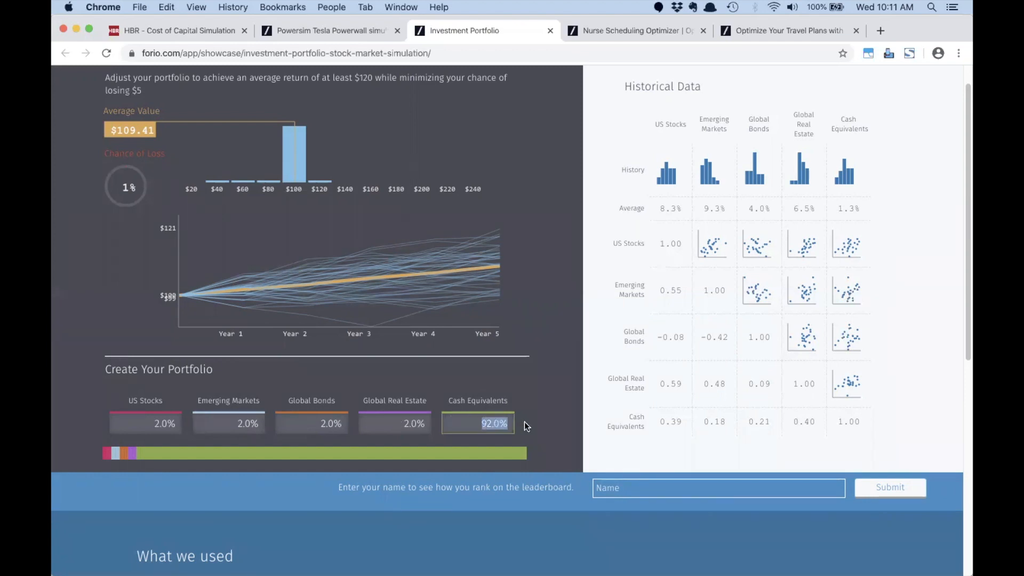
type("0")
left_click(521, 397)
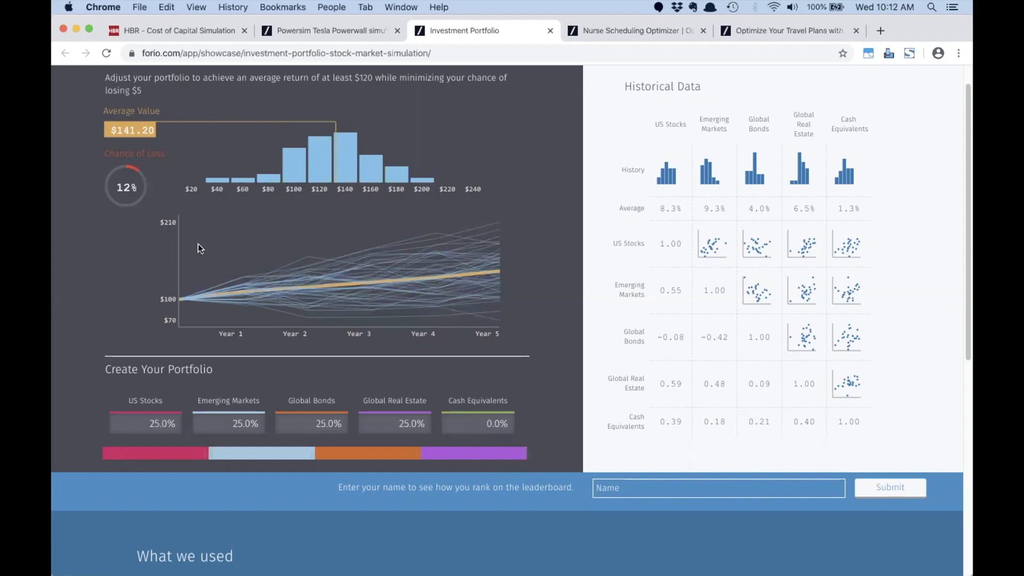
Step: Rebalance the allocation bar: Global Bonds to 63%, US Stocks and Global Real Estate to 8.7% each
left_click_drag(216, 453, 179, 457)
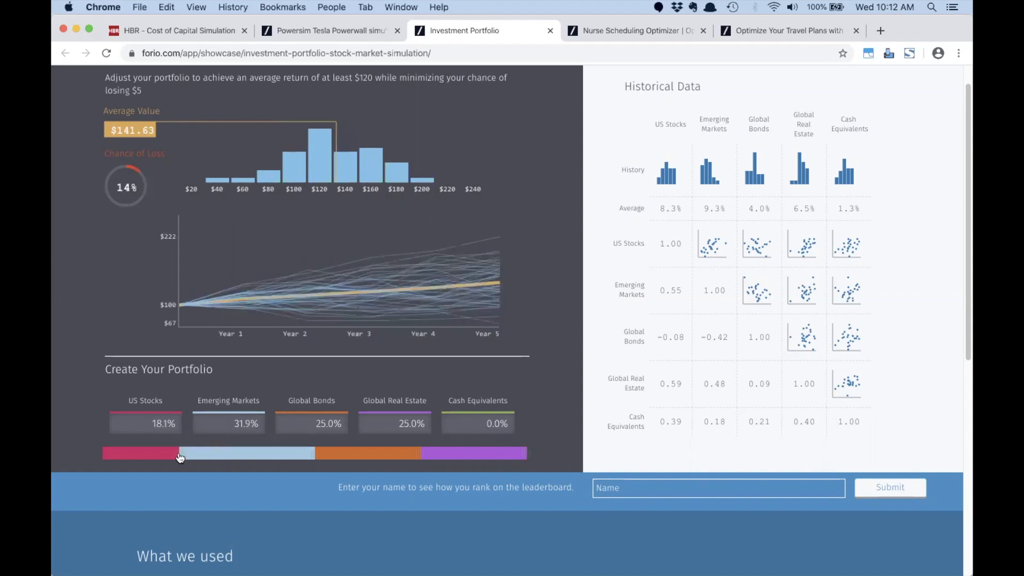
left_click_drag(317, 455, 279, 455)
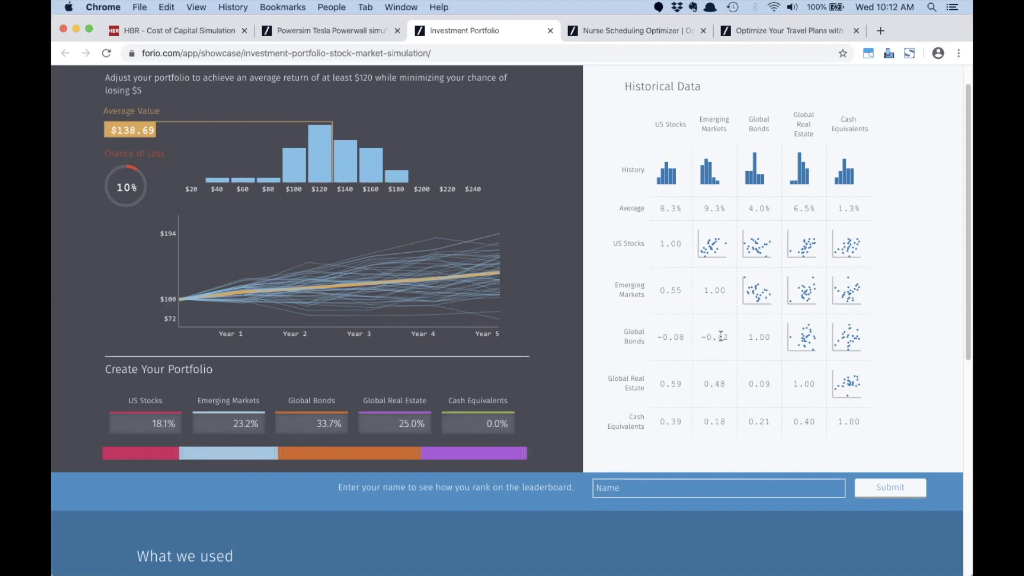
left_click_drag(727, 337, 697, 340)
left_click_drag(179, 454, 140, 454)
left_click_drag(421, 454, 491, 457)
left_click_drag(278, 453, 221, 456)
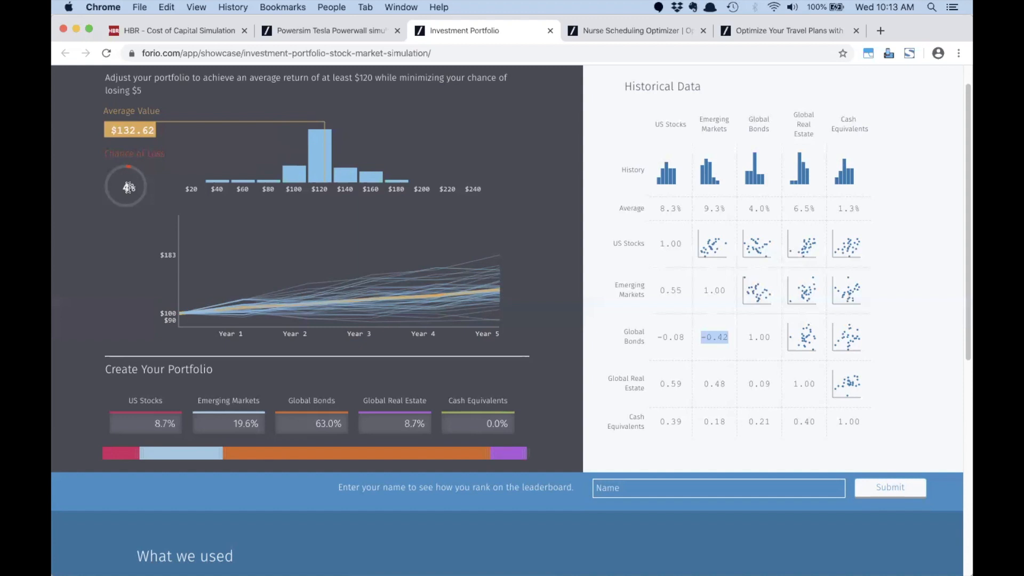
Step: Nudge Global Bonds to 64.2% and Emerging Markets to 18.4%, then switch to the Nurse Scheduling Optimizer
mouse_move(223, 455)
left_mouse_down()
mouse_move(246, 456)
mouse_move(218, 454)
left_mouse_up()
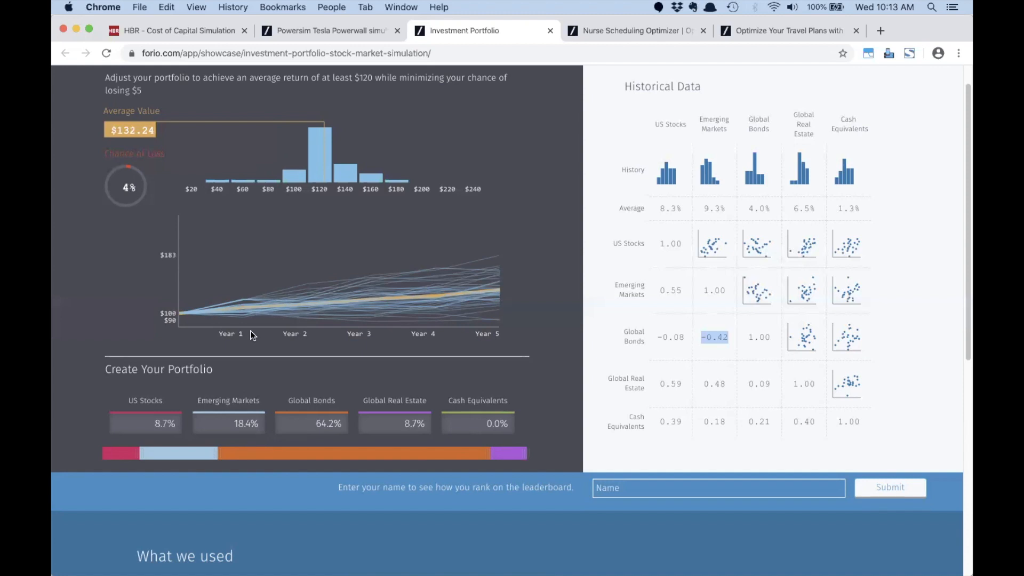
left_click(623, 30)
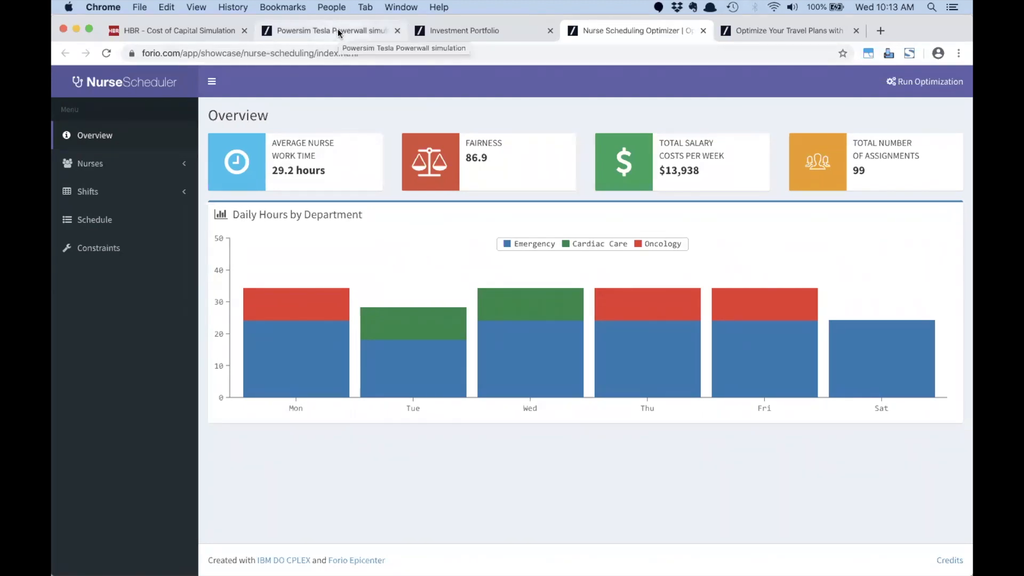
left_click(463, 30)
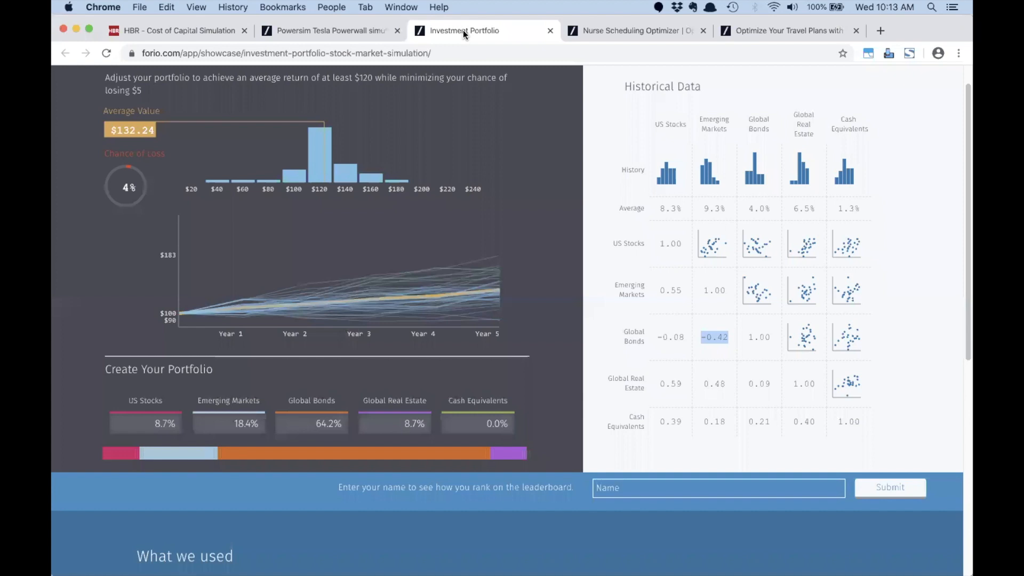
left_click(614, 31)
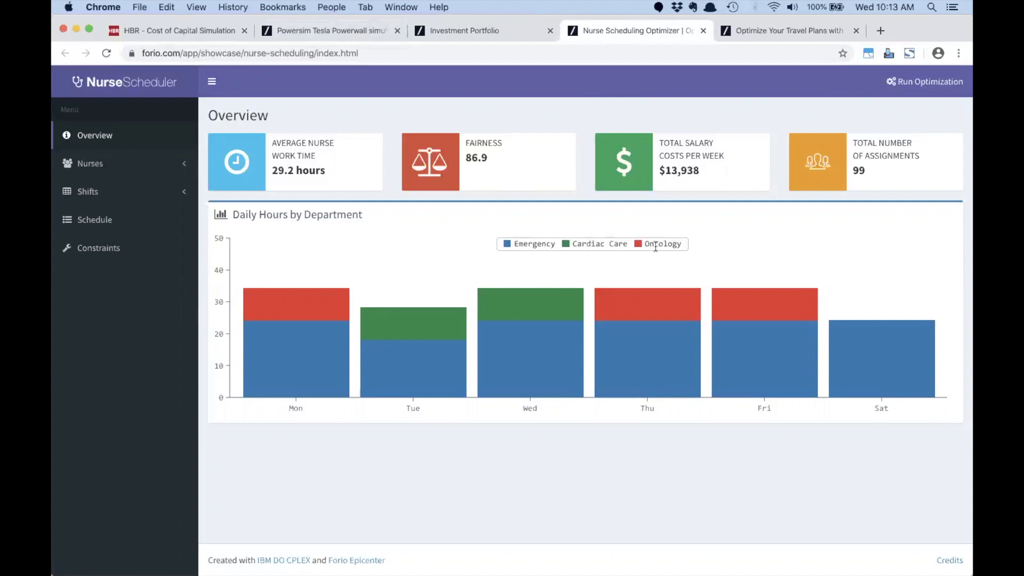
Step: Expand the Nurses list in the Nurse Scheduling Optimizer sidebar
left_click(91, 163)
Step: Open a nurse's profile: Wednesday and Friday off, Emergency and Oncology skills, $38.00 hourly
scroll(112, 268, "down", 4)
scroll(112, 268, "up", 3)
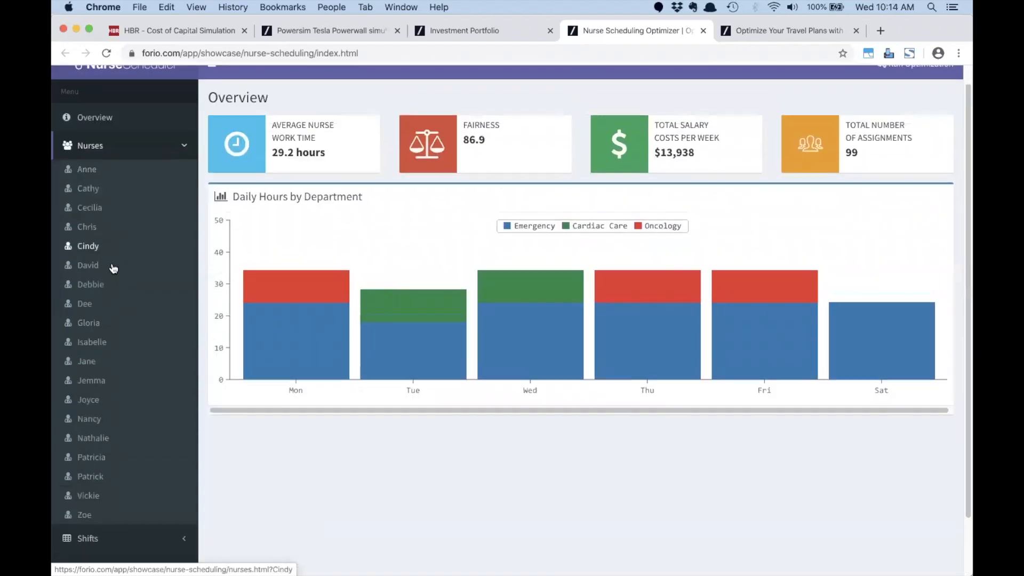
left_click(89, 209)
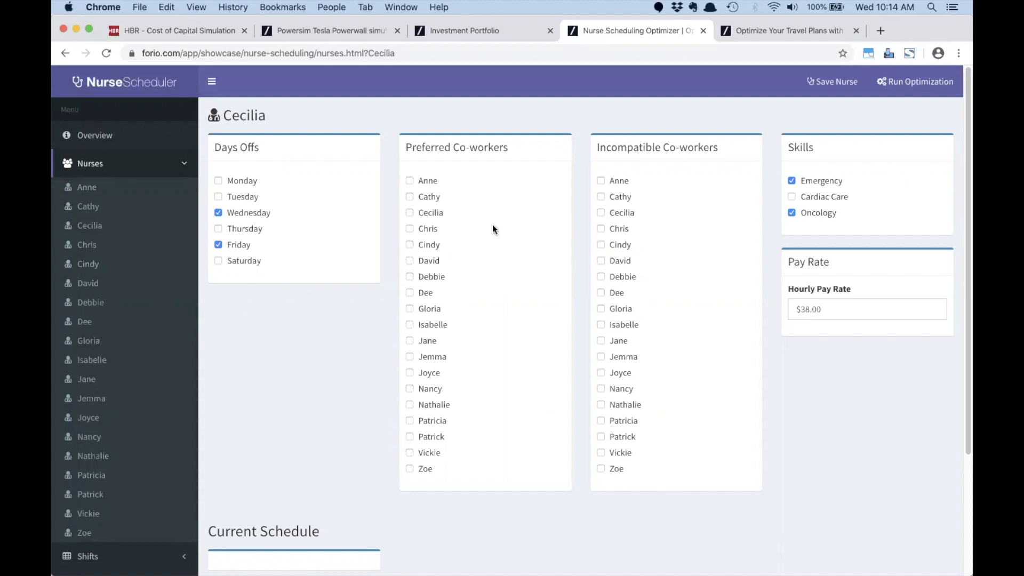
left_click(126, 163)
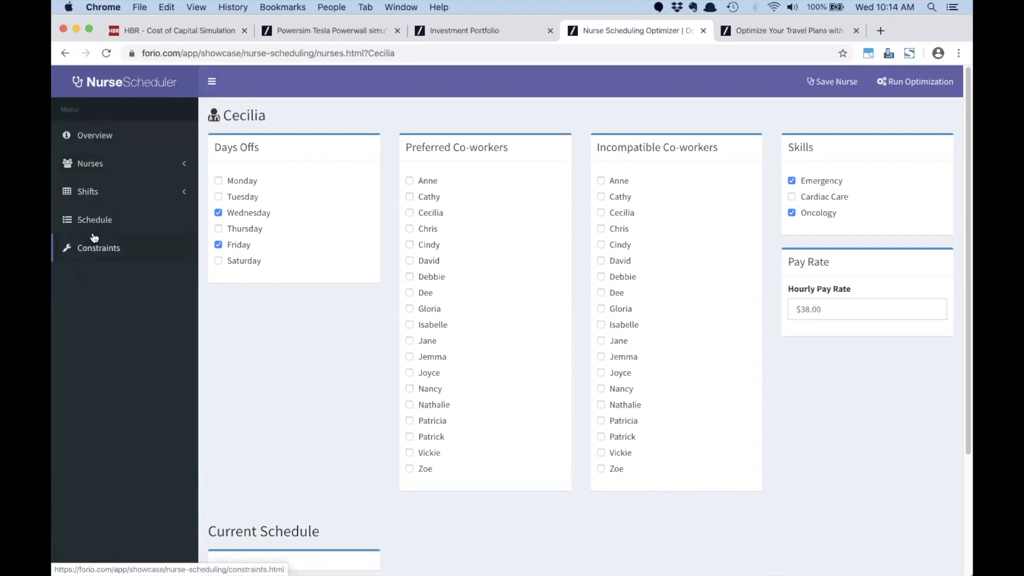
left_click(90, 221)
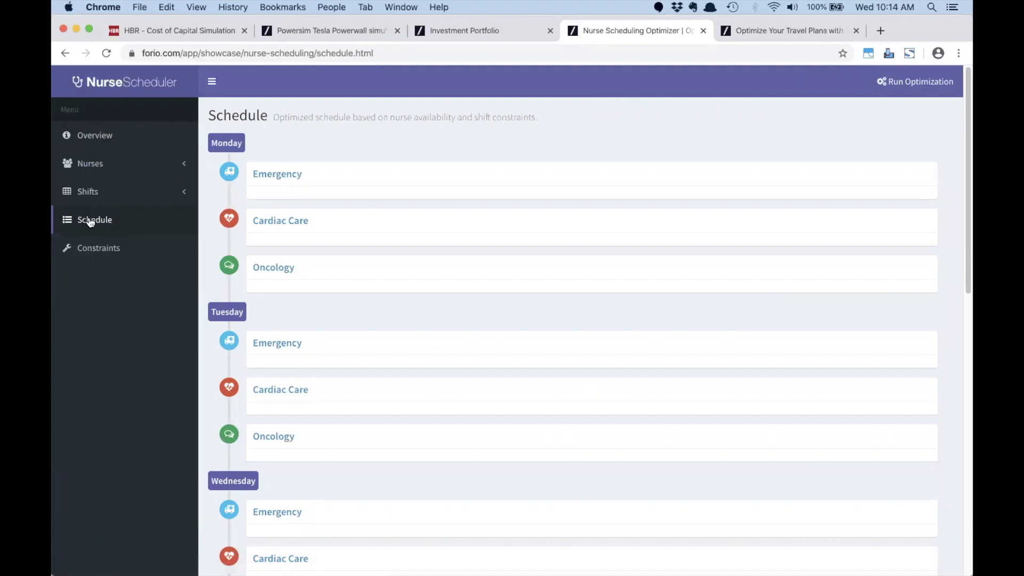
left_click(93, 222)
left_click(915, 82)
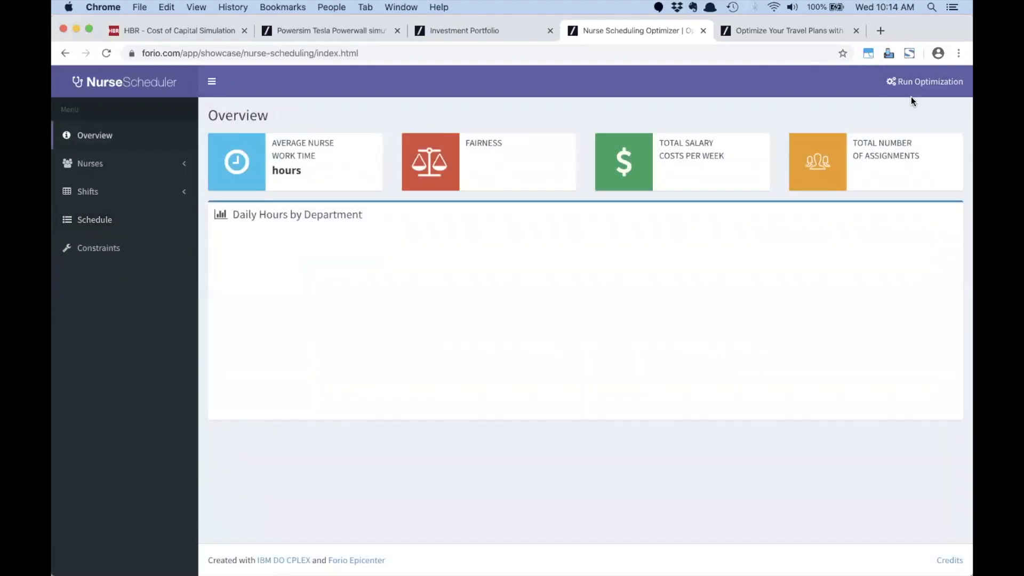
left_click(85, 223)
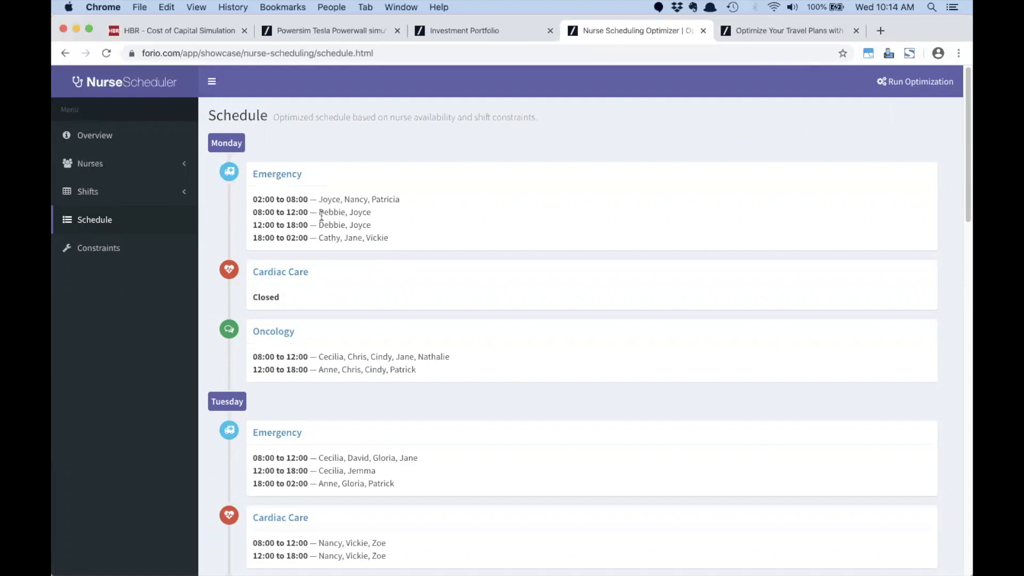
scroll(321, 290, "down", 2)
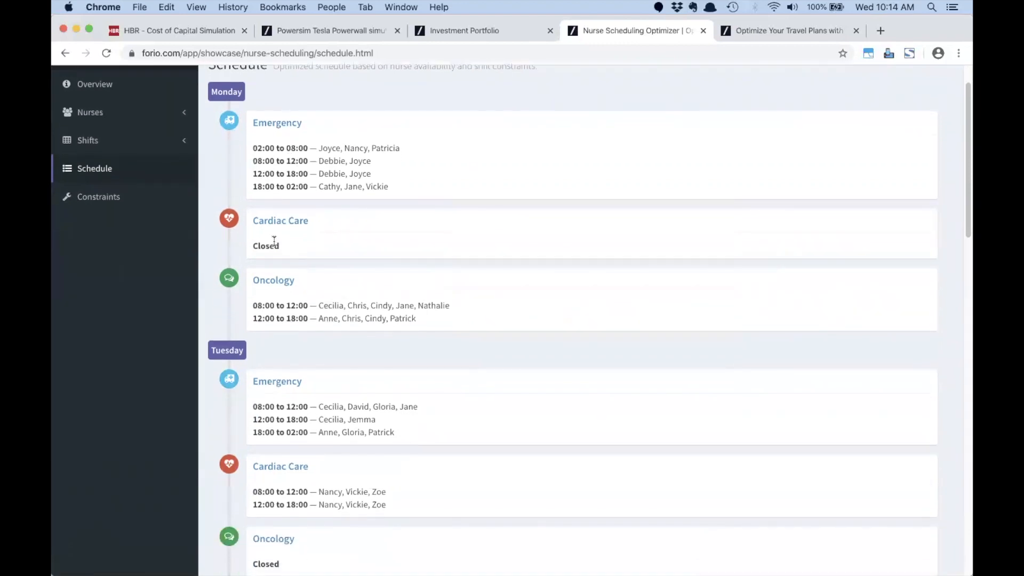
scroll(273, 241, "down", 7)
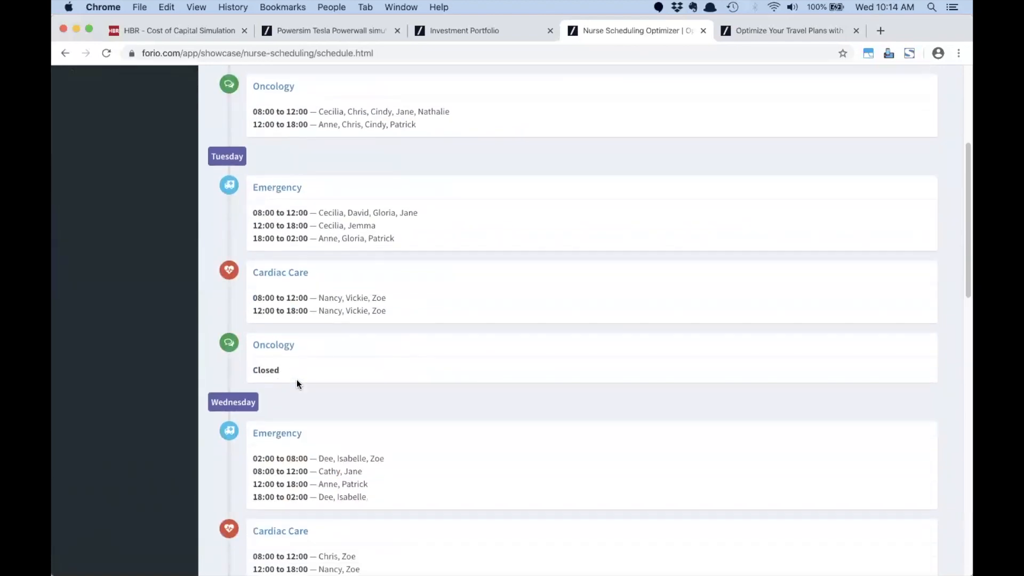
scroll(297, 379, "up", 9)
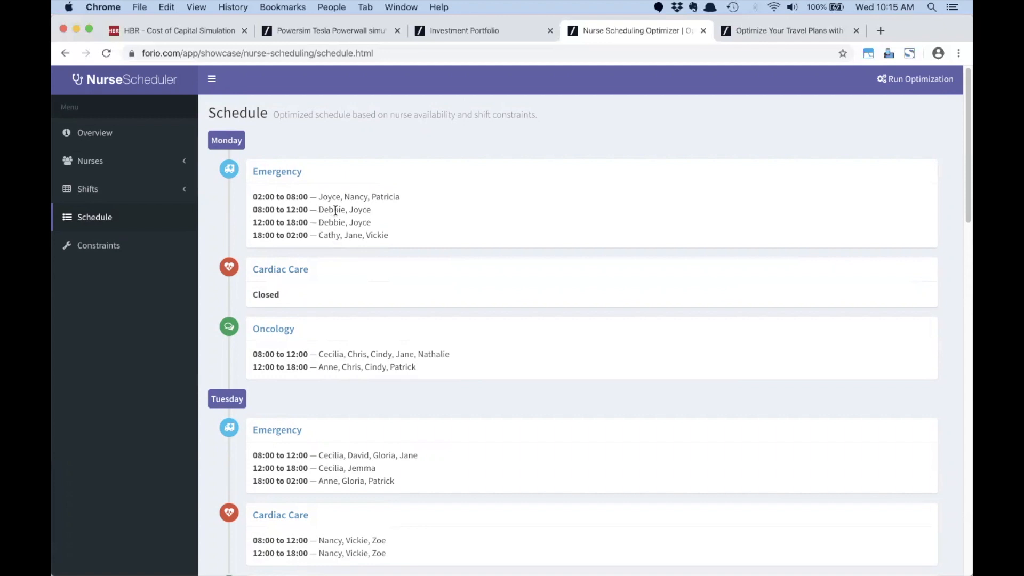
Step: Mark a colleague as the nurse's incompatible co-worker, save the record and re-run the optimization
left_click(64, 161)
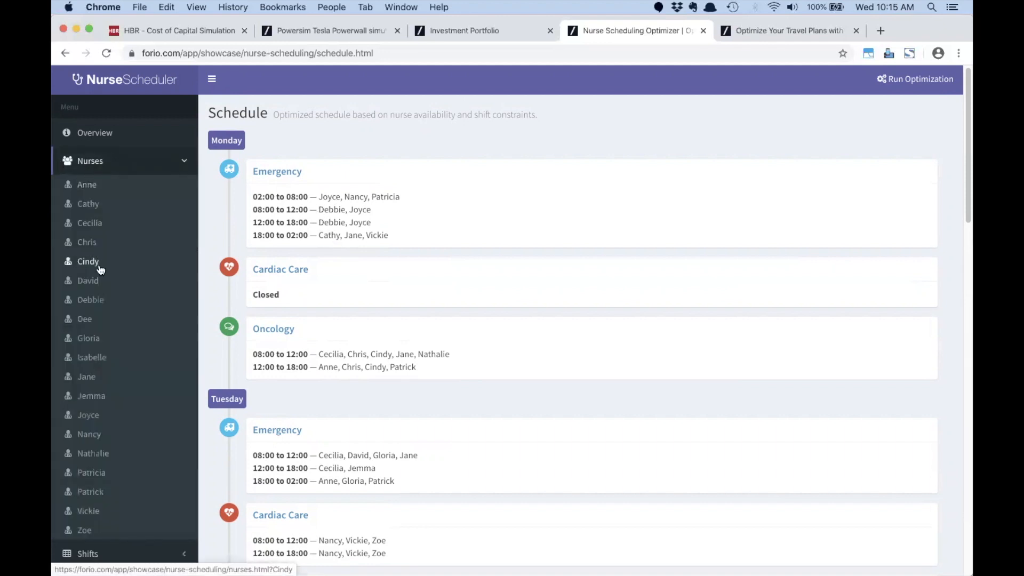
left_click(90, 306)
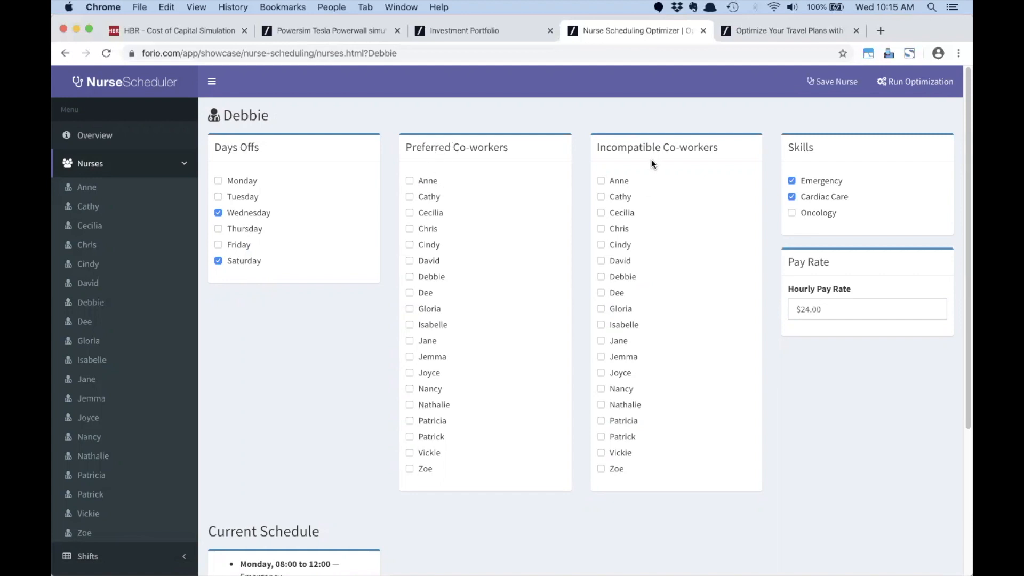
scroll(651, 159, "down", 1)
left_click(601, 340)
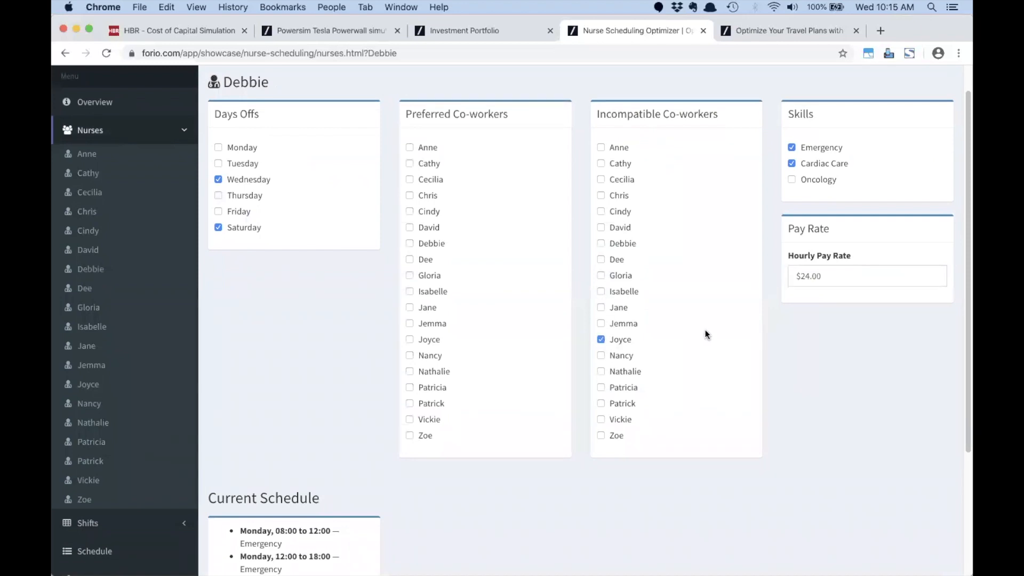
scroll(705, 331, "up", 1)
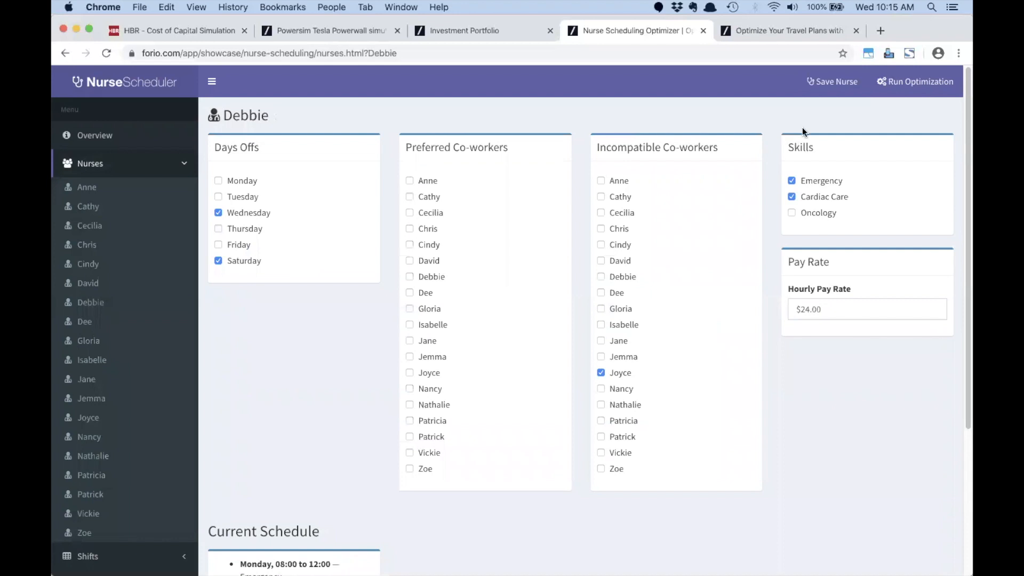
left_click(827, 80)
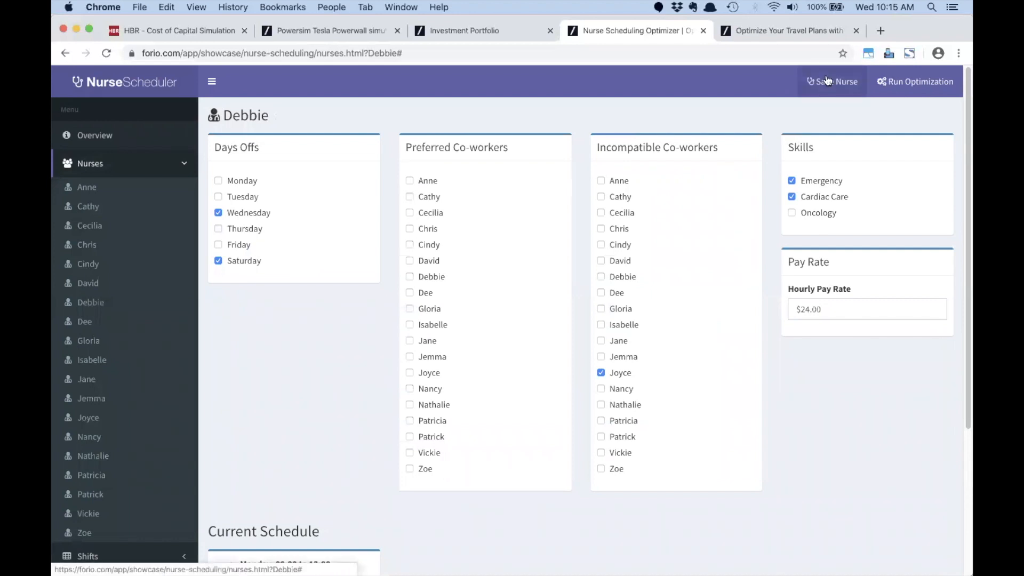
left_click(901, 82)
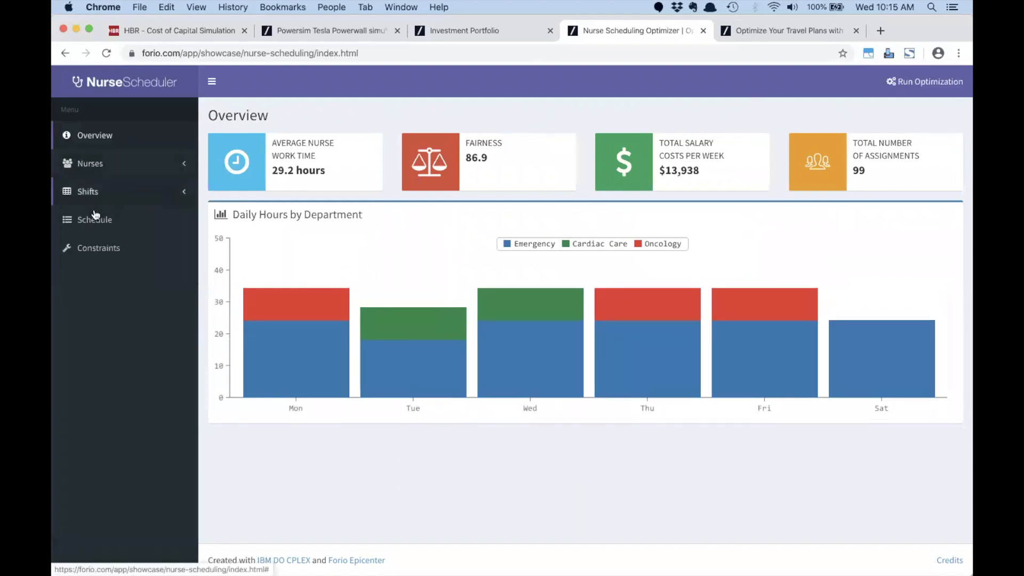
Step: Browse the re-optimized weekly schedule, where the edited nurse now works Tuesday Emergency and Cardiac Care
left_click(86, 221)
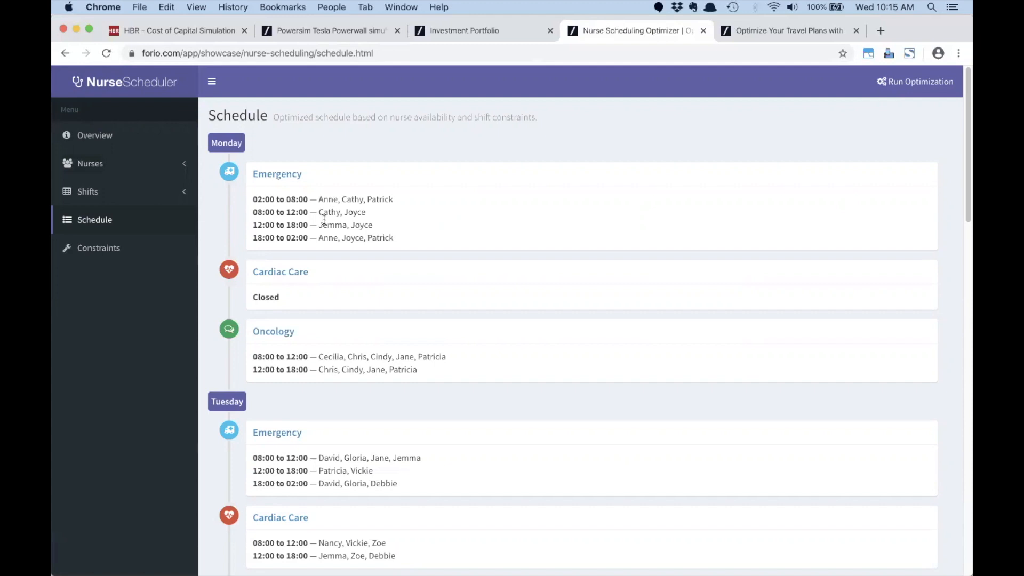
scroll(341, 309, "down", 2)
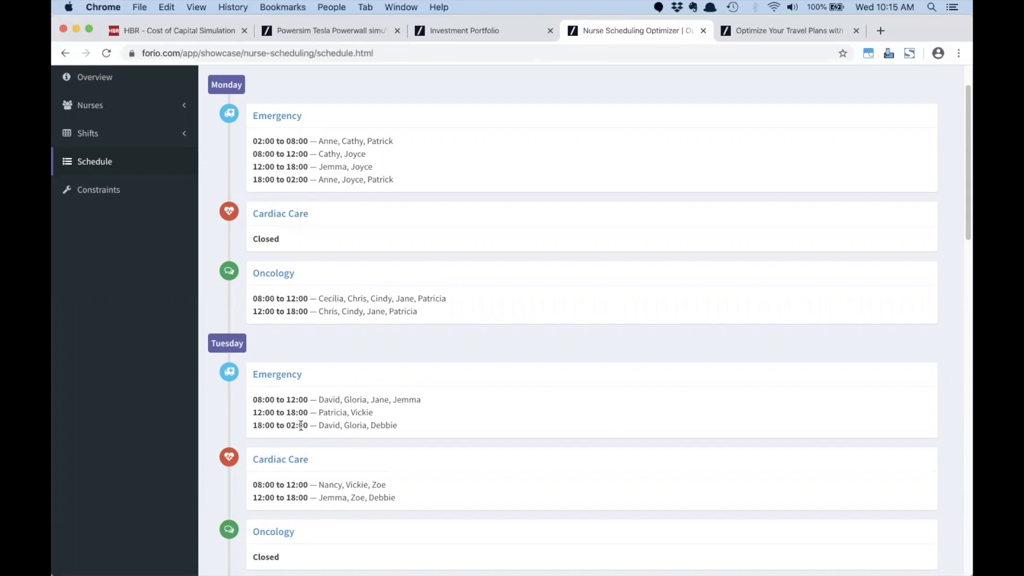
scroll(372, 423, "down", 2)
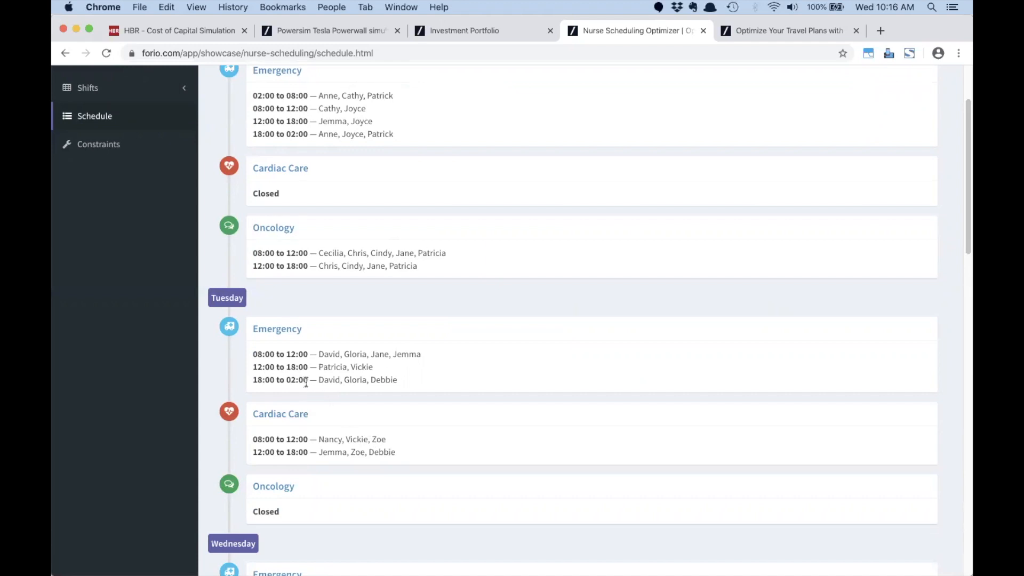
scroll(324, 380, "up", 1)
scroll(325, 381, "down", 2)
scroll(326, 382, "up", 4)
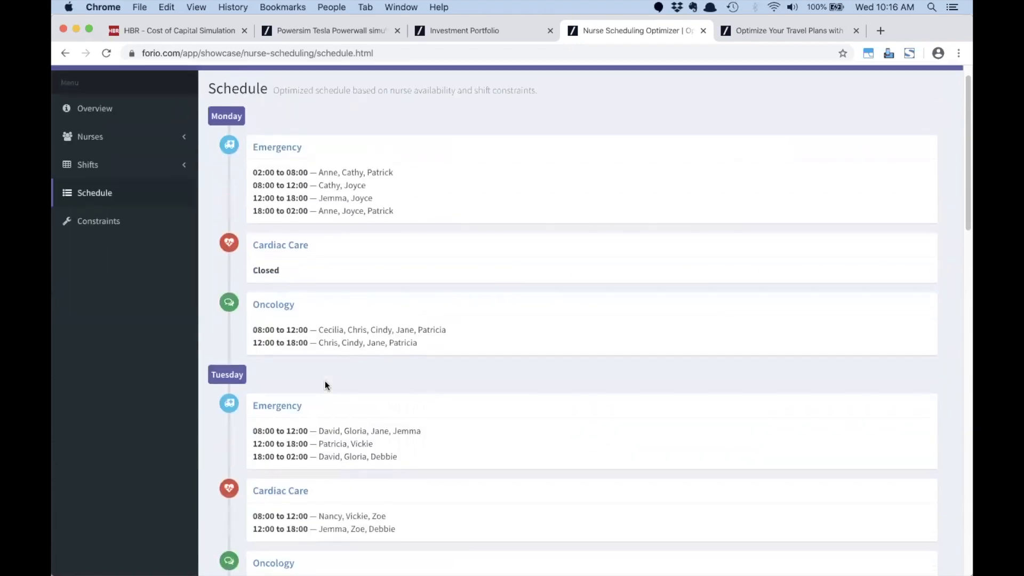
Step: Check the constraint priorities (Minimum nurses High, Incompatibilities Medium), then return to the Overview dashboard
left_click(90, 221)
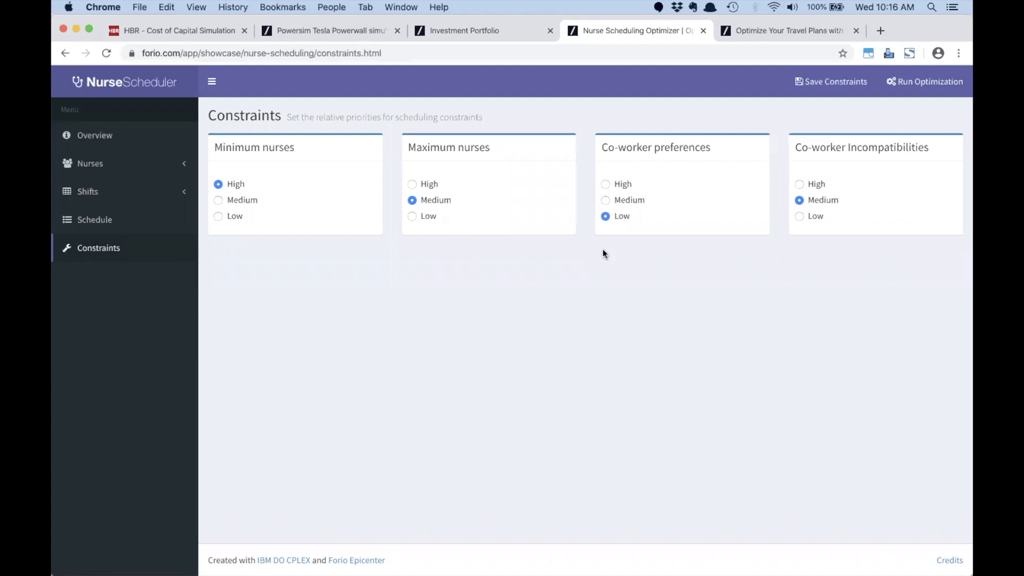
left_click(97, 164)
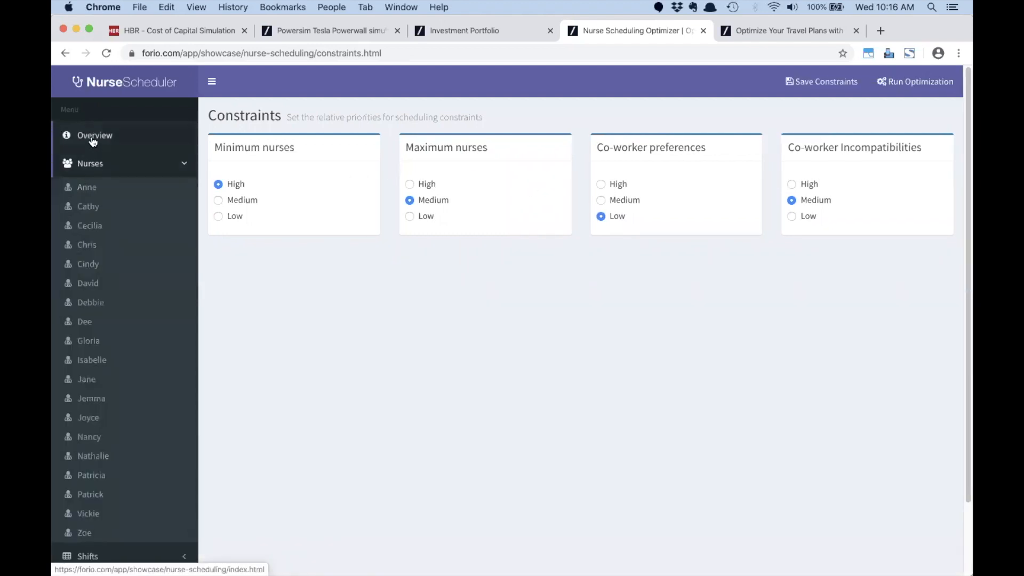
left_click(93, 139)
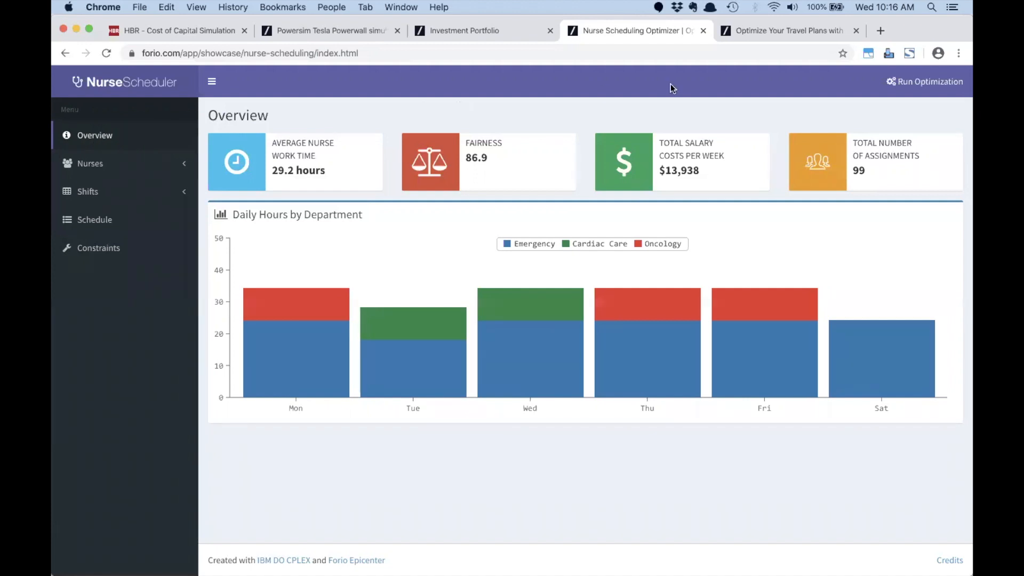
Step: Load a fresh nine-stop Business Delivery route in the Route Optimizer, unoptimized at 44.1 miles
left_click(776, 37)
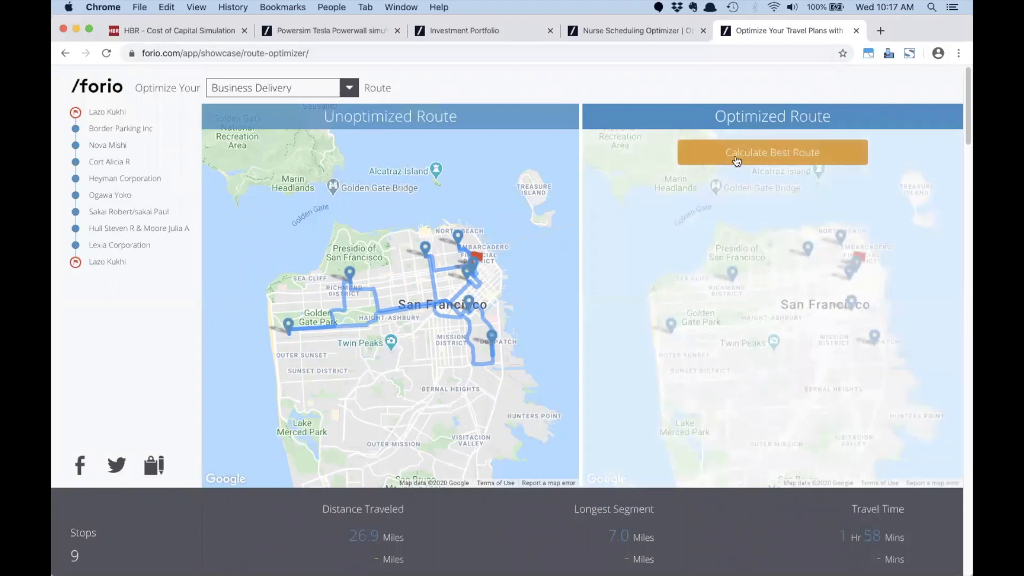
left_click(106, 53)
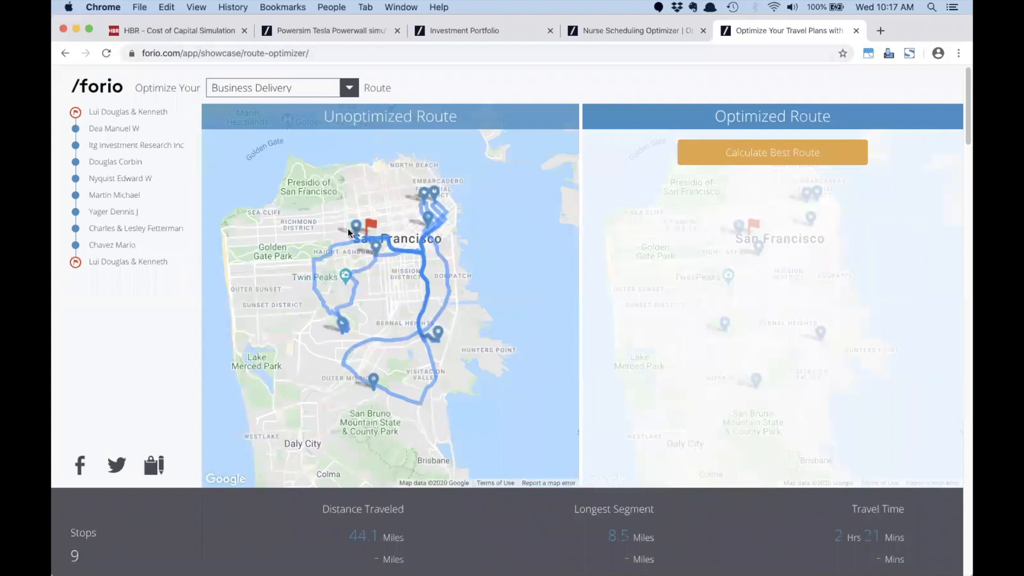
Step: Optimize the route to 20.6 miles and 1 hr 33 mins (53% saving), then advance the PowerPoint slide
left_click(756, 154)
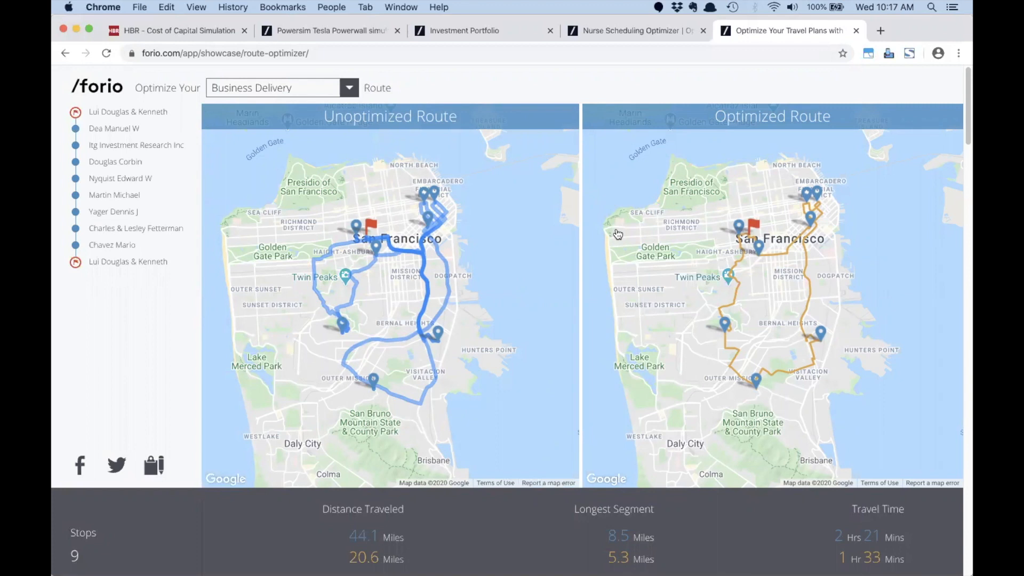
scroll(617, 235, "down", 5)
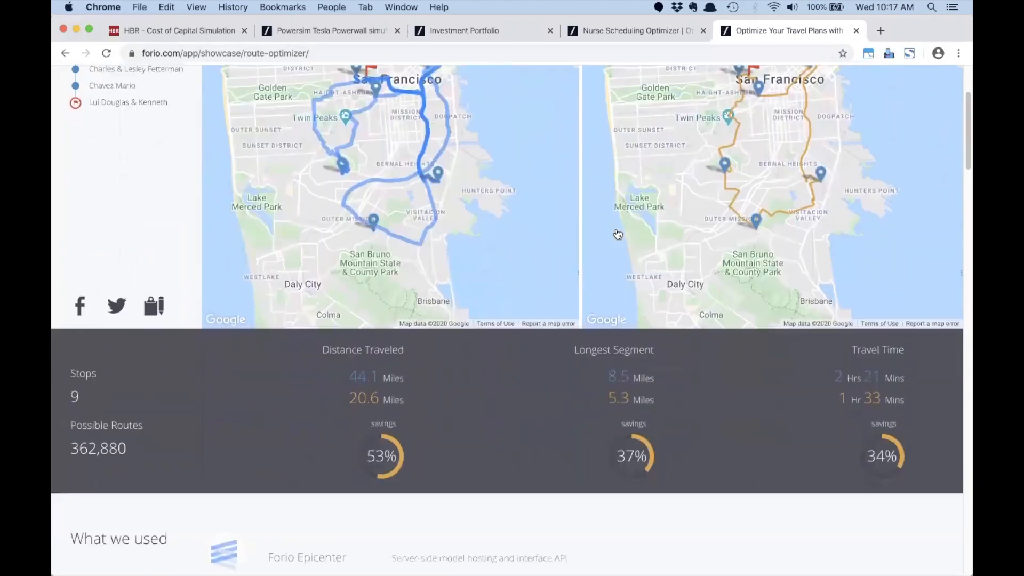
scroll(579, 292, "up", 4)
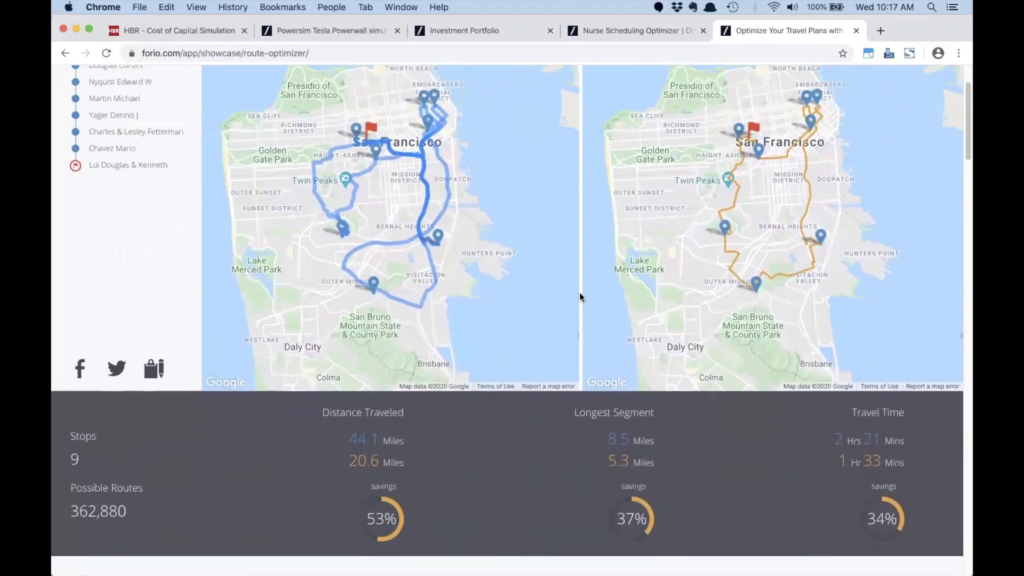
scroll(579, 292, "up", 2)
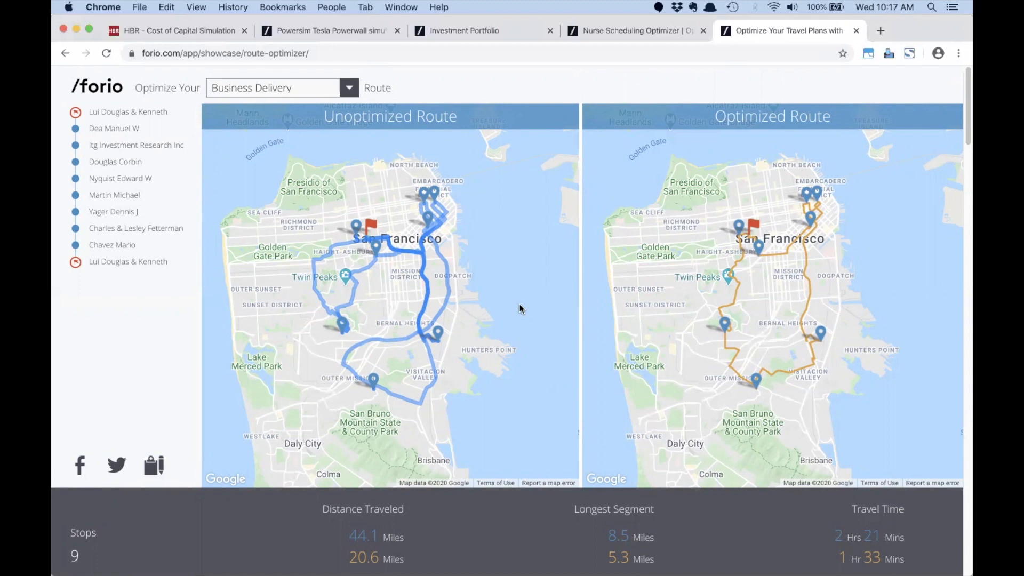
scroll(520, 304, "down", 3)
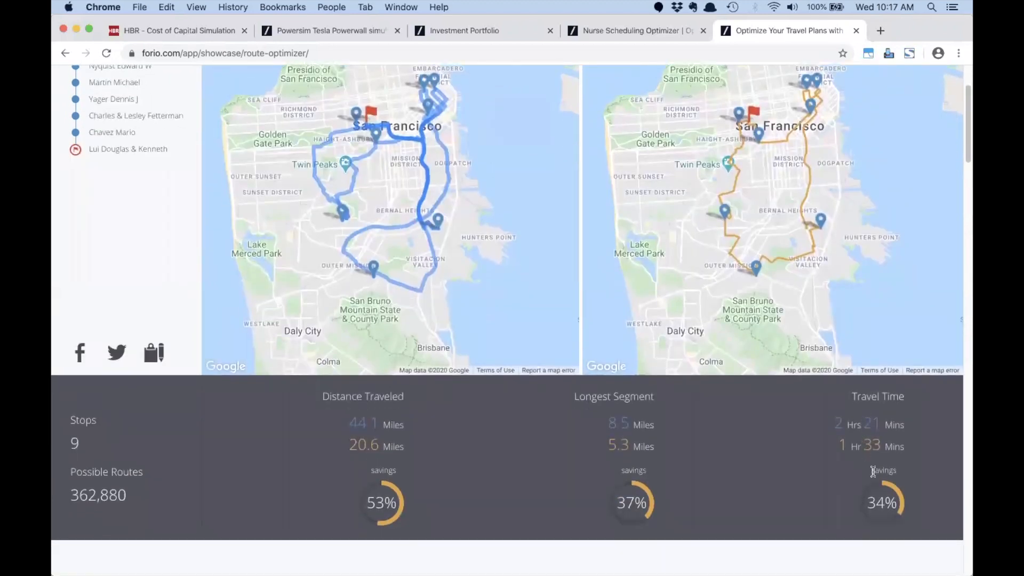
scroll(791, 291, "up", 2)
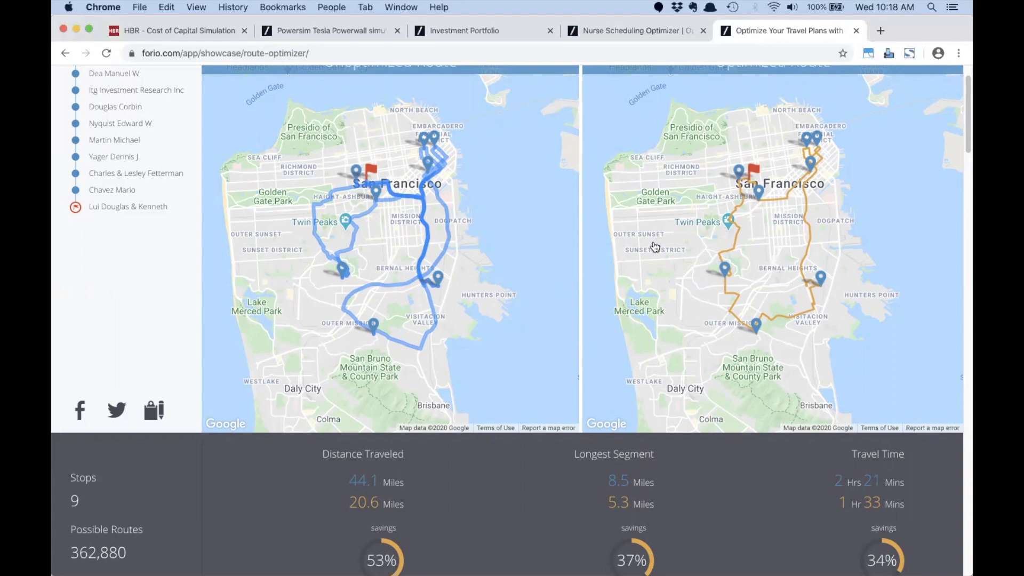
key("super+Tab")
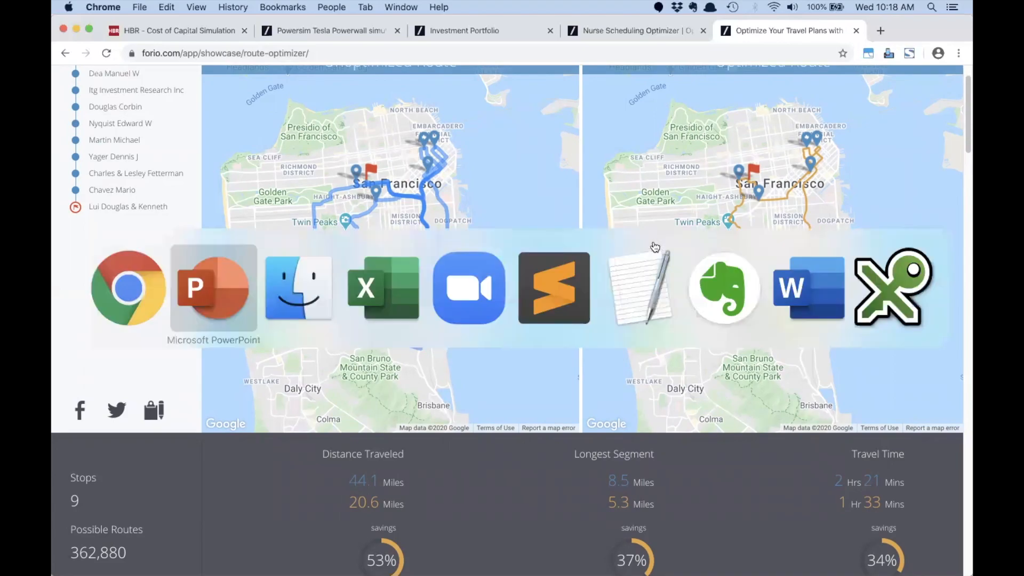
left_click(583, 201)
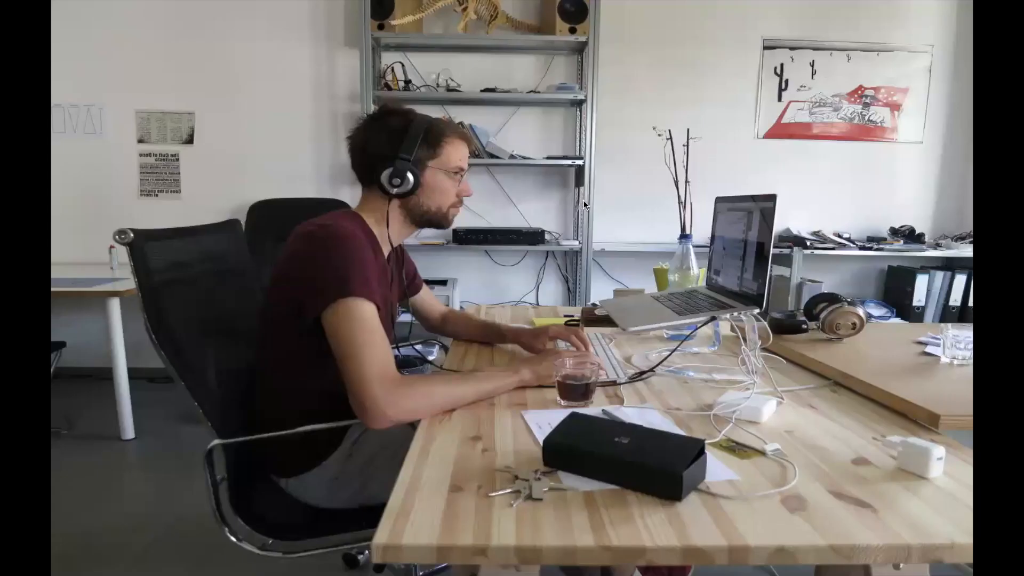
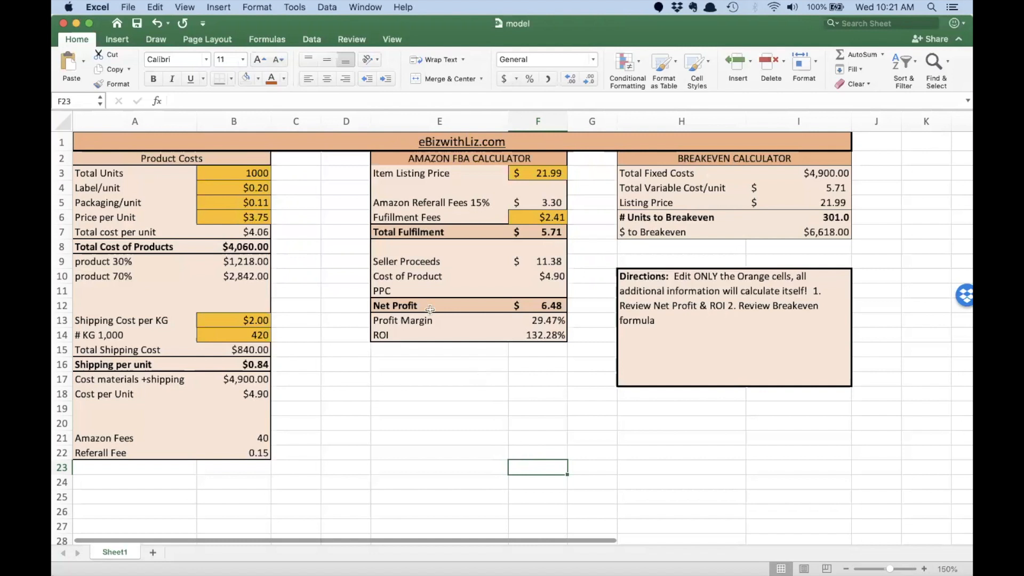
Step: Review Sheet1's Total Units, label, packaging, price, shipping, listing price and fulfillment fee inputs
left_click(226, 170)
left_click(231, 184)
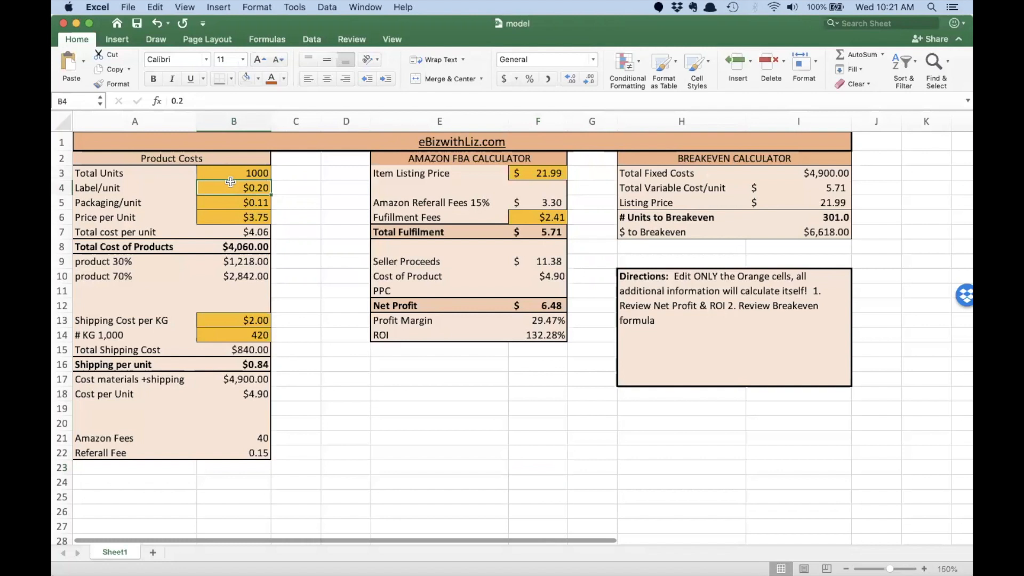
left_click(235, 203)
left_click(234, 217)
left_click(242, 322)
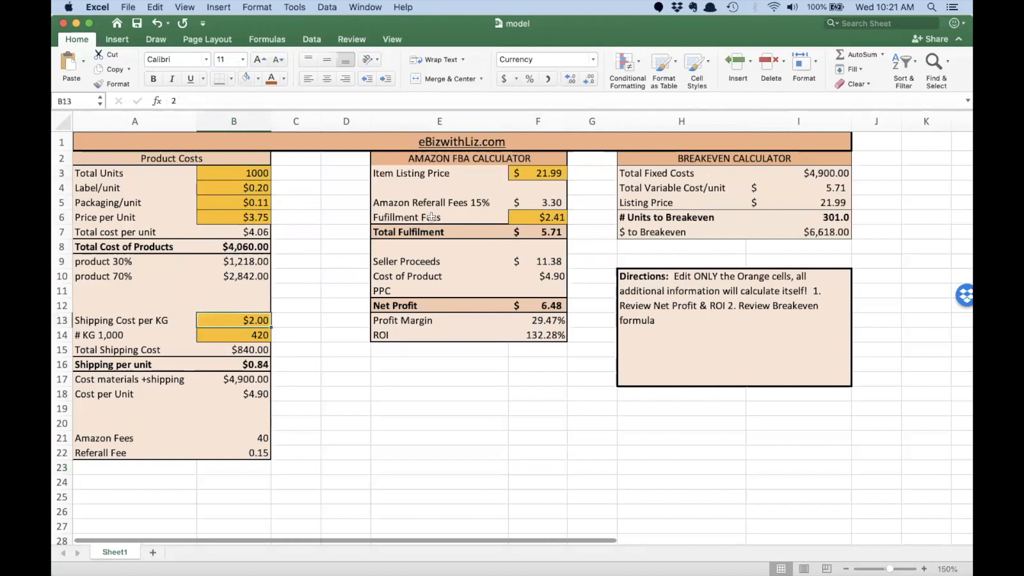
left_click(534, 177)
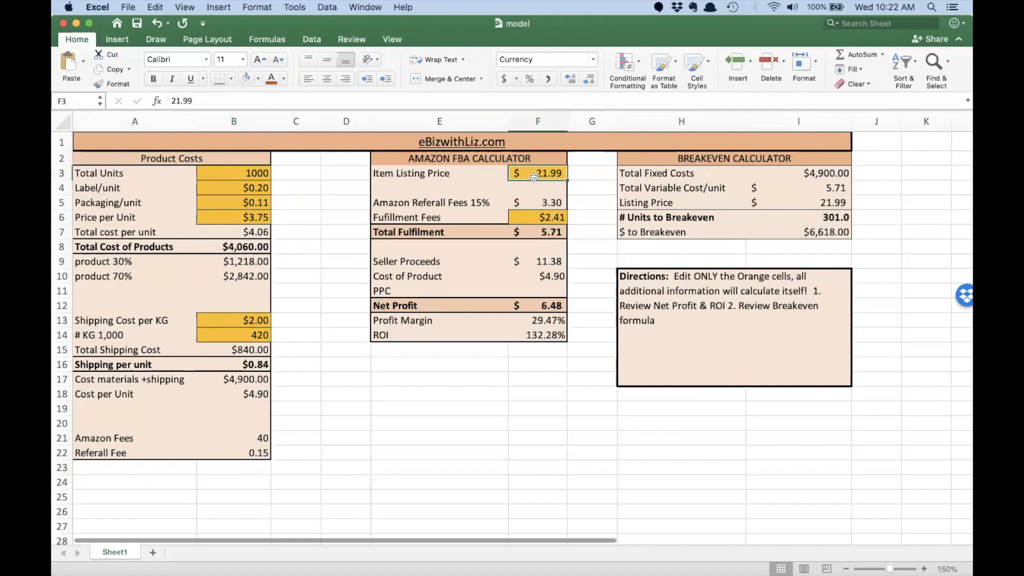
left_click(536, 216)
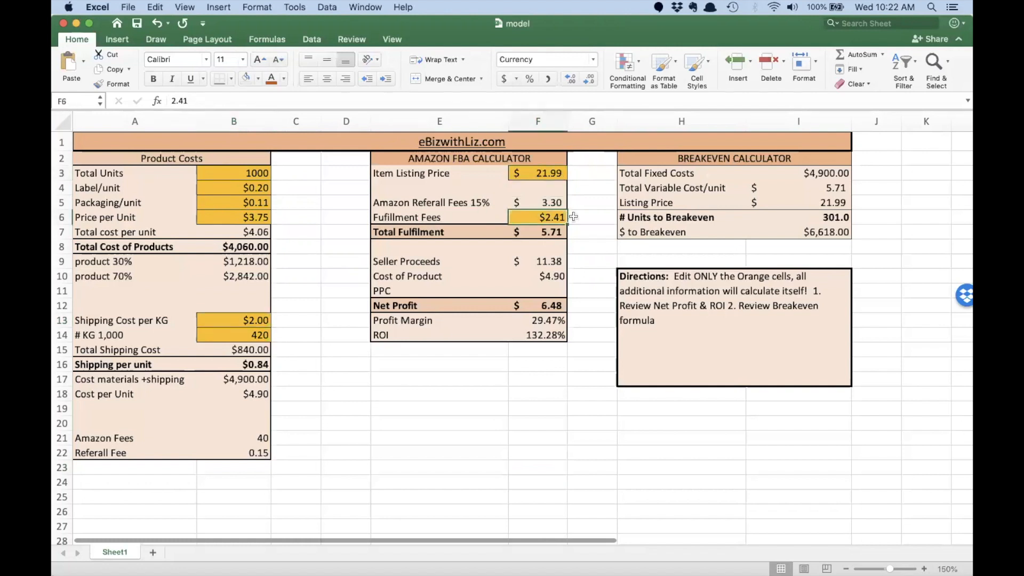
Step: Recheck the Units to Breakeven formula and Total Units, then add a blank Sheet2
left_click(829, 219)
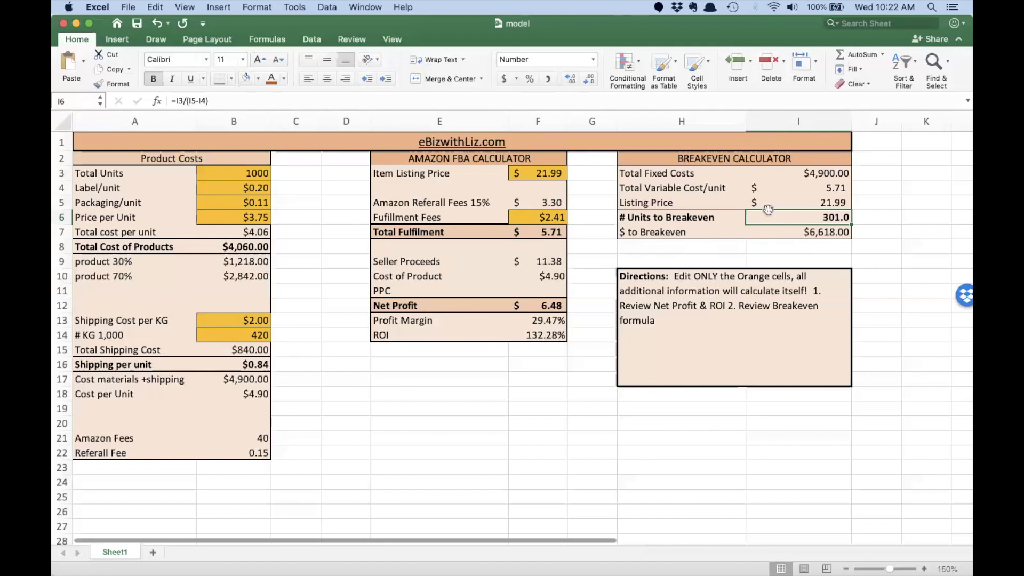
left_click(199, 176)
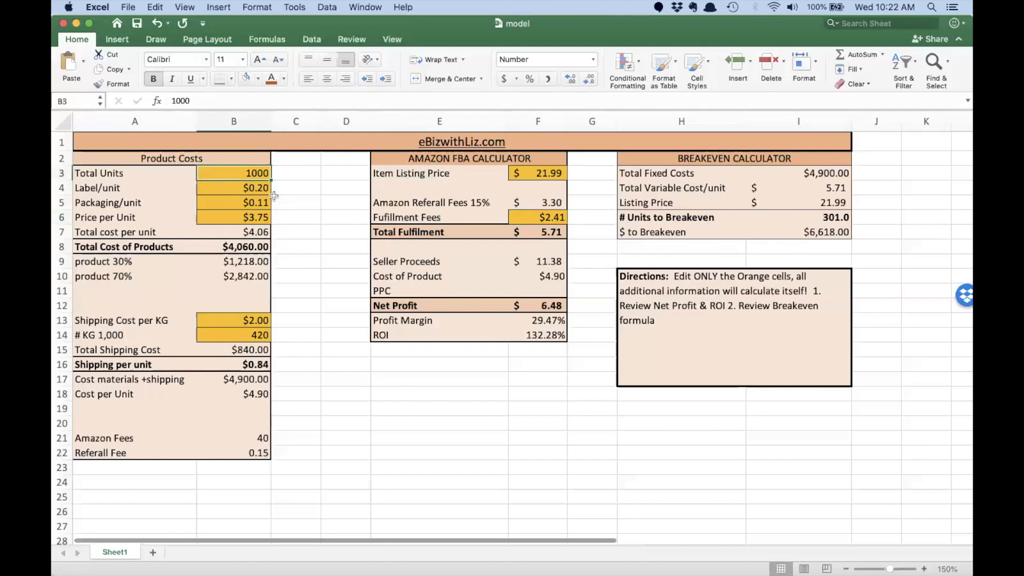
left_click(800, 217)
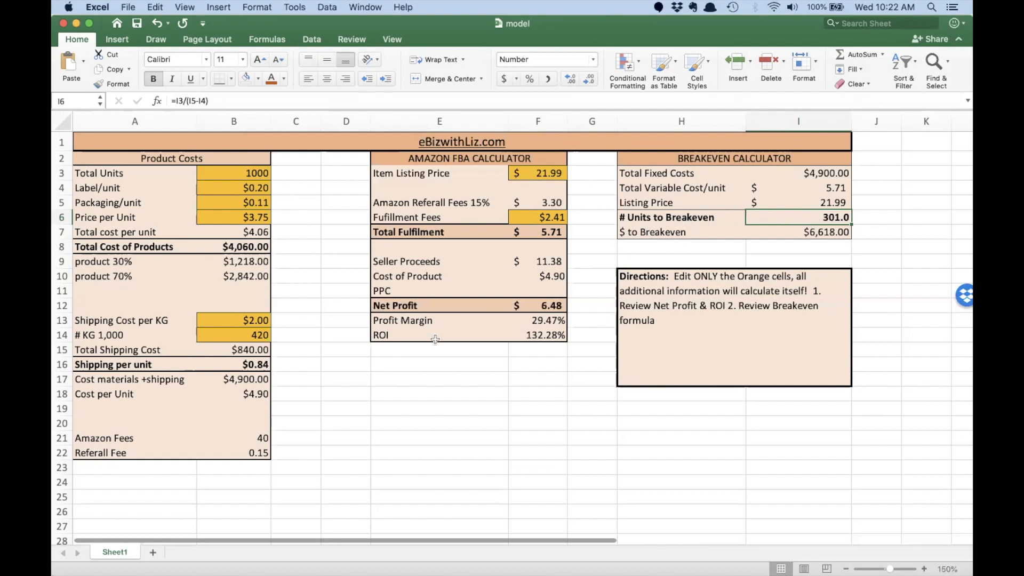
left_click(153, 552)
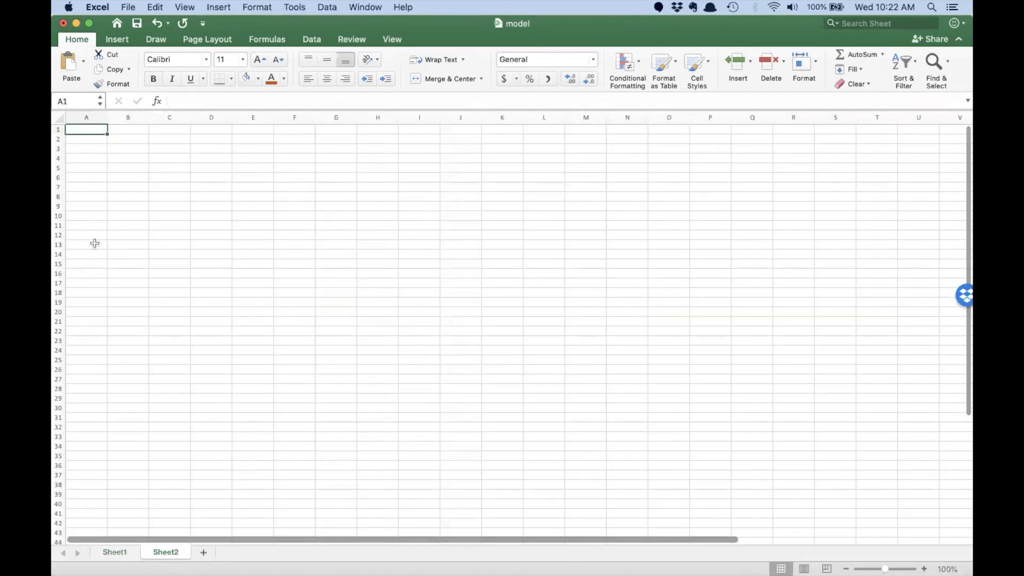
Step: Widen column A and enter labels Units Sold, Revenue, Total Fixed Cost, Total Variable Costs, Profit in A3:A7
left_click_drag(107, 117, 211, 118)
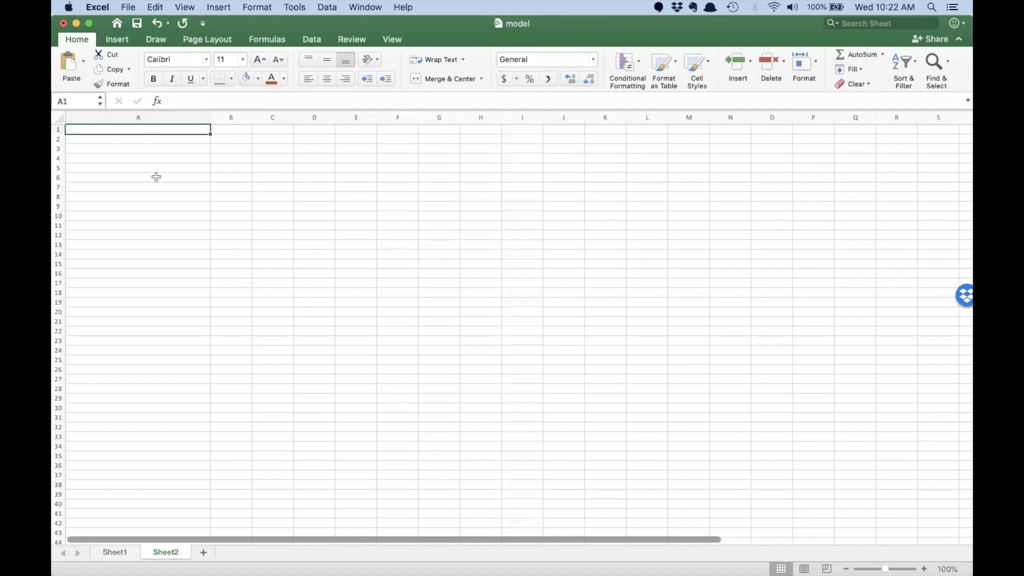
left_click(154, 147)
type("U")
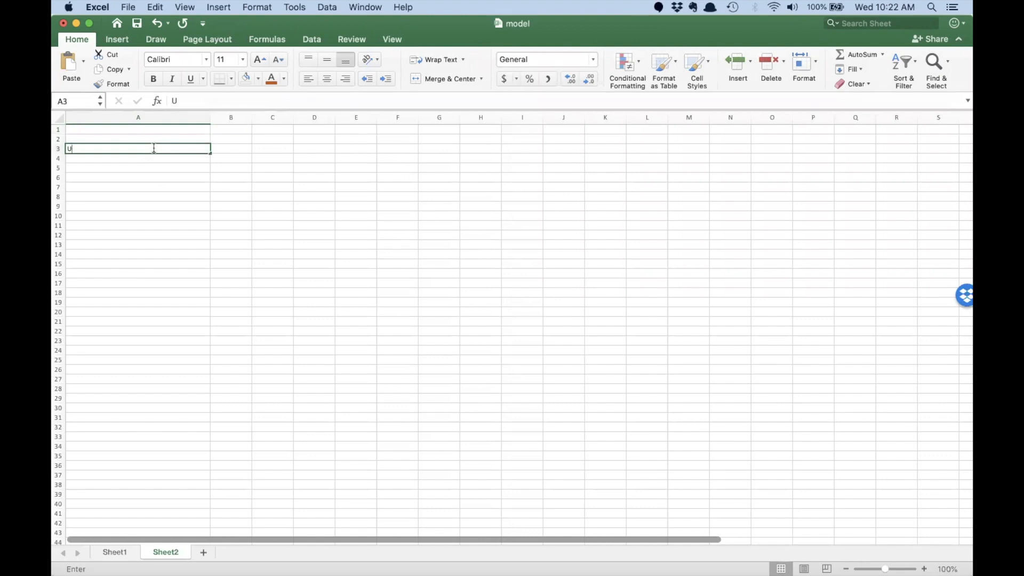
type("nits Sold")
key("Return")
type("Revenue")
key("Return")
type("Total Fixed Costs")
key("Return")
type("T")
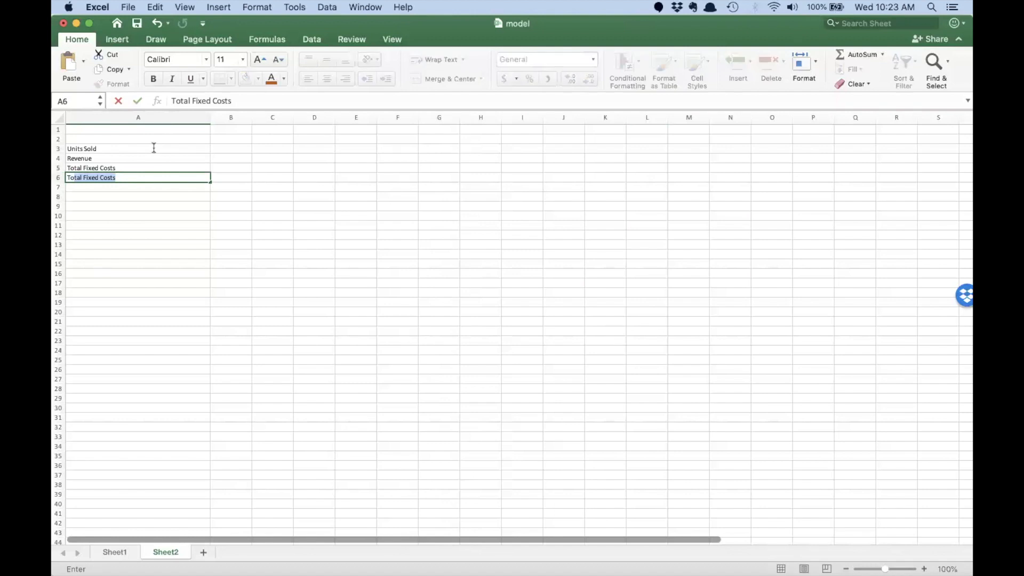
type("otal Variable Costs")
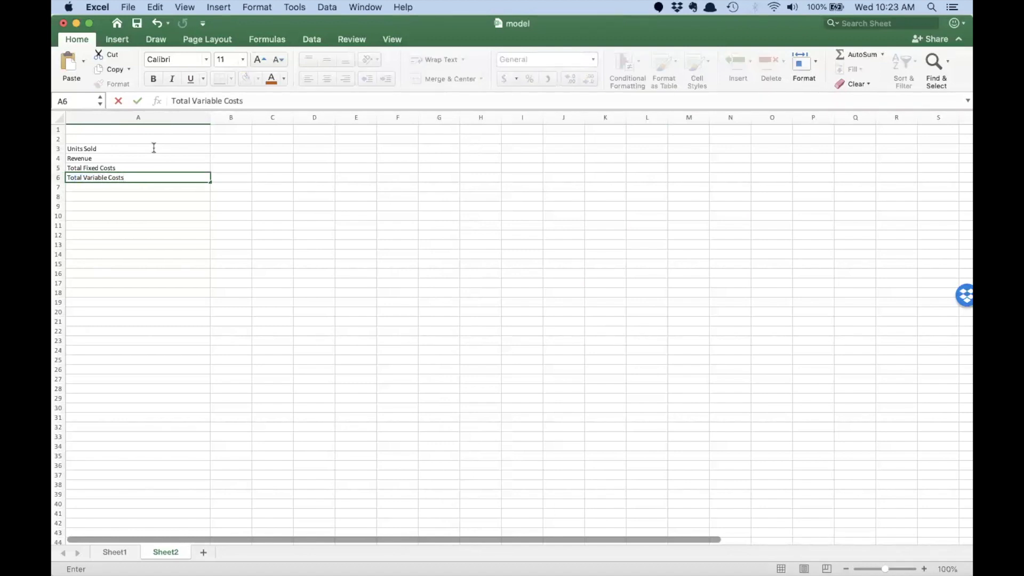
key("Return")
type("OPri")
key("BackSpace")
key("BackSpace")
type("Profit")
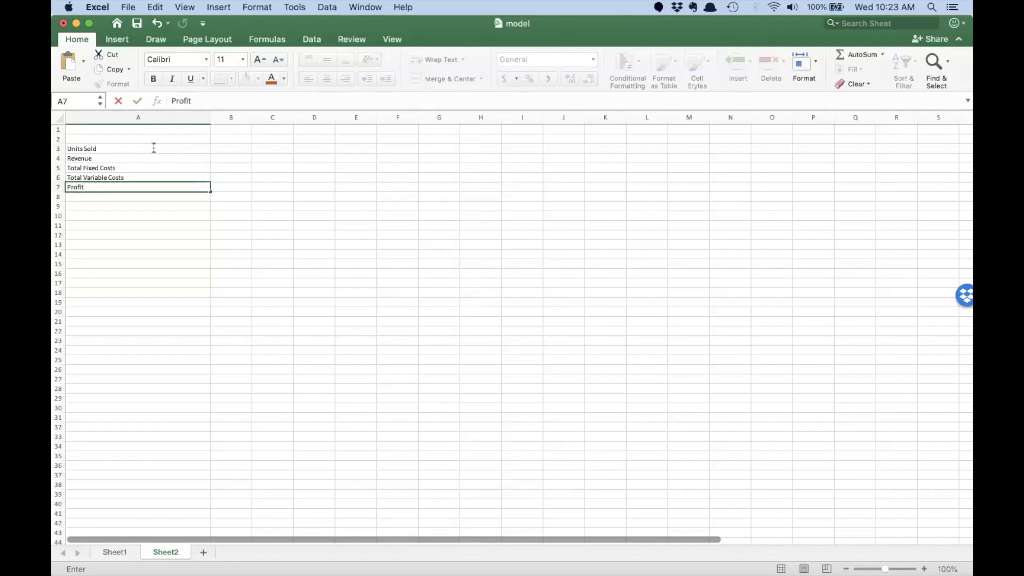
key("Return")
Step: Glance at Sheet1's units to breakeven formula before entering the unit values
left_click(226, 148)
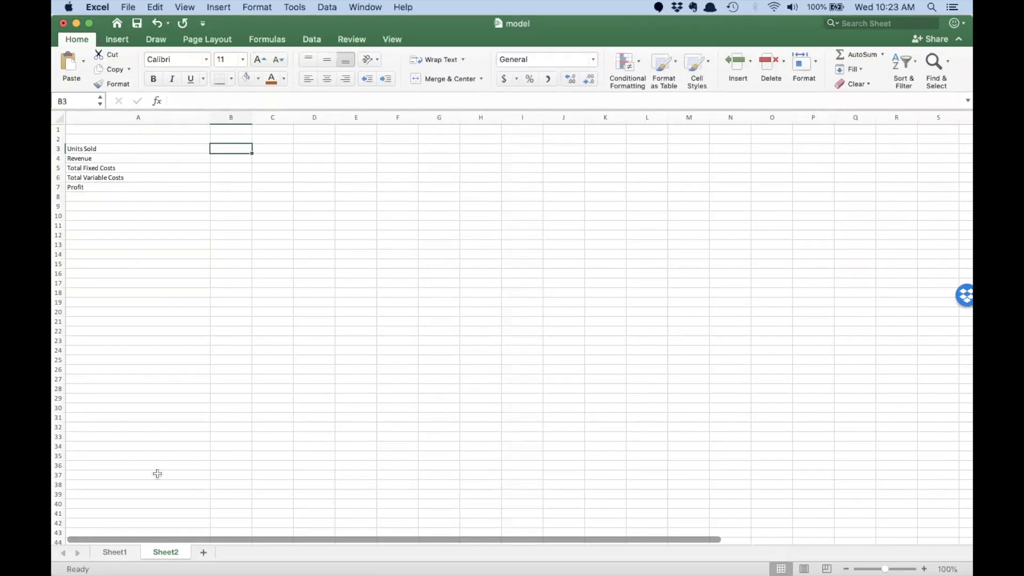
left_click(112, 553)
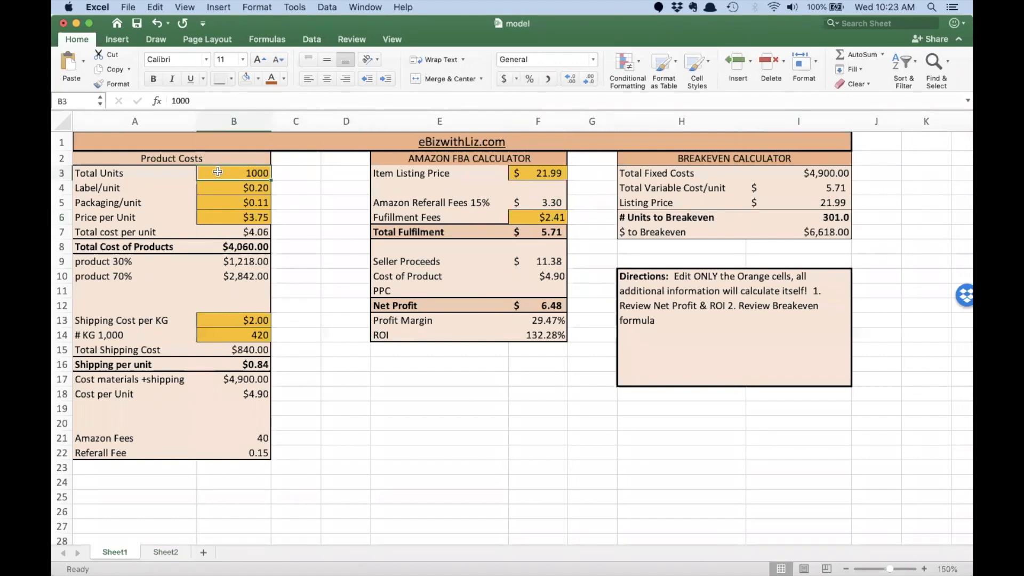
left_click(803, 214)
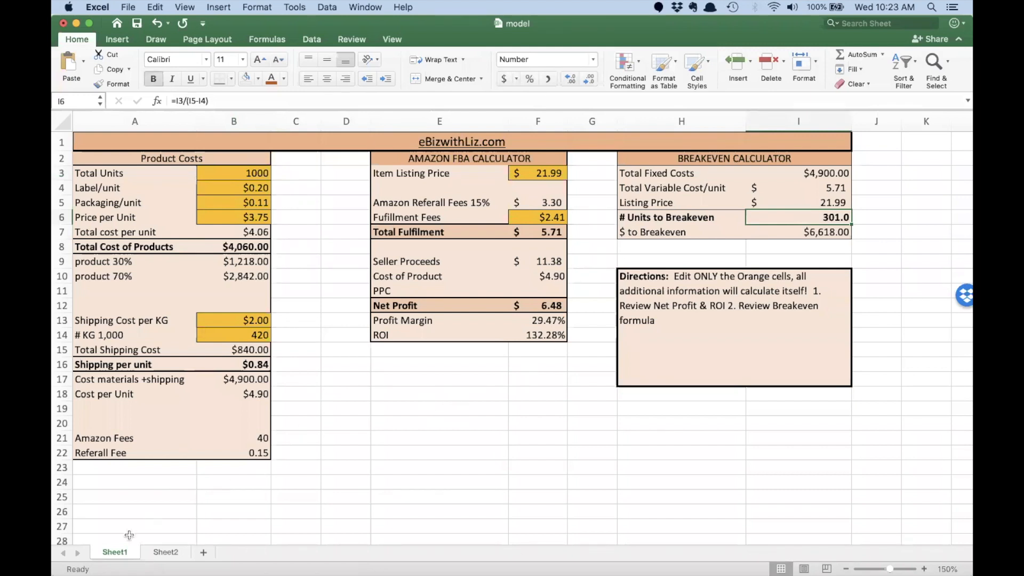
left_click(150, 552)
Step: Enter 50 and 100 in B3:C3 and fill the Units Sold series to 500 in K3
type("50")
key("Tab")
type("100")
key("Tab")
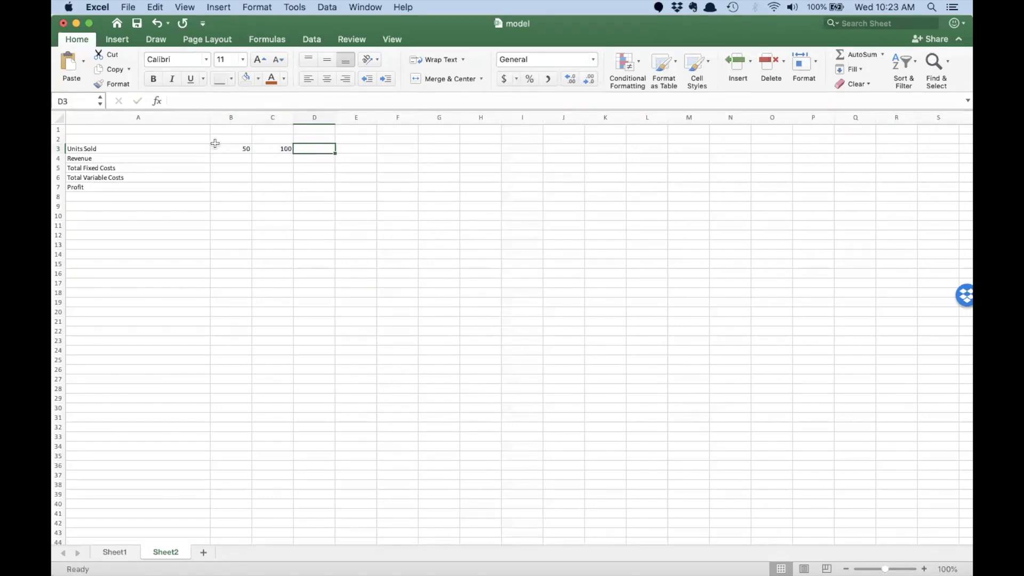
left_click_drag(237, 149, 631, 147)
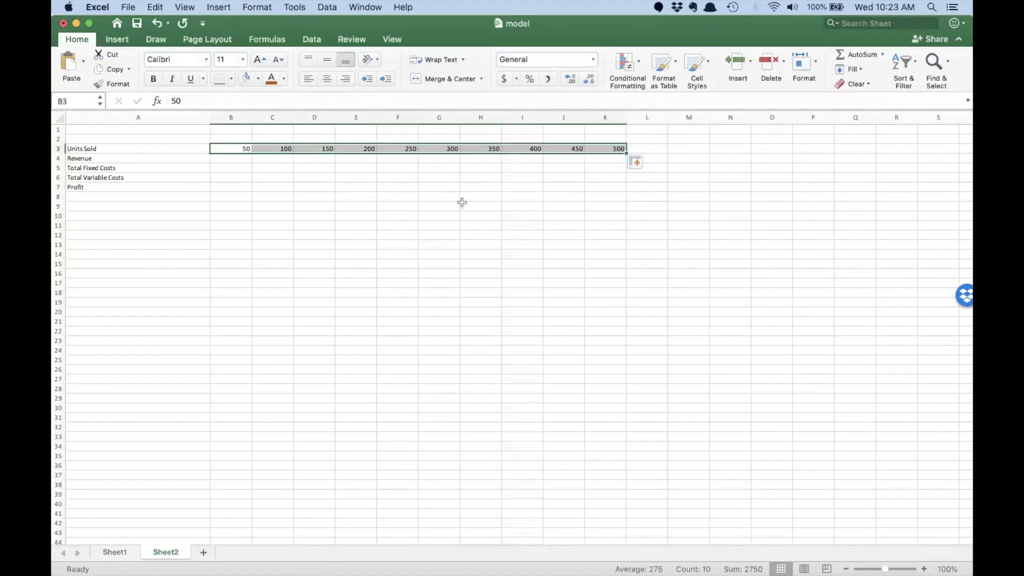
left_click(461, 202)
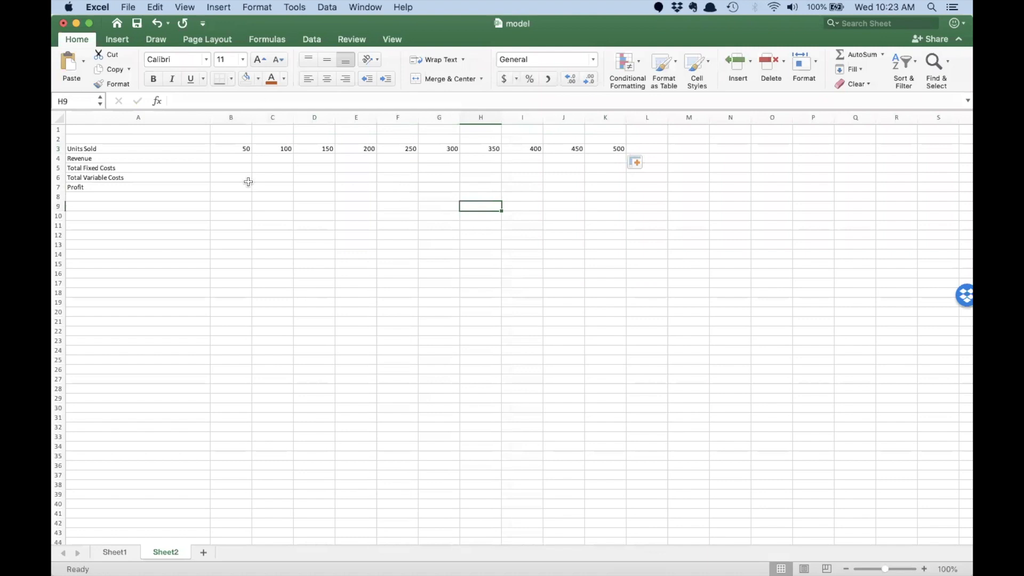
left_click(221, 149)
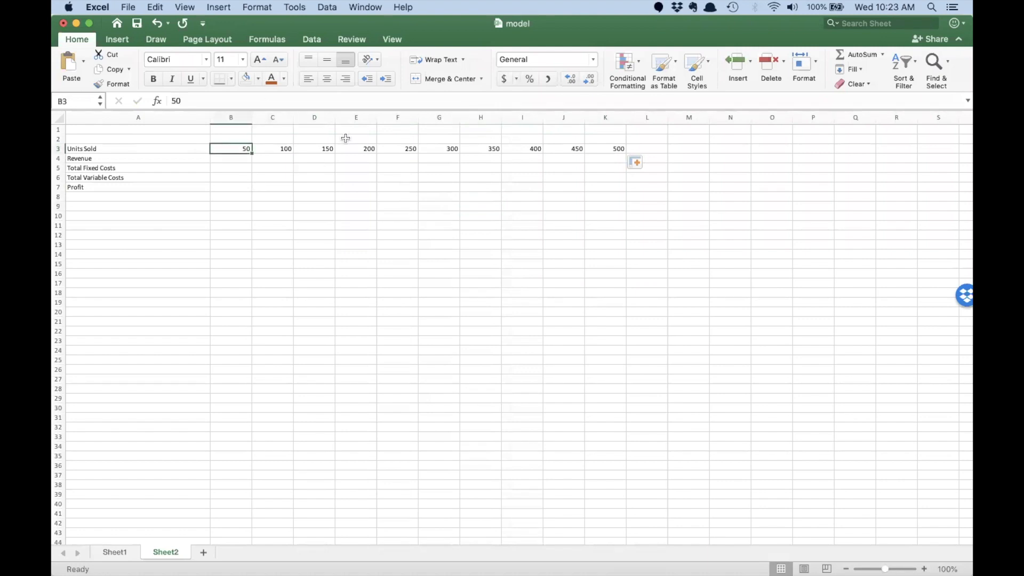
left_click(616, 150)
left_click(241, 157)
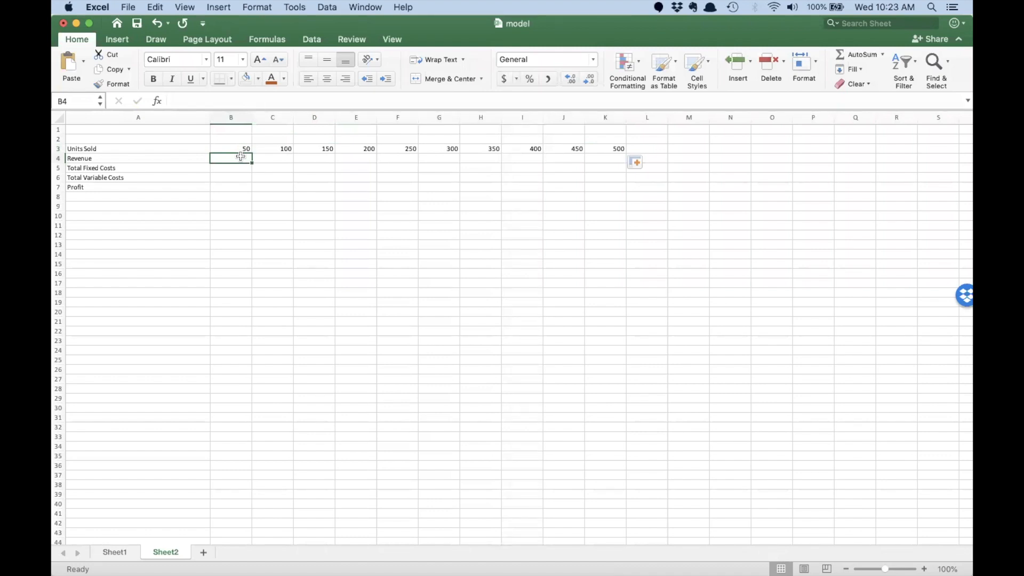
Step: Enter the B4 Revenue formula as B3 times Sheet1's absolute listing price $F$3
type("=")
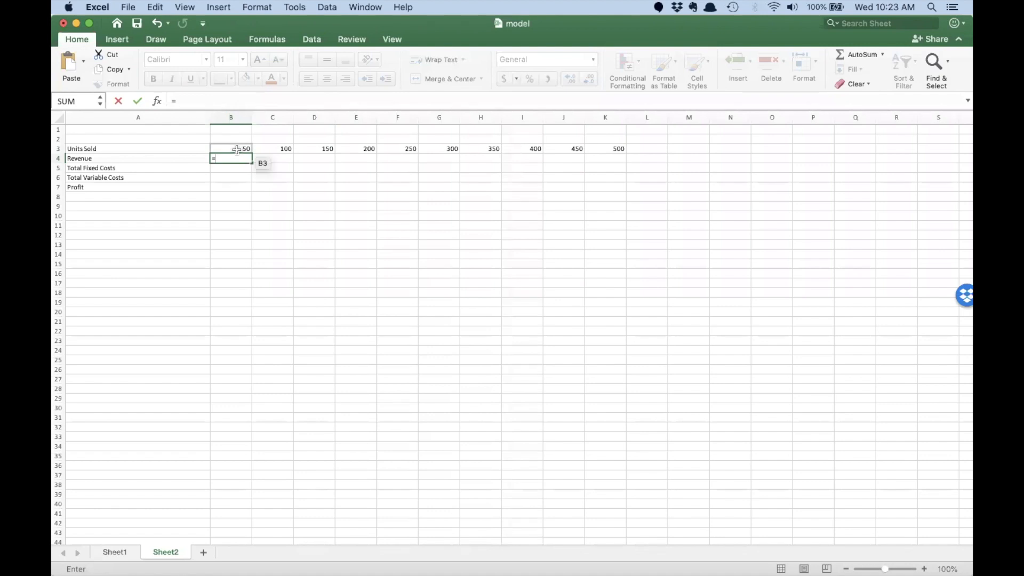
left_click(236, 149)
type("*")
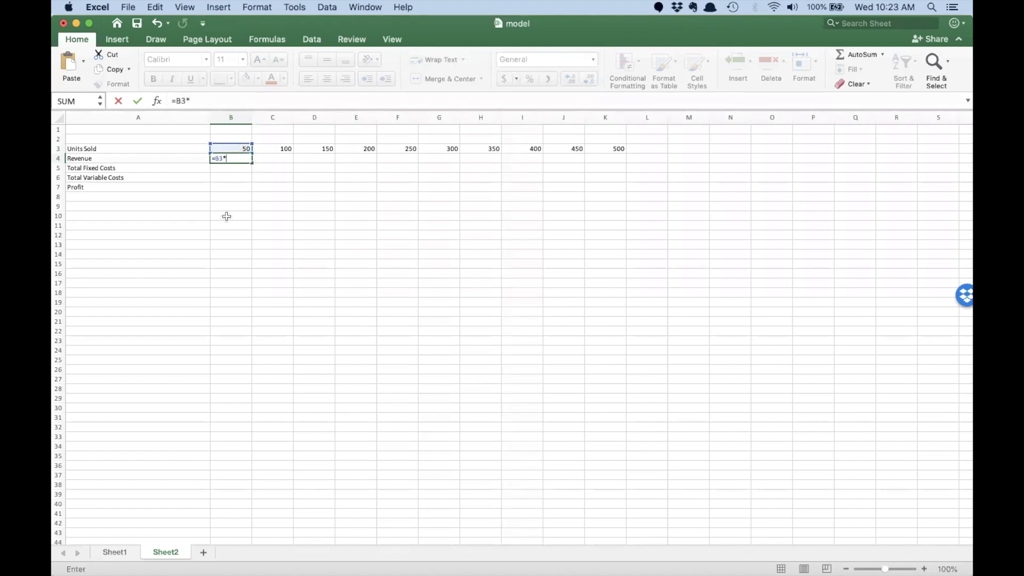
left_click(122, 552)
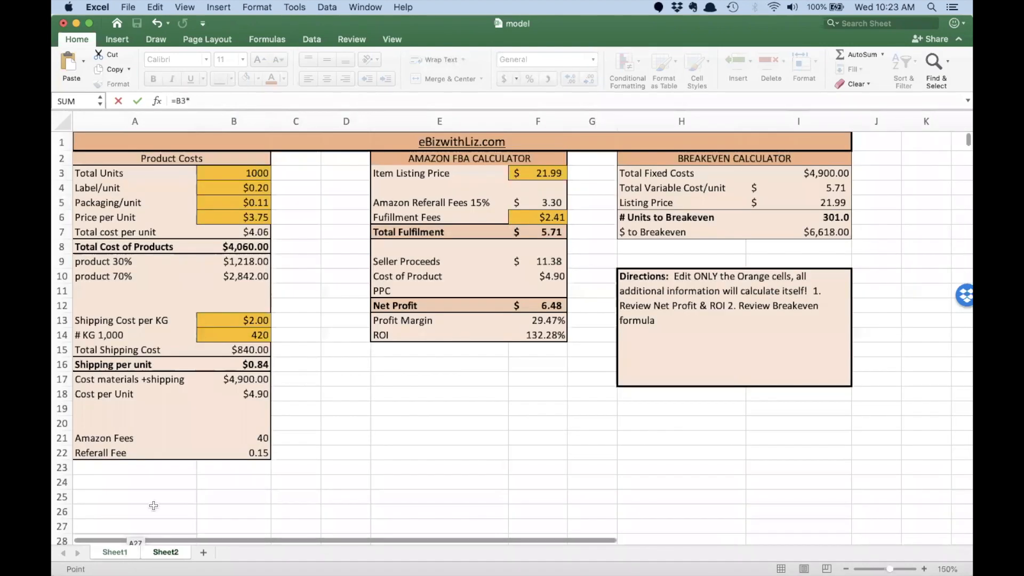
left_click(528, 172)
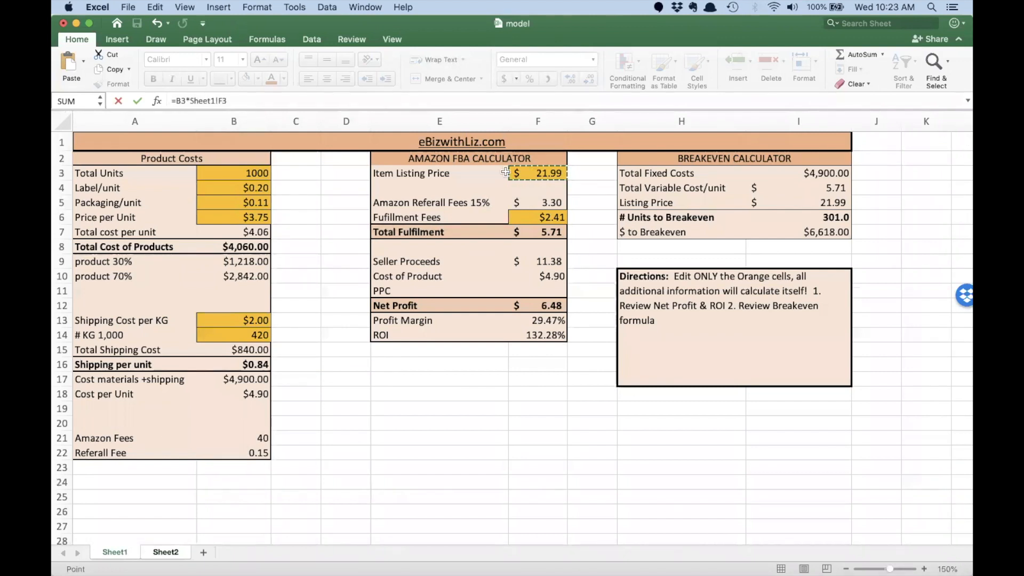
left_click(218, 100)
type("$")
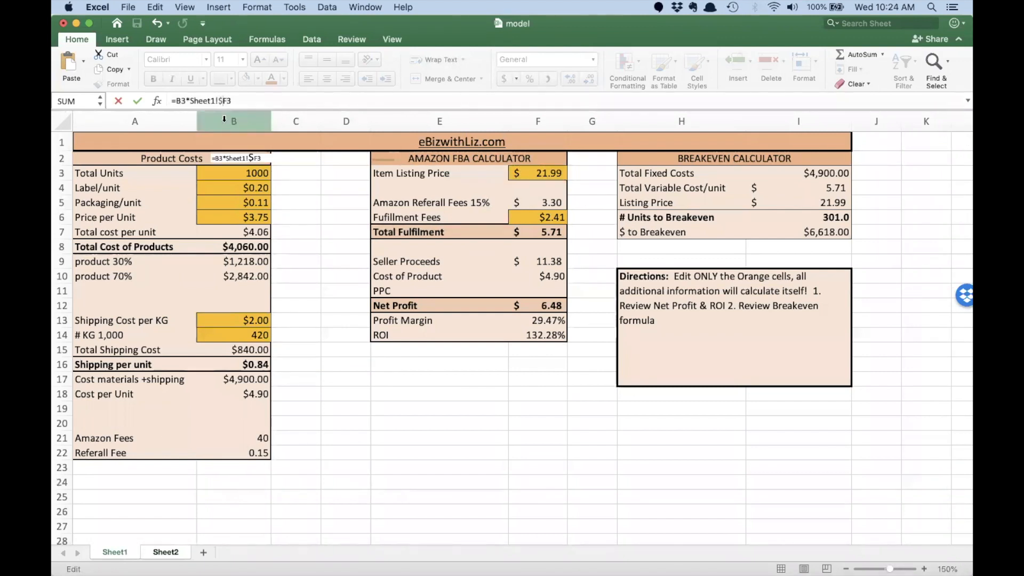
type("$")
key("Return")
Step: Fill the Revenue formula across to K4, giving $1,099.50 to $10,995.00, and check the figures
left_click(231, 157)
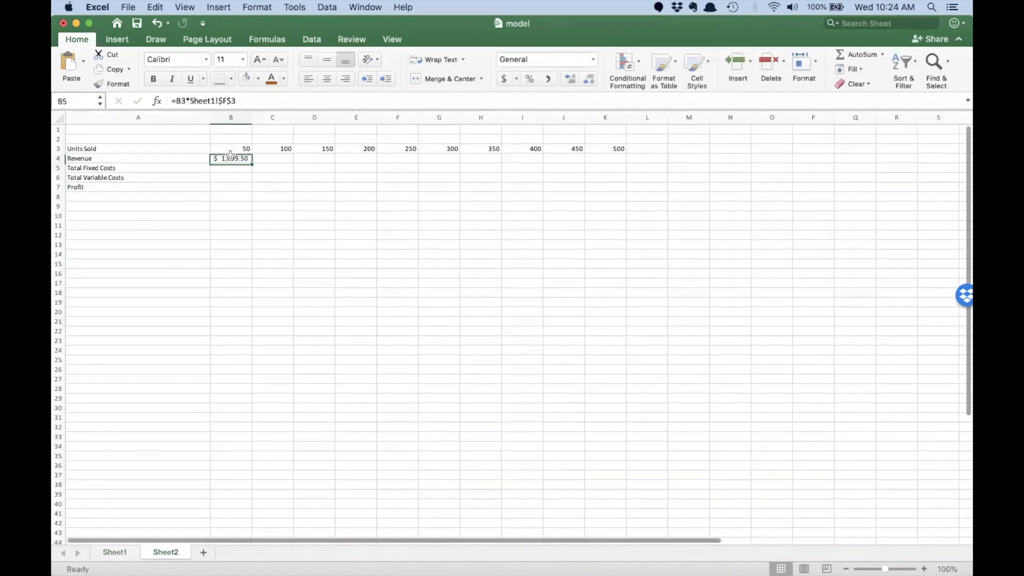
left_click_drag(250, 160, 605, 156)
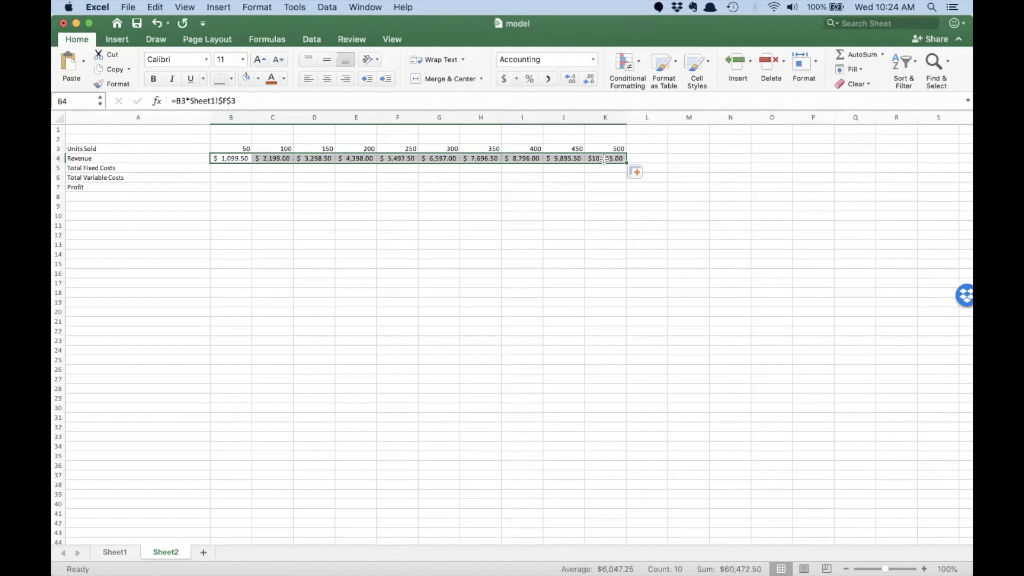
left_click(606, 157)
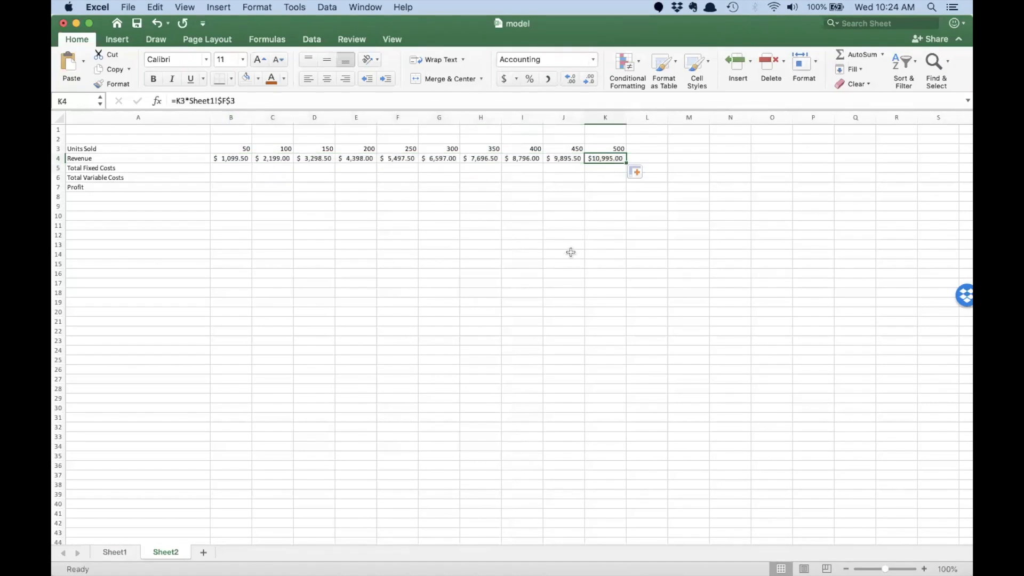
left_click(227, 167)
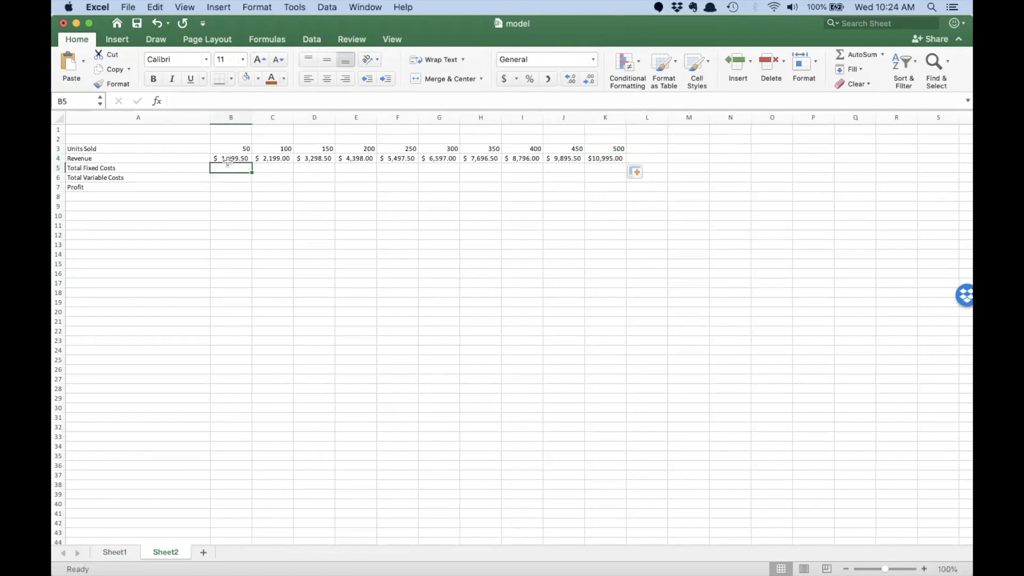
mouse_move(224, 149)
left_mouse_down()
mouse_move(613, 159)
mouse_move(176, 152)
mouse_move(228, 160)
left_mouse_up()
Step: Link B5 to Sheet1!$I$3 ($4,900 fixed costs) and fill it across to K5
left_click(227, 171)
type("=")
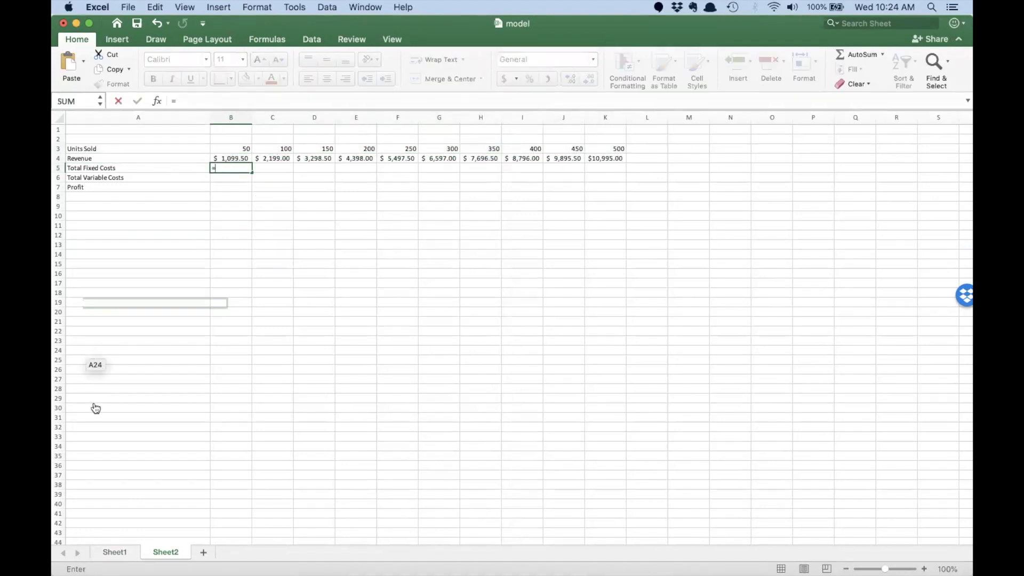
left_click(123, 552)
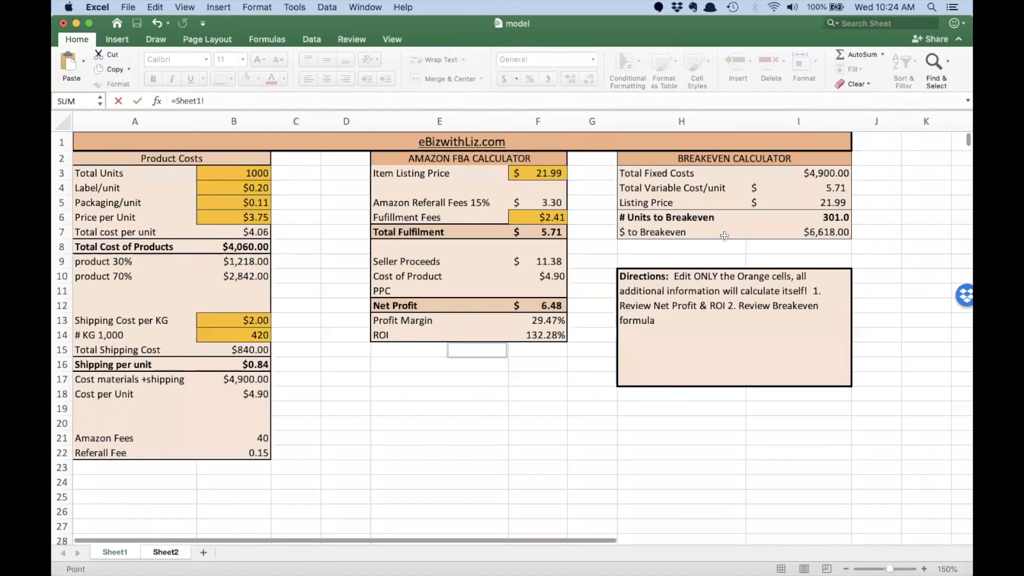
left_click(805, 170)
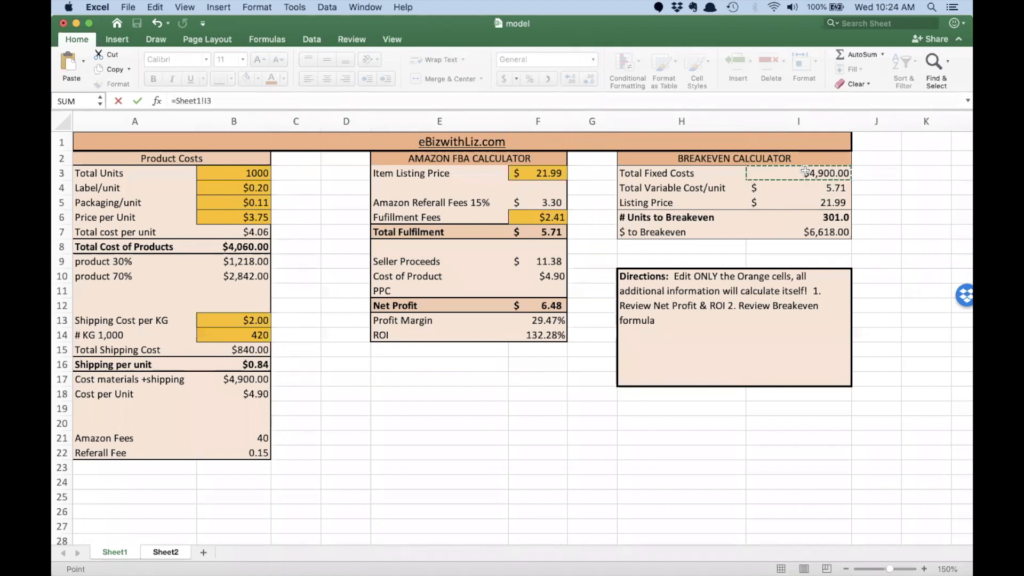
key("Return")
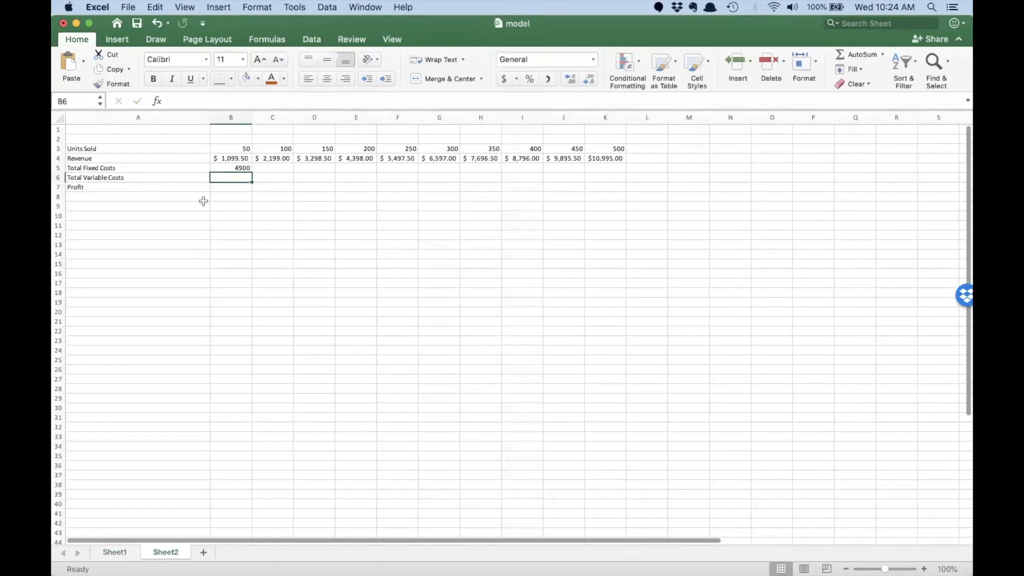
left_click(237, 168)
left_click(204, 100)
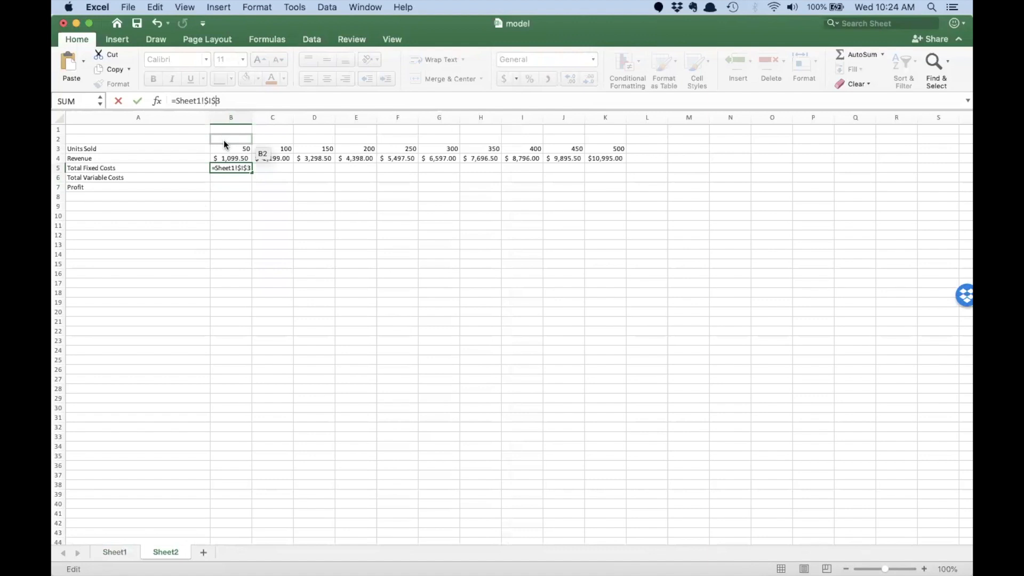
key("Return")
left_click(237, 167)
left_click_drag(251, 172, 619, 169)
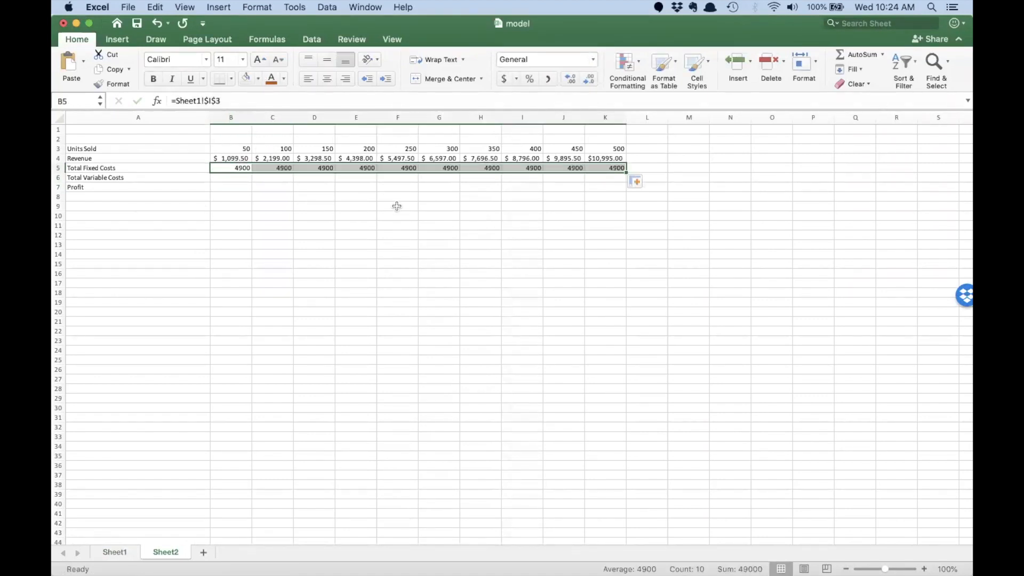
Step: Set B6 to =B3*Sheet1!$I$4 and fill variable costs across to K6 ($285.43–$2,854.25)
left_click(232, 178)
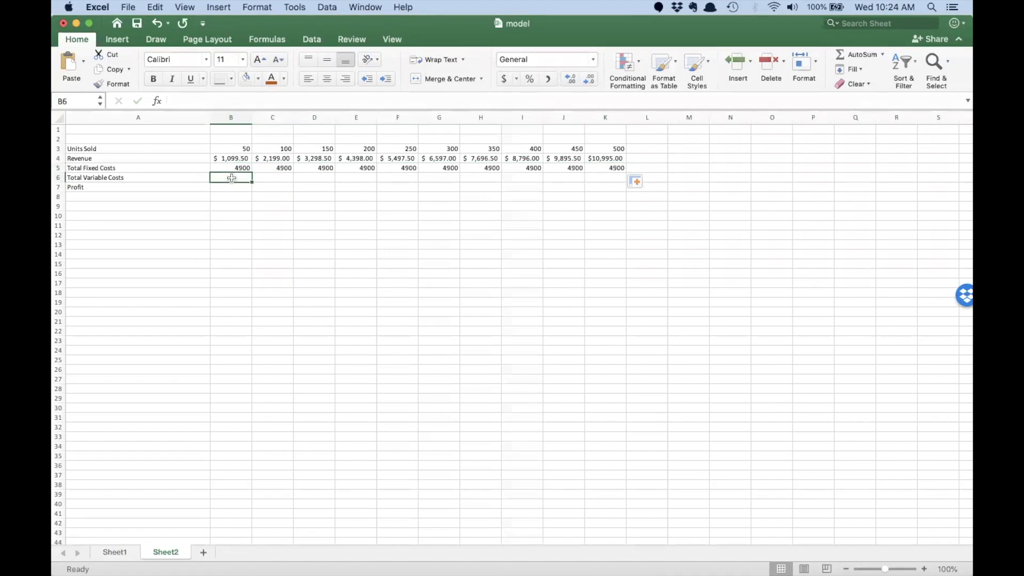
type("=")
left_click(233, 150)
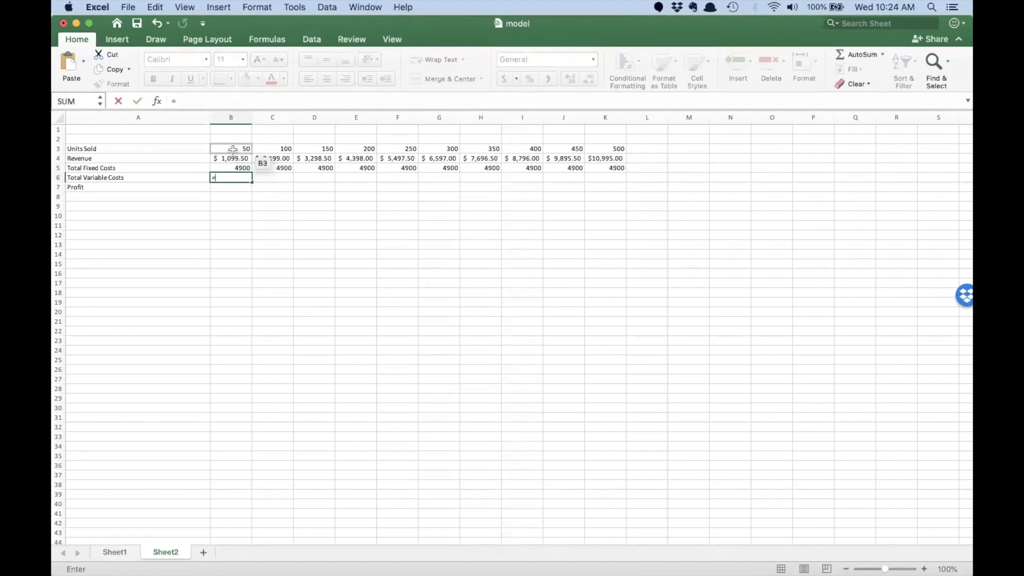
type("*")
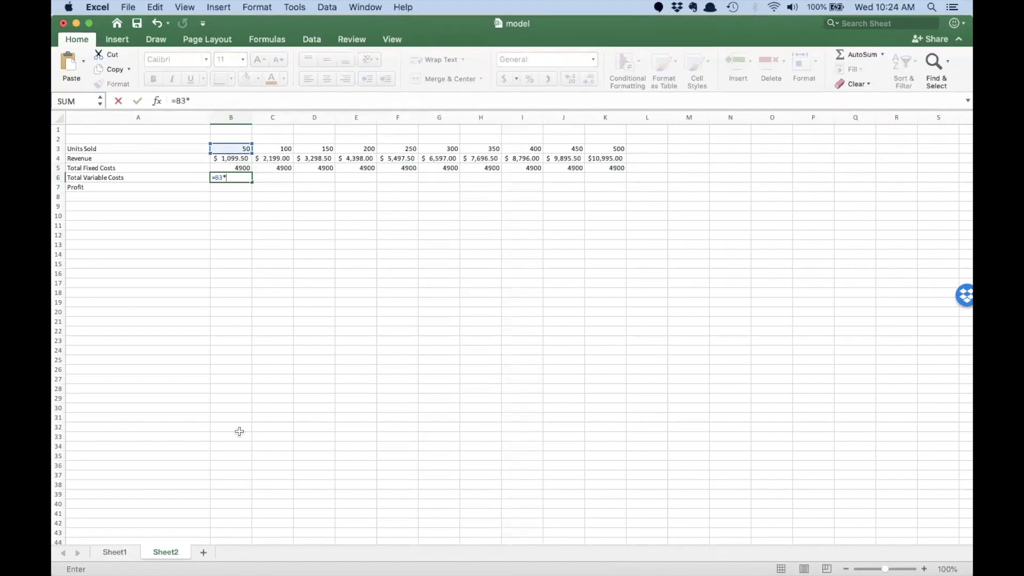
left_click(114, 552)
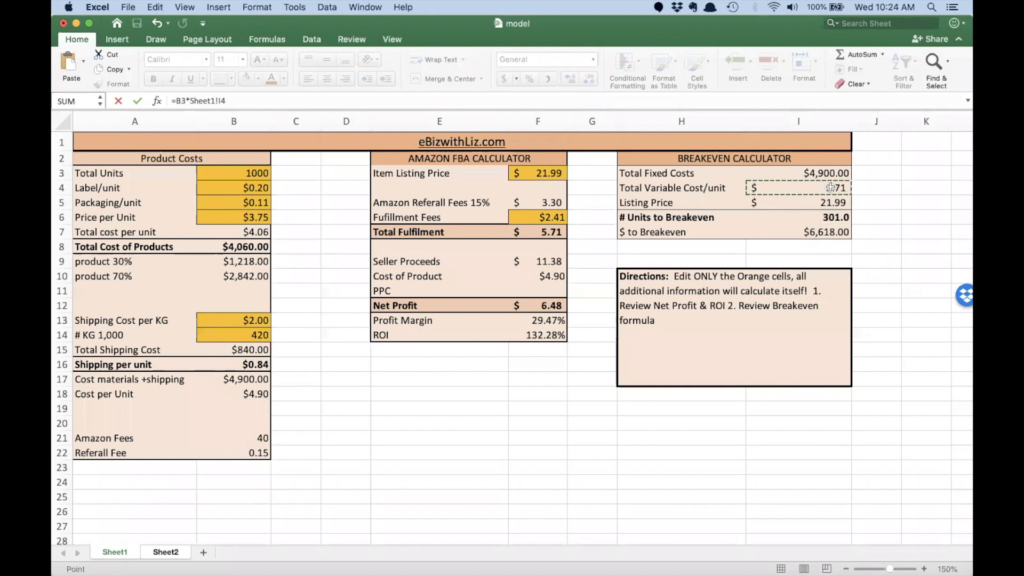
left_click_drag(833, 195, 806, 185)
key("Return")
left_click(222, 178)
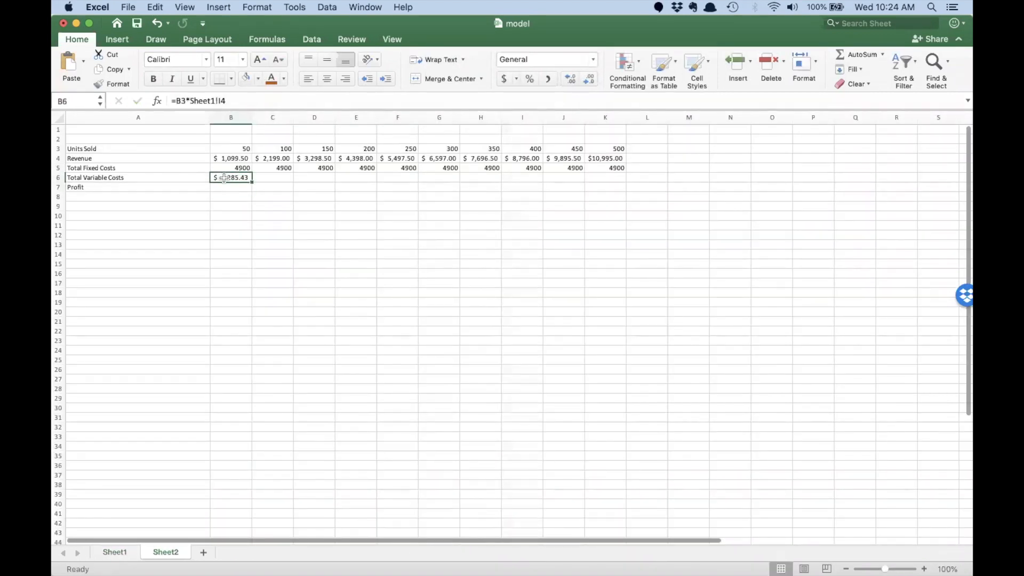
left_click(218, 100)
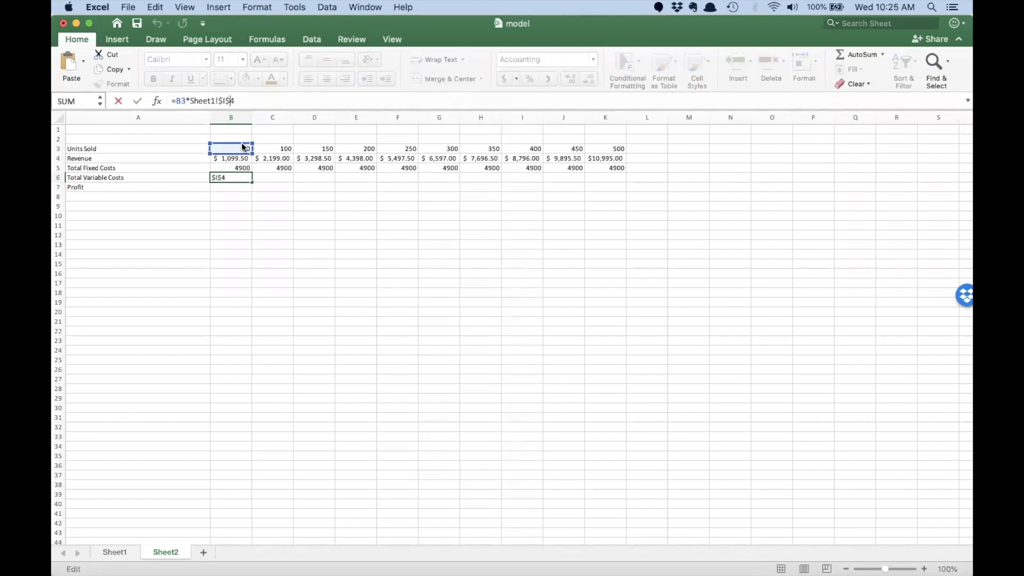
key("Return")
left_click(237, 178)
left_click_drag(251, 181, 617, 177)
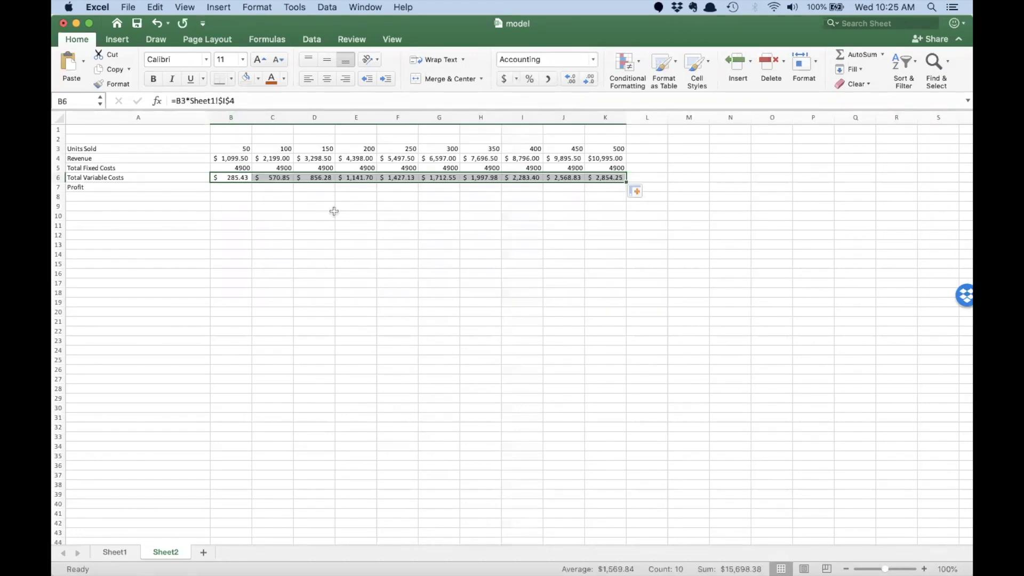
Step: Begin the Profit formula in B7 with =B4
left_click(227, 186)
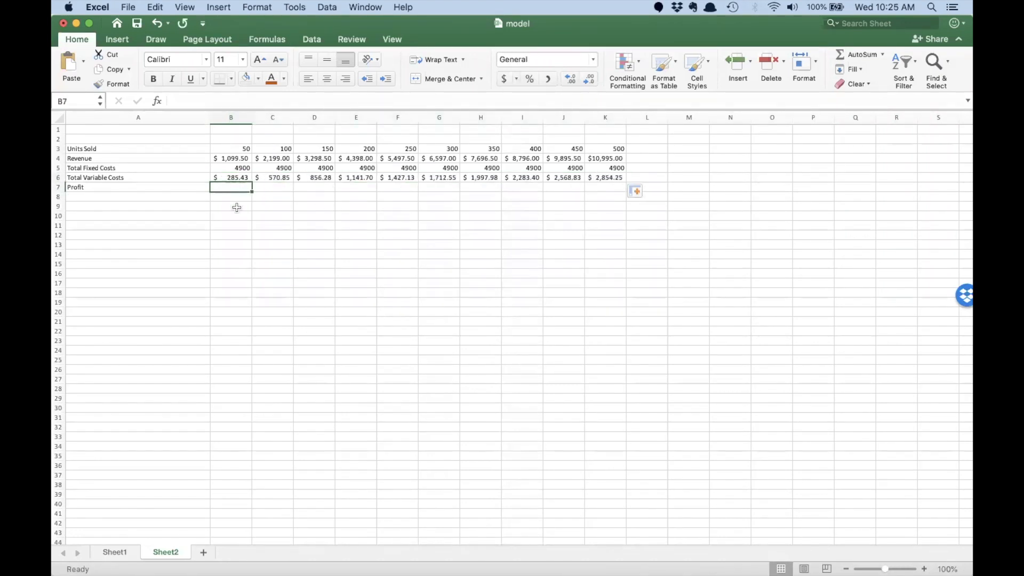
type("=")
left_click(219, 159)
Step: Complete the Profit formula in B7 as =B4-(B5+B6)
type("-(")
left_click(223, 168)
type("+")
left_click(227, 178)
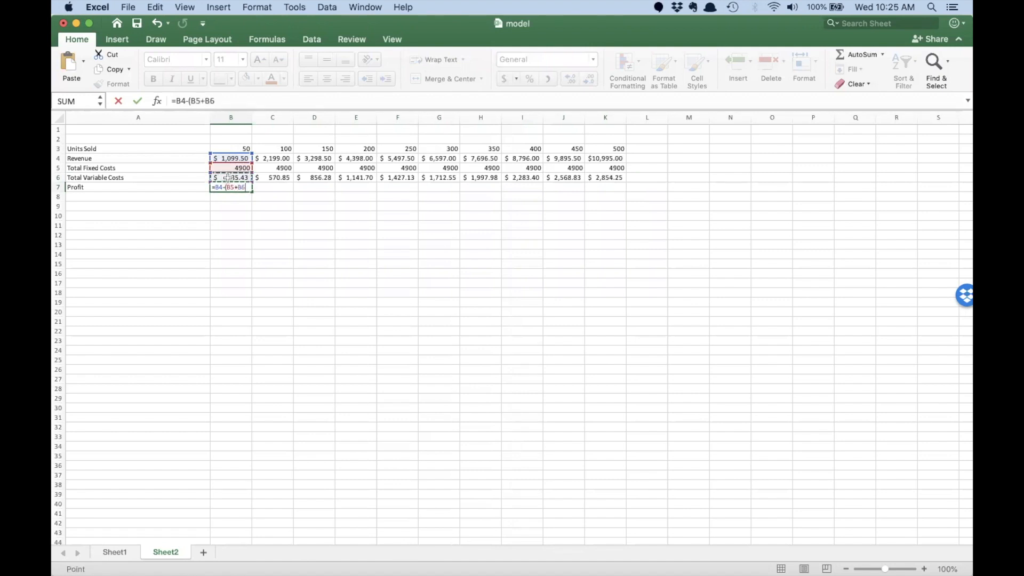
key("Return")
Step: Fill Profit across to K7 and confirm it turns positive at 350 units, reaching $3,240.75 at 500
left_click(230, 188)
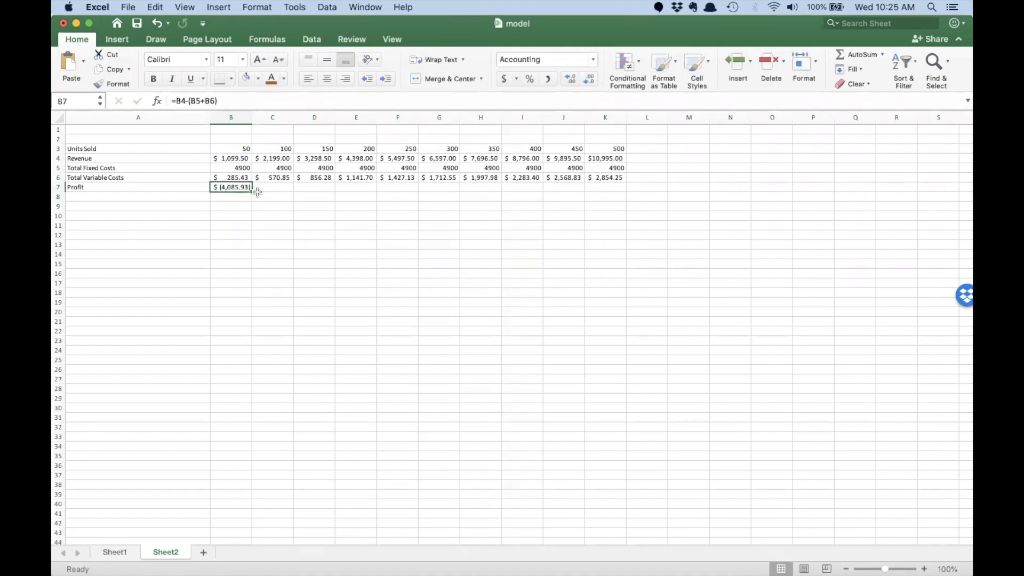
left_click_drag(252, 190, 605, 189)
left_click(605, 189)
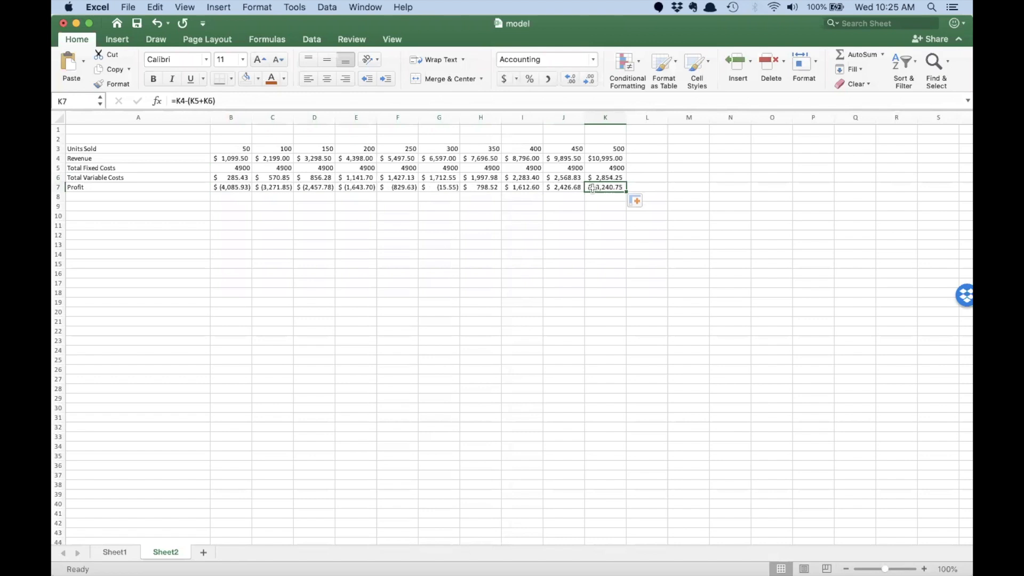
left_click(462, 188)
left_click(444, 186)
left_click(462, 188)
left_click(458, 187)
left_click(476, 187)
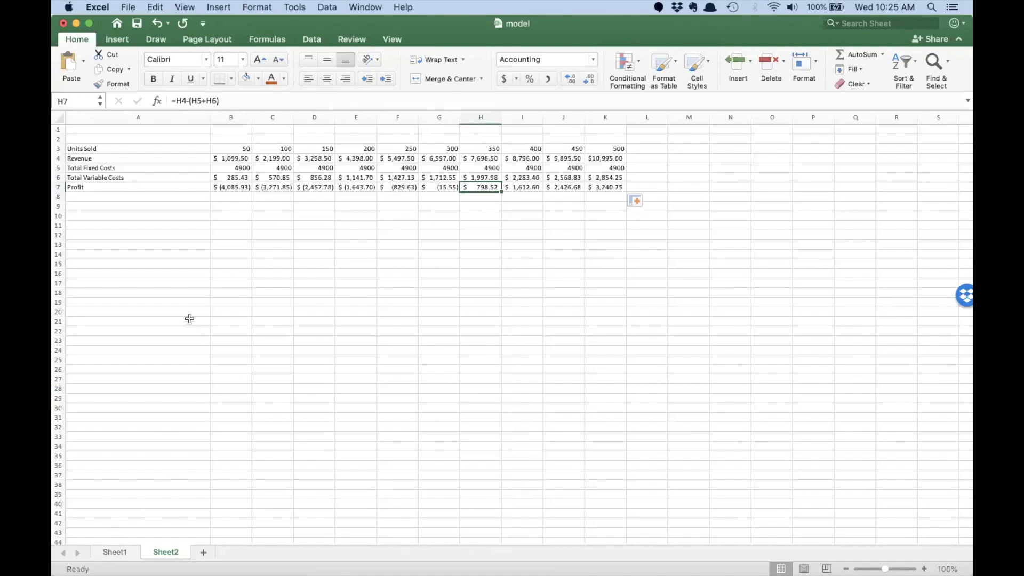
Step: Create range names for Sheet1's Product Costs A3:B22 from the left-column labels
left_click(116, 552)
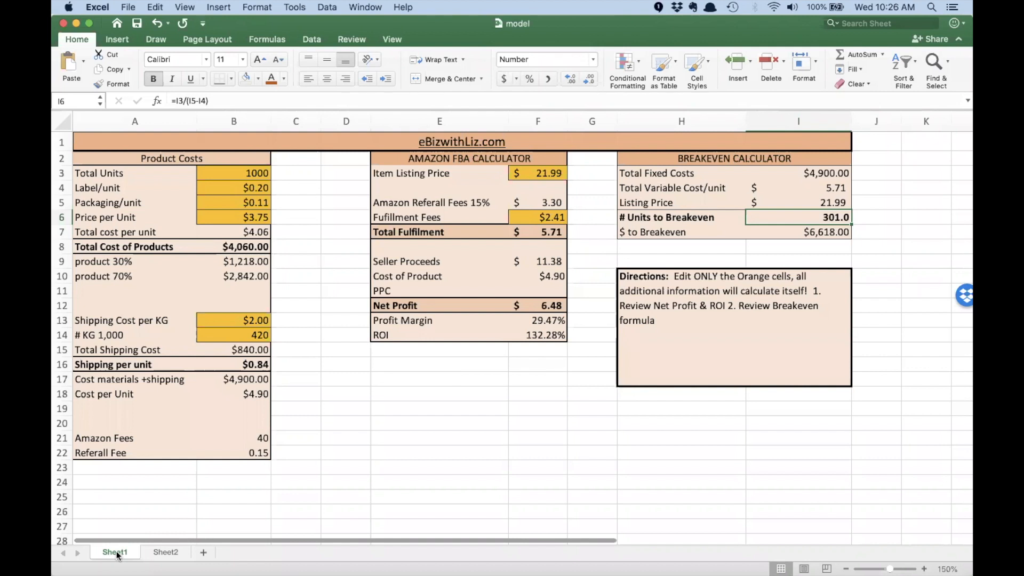
left_click(97, 172)
left_click_drag(97, 172, 239, 449)
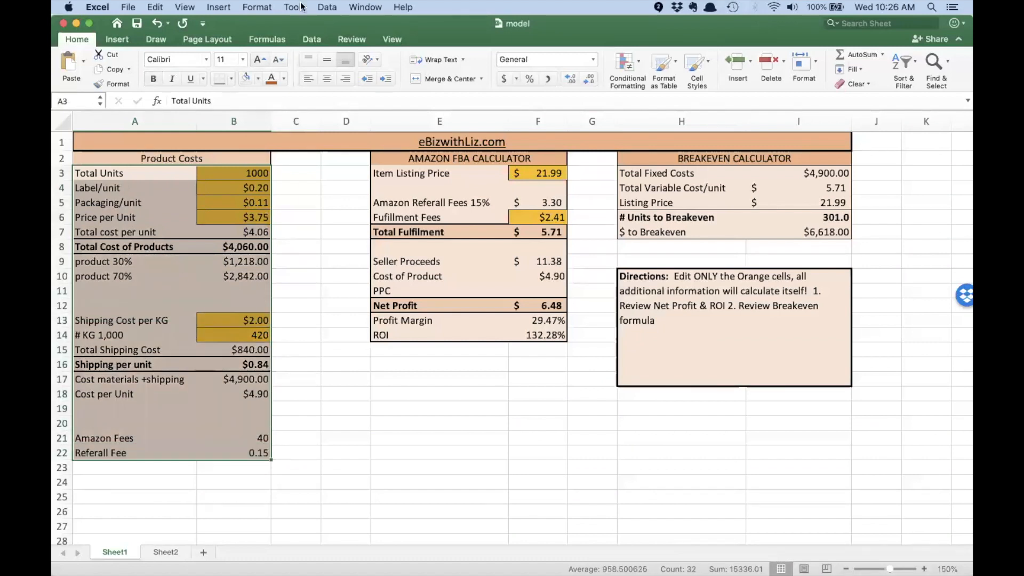
left_click(217, 8)
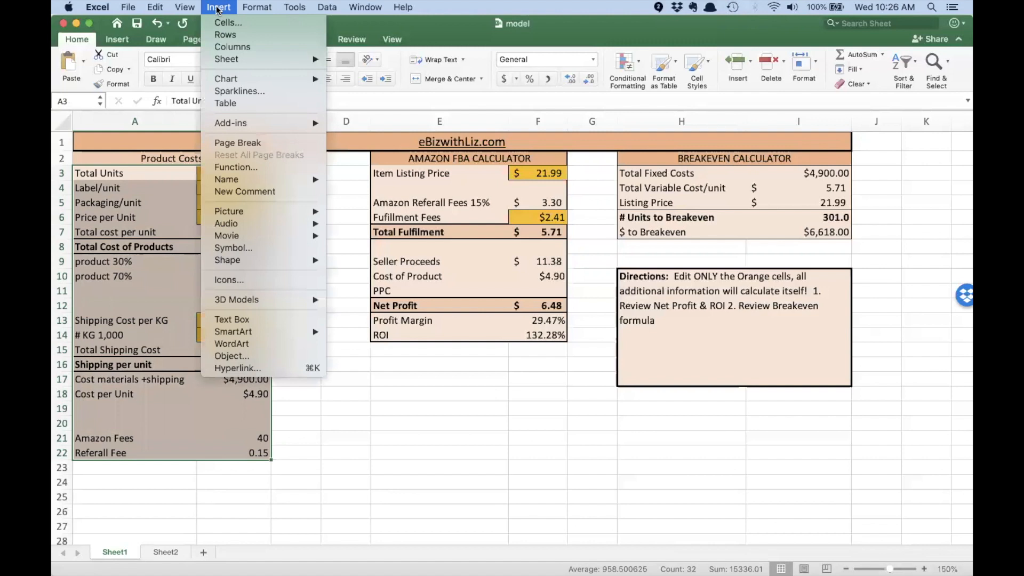
mouse_move(255, 179)
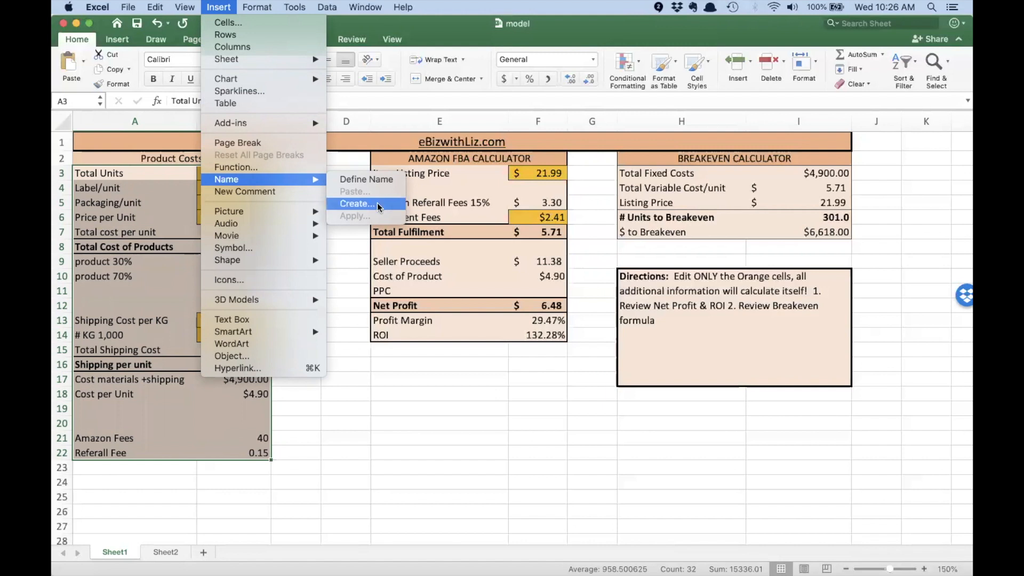
left_click(376, 203)
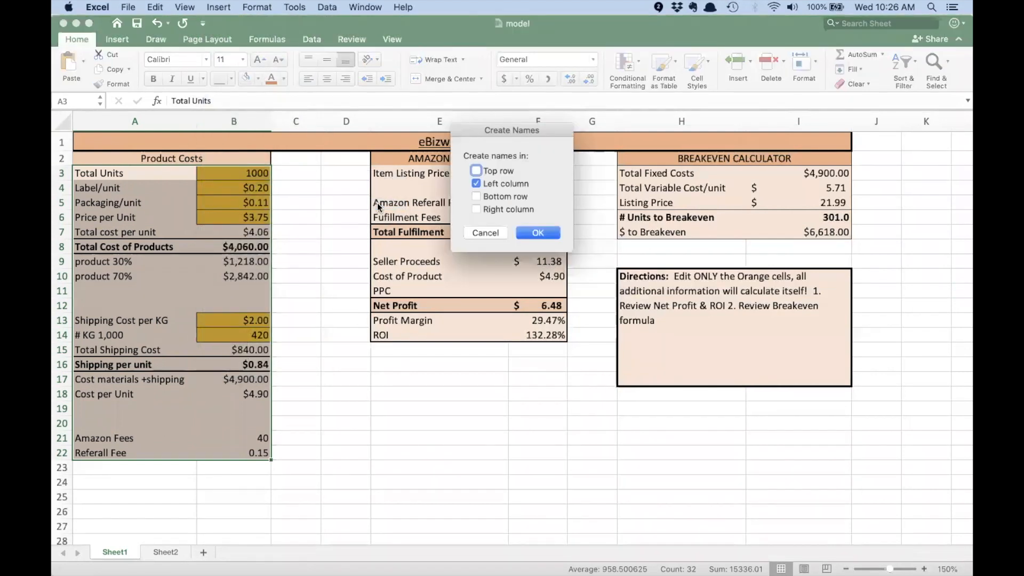
left_click(531, 233)
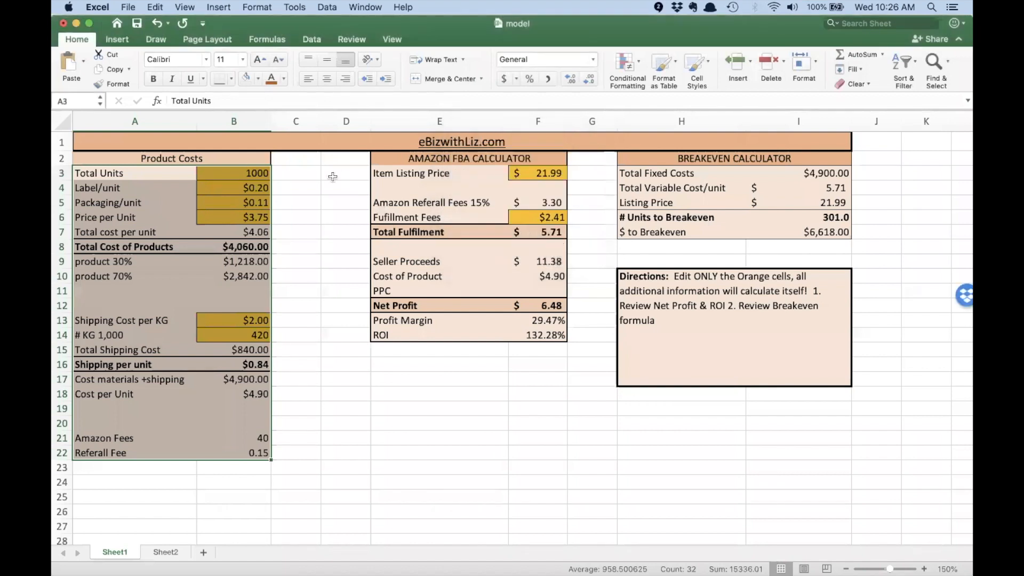
left_click(333, 216)
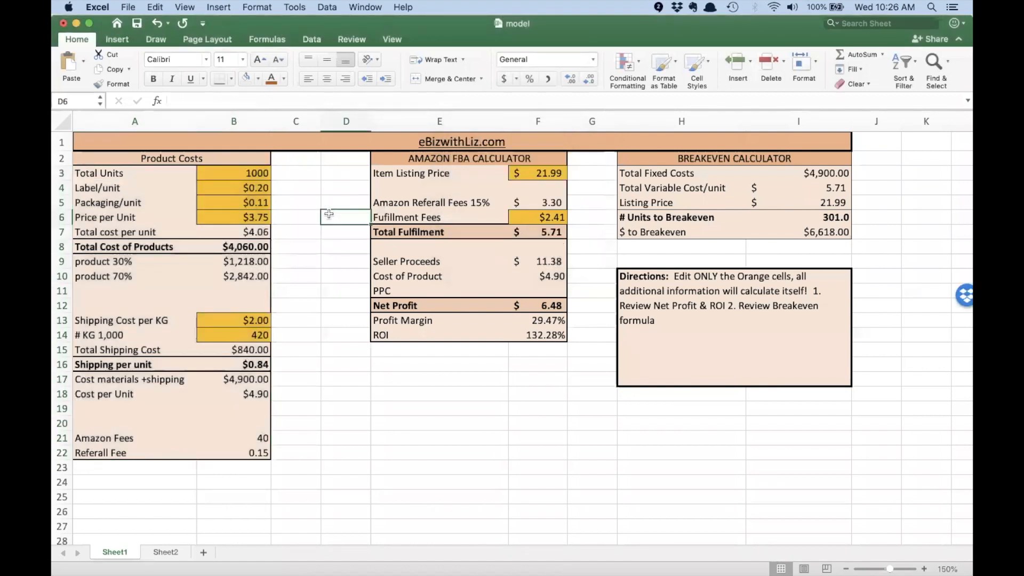
Step: Widen the Name Box and confirm names Total_Units, Shipping_Cost_per_KG and KG_1_000
left_click_drag(108, 101, 217, 100)
left_click(225, 169)
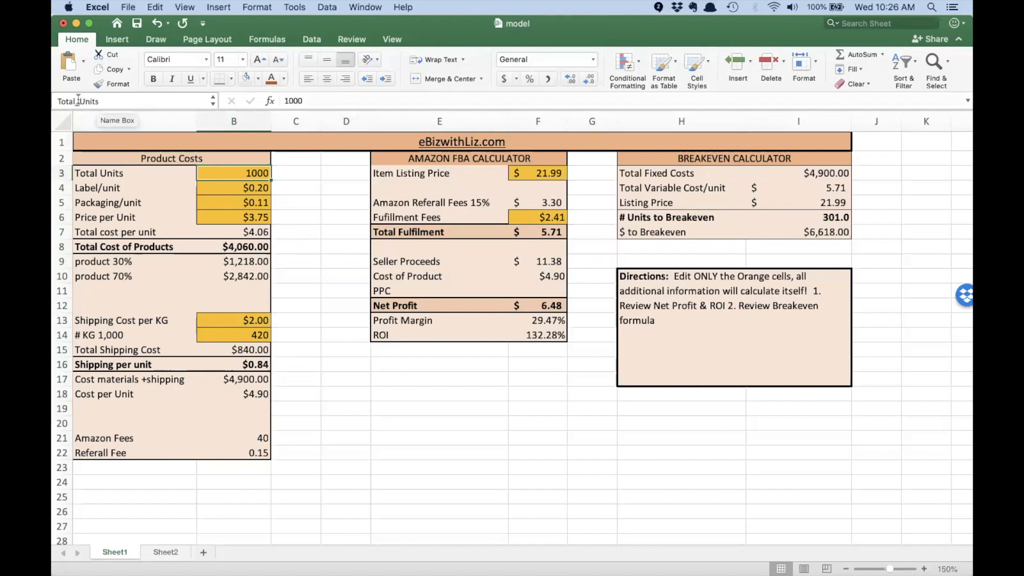
left_click(231, 320)
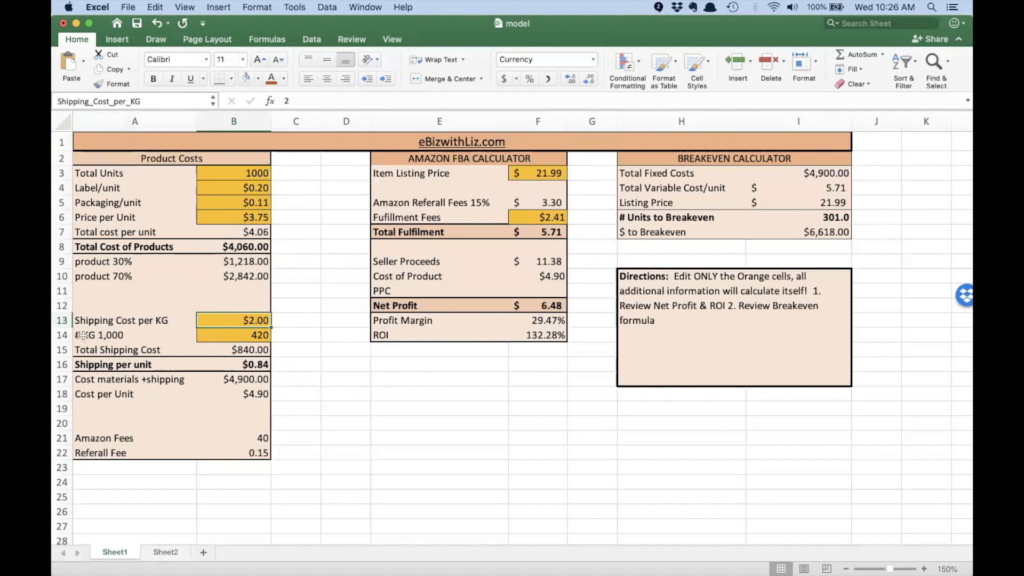
left_click(228, 335)
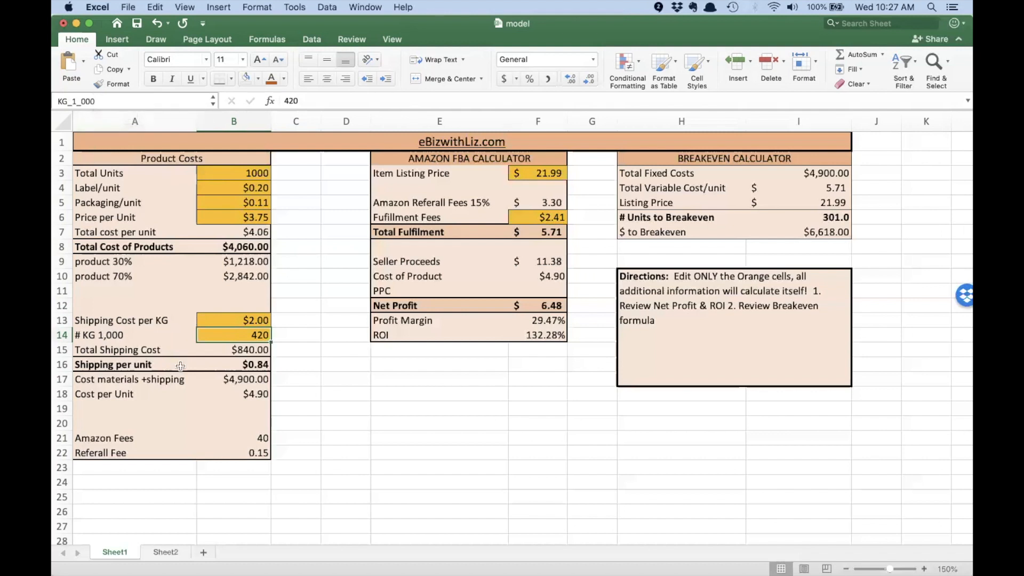
left_click_drag(400, 173, 523, 335)
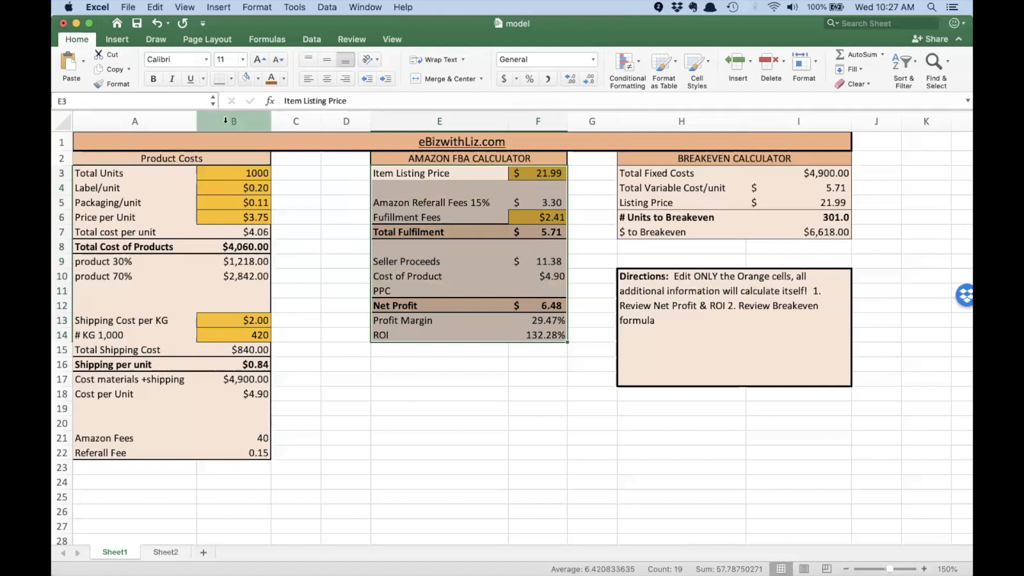
Step: Name the FBA calculator cells E3:F14 from their left-column labels
left_click(220, 7)
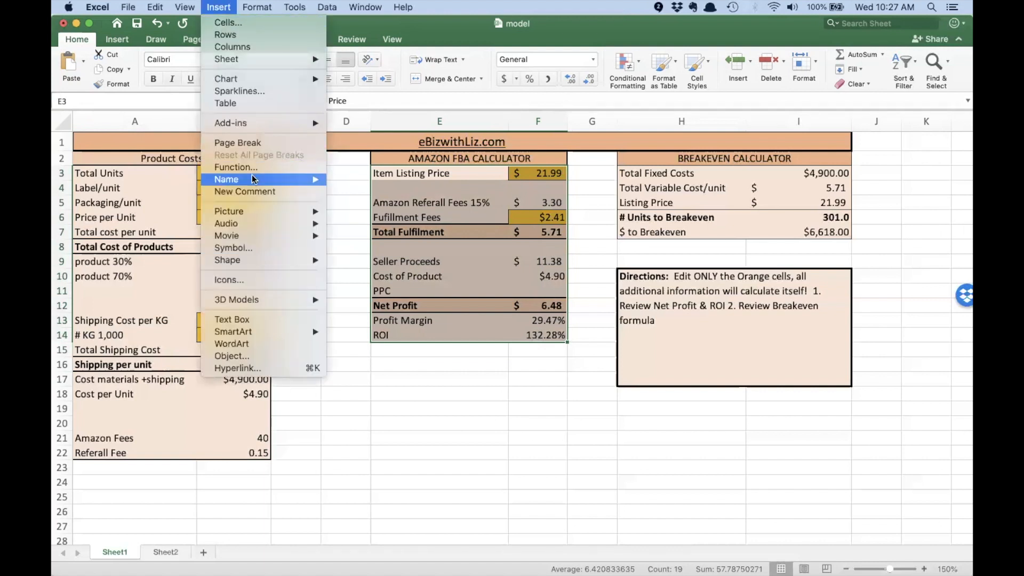
mouse_move(254, 179)
left_click(401, 203)
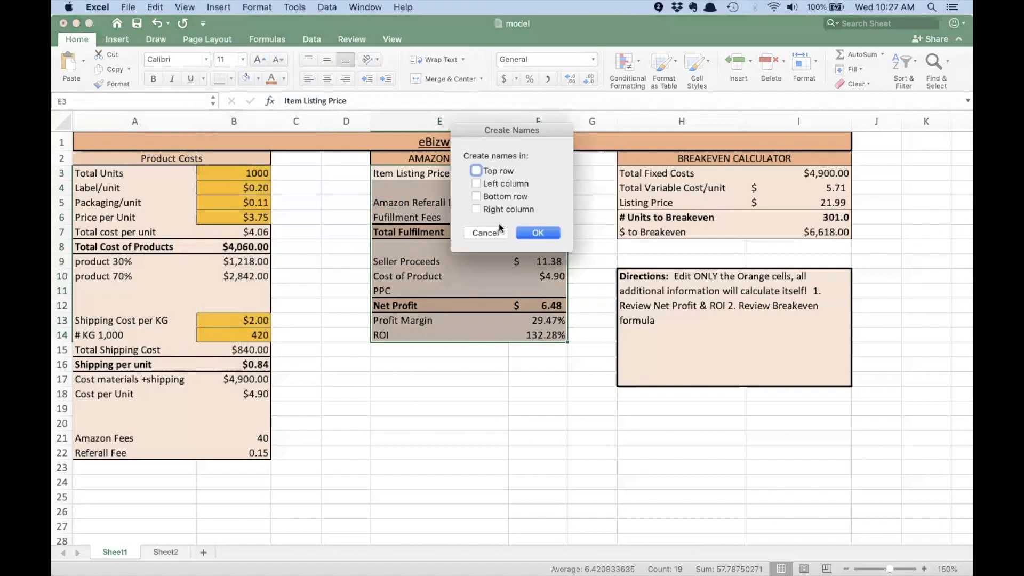
left_click(536, 232)
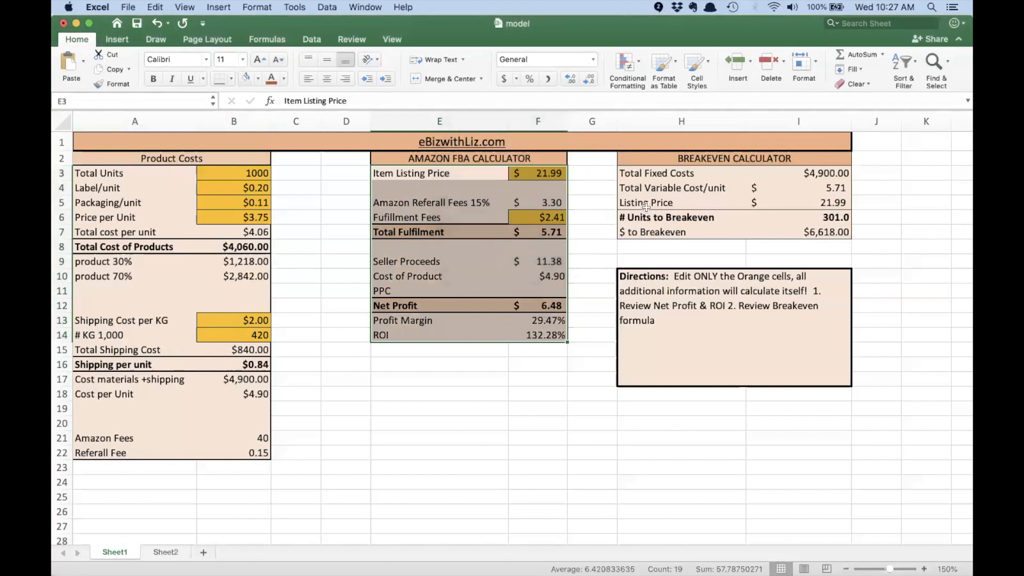
Step: Name the breakeven calculator cells H3:I7 from their left-column labels
left_click(640, 175)
left_click_drag(640, 175, 848, 233)
left_click(218, 8)
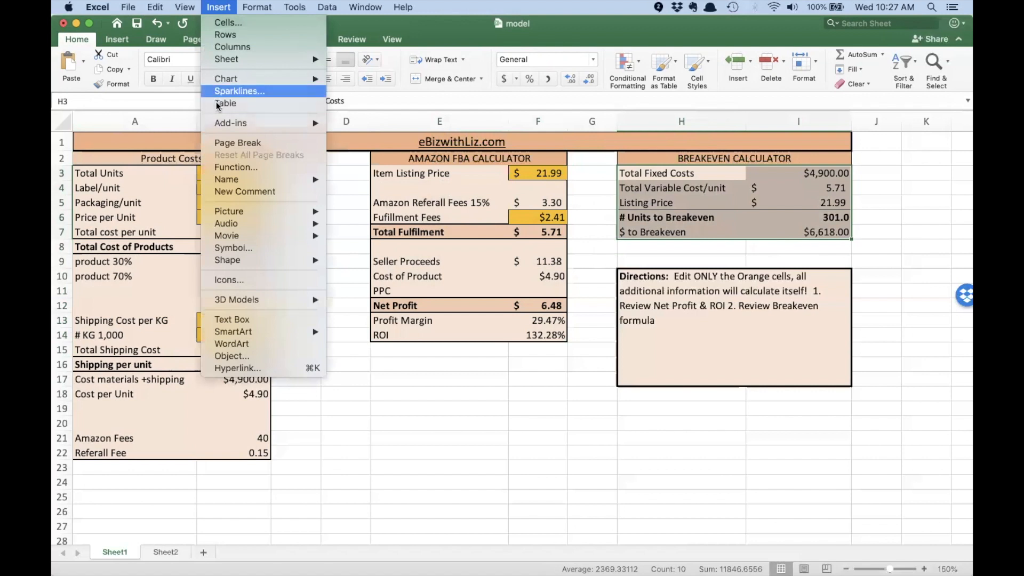
mouse_move(235, 180)
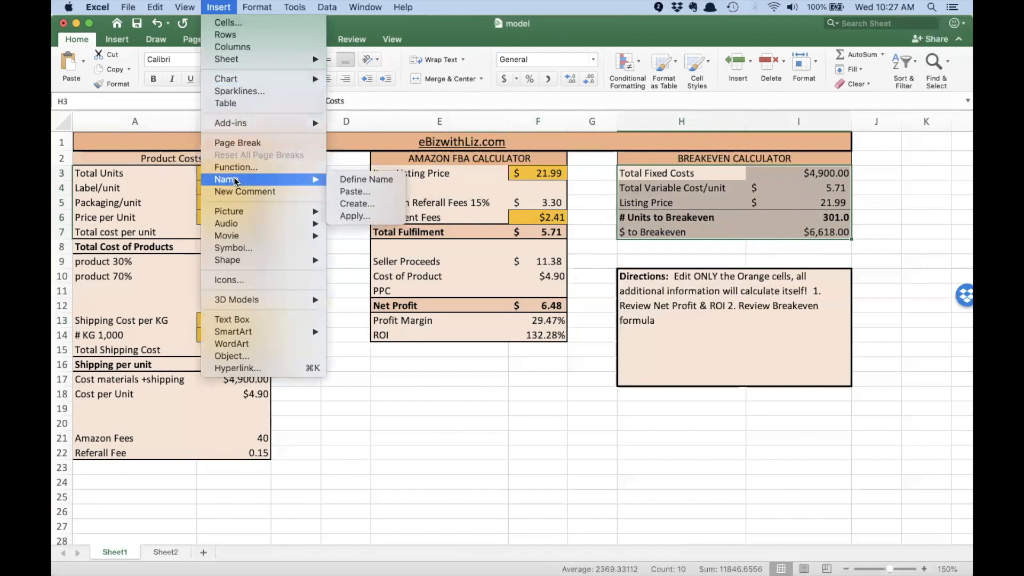
left_click(368, 202)
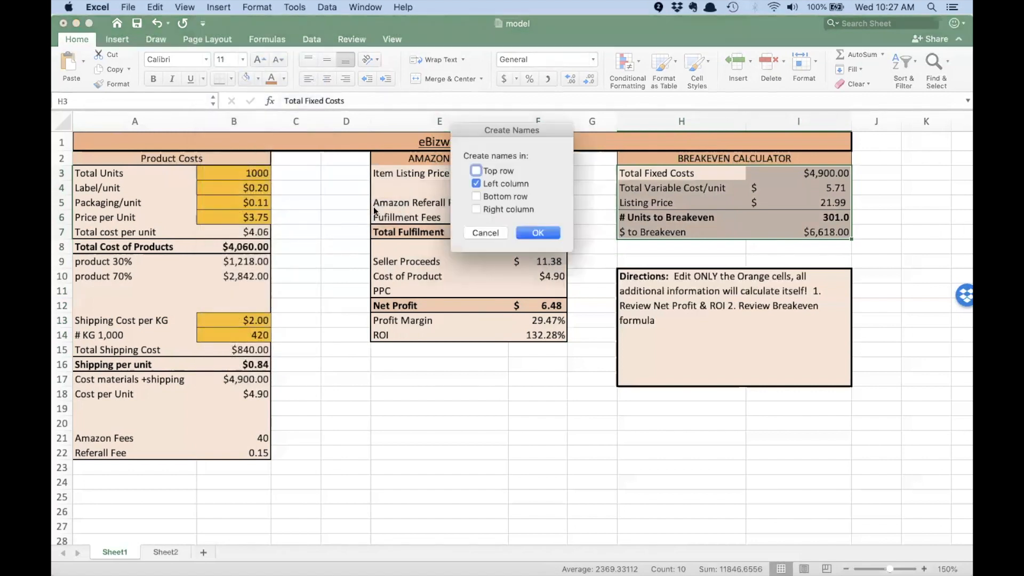
left_click(530, 232)
Step: Check the Units_to_Breakeven and $ to Breakeven names, then return to Sheet2
left_click(825, 216)
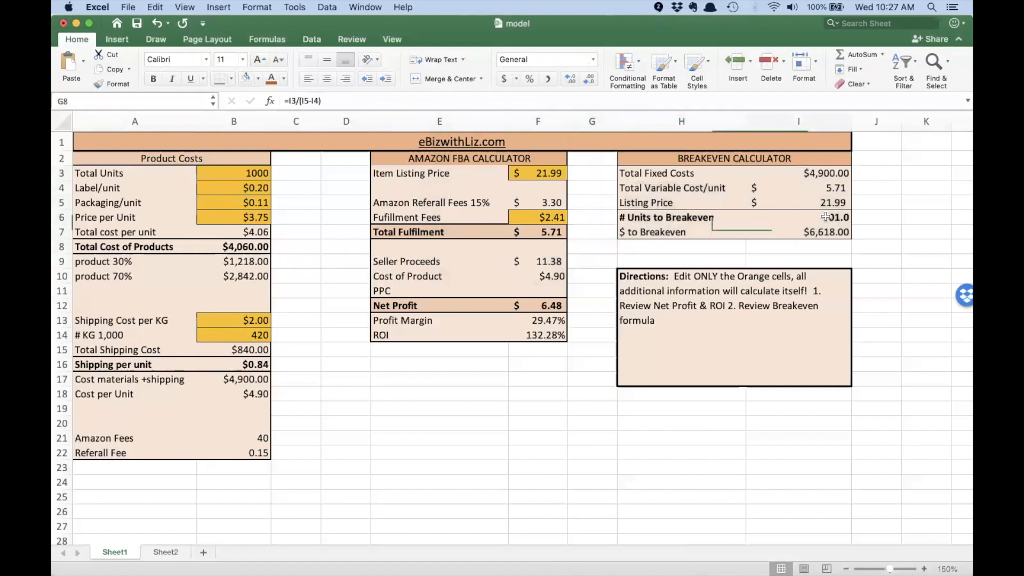
left_click(819, 235)
left_click(588, 235)
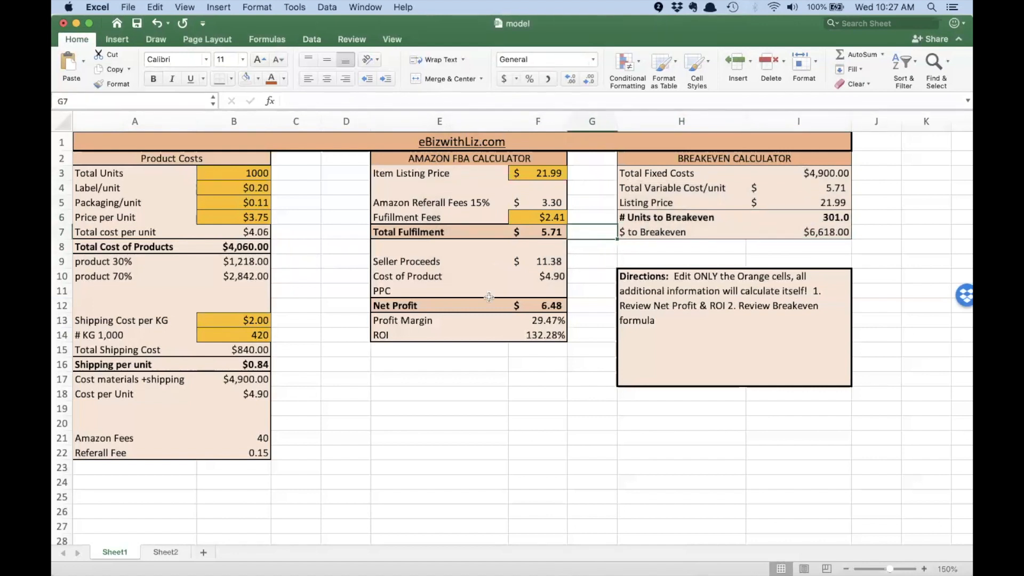
left_click(166, 552)
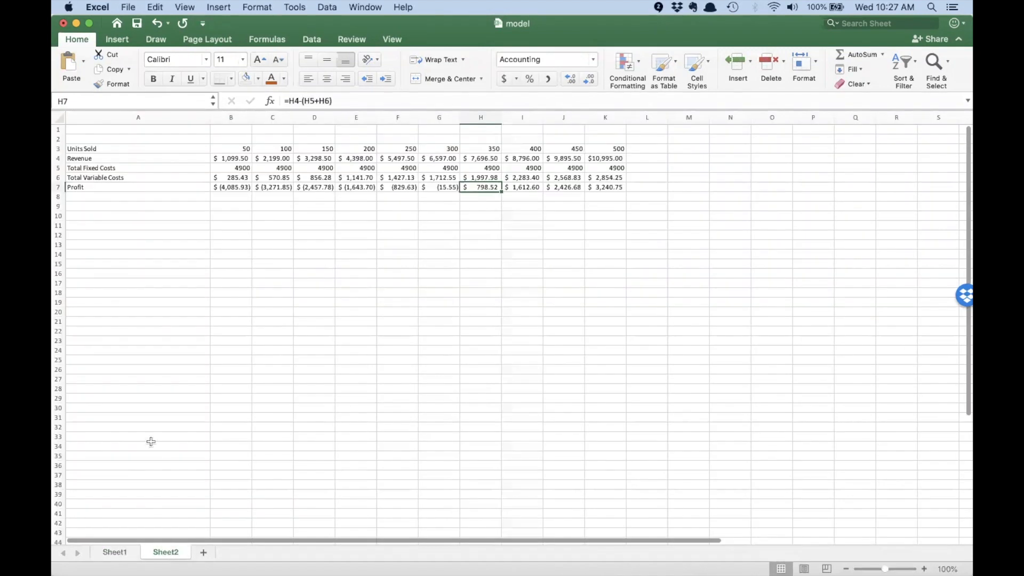
Step: Name each row of Sheet2's A3:K7 profit table from its left-column label
left_click_drag(114, 149, 617, 182)
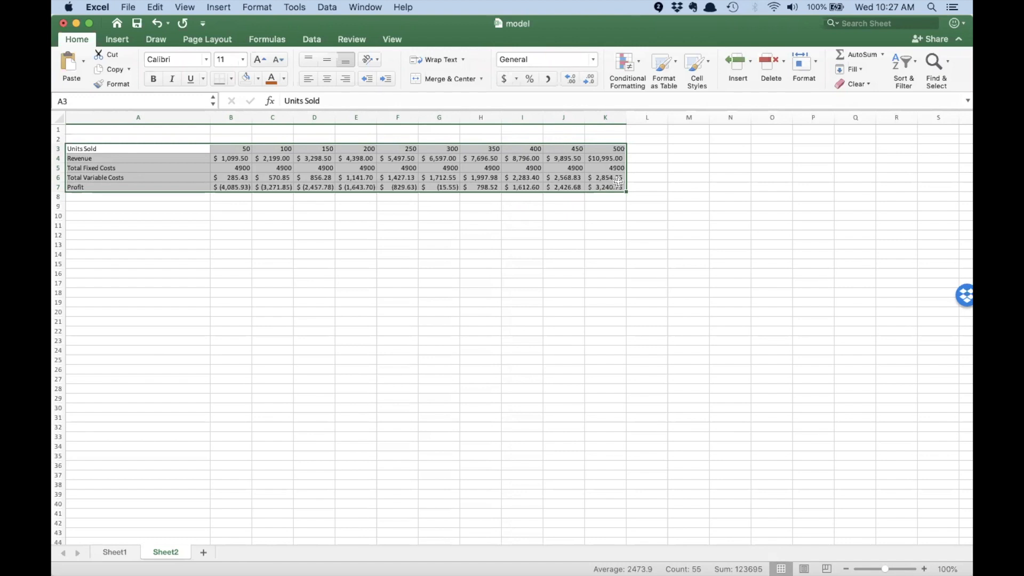
left_click(212, 10)
mouse_move(289, 180)
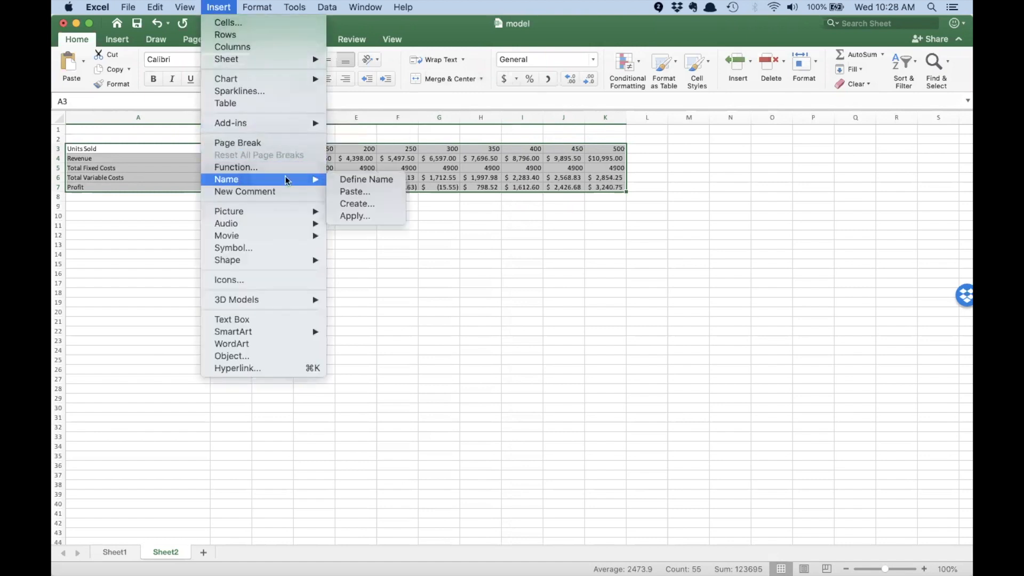
left_click(372, 206)
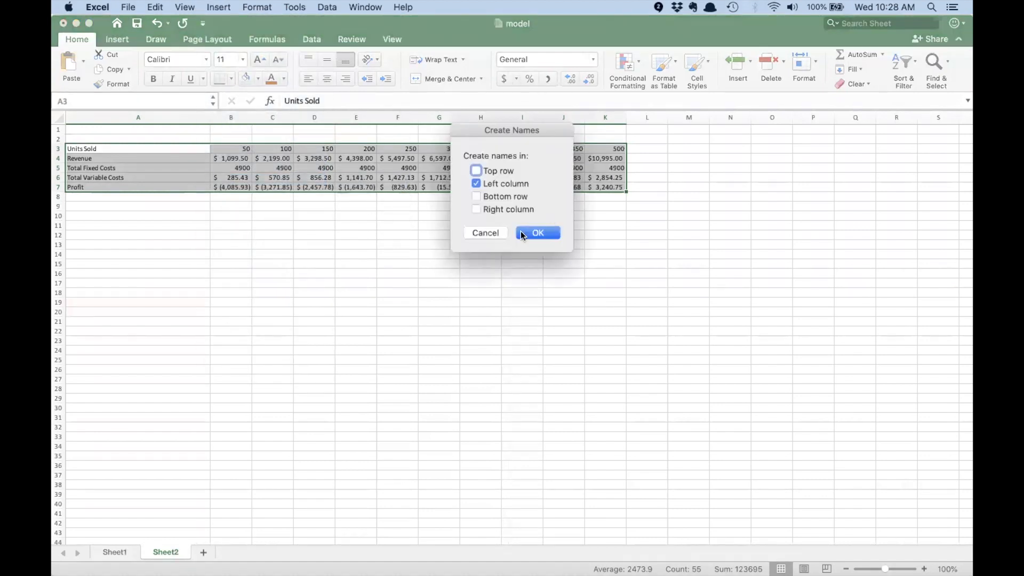
left_click(535, 234)
left_click(475, 222)
Step: Verify the Units_Sold and Profit row names in the Name Box
left_click(233, 148)
left_click_drag(233, 149, 595, 149)
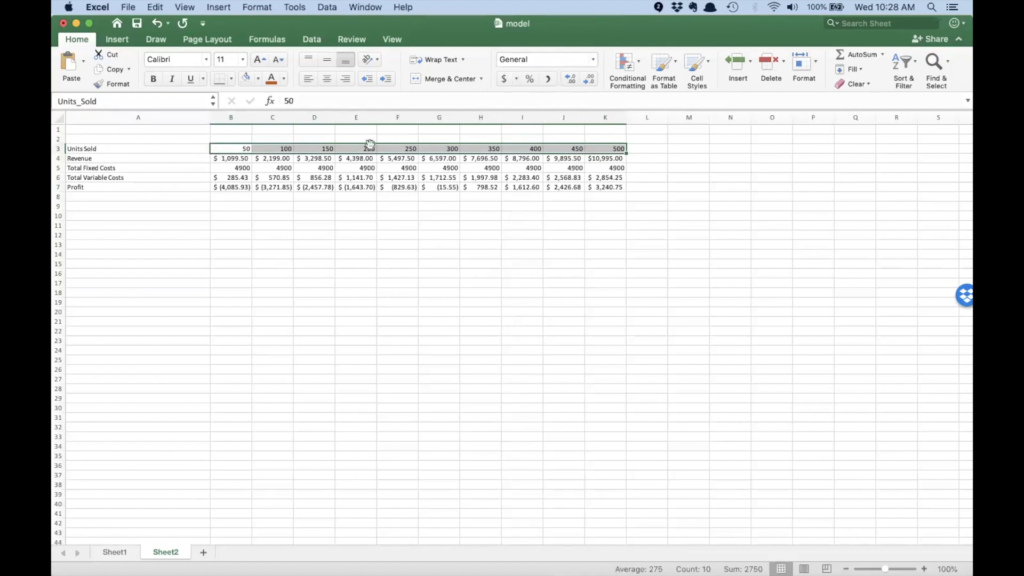
left_click_drag(610, 187, 235, 186)
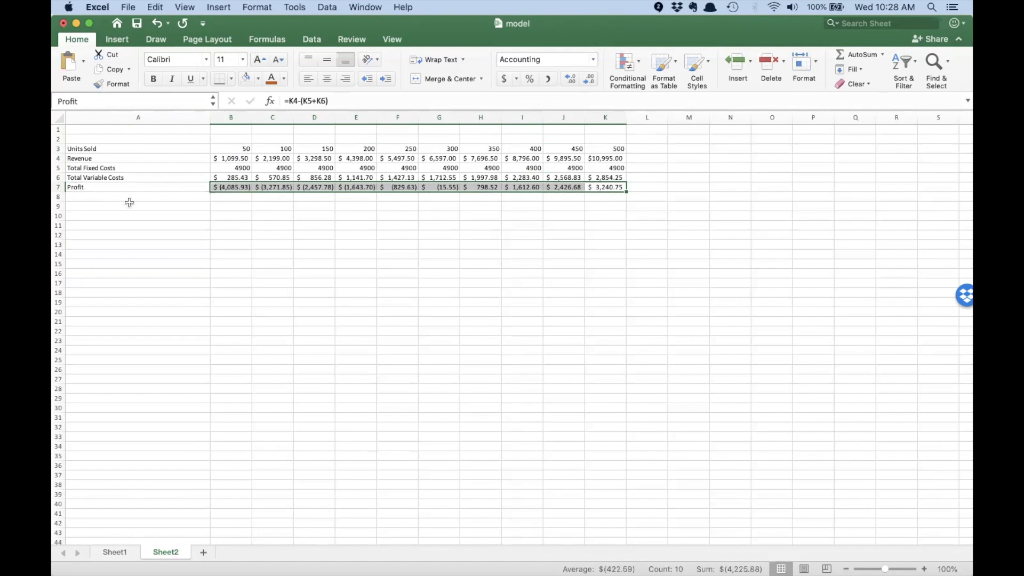
left_click(215, 293)
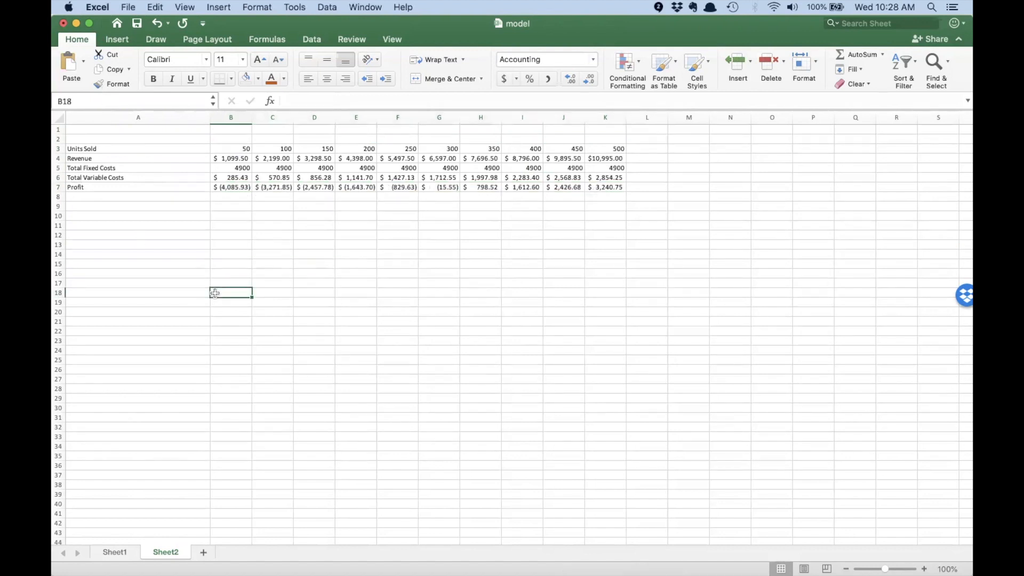
Step: Save the workbook and open a new blank tab in Chrome
left_click(128, 8)
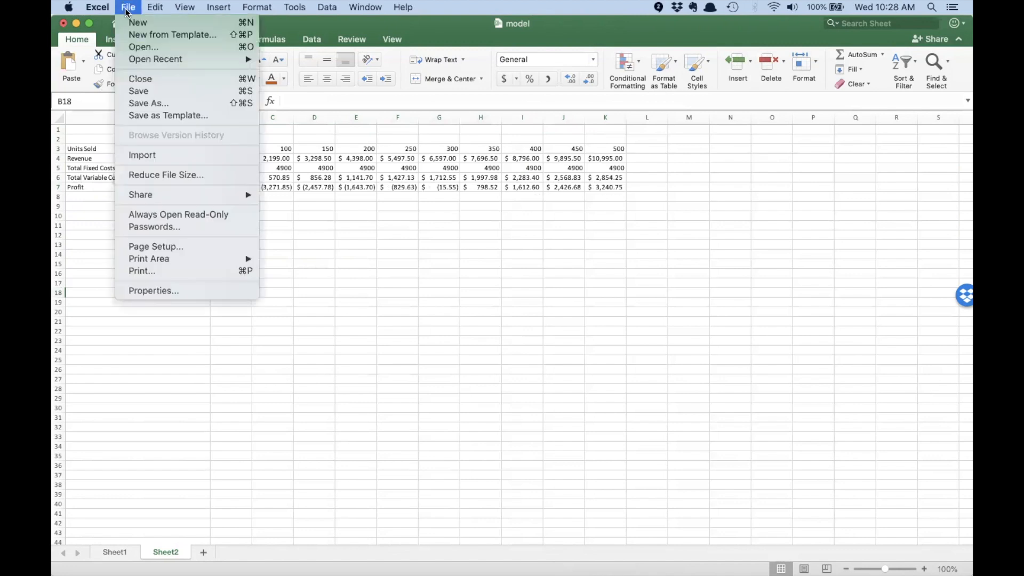
left_click(148, 94)
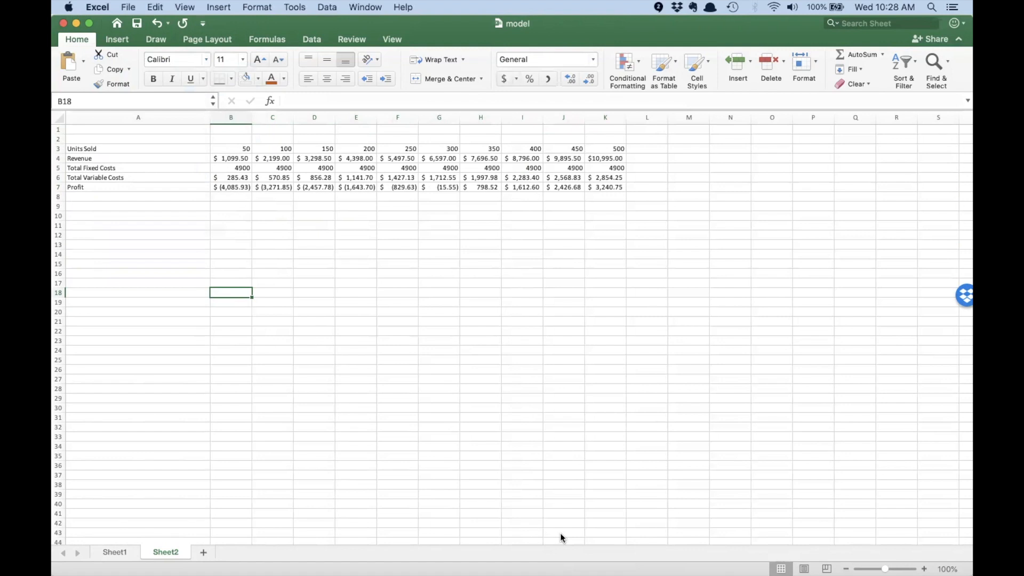
key("super+Tab")
left_click(875, 31)
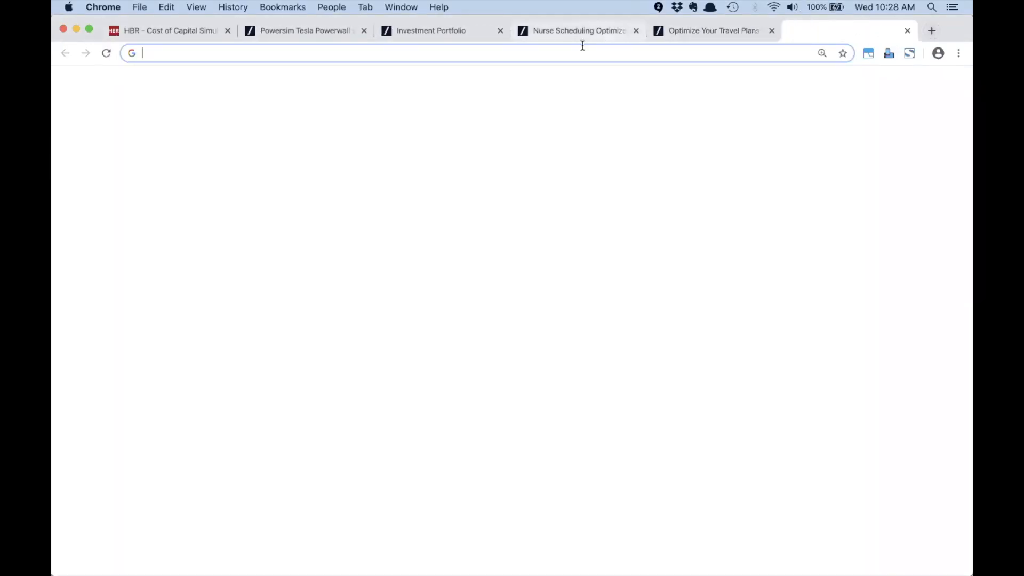
Step: Go to forio.com/epicenter, find the sims team, and start Create a New Project
type("forio.com/e")
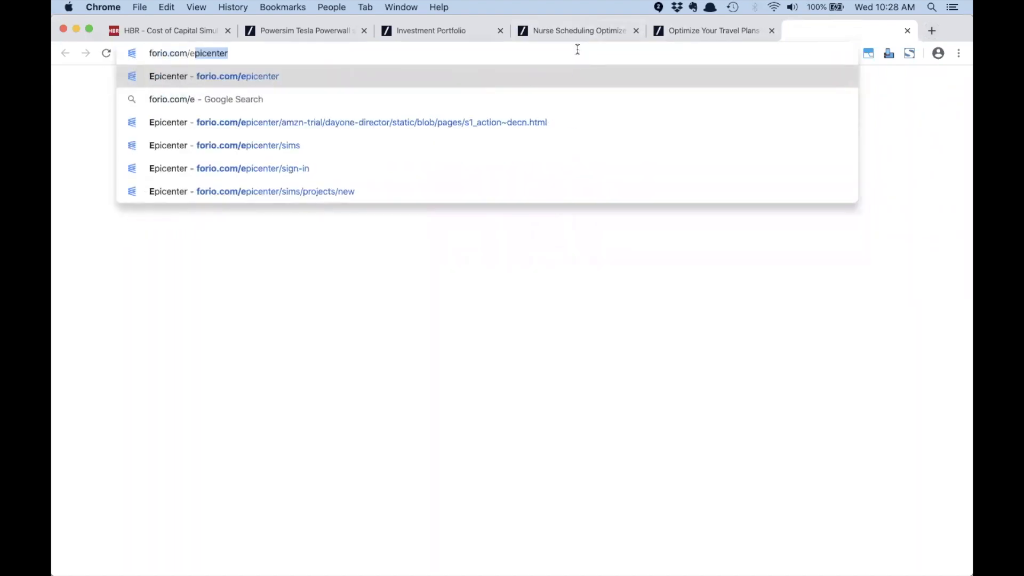
key("Return")
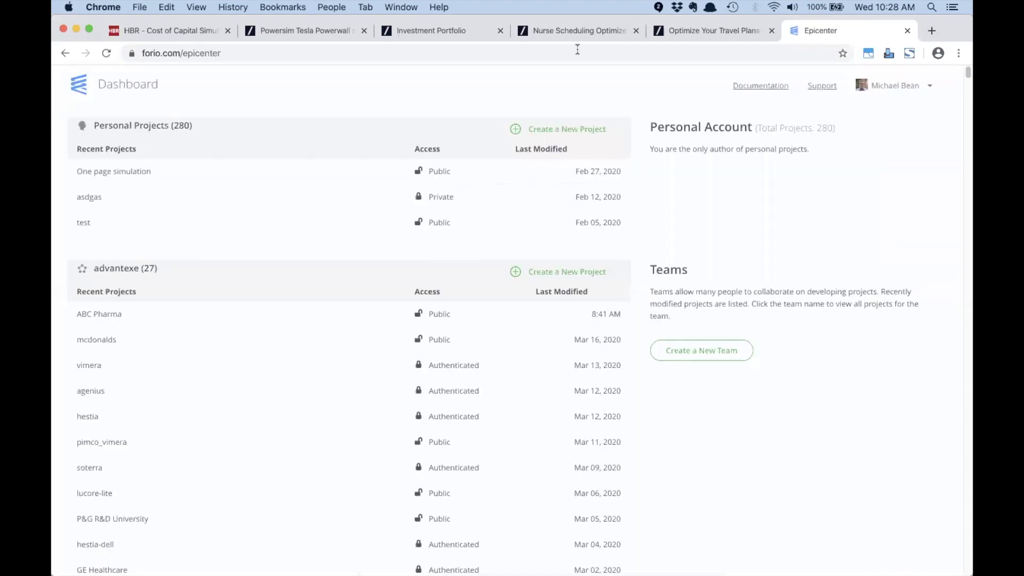
key("super+f")
type("sims")
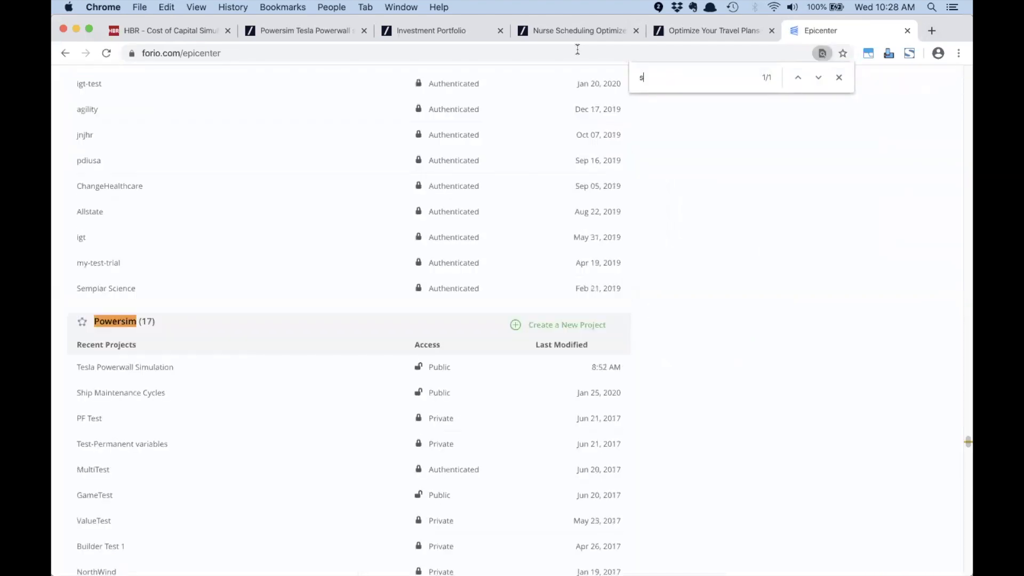
left_click(119, 323)
left_click(601, 229)
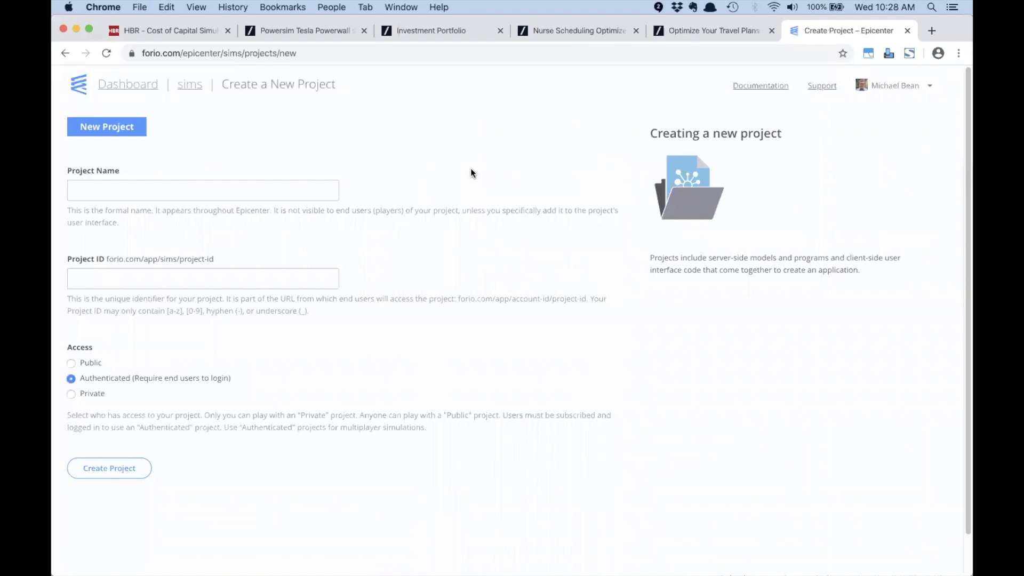
Step: Name the project 'Amazon FBA Calculator' with ID amazon-fba-calculator, keeping Authenticated access
left_click(283, 191)
type("Am")
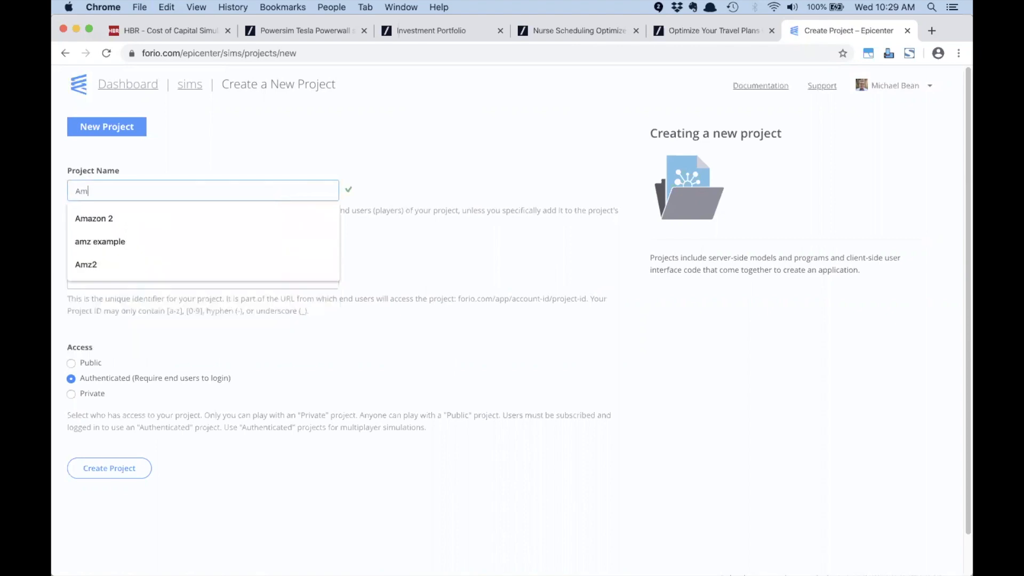
type("azon FB")
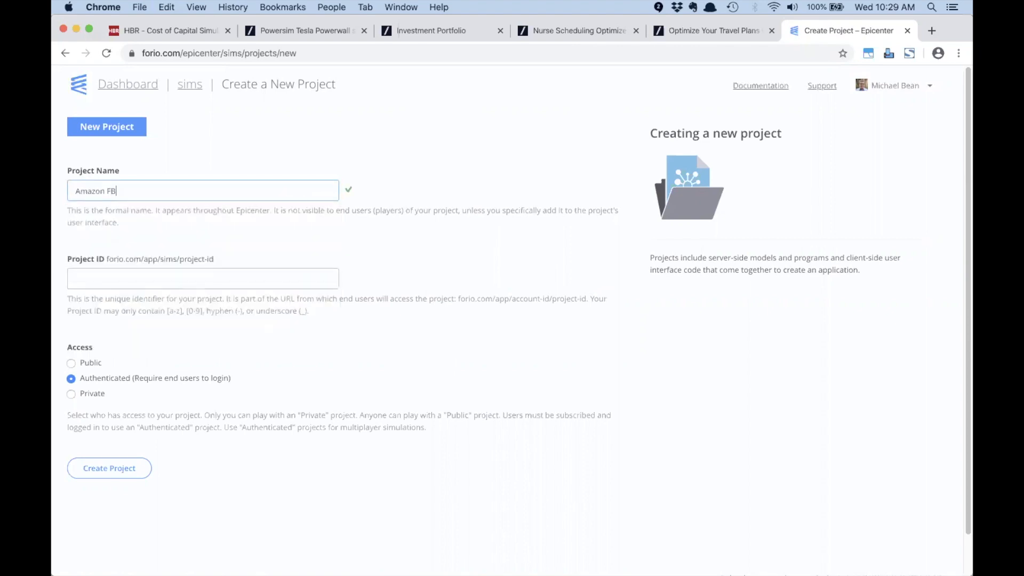
type("A Calculator")
left_click(313, 234)
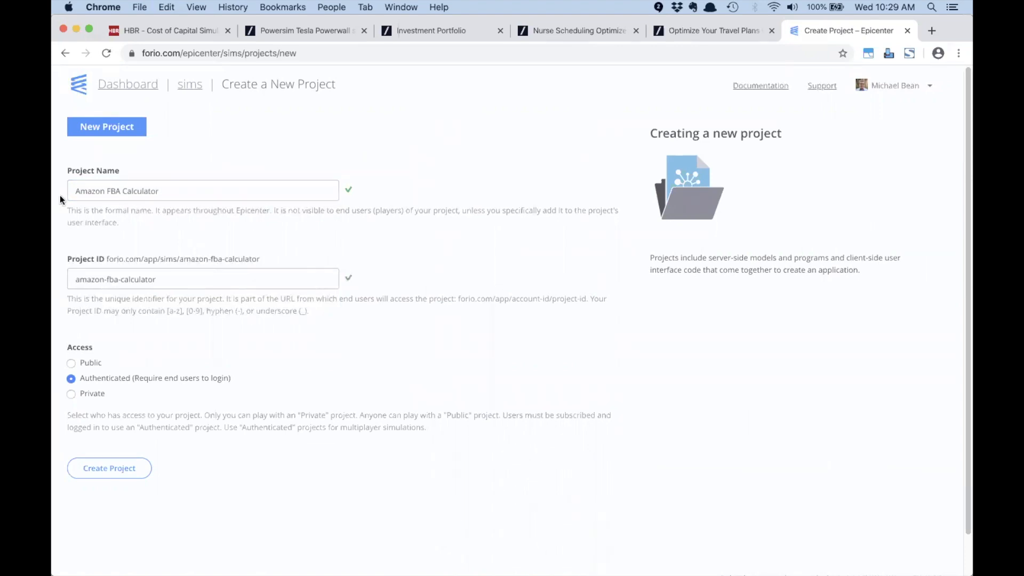
left_click_drag(74, 191, 163, 191)
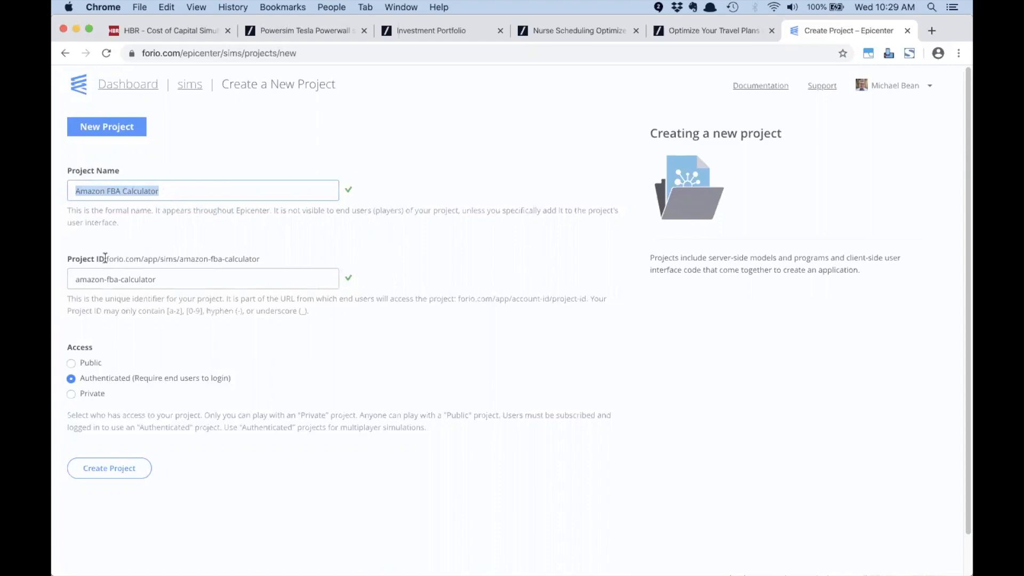
left_click_drag(106, 258, 267, 262)
left_click(268, 260)
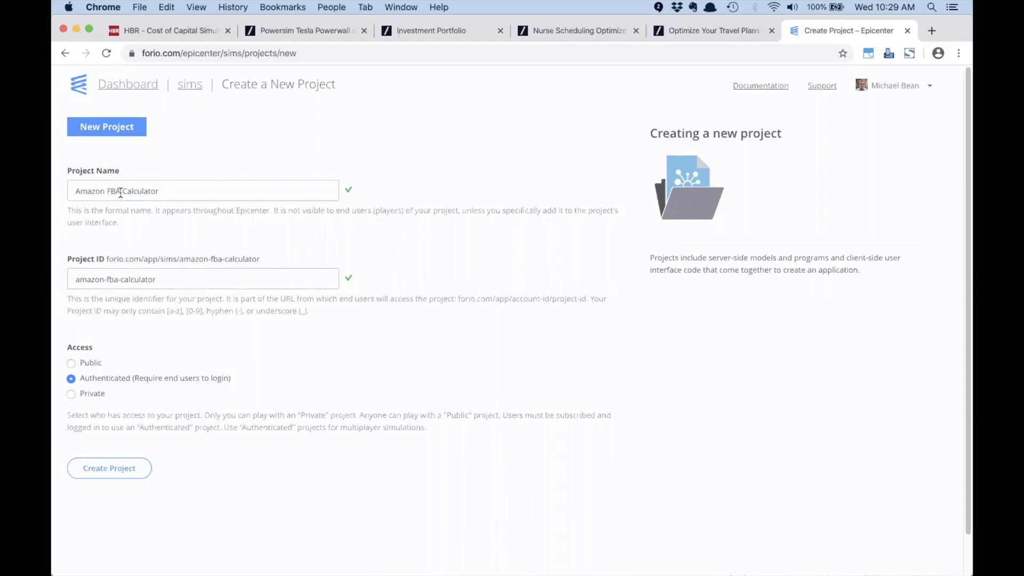
double_click(201, 259)
left_click(212, 259)
left_click(71, 394)
left_click(71, 380)
Step: Create the project, confirm its app URL isn't available yet, and return to Epicenter
left_click(122, 470)
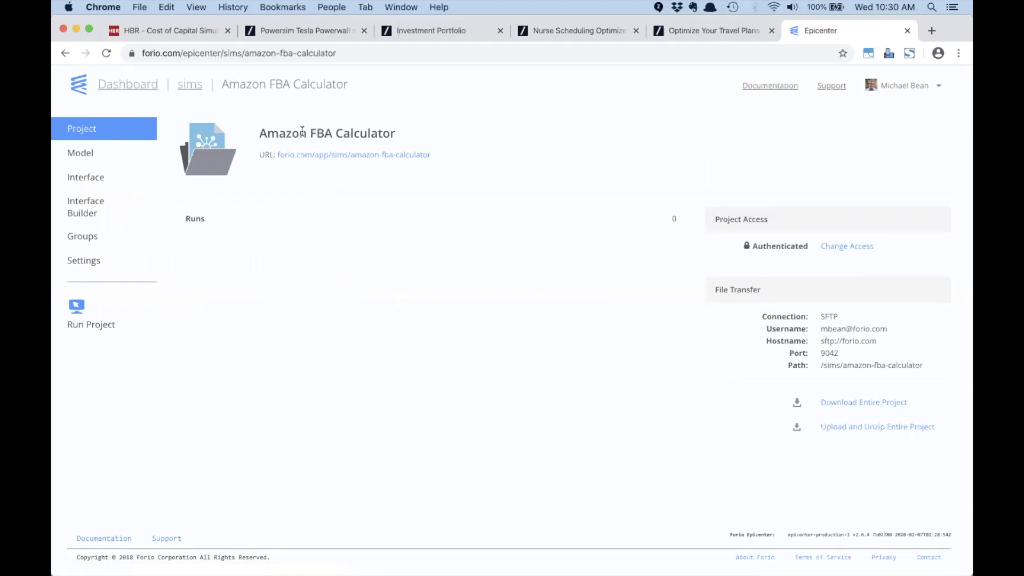
left_click(361, 155)
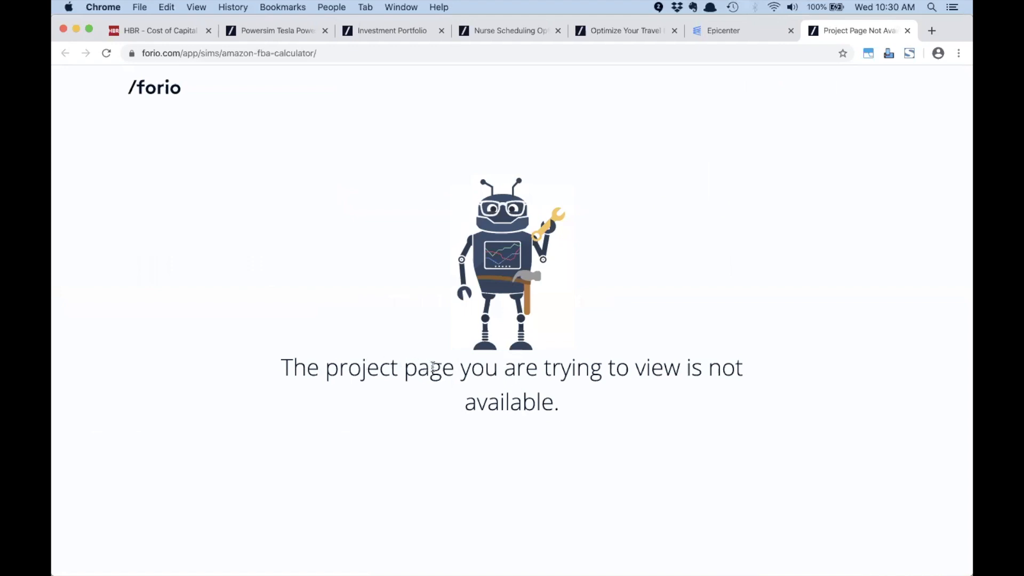
left_click(906, 32)
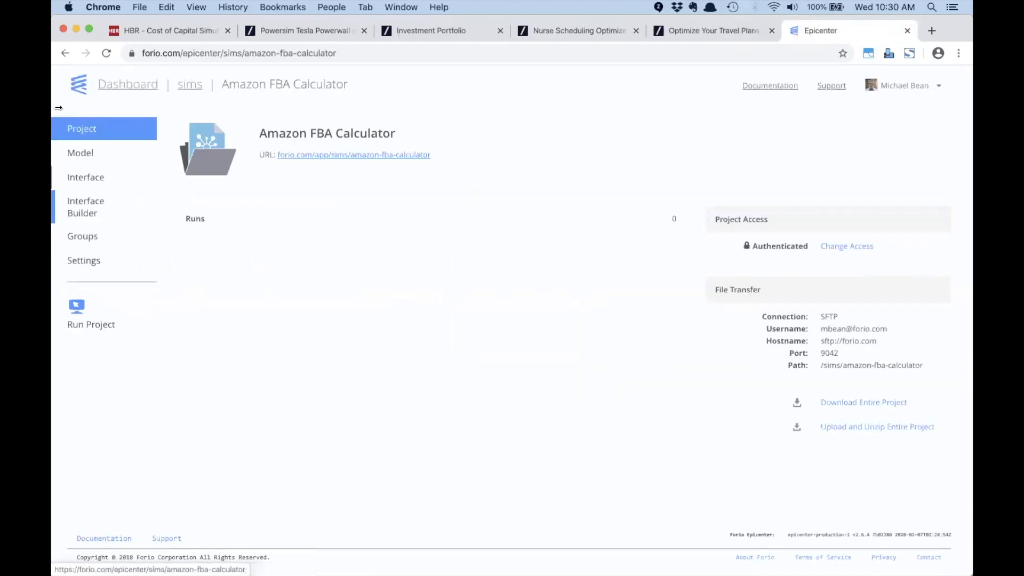
Step: Browse the project's model and interface files, including the facilitator folder
left_click(86, 155)
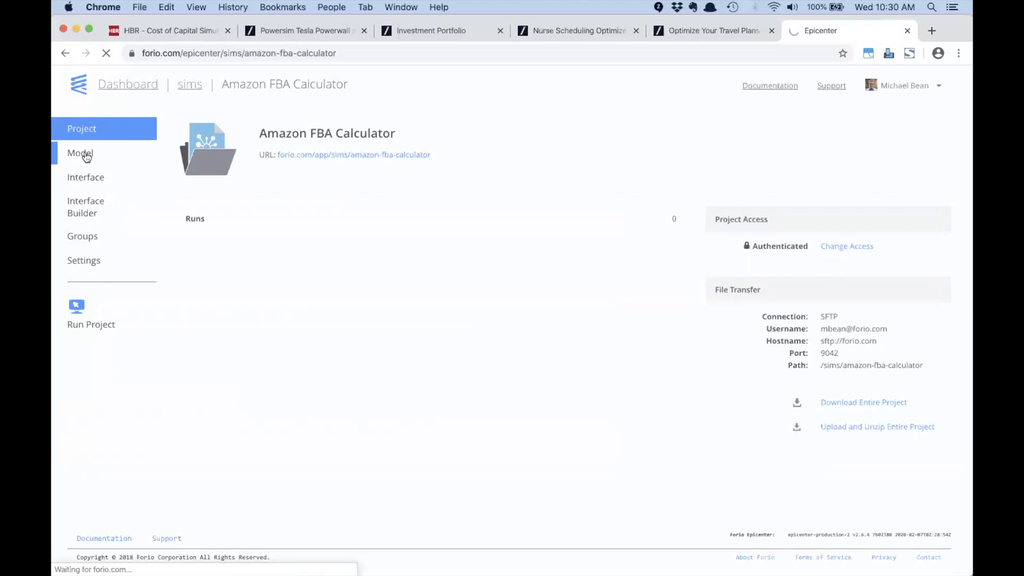
left_click(98, 179)
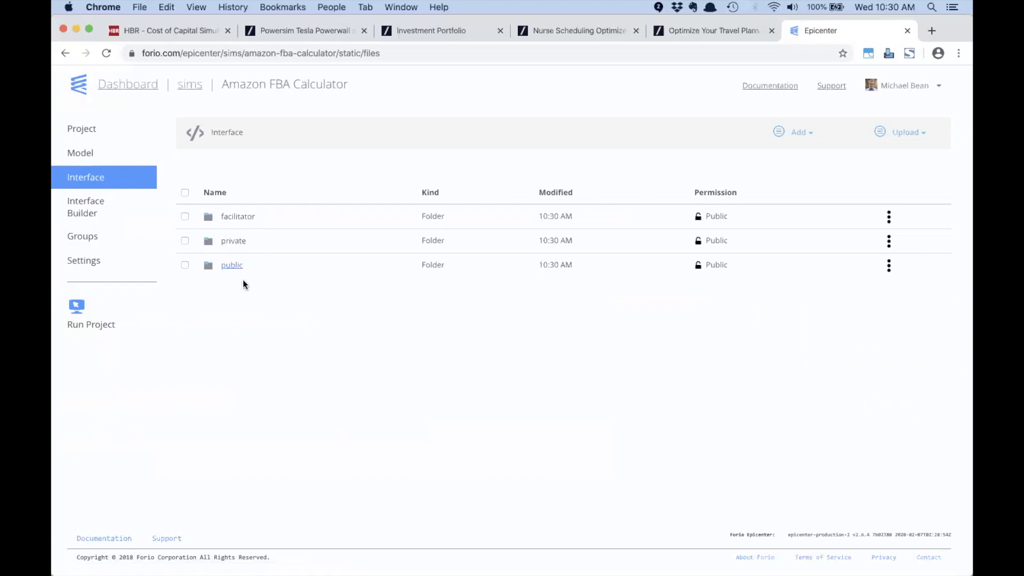
left_click(235, 218)
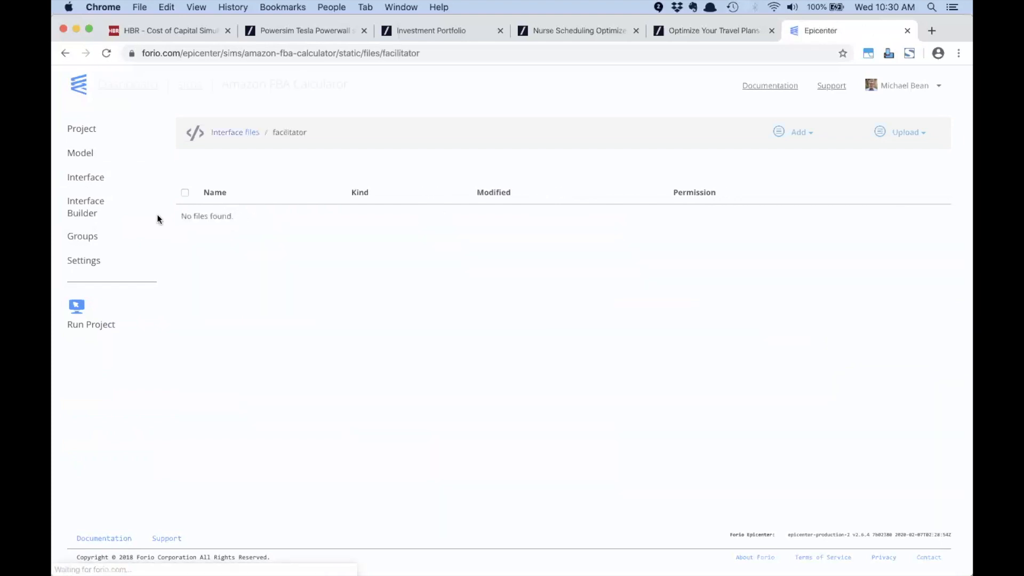
left_click(88, 159)
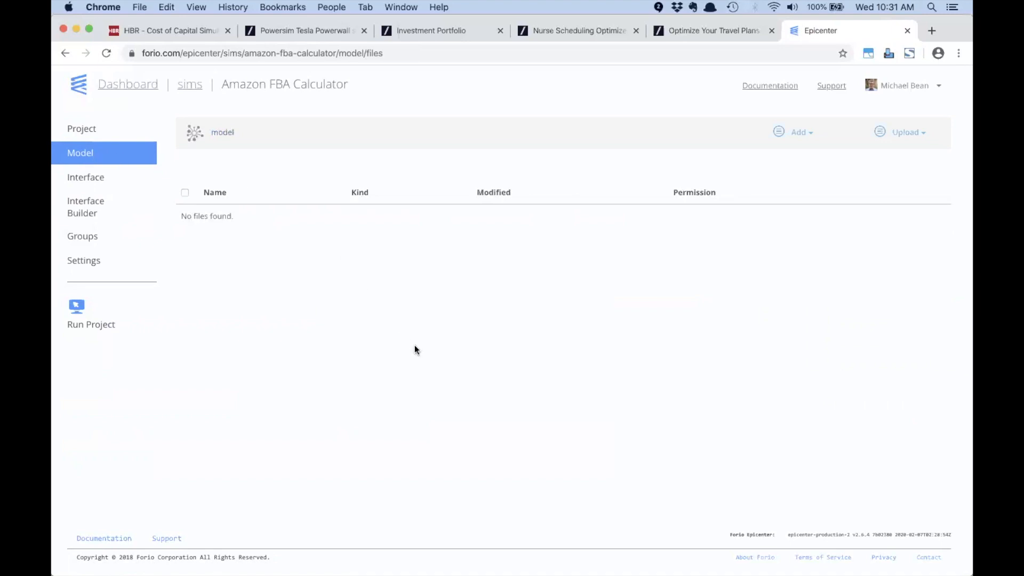
Step: Drag model.xlsx from the Online Calculators folder onto the model files drop zone
key("super+Tab")
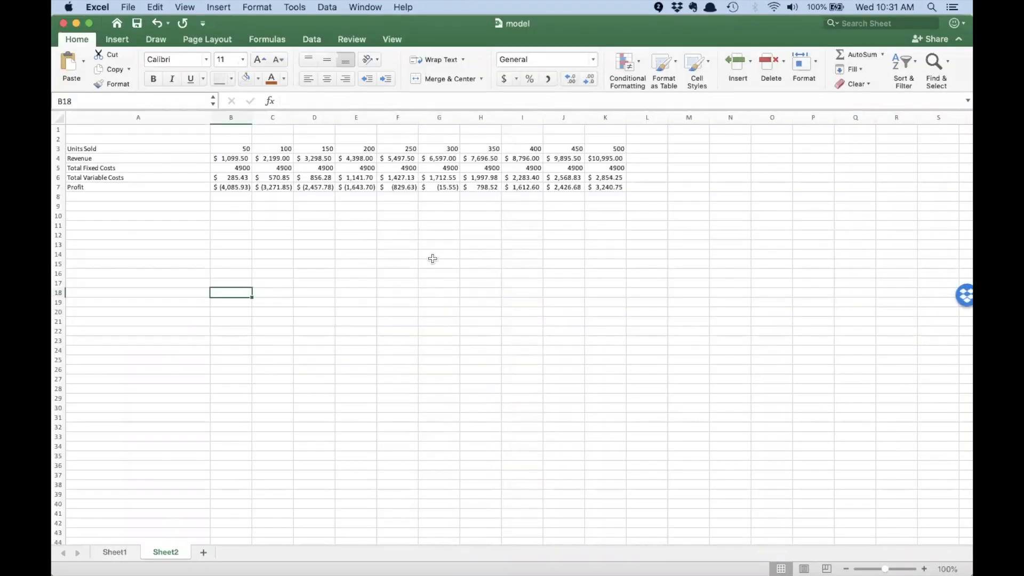
key("Tab")
key("super+Tab")
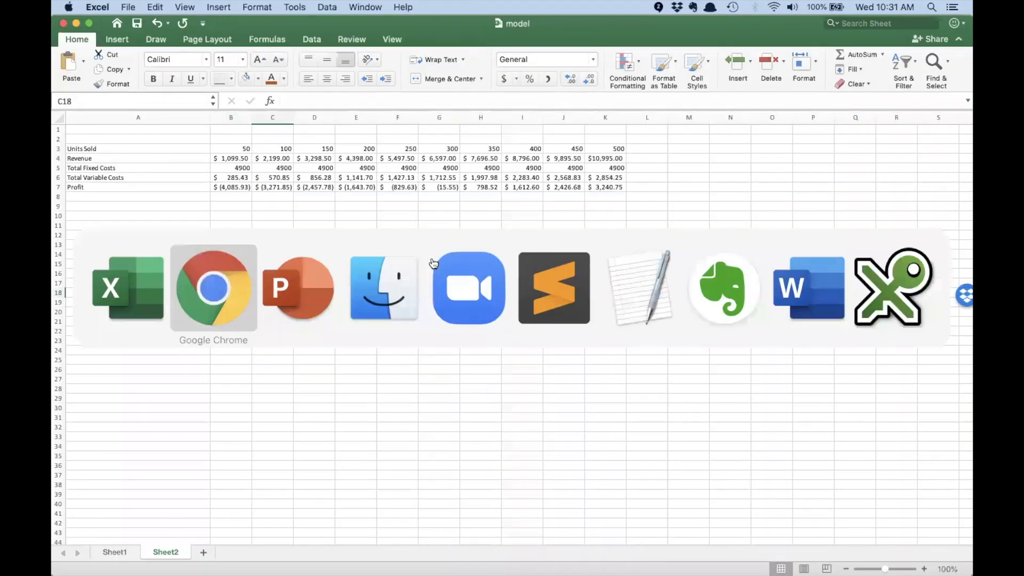
key("super+Tab")
key("super+Tab")
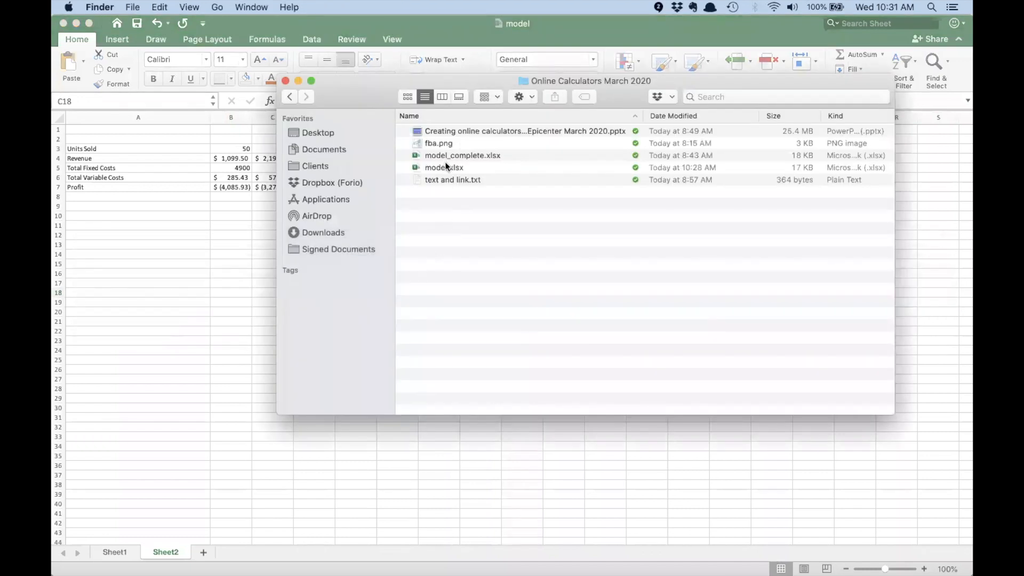
left_click(448, 167)
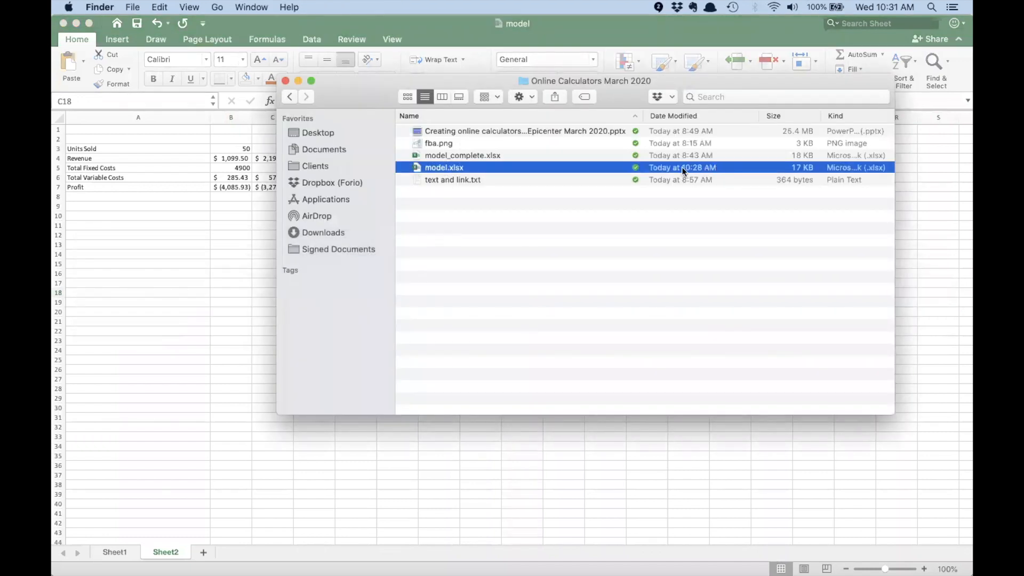
key("super+Tab")
key("super+Tab")
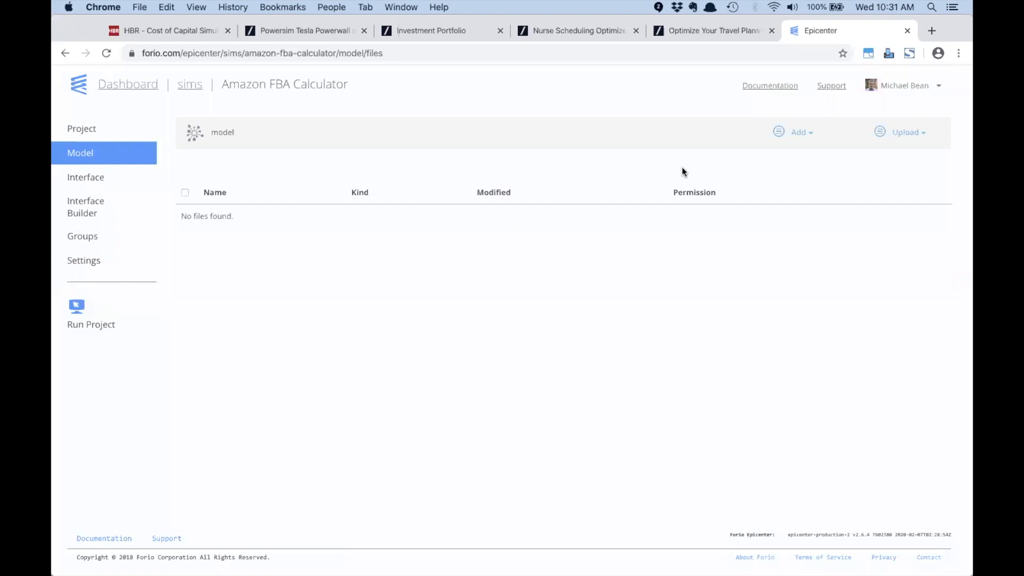
key("super+Tab")
left_click_drag(606, 162, 483, 316)
key("super+Tab")
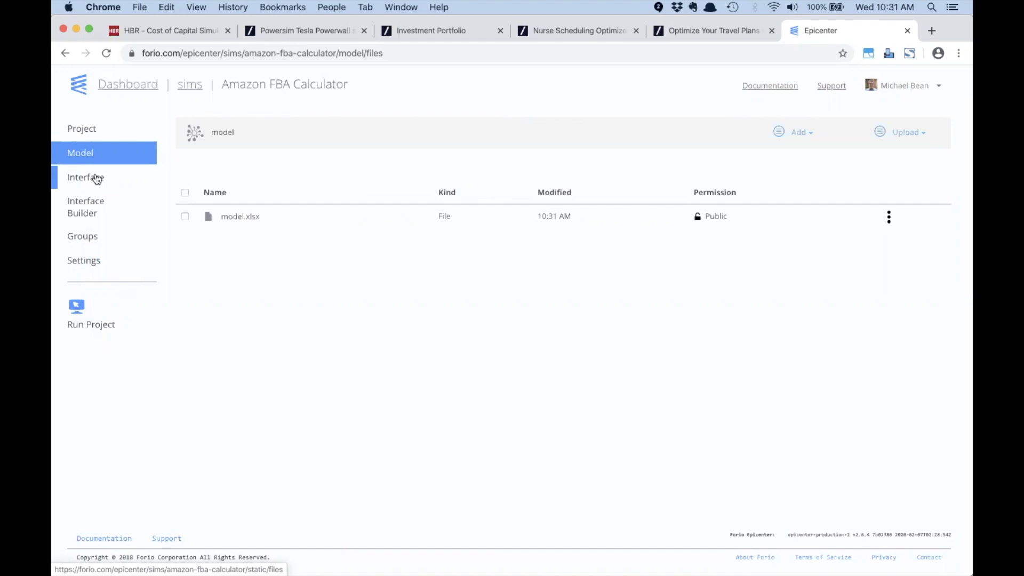
Step: In the Interface Builder, start a Calculator project with template Introduction and Decisions pages
left_click(88, 206)
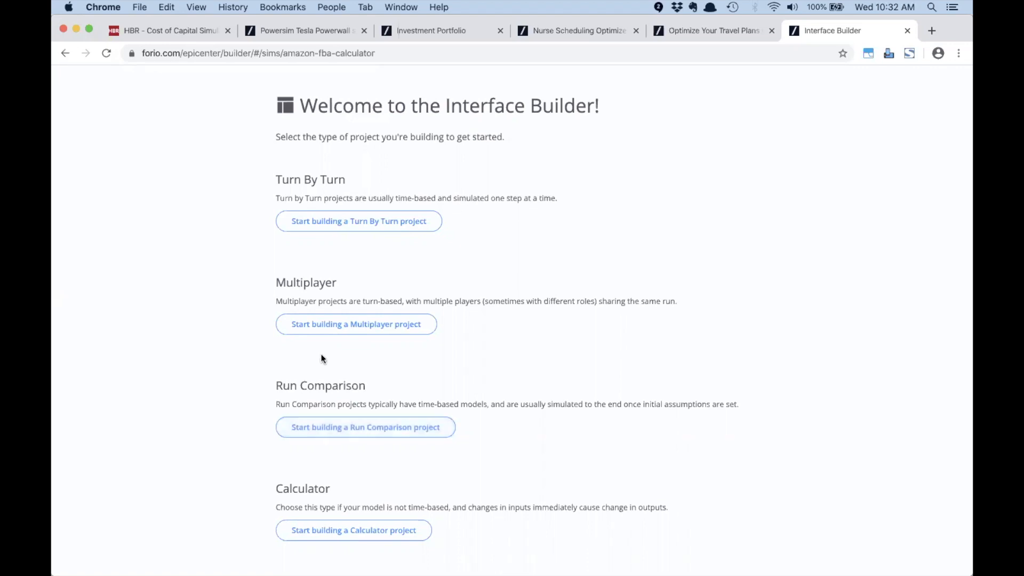
left_click(367, 528)
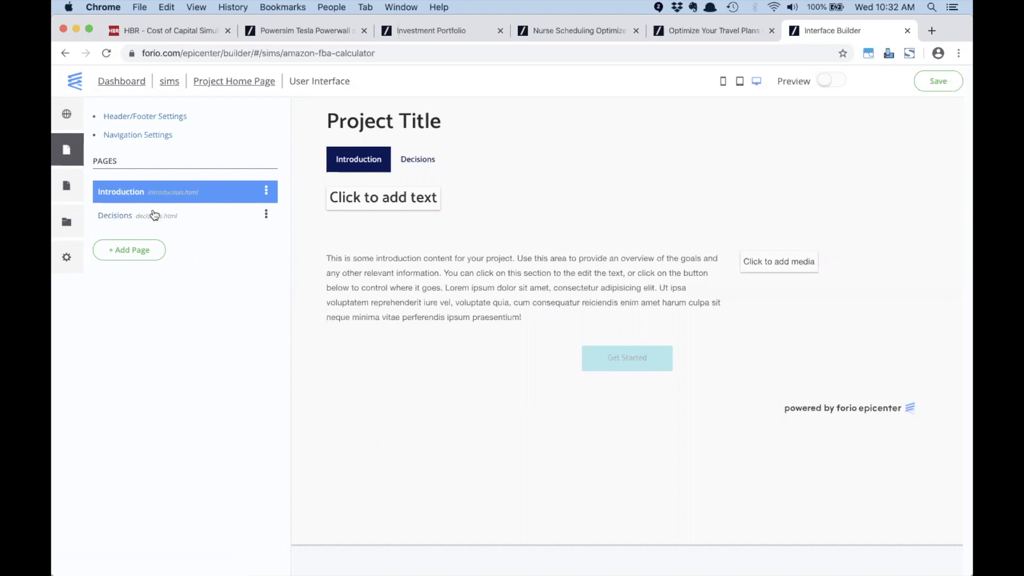
left_click(126, 219)
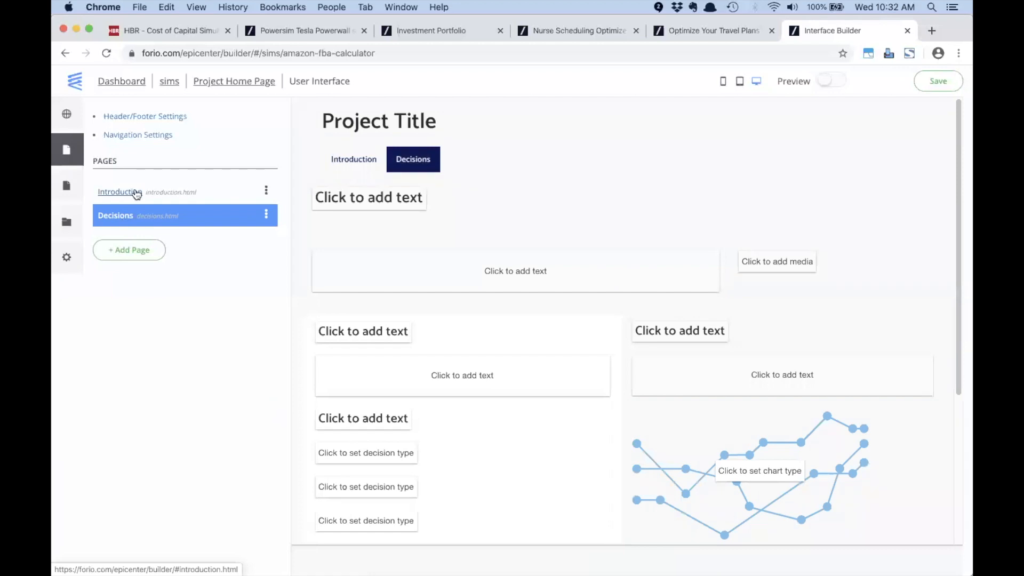
left_click(136, 194)
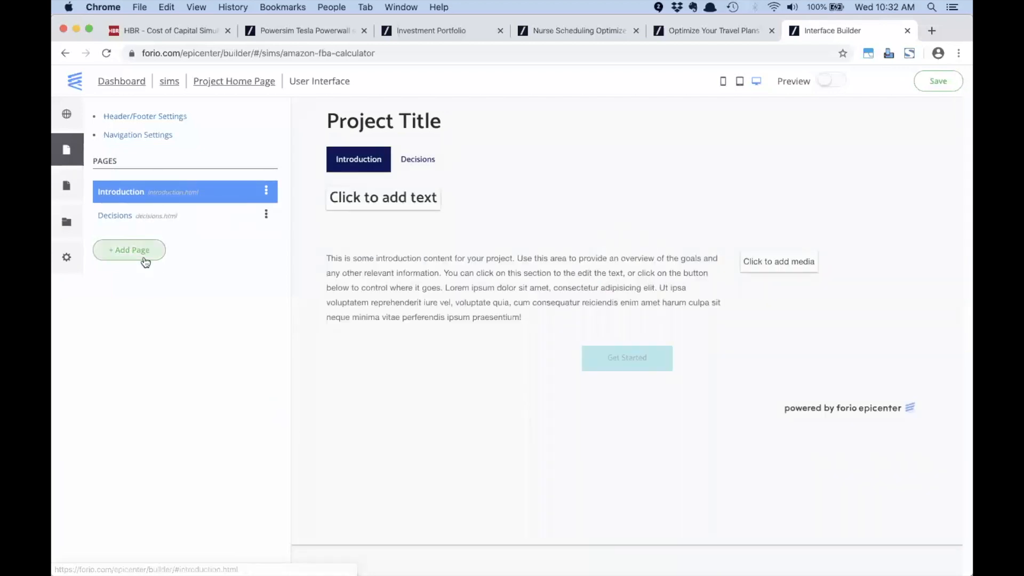
left_click(144, 256)
scroll(601, 274, "down", 1)
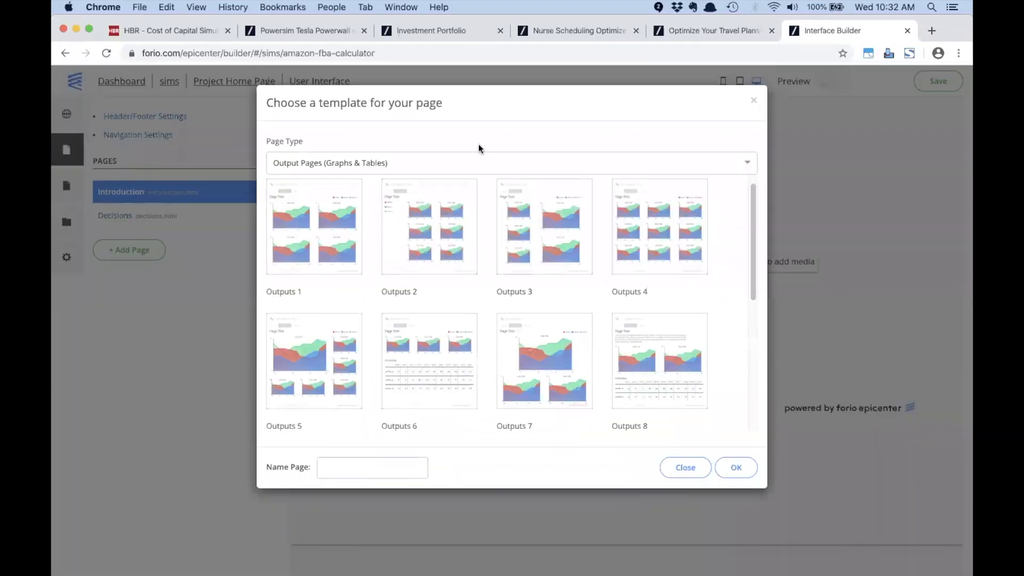
left_click(478, 160)
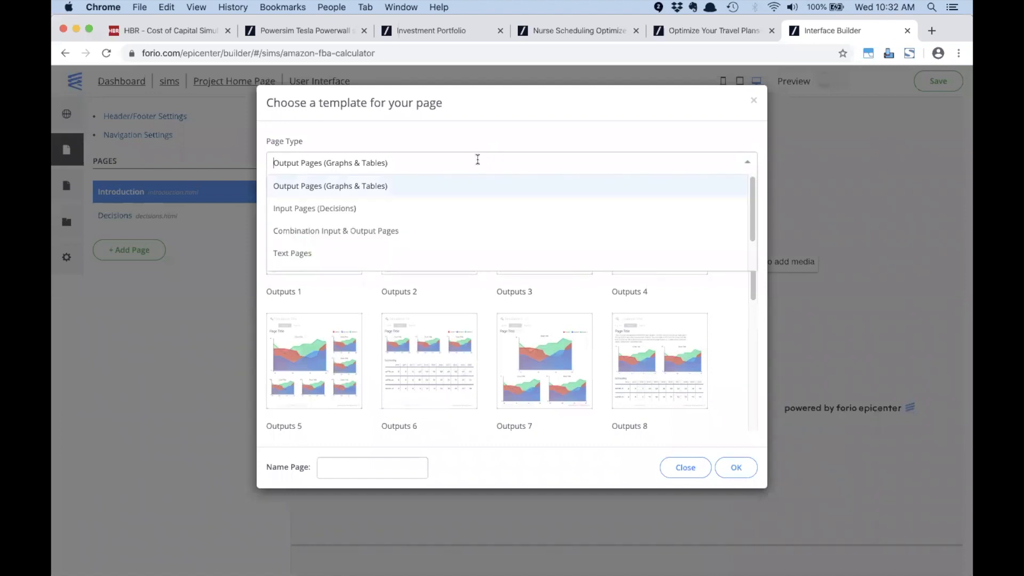
left_click(409, 254)
scroll(453, 244, "down", 5)
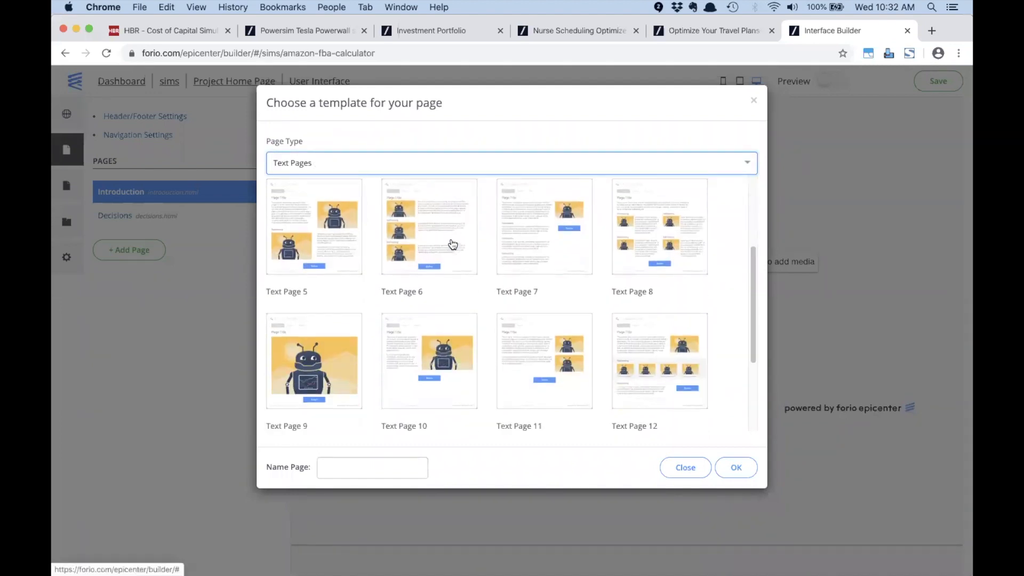
left_click(753, 100)
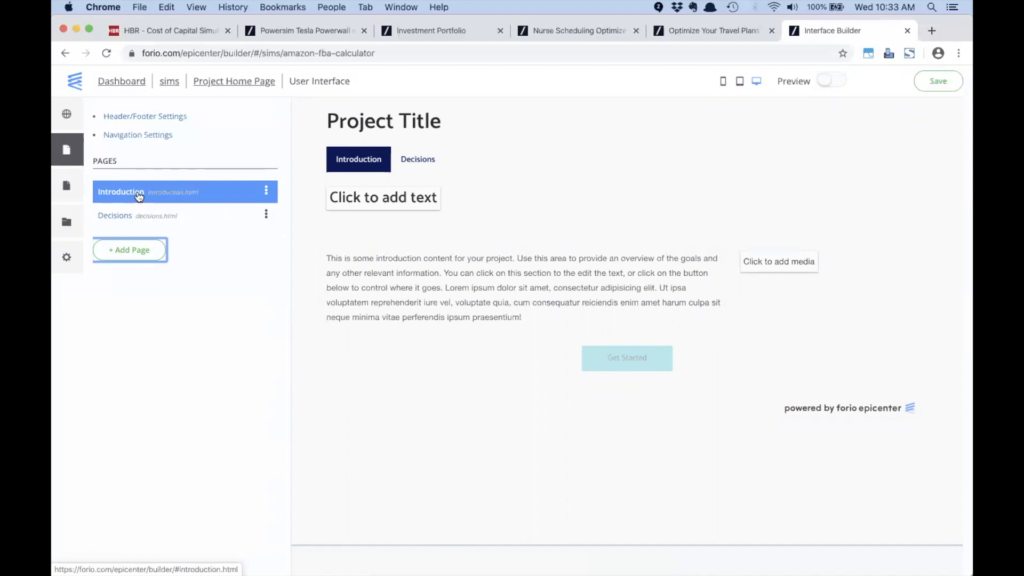
left_click(412, 118)
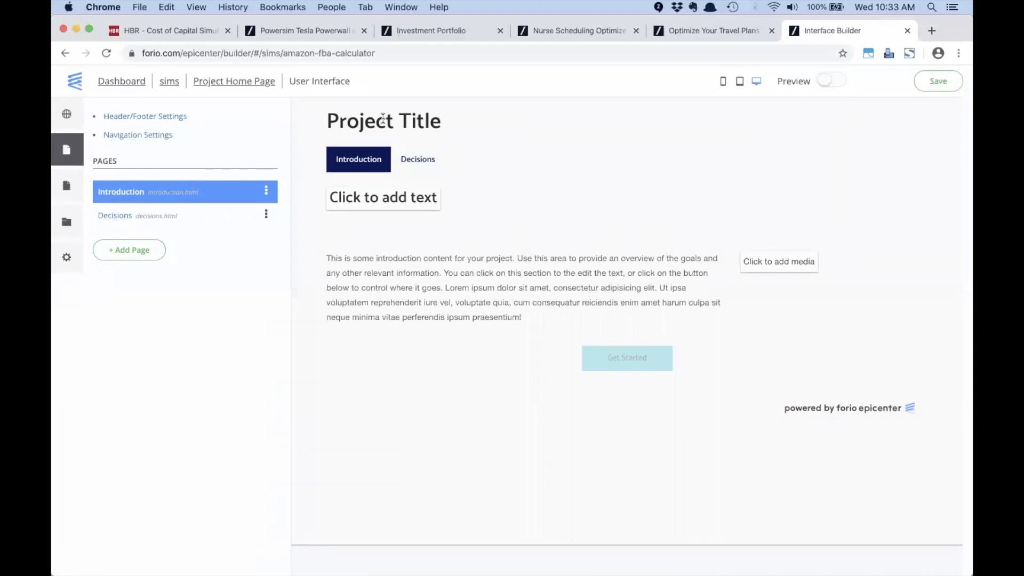
left_click(425, 164)
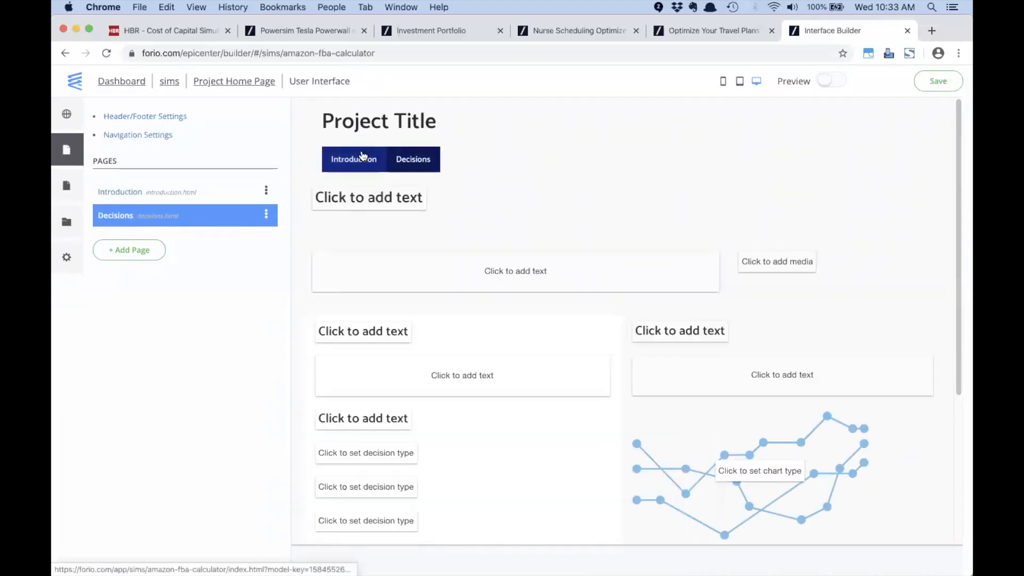
left_click(364, 159)
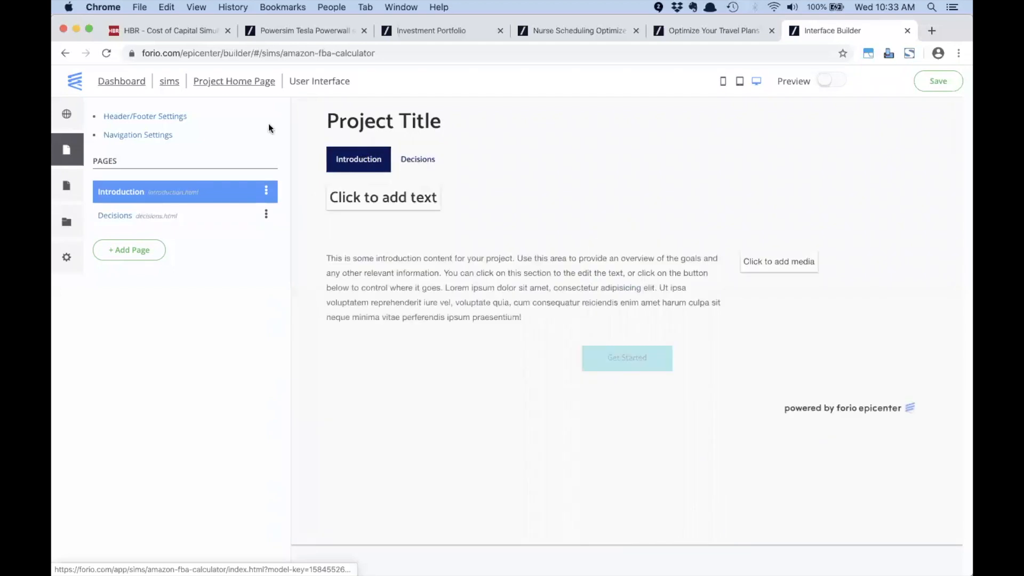
Step: Change the header's project title to 'Fulfillment by Amazon Calculator'
left_click(144, 118)
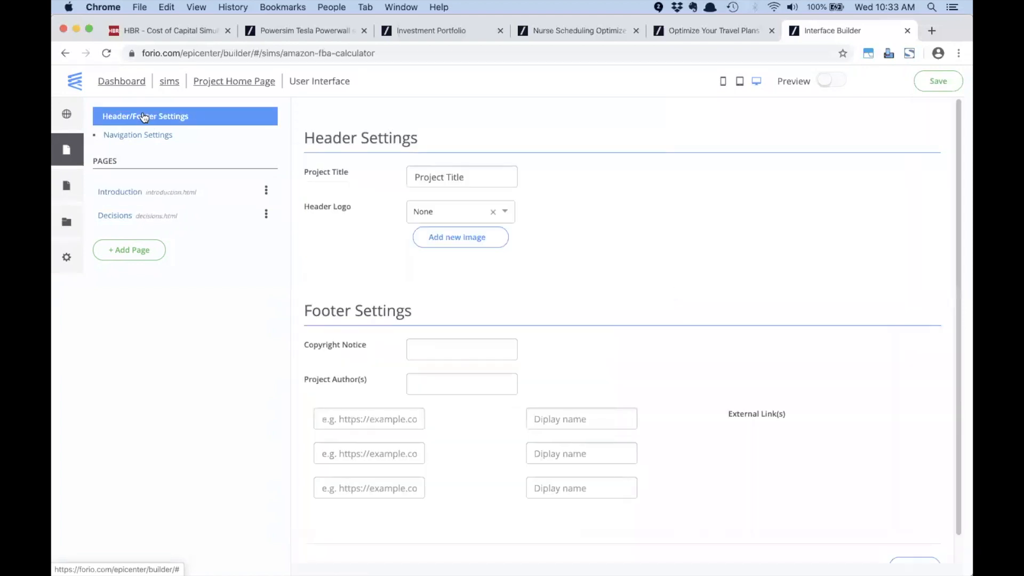
left_click_drag(470, 179, 407, 179)
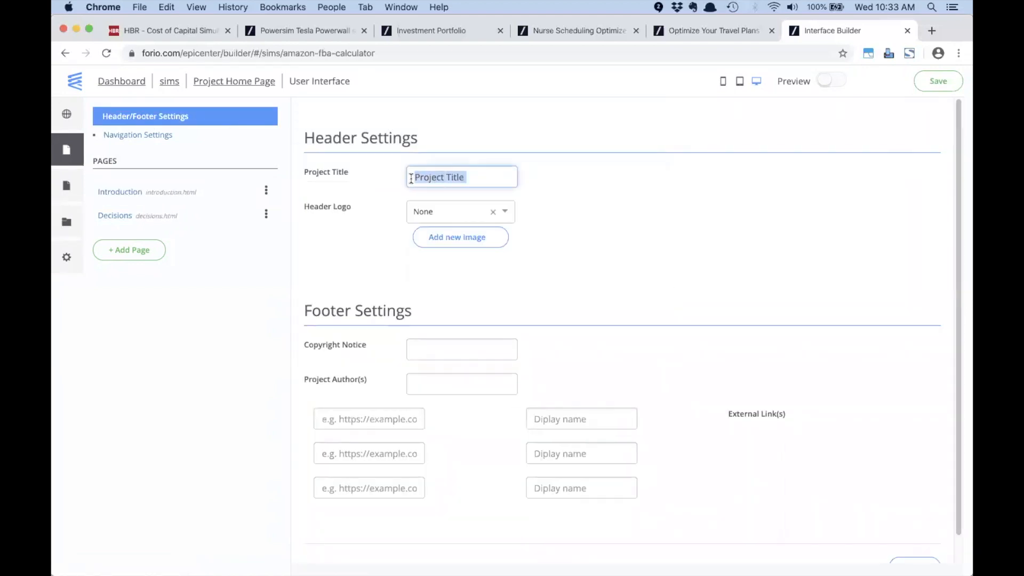
type("F")
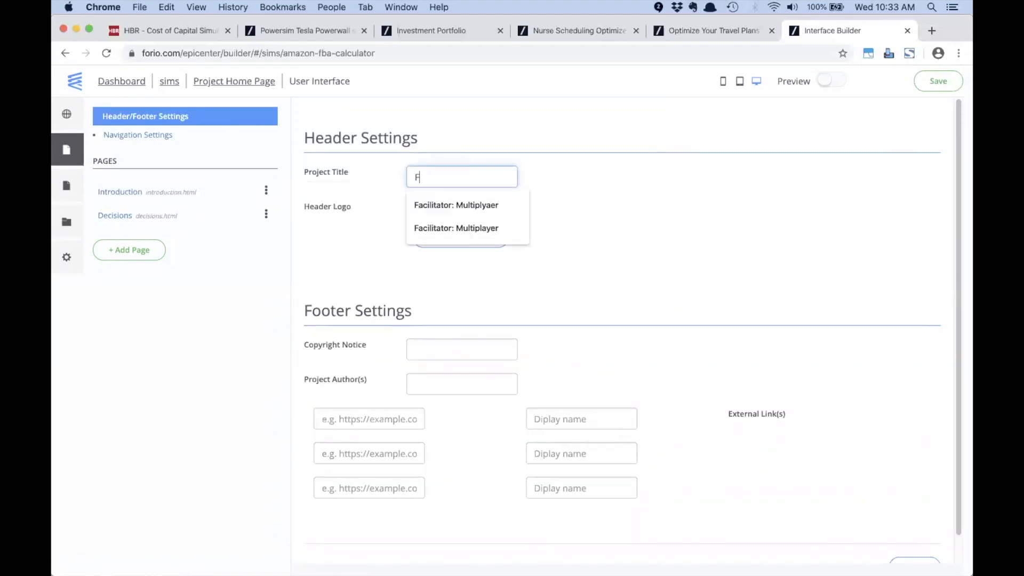
type("ulfillment by ")
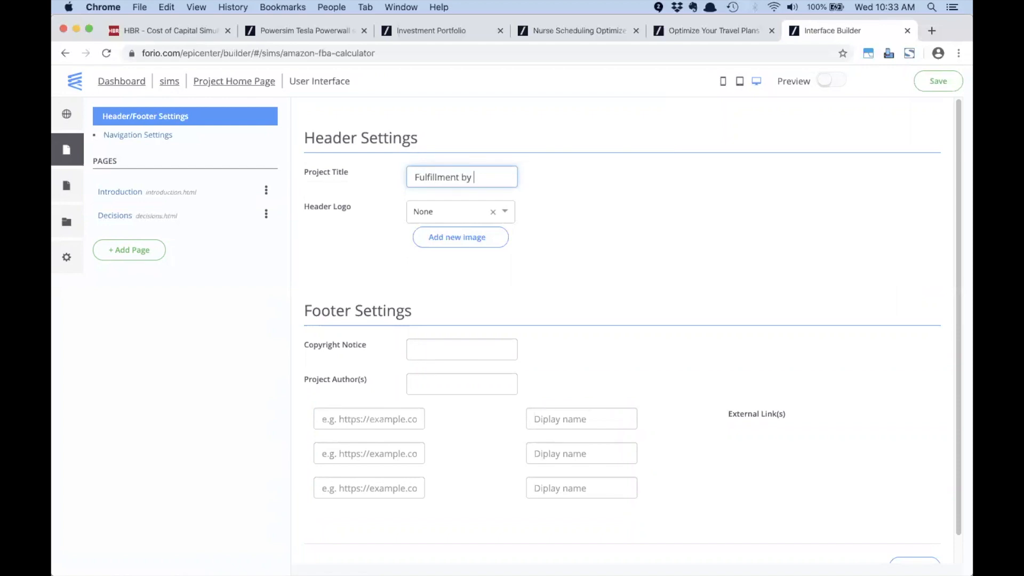
type("Amazon Calculator")
left_click(621, 199)
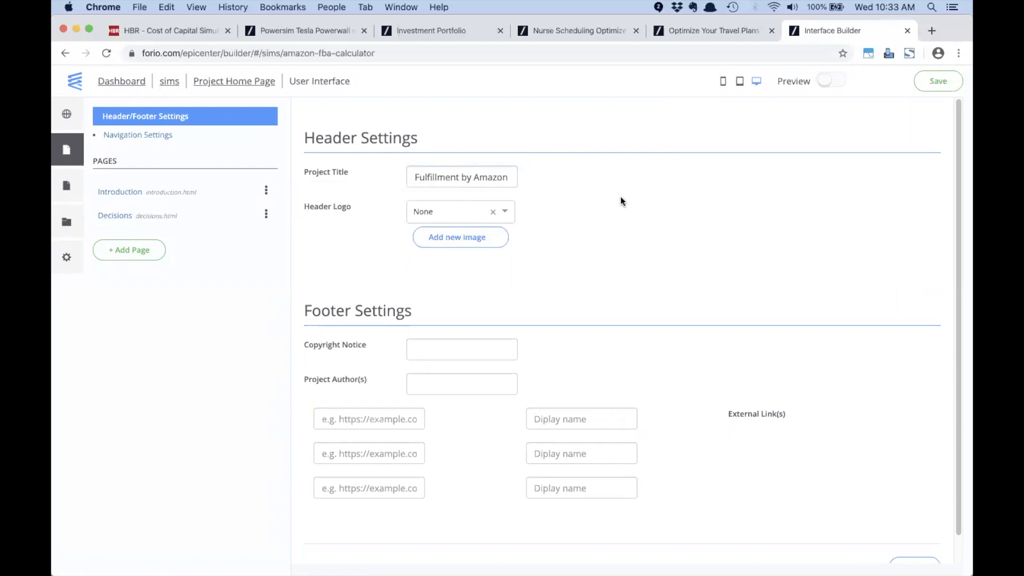
left_click(109, 194)
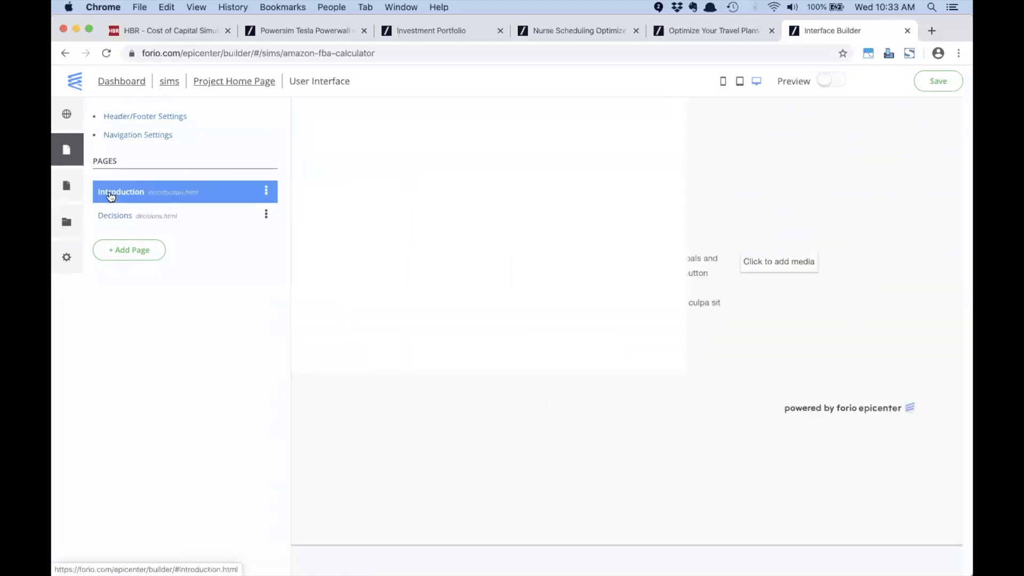
Step: Add fba.png as a new header logo image
left_click(184, 116)
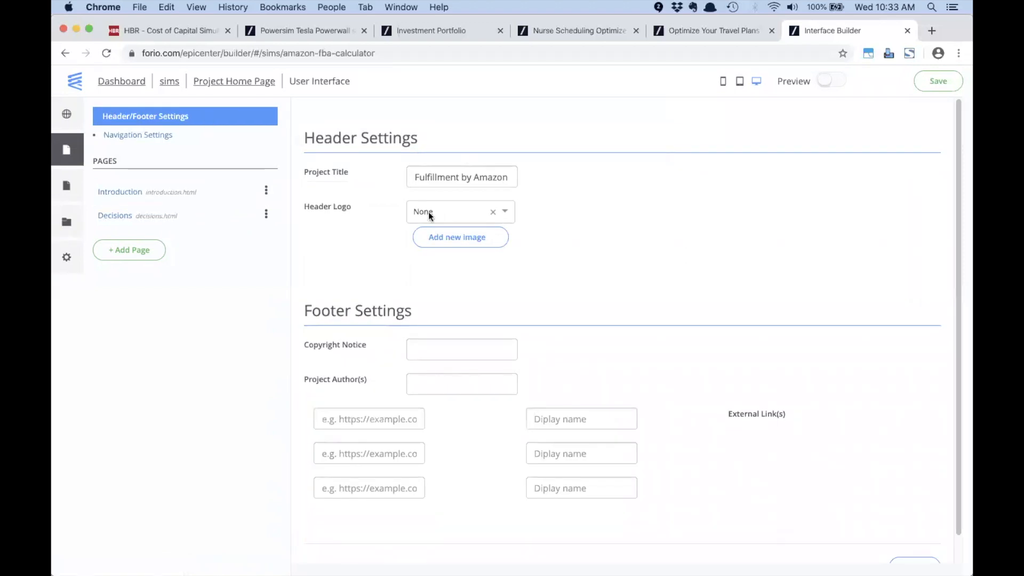
left_click(507, 211)
left_click(512, 214)
left_click(588, 206)
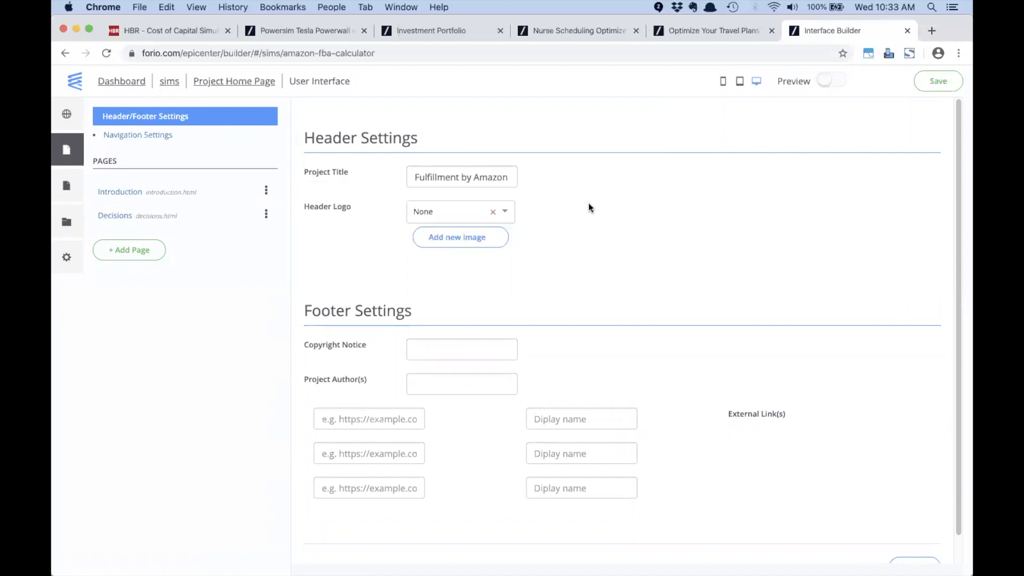
left_click(472, 237)
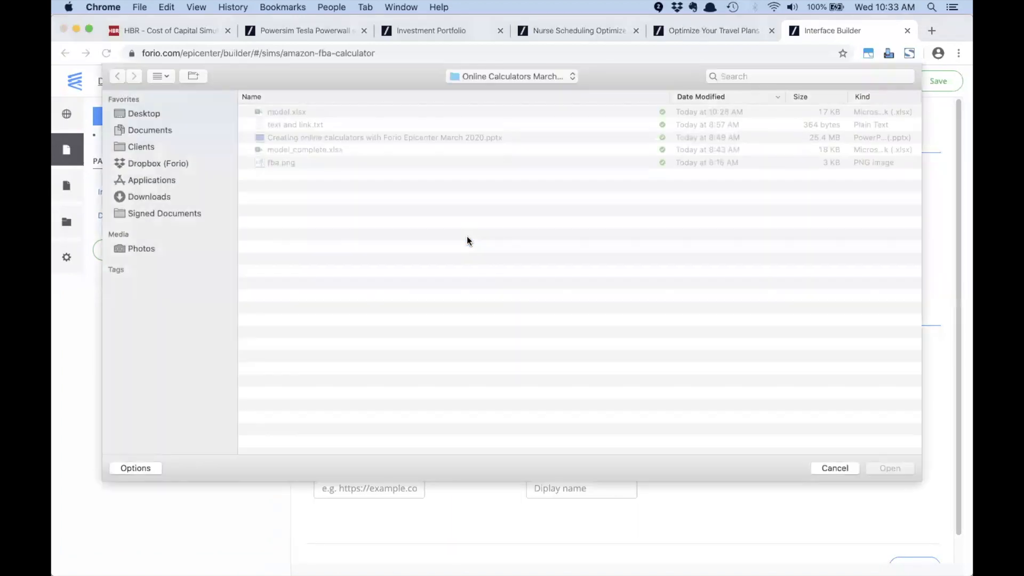
left_click(274, 161)
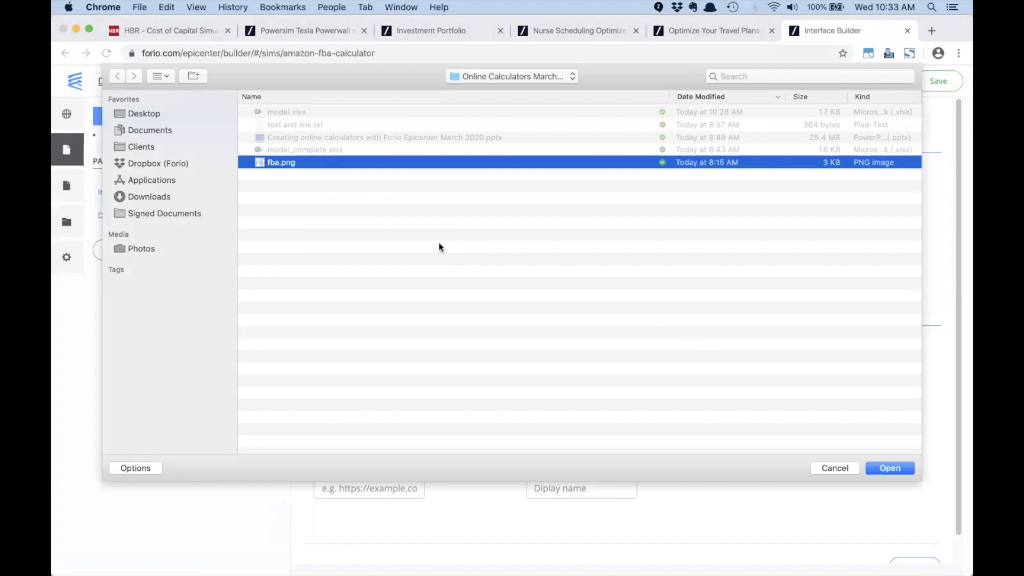
left_click(886, 468)
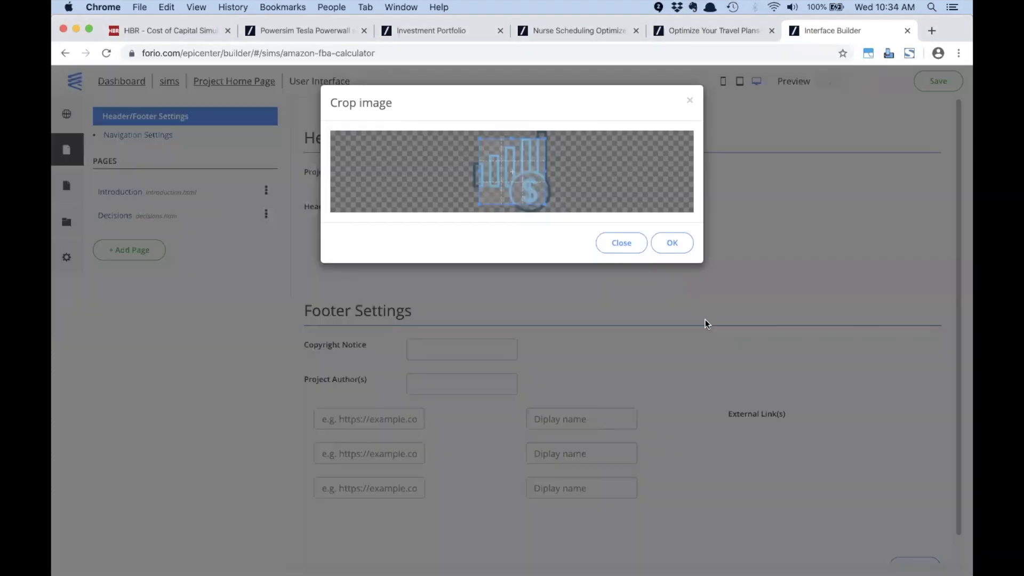
Step: Crop the fba.png logo and select it as the header logo
left_click_drag(545, 137, 551, 132)
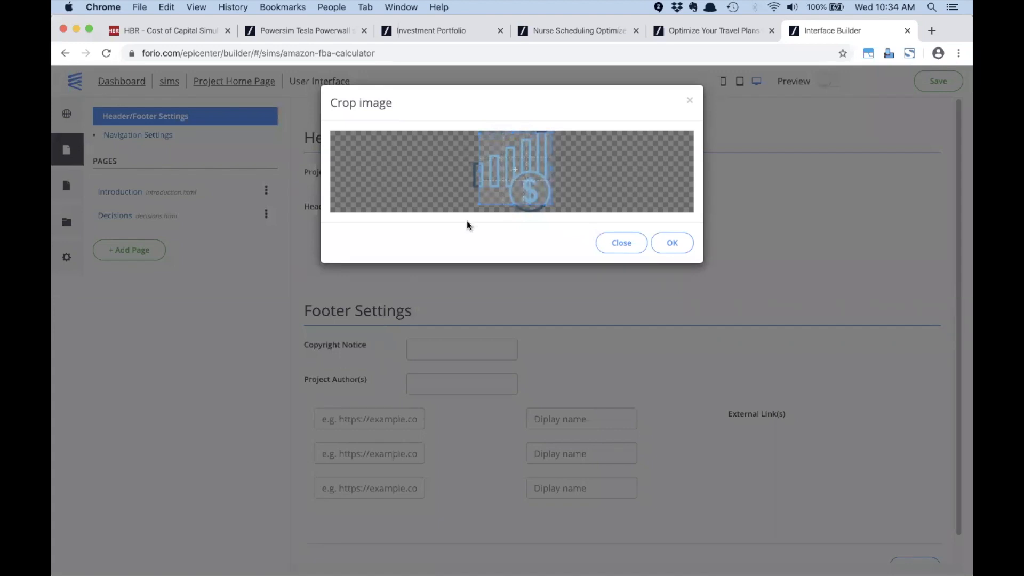
left_click_drag(478, 205, 471, 216)
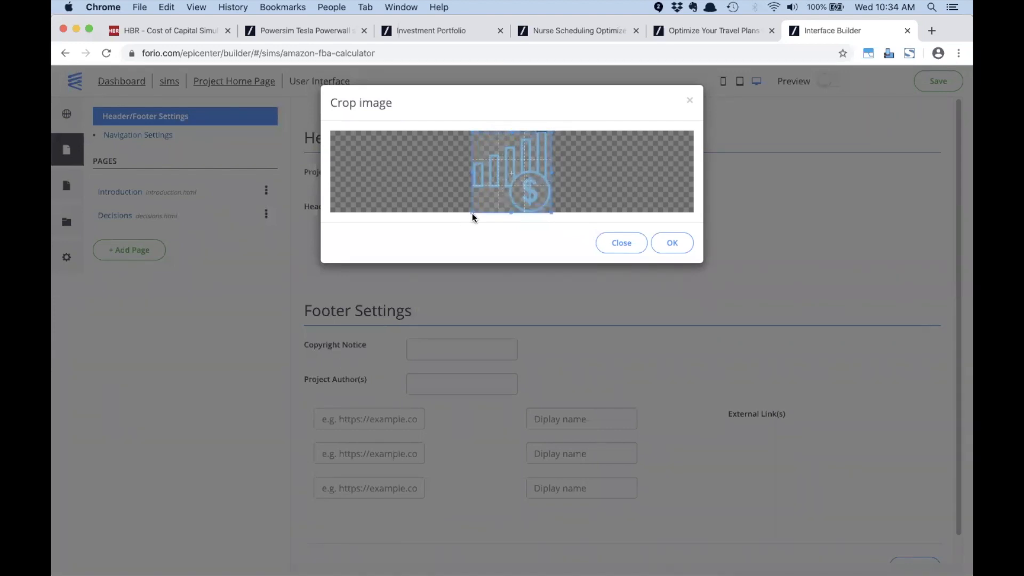
left_click(667, 242)
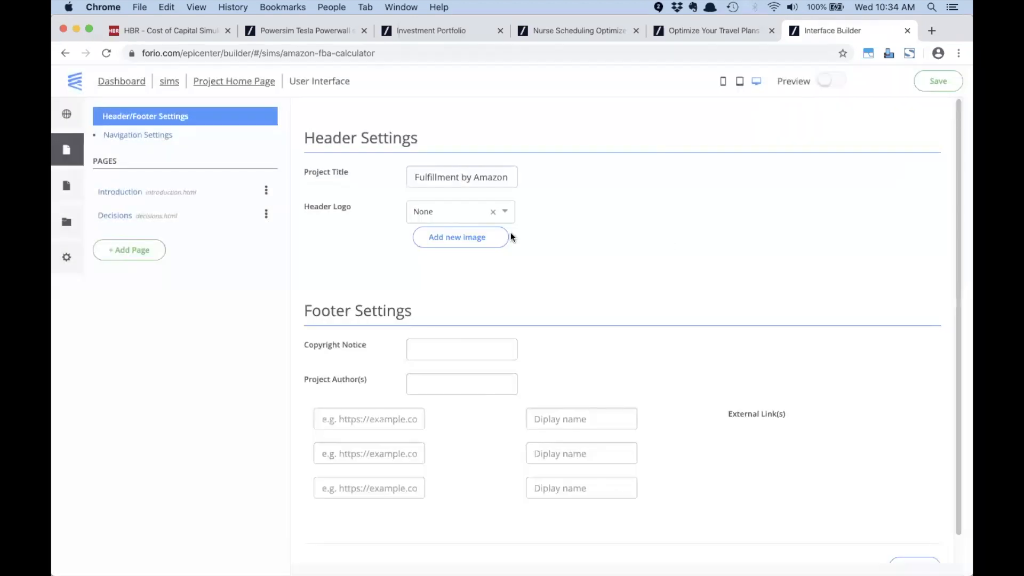
left_click(505, 211)
left_click(485, 233)
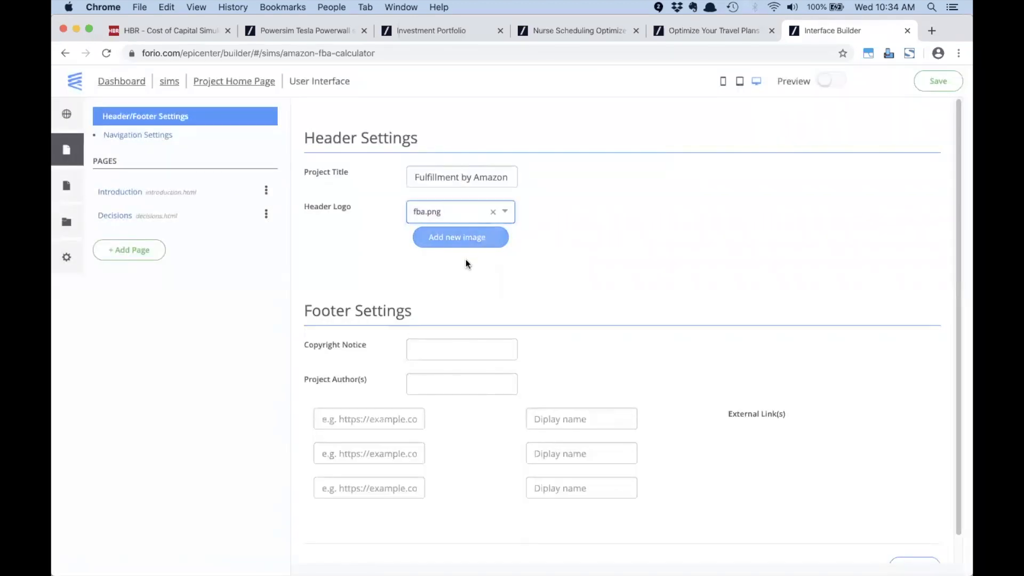
left_click(113, 193)
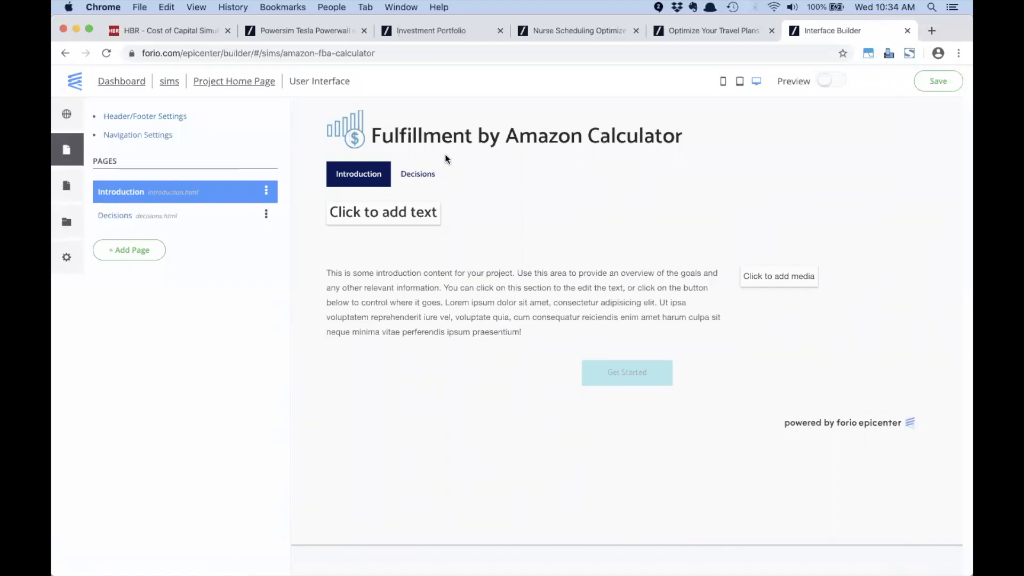
Step: Set the heading to 'Welcome to the FBA calculator!' and paste in the FBA description text
left_click(393, 216)
type("Welcome to the ")
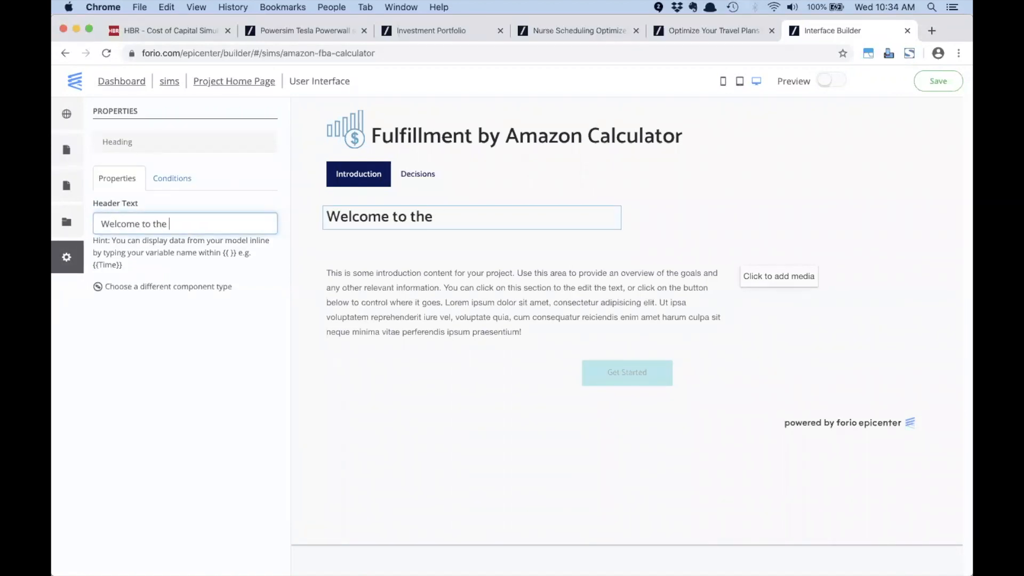
type("FBA calcul")
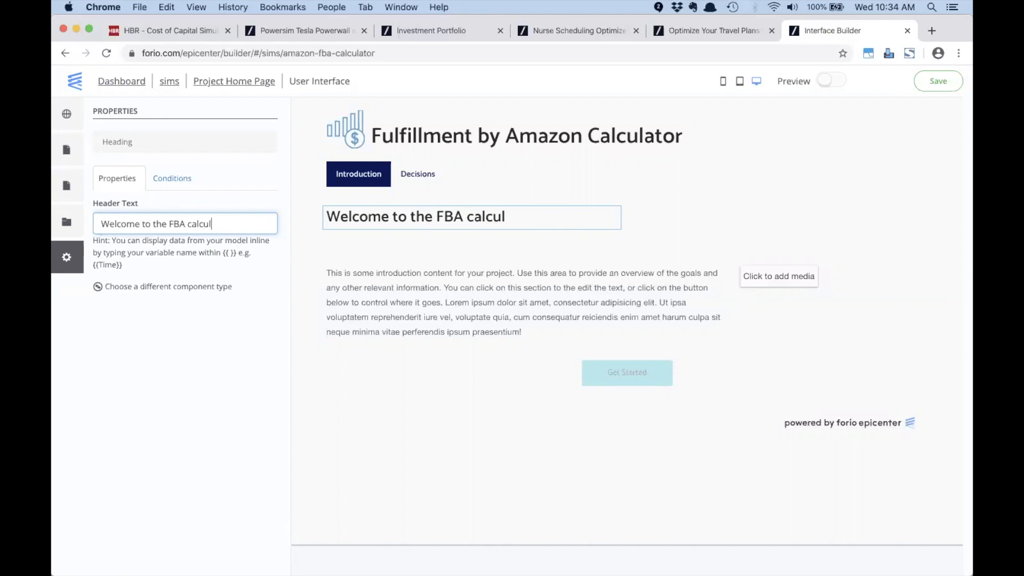
type("ator!")
left_click(383, 283)
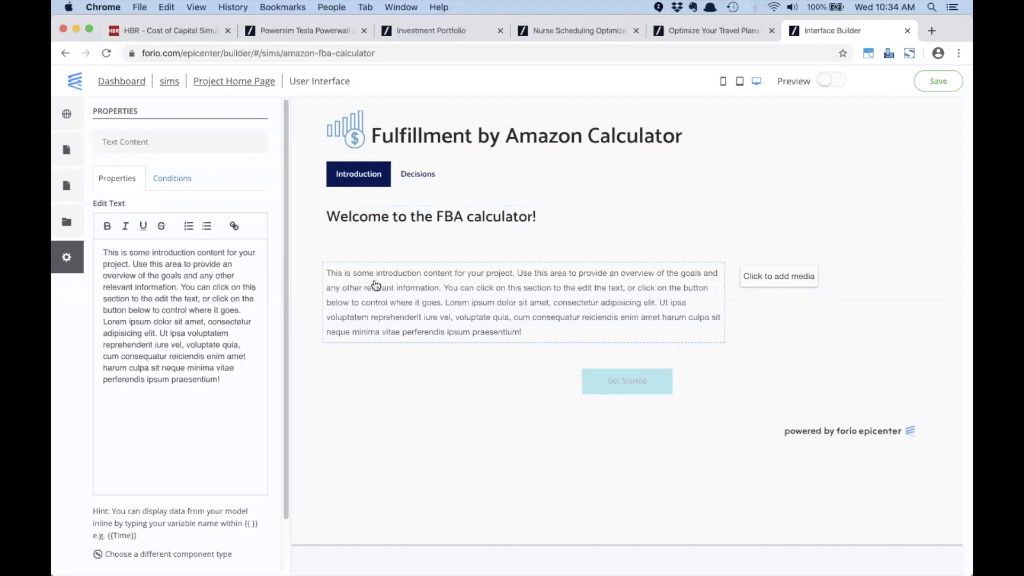
key("super+Tab")
key("super+Tab")
key("super+Tab")
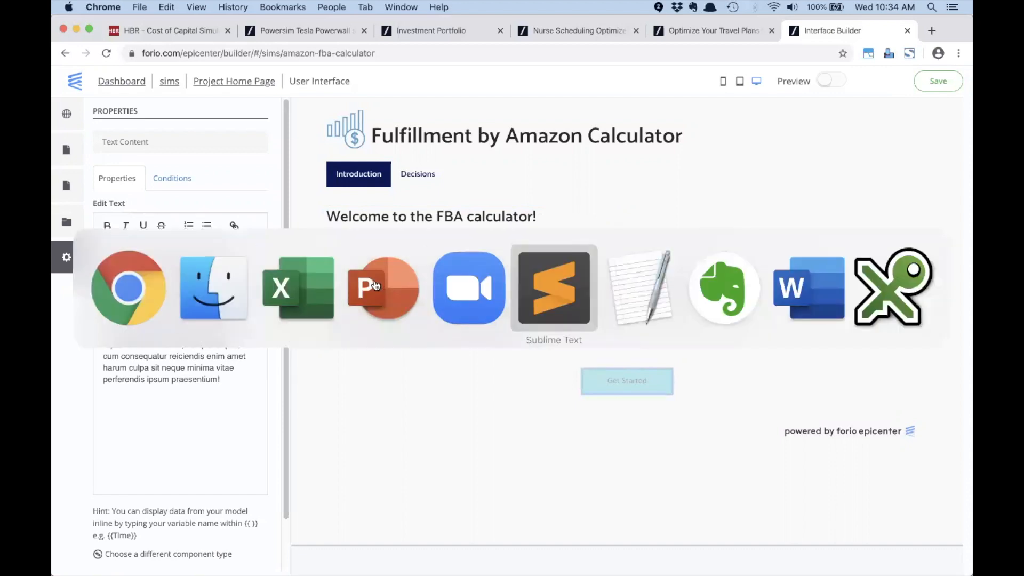
left_click_drag(767, 86, 79, 52)
key("super+c")
key("super+Tab")
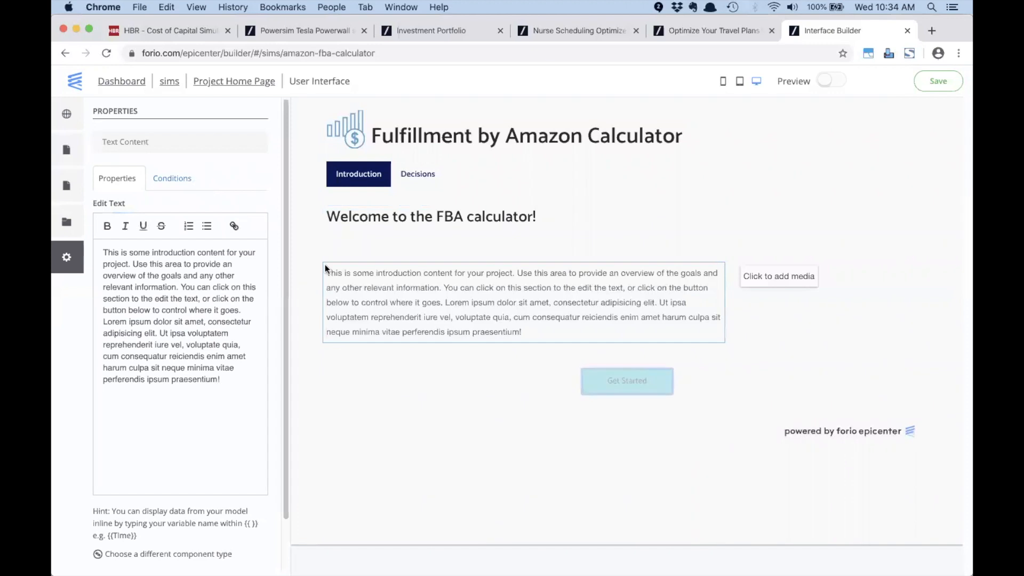
left_click(192, 289)
key("super+a")
key("super+v")
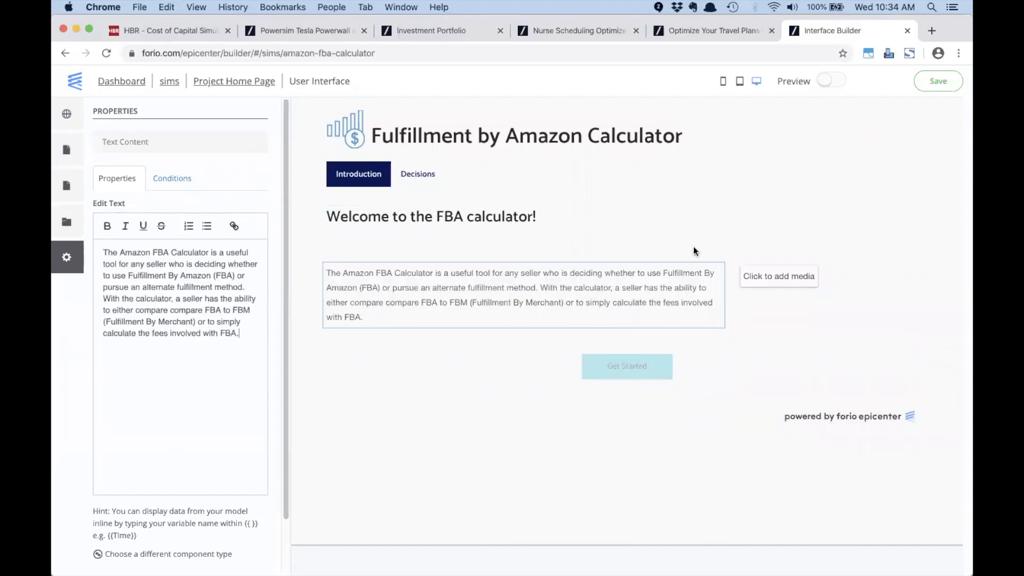
Step: Turn the media placeholder into a video using the copied YouTube link
left_click(761, 278)
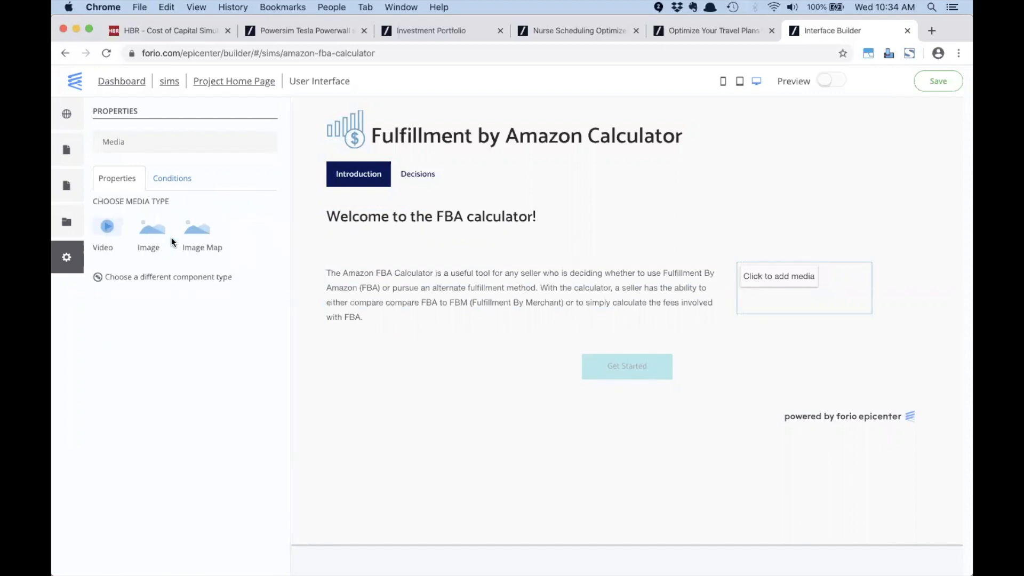
left_click(107, 226)
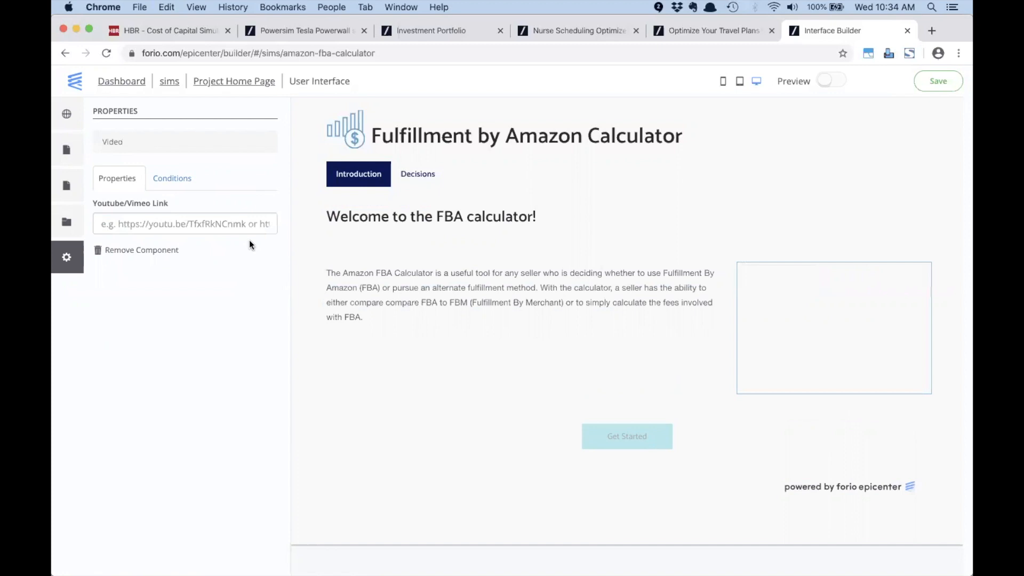
key("super+Tab")
left_click_drag(392, 113, 89, 117)
key("super+c")
key("super+Tab")
left_click(182, 220)
key("super+v")
left_click(205, 311)
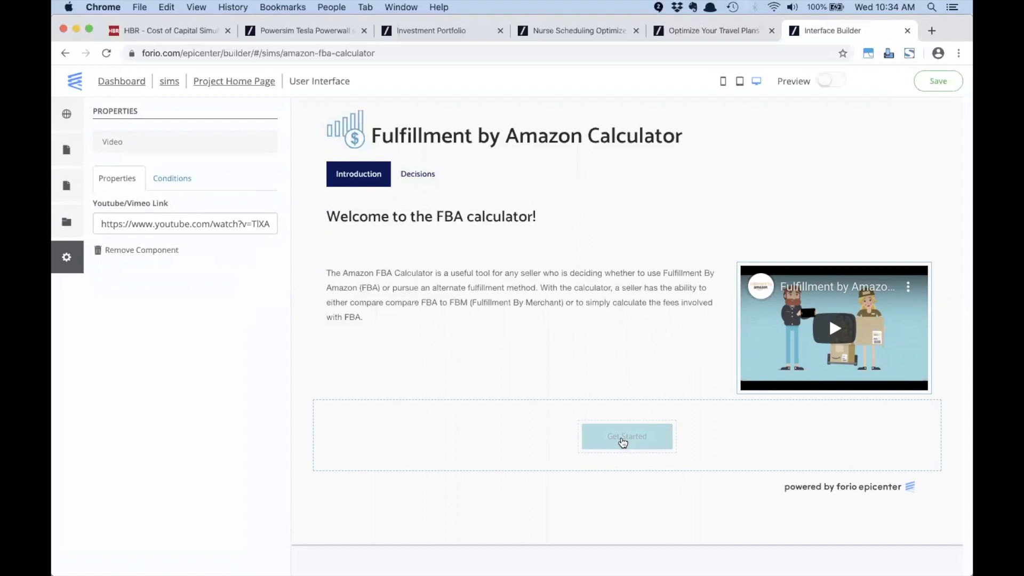
Step: Relabel the Get Started button 'Use the Calculator' with operation UI: Navigate to decisions
left_click(623, 442)
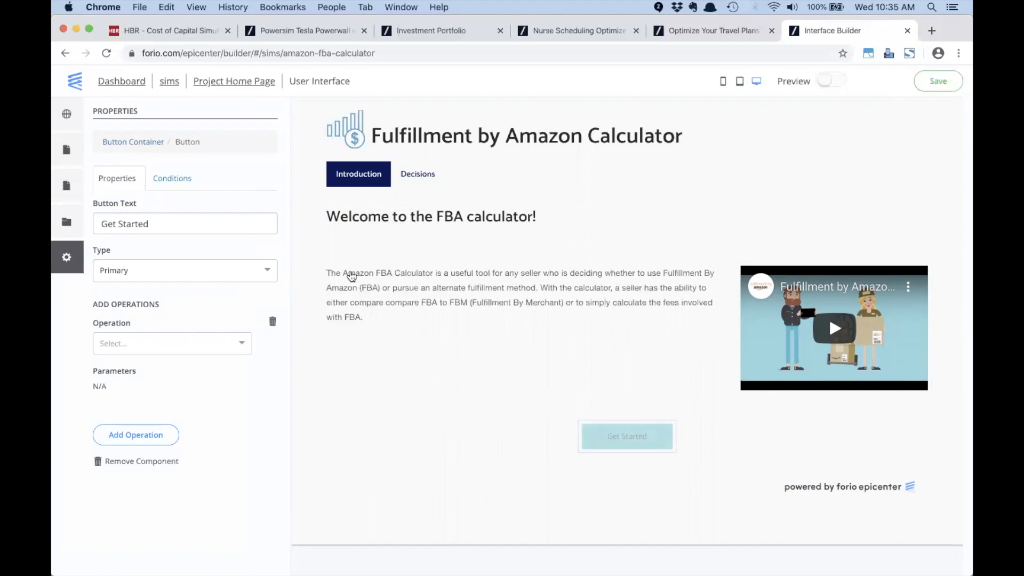
triple_click(155, 223)
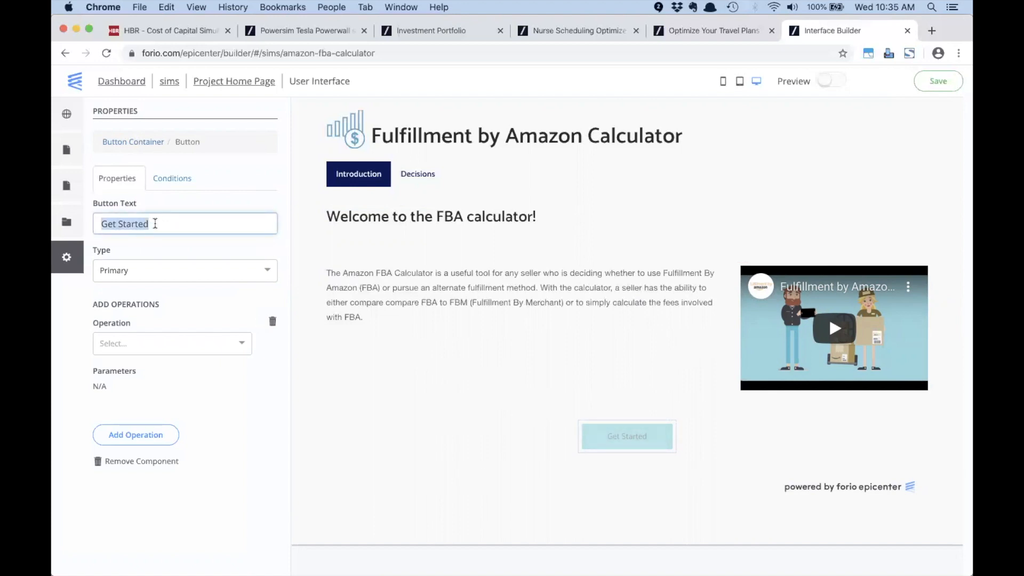
type("Use ")
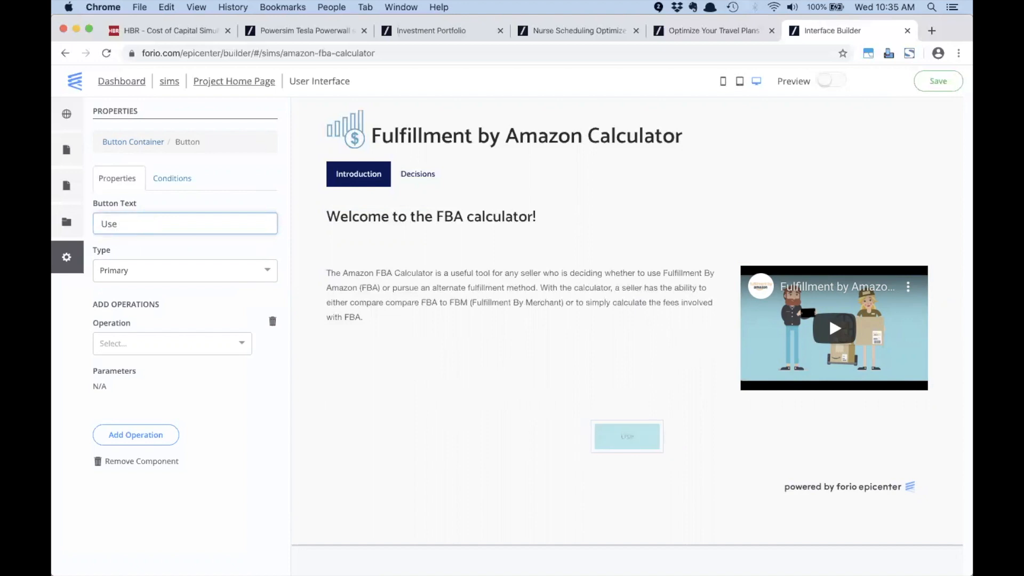
type("the Calculator")
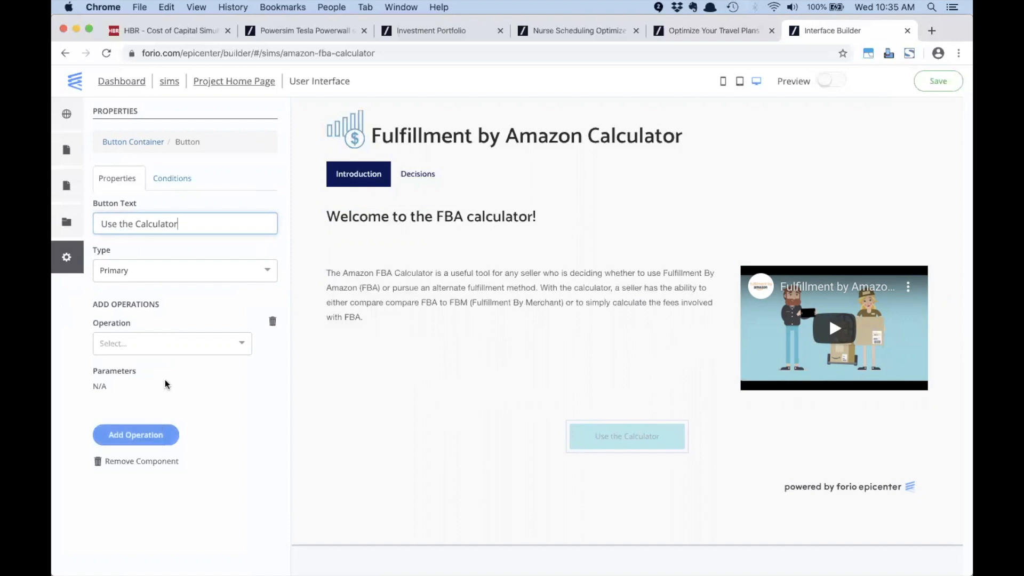
left_click(163, 347)
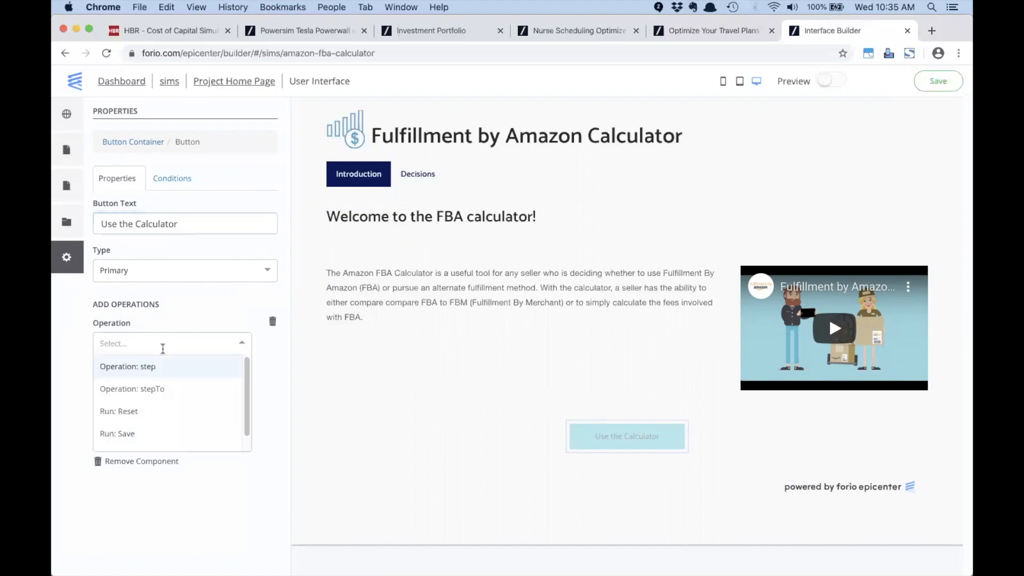
scroll(224, 389, "down", 1)
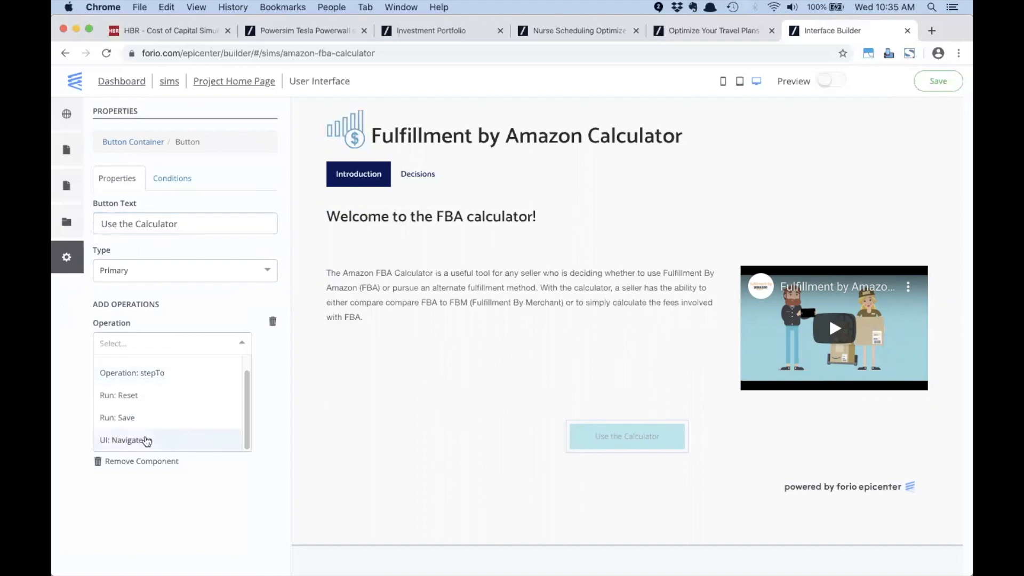
left_click(147, 441)
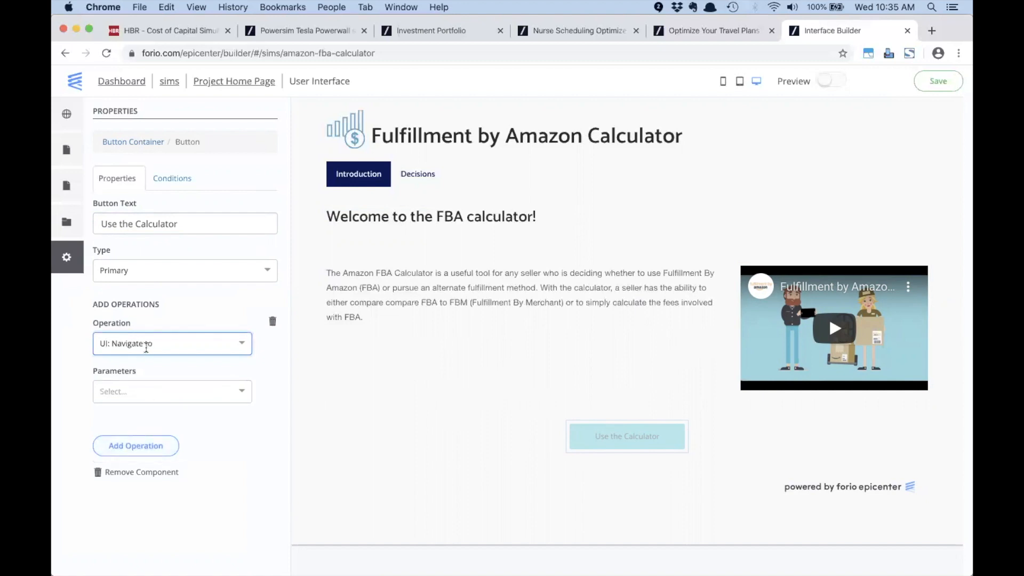
left_click(156, 392)
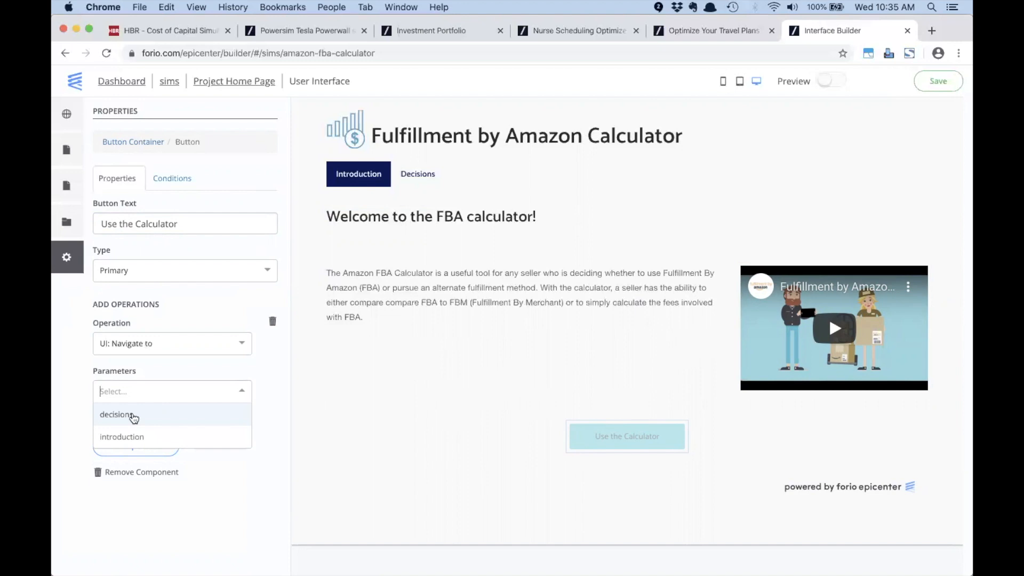
left_click(133, 416)
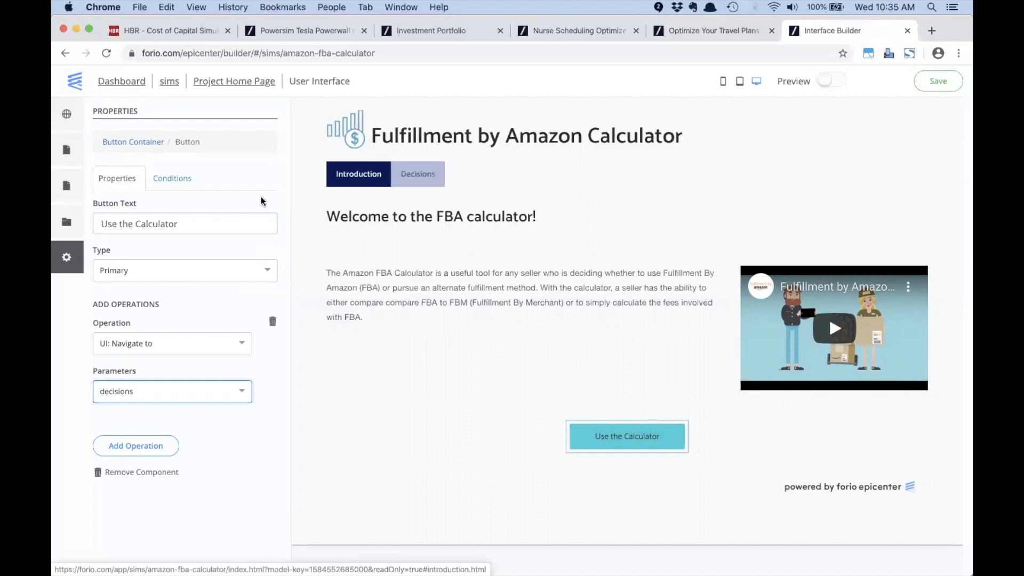
Step: Change the Decisions label to 'Calculator' in Navigation Settings, then return to the Introduction page
left_click(67, 150)
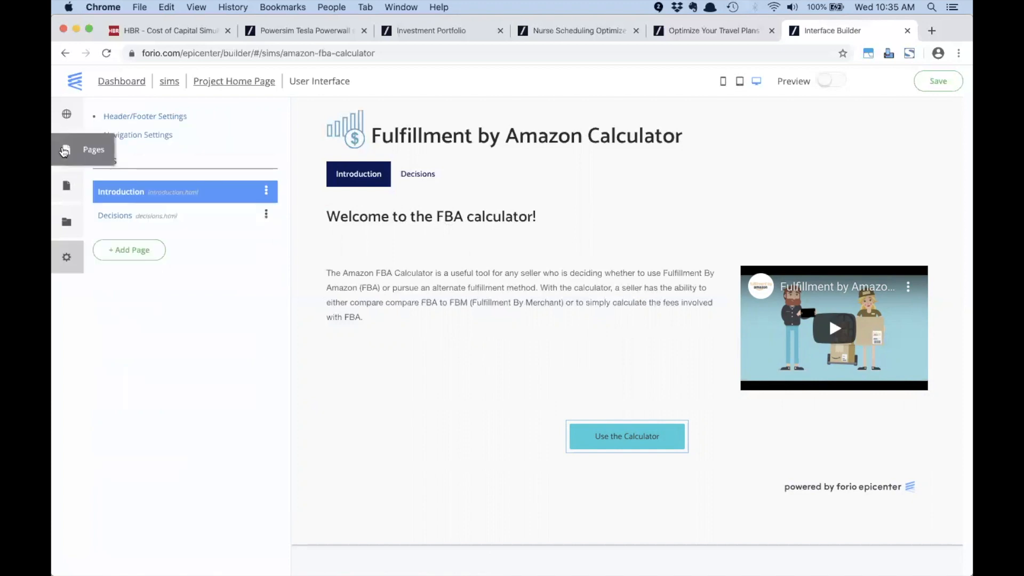
left_click(149, 141)
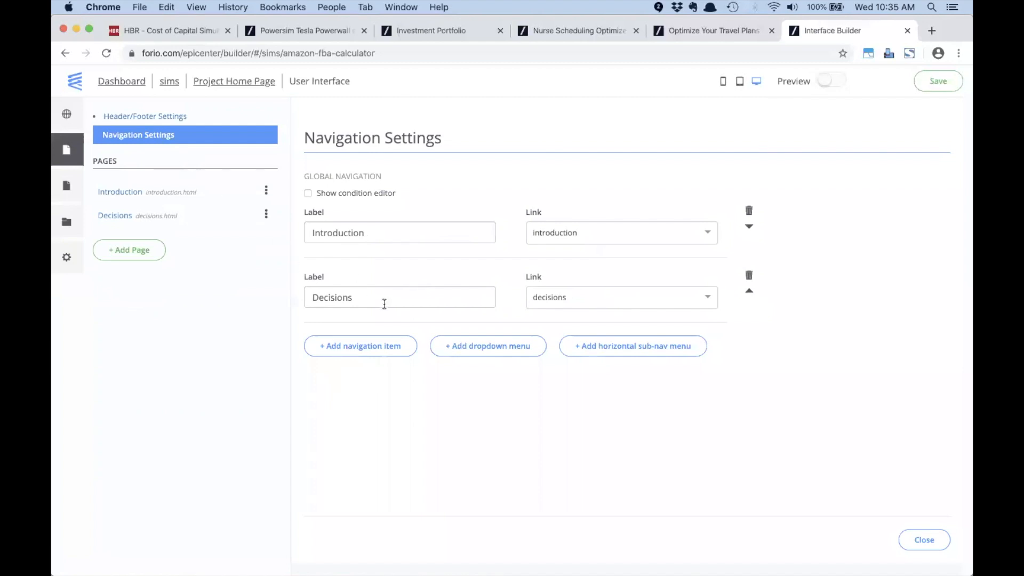
left_click_drag(382, 299, 273, 302)
type("Calculator")
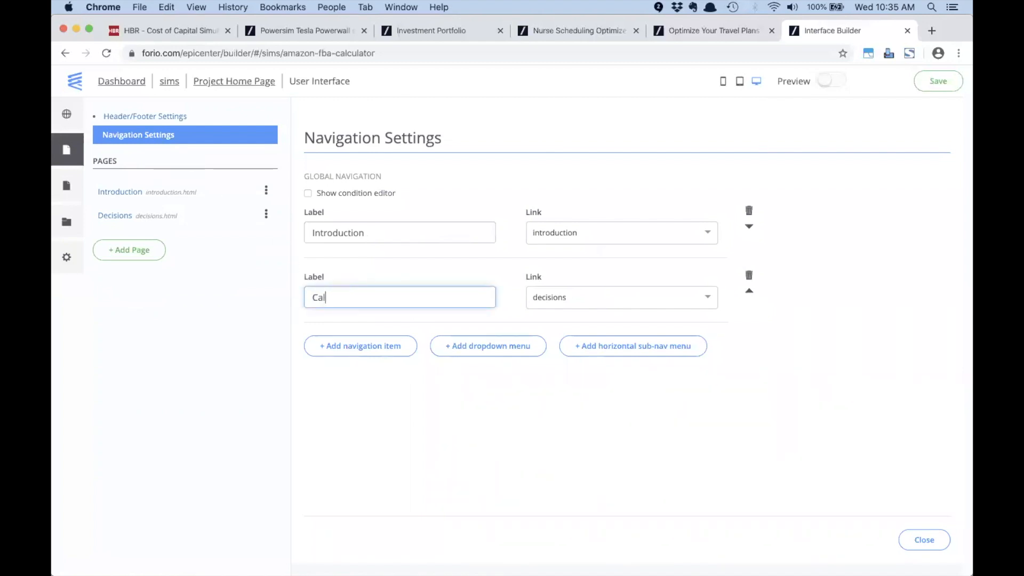
left_click(389, 428)
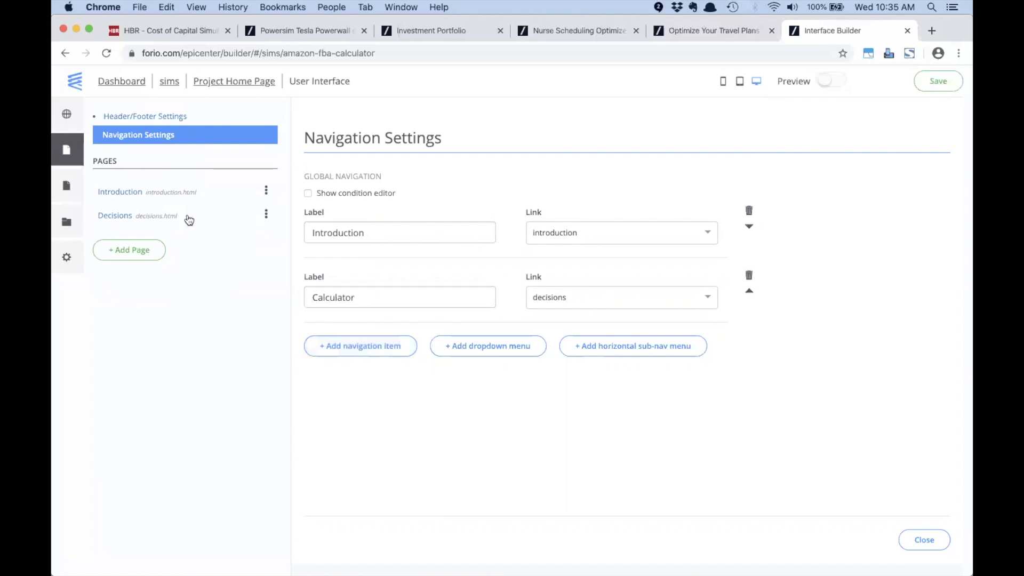
left_click(67, 152)
left_click(113, 193)
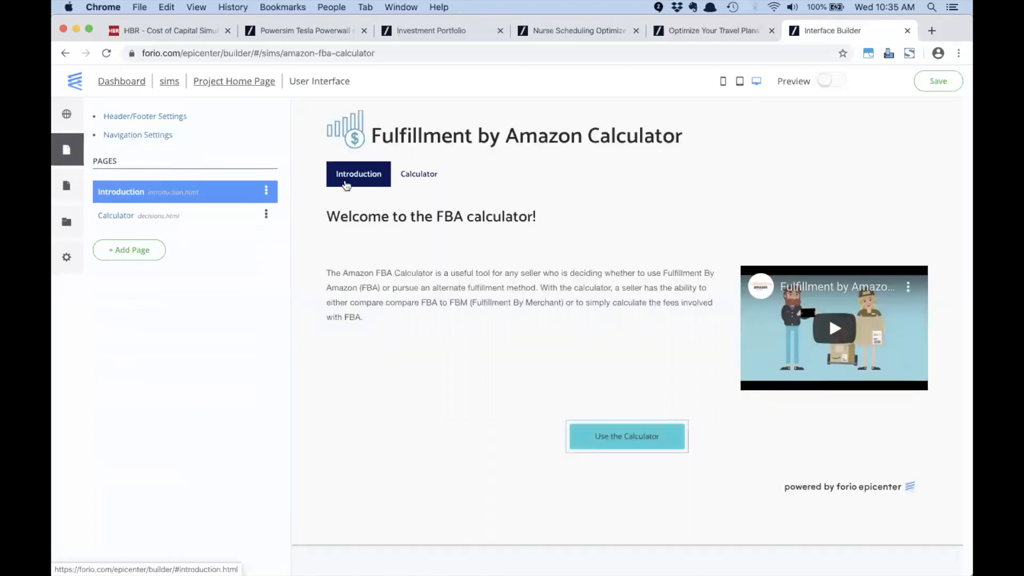
Step: On the Calculator page, change the right-hand text box to a Charts component
left_click(433, 178)
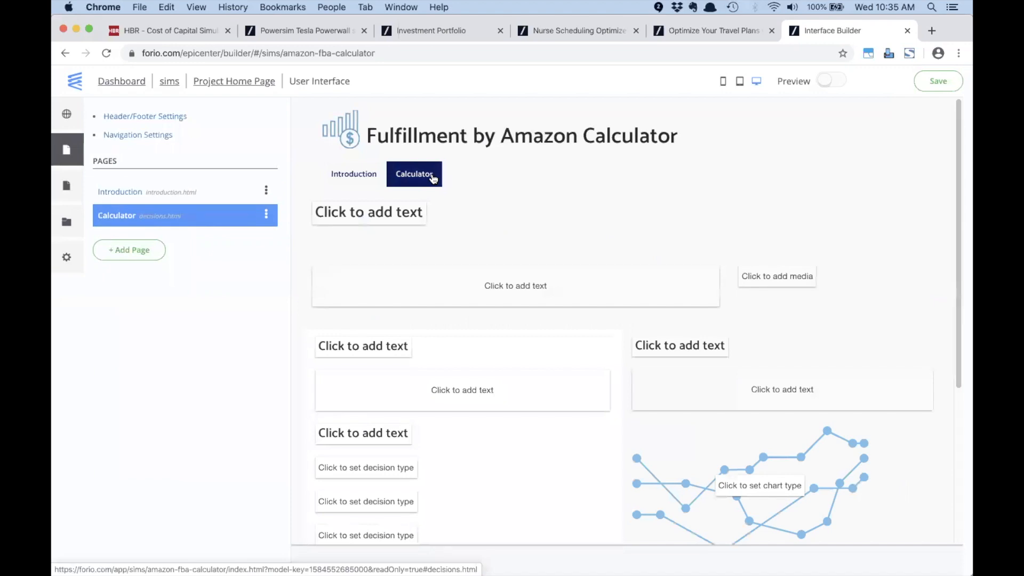
scroll(506, 249, "down", 3)
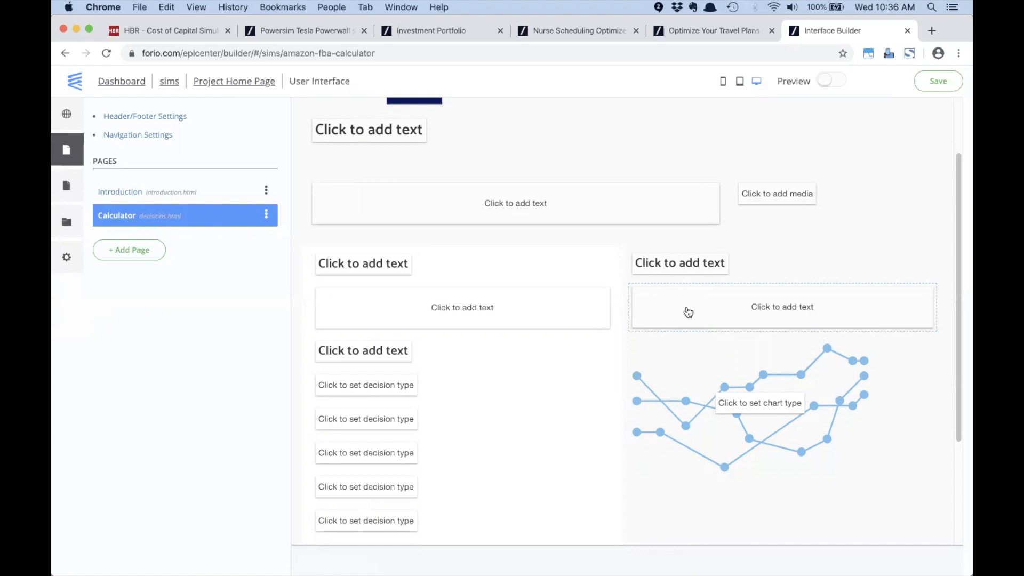
left_click(715, 311)
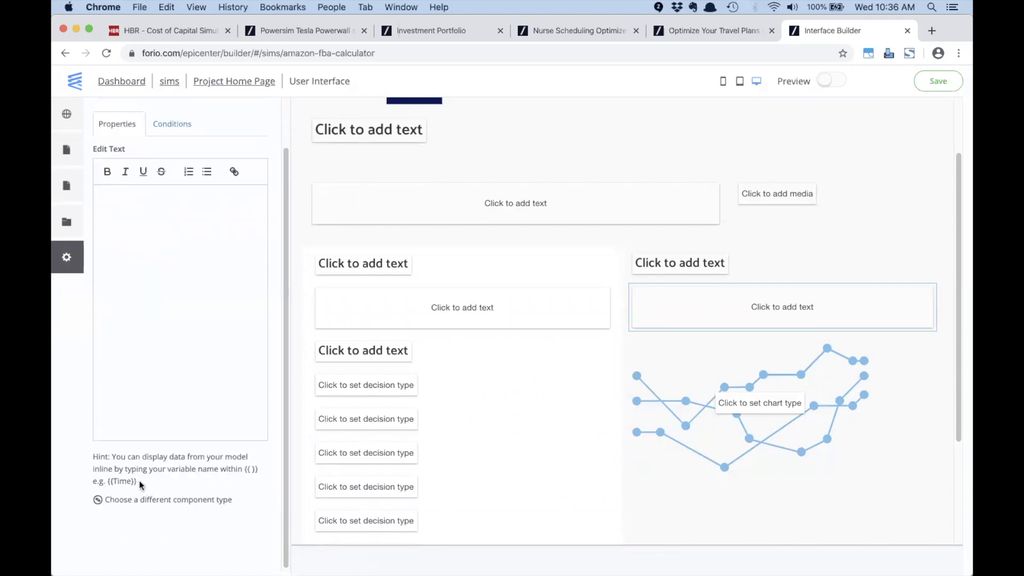
left_click(159, 501)
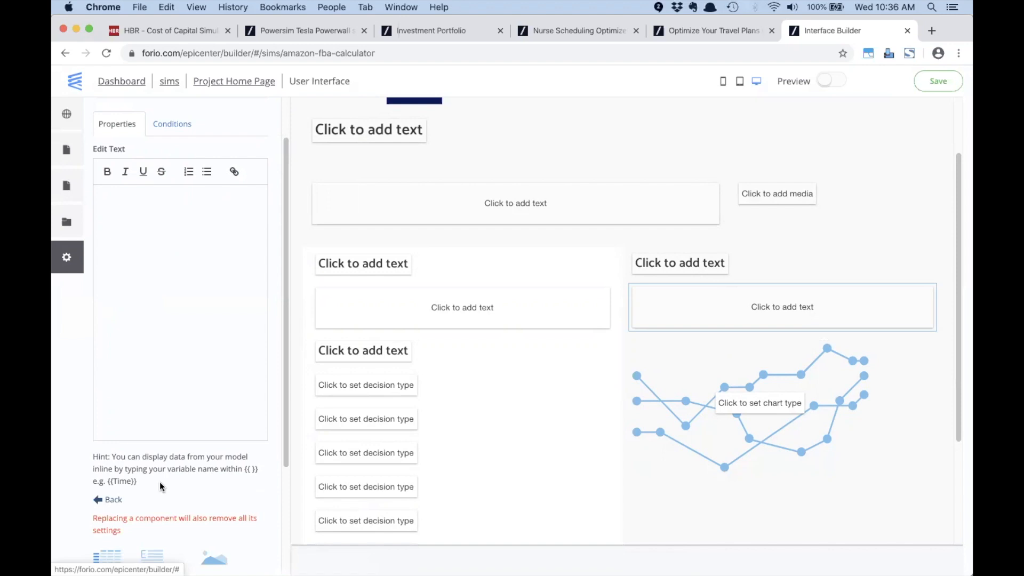
scroll(159, 482, "down", 3)
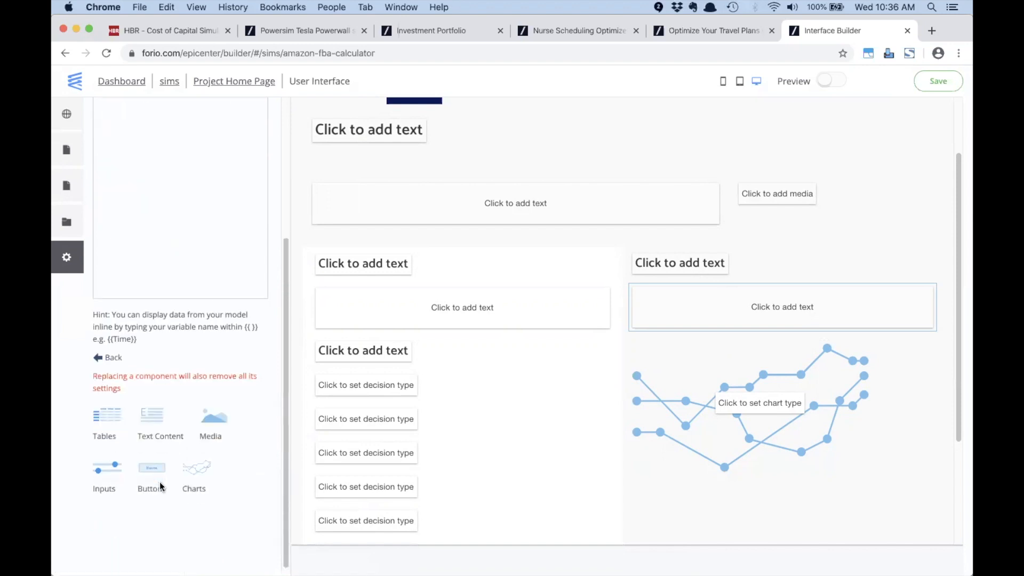
left_click(196, 474)
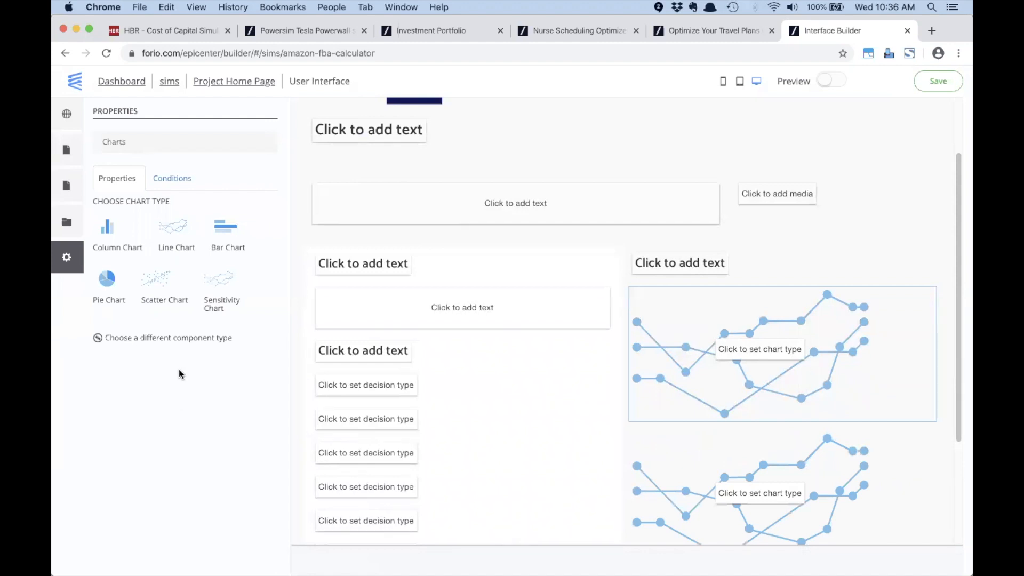
Step: Make it a Line Chart titled 'Breakeven Analysis' and expand its data variables
left_click(172, 229)
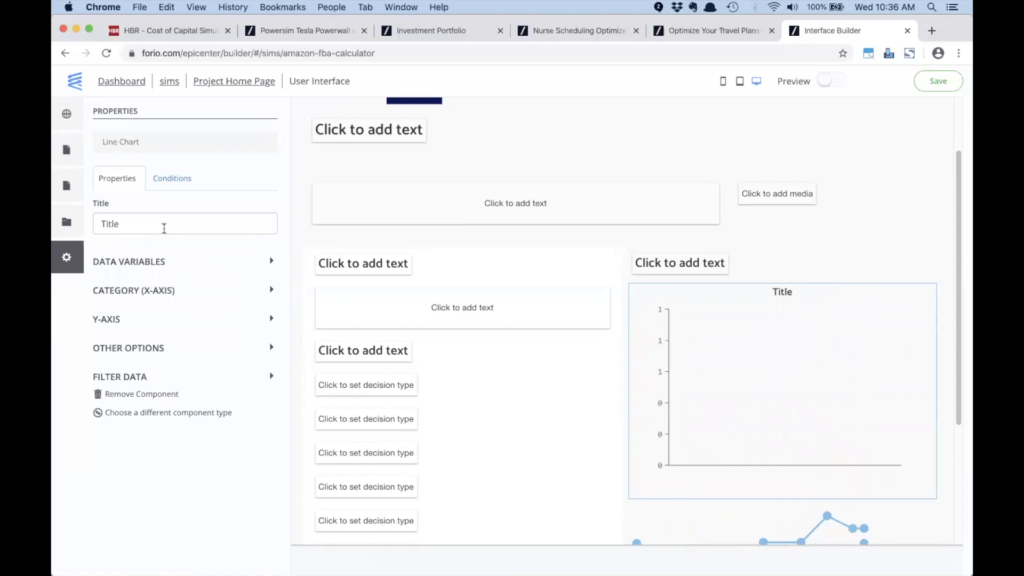
double_click(146, 225)
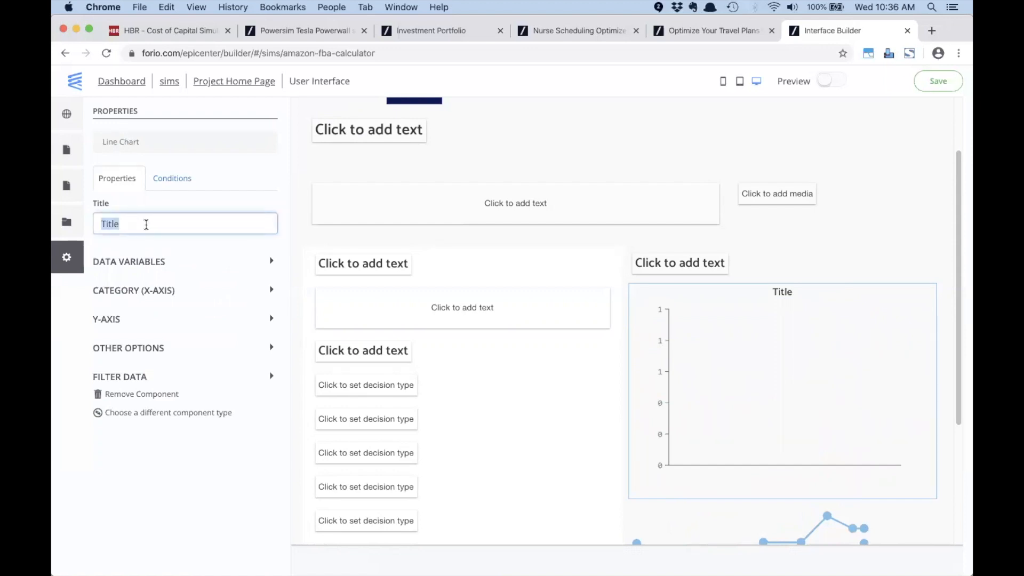
type("Breakeven Analysis")
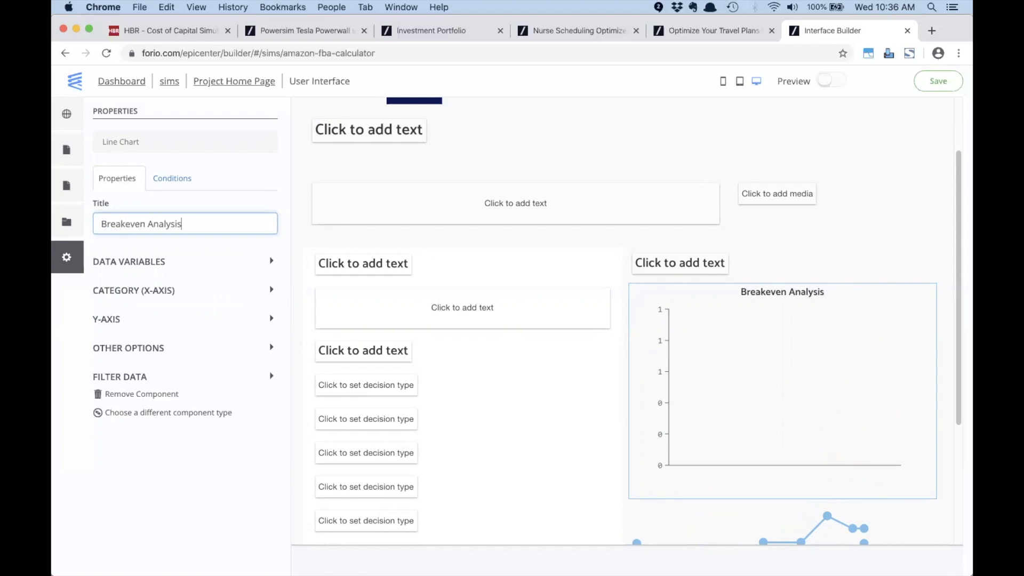
left_click(219, 250)
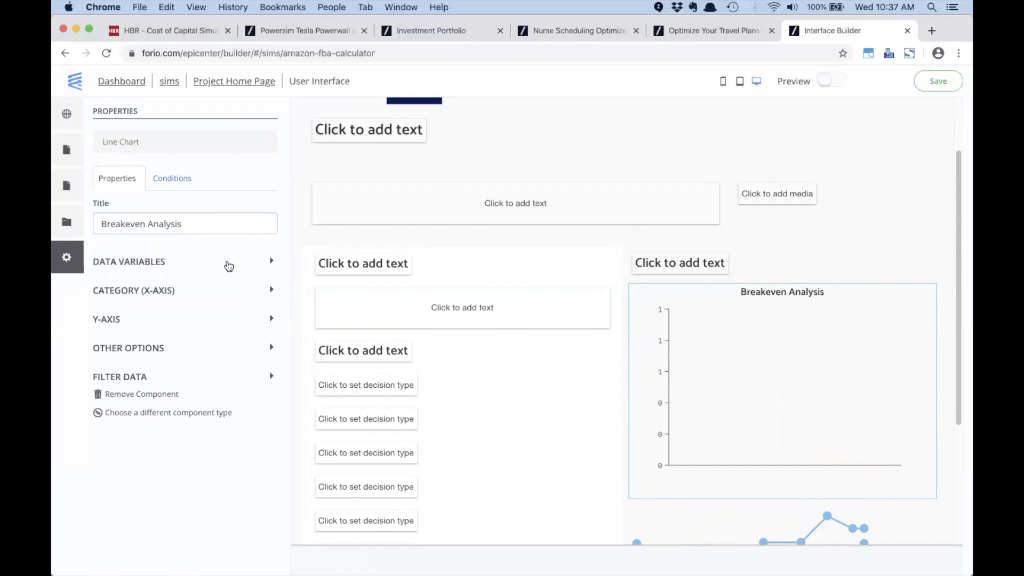
left_click(226, 265)
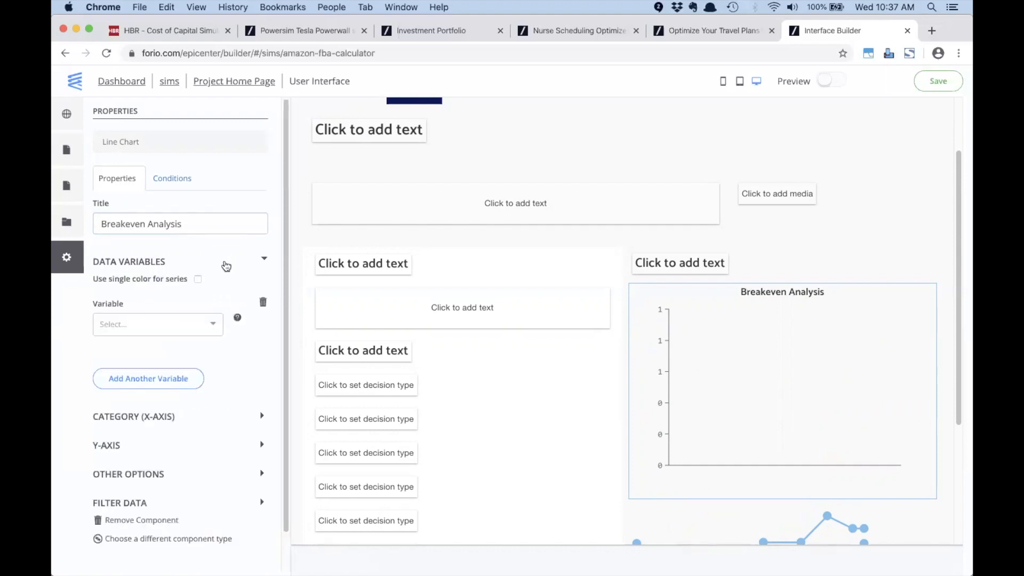
key("super+Tab")
key("super+Tab")
key("super+Tab")
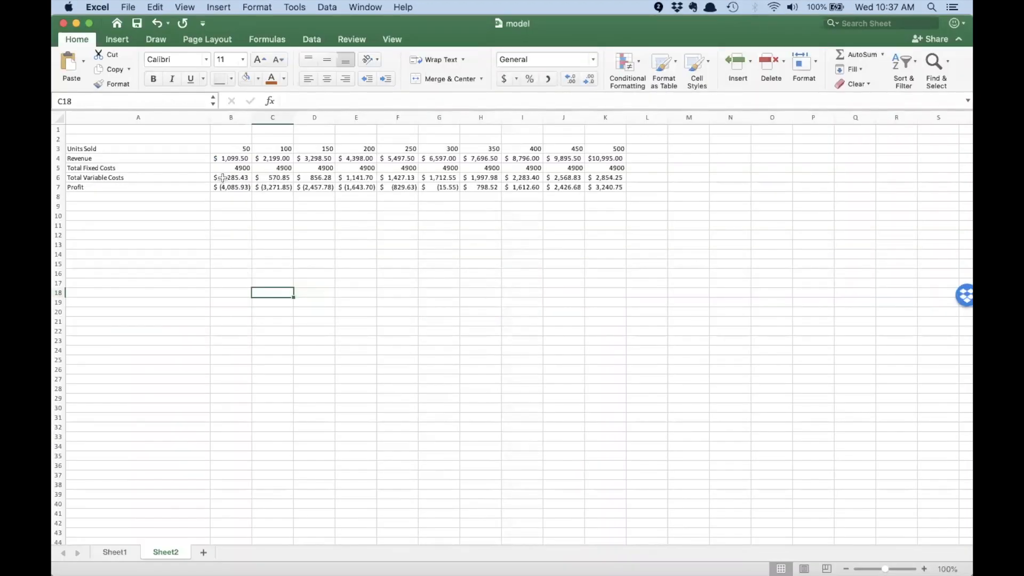
Step: Inspect the Profit formulas across B7:H7 in Excel, then go back to the chart builder
left_click_drag(221, 187, 610, 185)
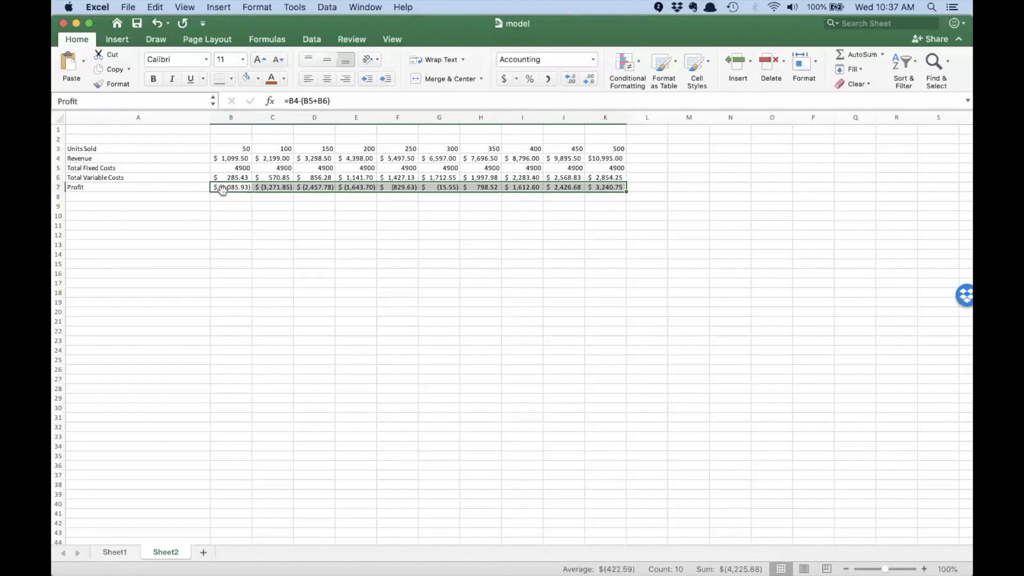
key("super+Tab")
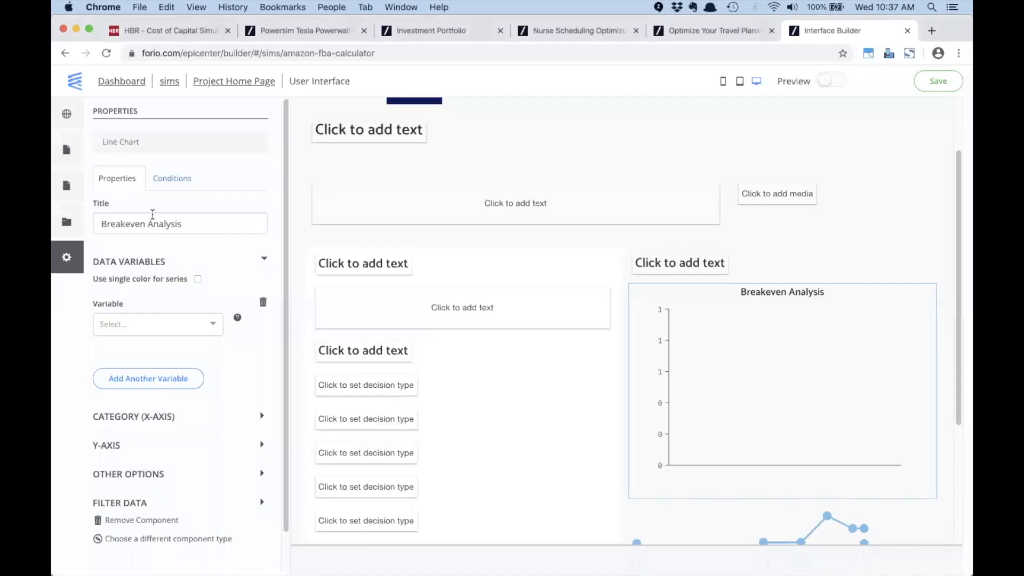
Step: Plot Profit as the Breakeven Analysis line, which climbs from -4,086 at point 0
left_click(130, 327)
type("Profit")
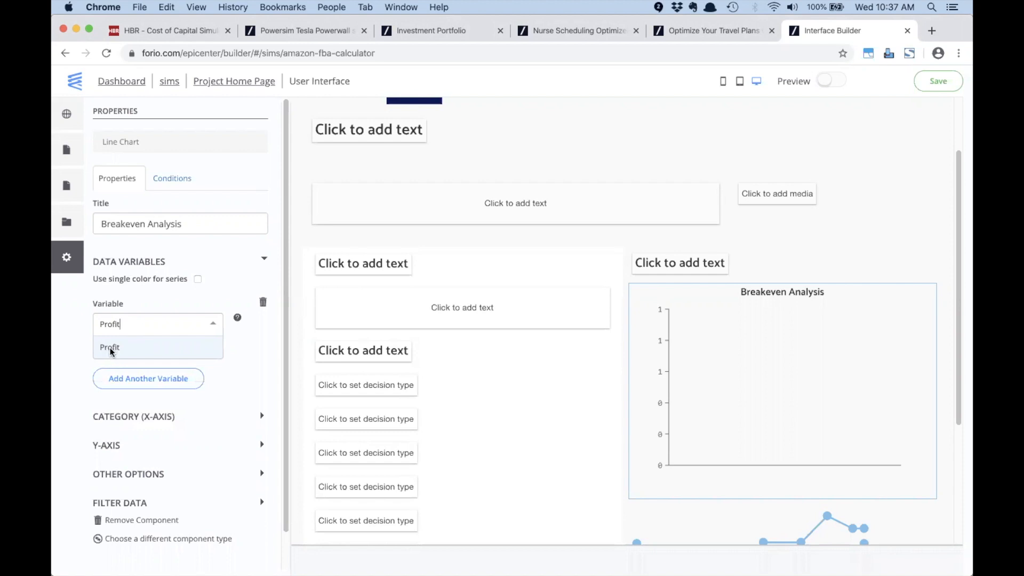
left_click(112, 352)
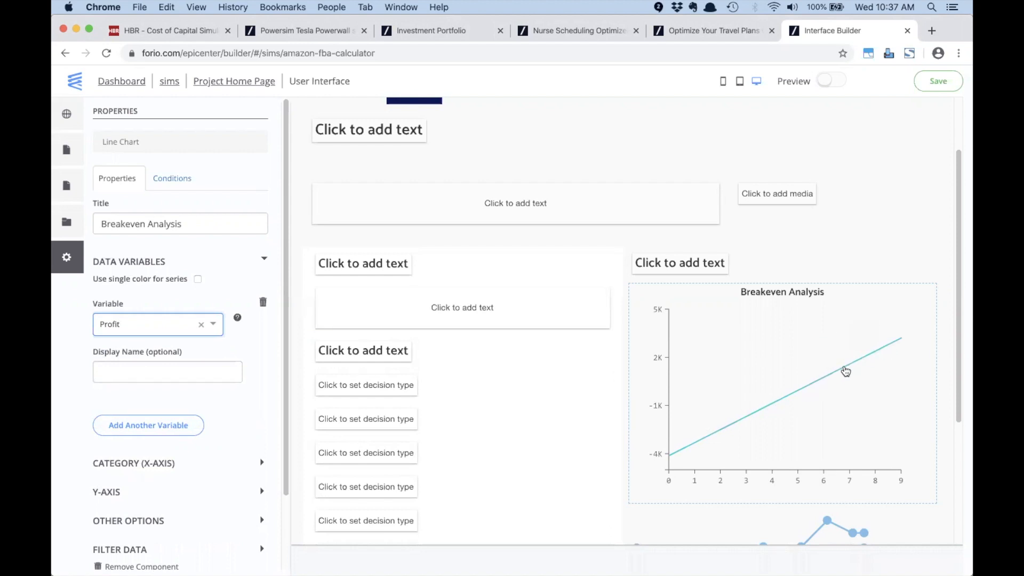
mouse_move(724, 429)
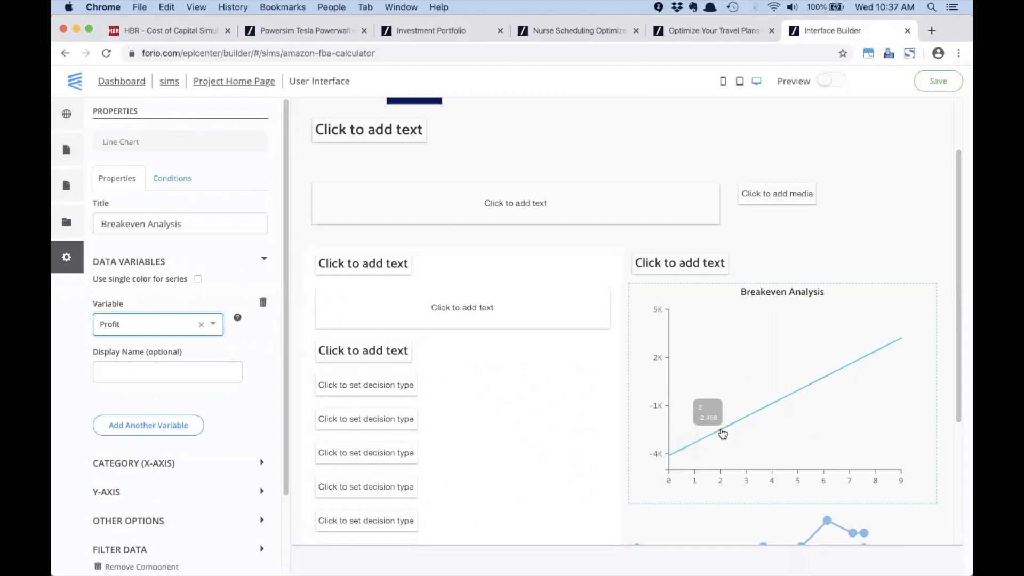
mouse_move(671, 459)
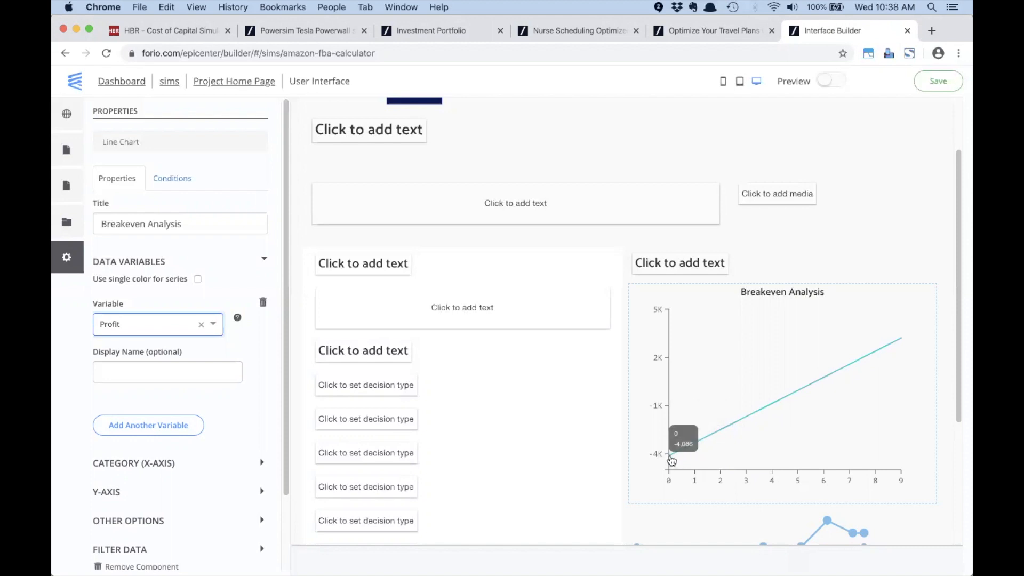
key("super+Tab")
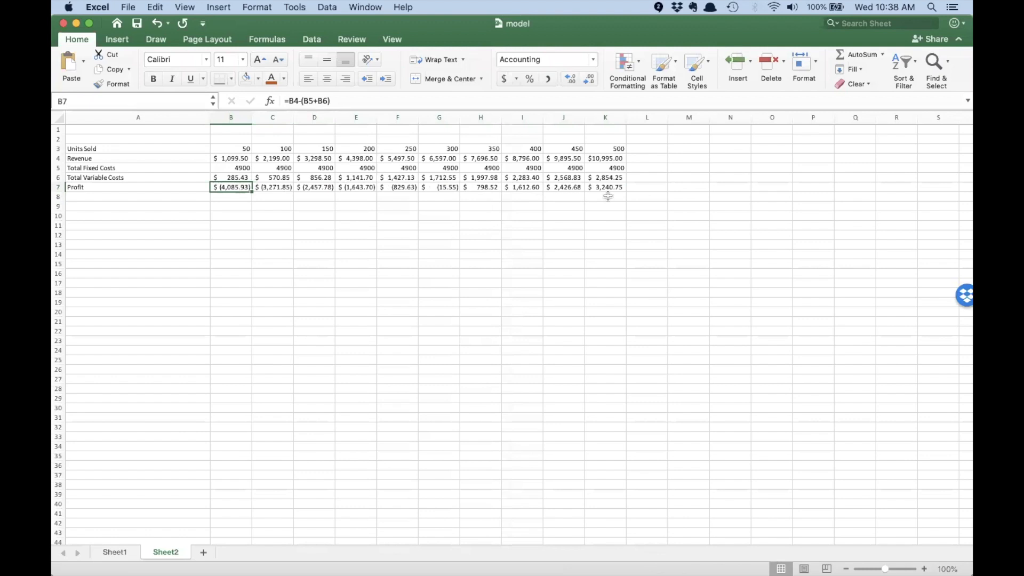
Step: Compare Excel's K7 profit formula against the values on the Profit line
left_click(608, 188)
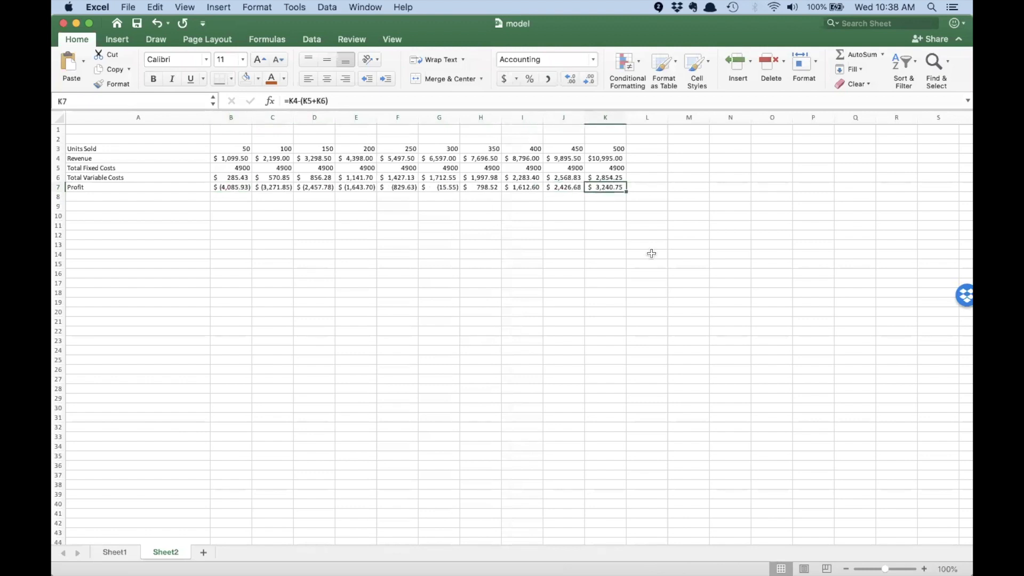
key("super+Tab")
mouse_move(901, 341)
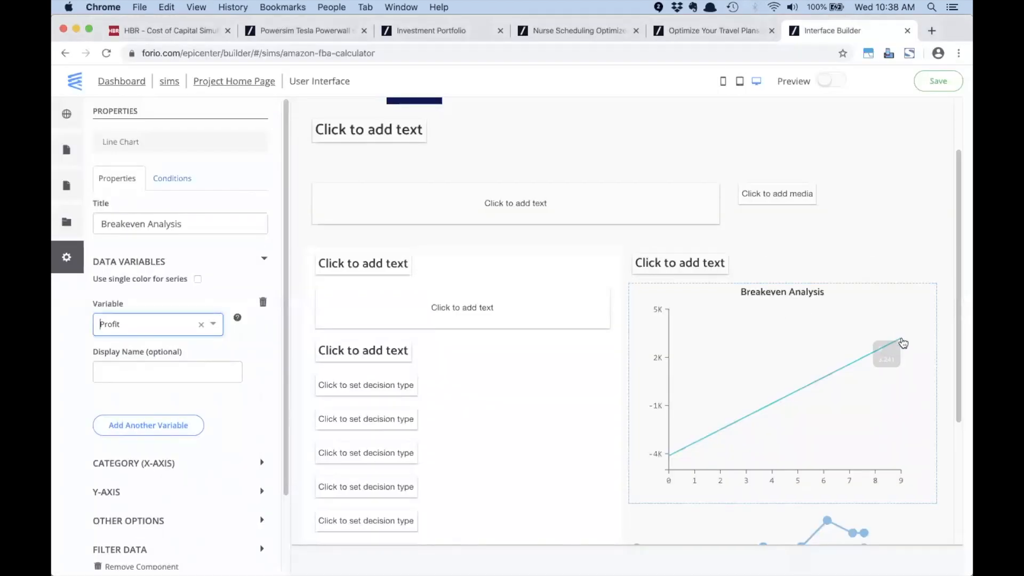
key("super+Tab")
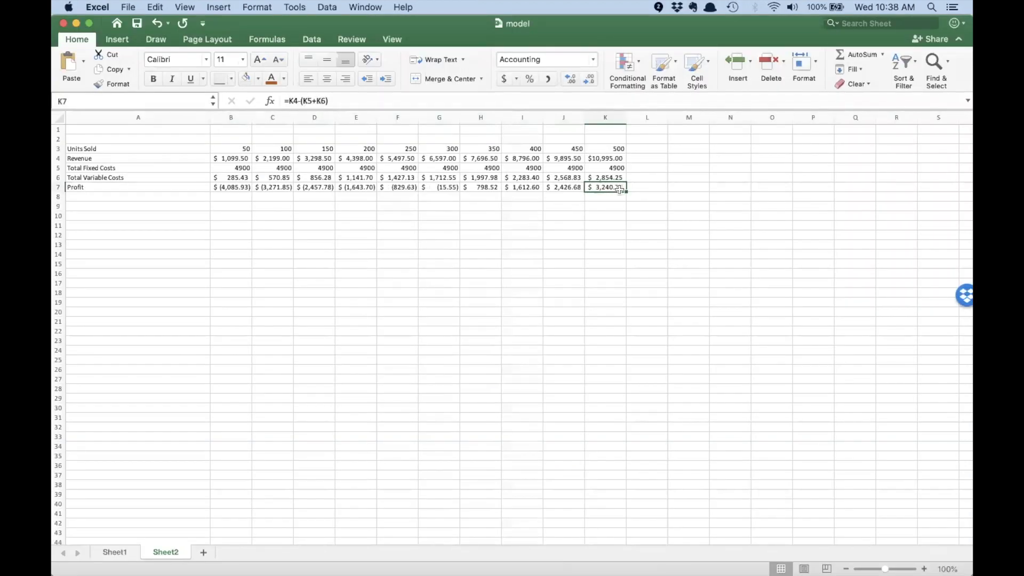
key("super+Tab")
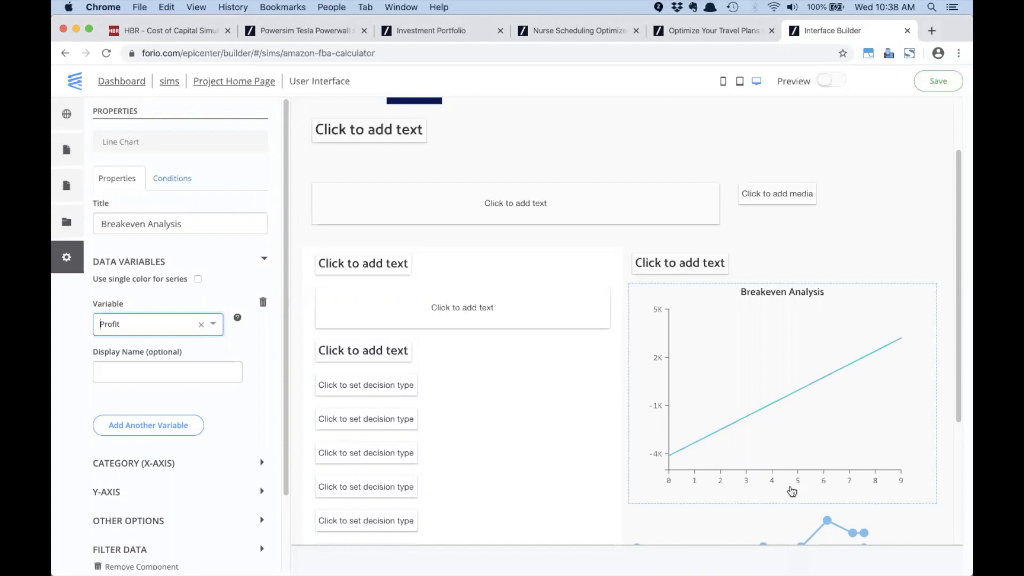
Step: Select the Units Sold through fixed cost figures in Excel, then return to the chart
key("super+Tab")
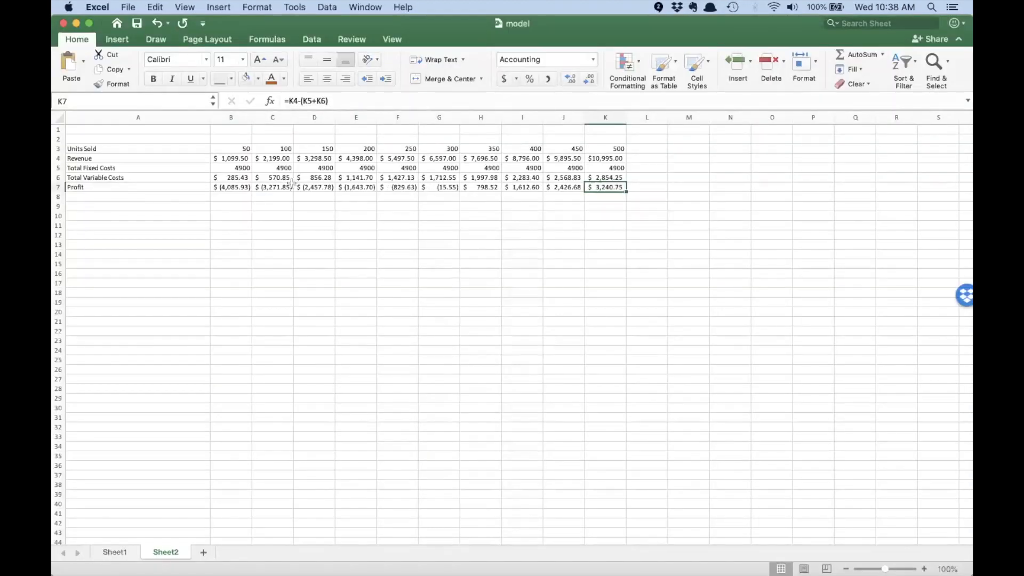
left_click_drag(219, 149, 613, 149)
key("super+Tab")
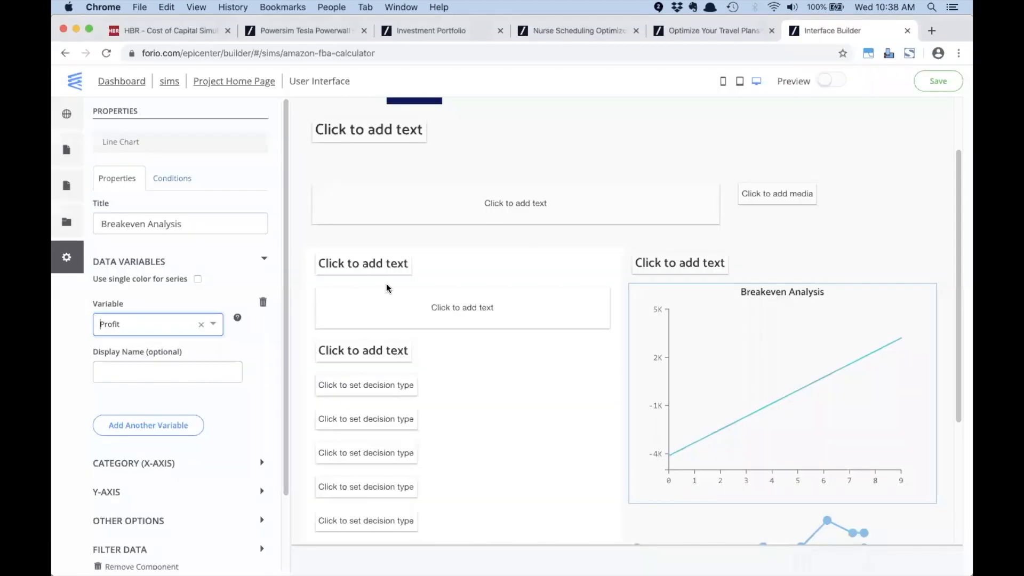
Step: Set Units_Sold as the chart's x-axis category, labelling Profit points from 50 to 500
scroll(157, 421, "down", 2)
left_click(156, 425)
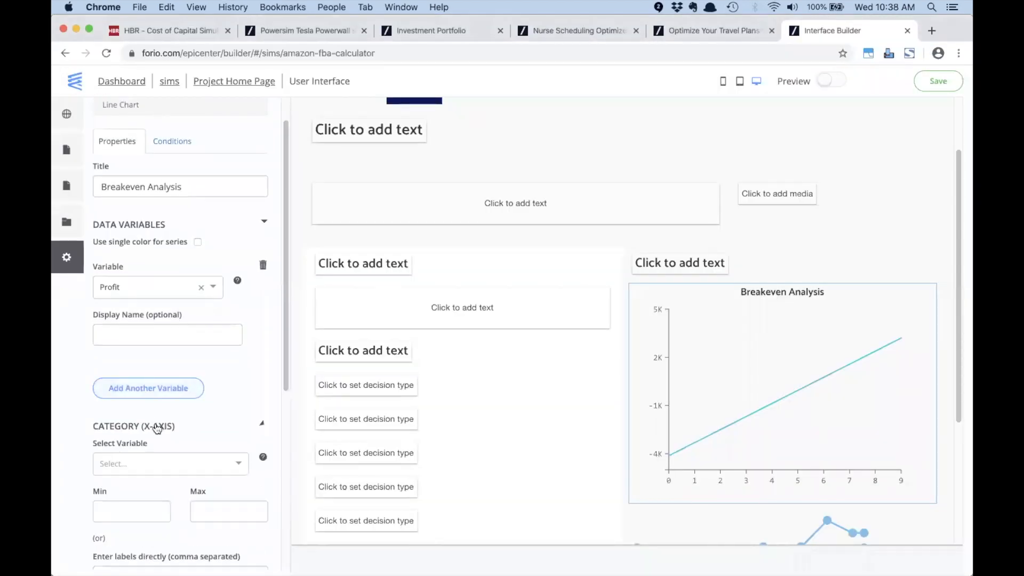
scroll(222, 388, "down", 3)
left_click(177, 402)
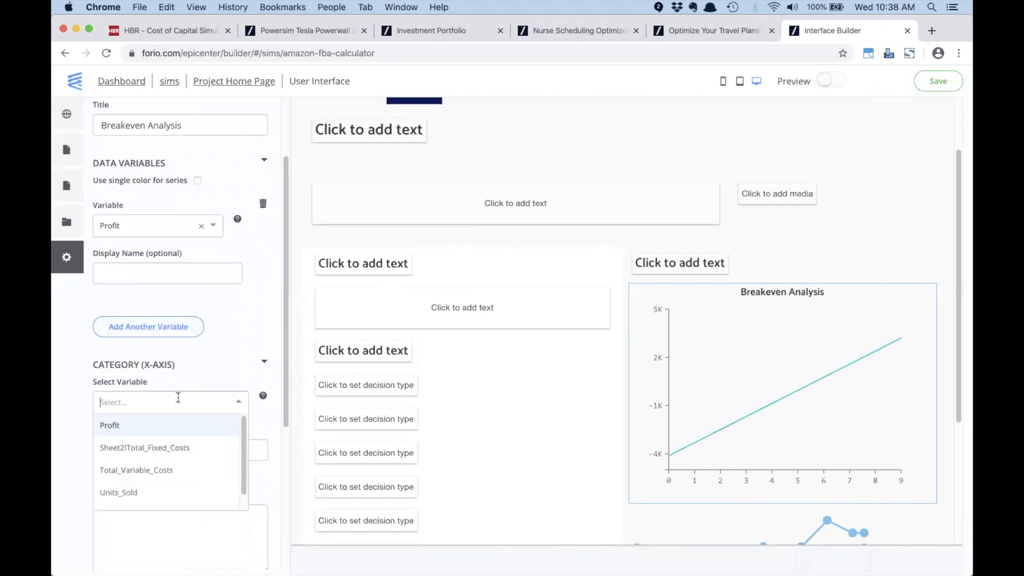
left_click(131, 494)
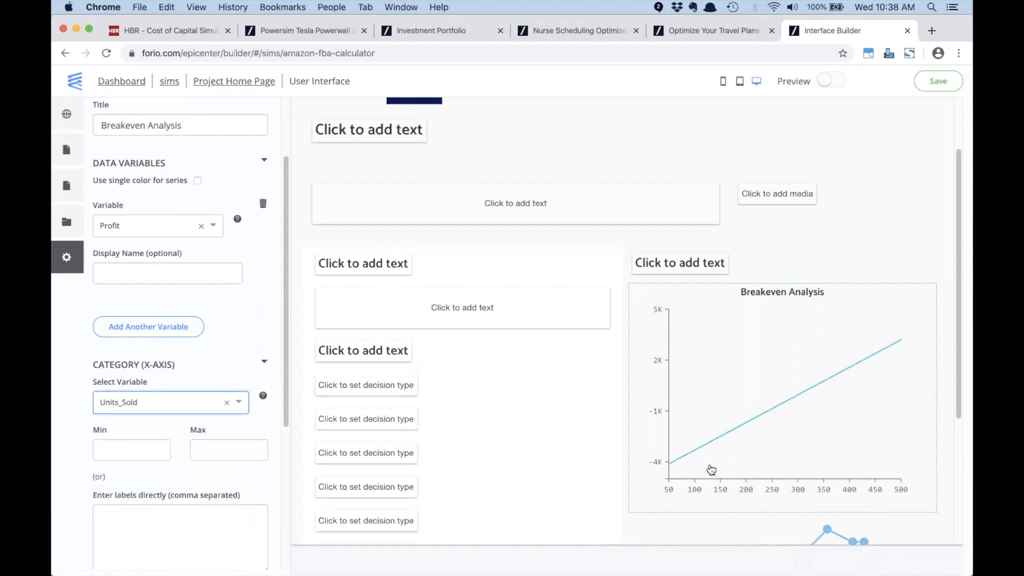
mouse_move(800, 399)
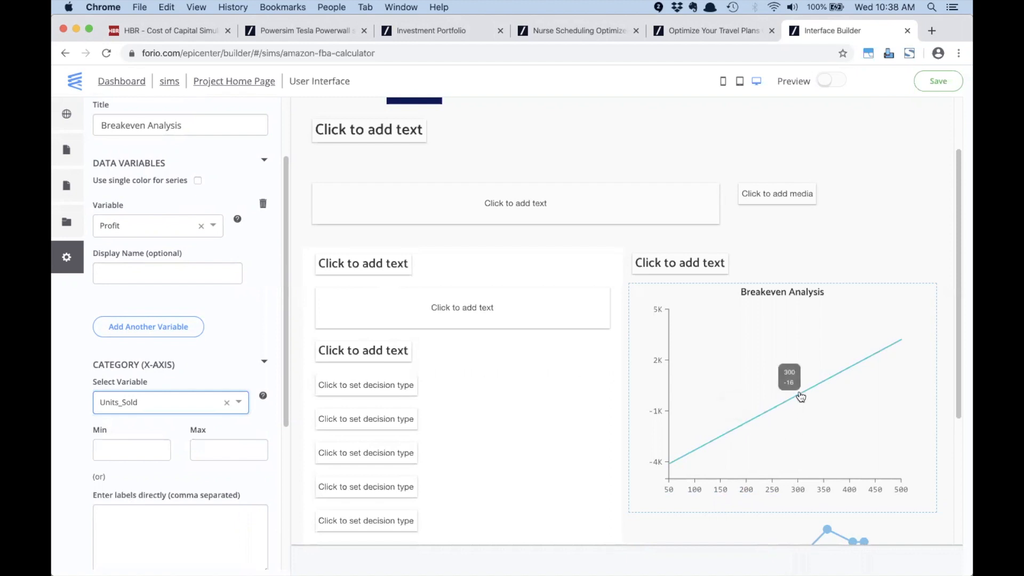
mouse_move(771, 410)
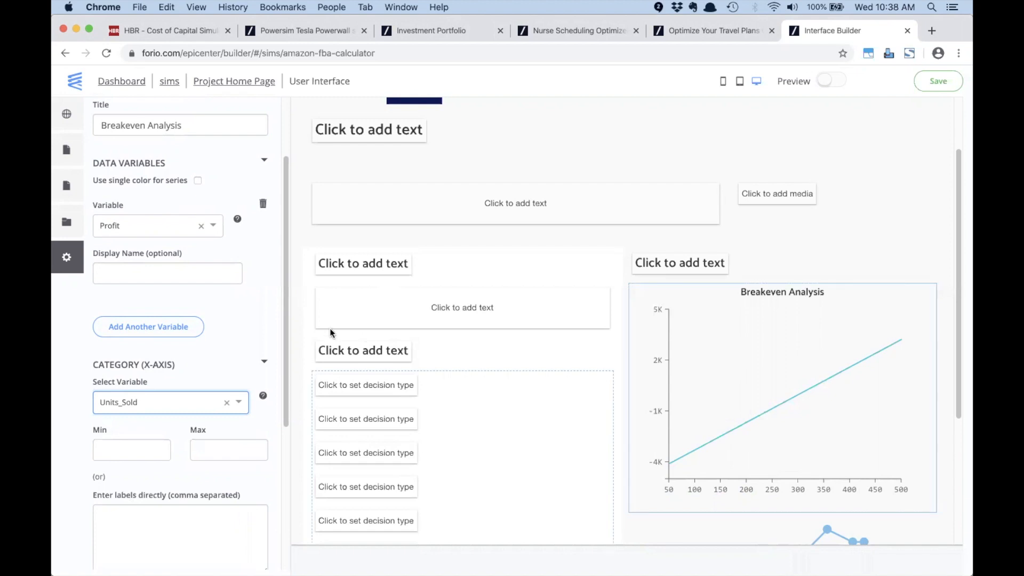
scroll(152, 294, "up", 2)
scroll(152, 294, "down", 4)
scroll(152, 294, "down", 5)
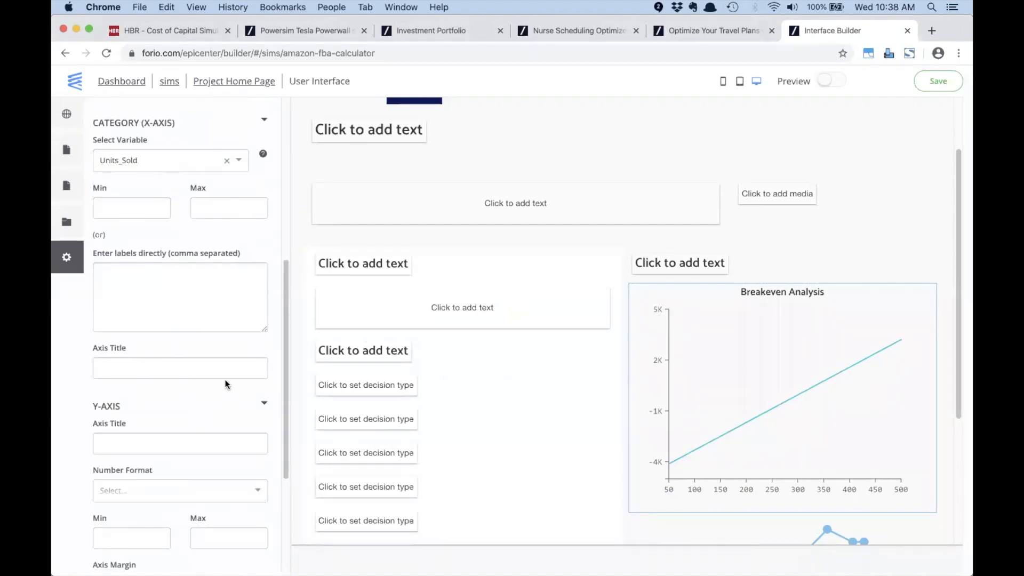
Step: Format the chart's y-axis values as $#,##0 dollars with thousands separators
scroll(225, 379, "down", 2)
left_click(215, 430)
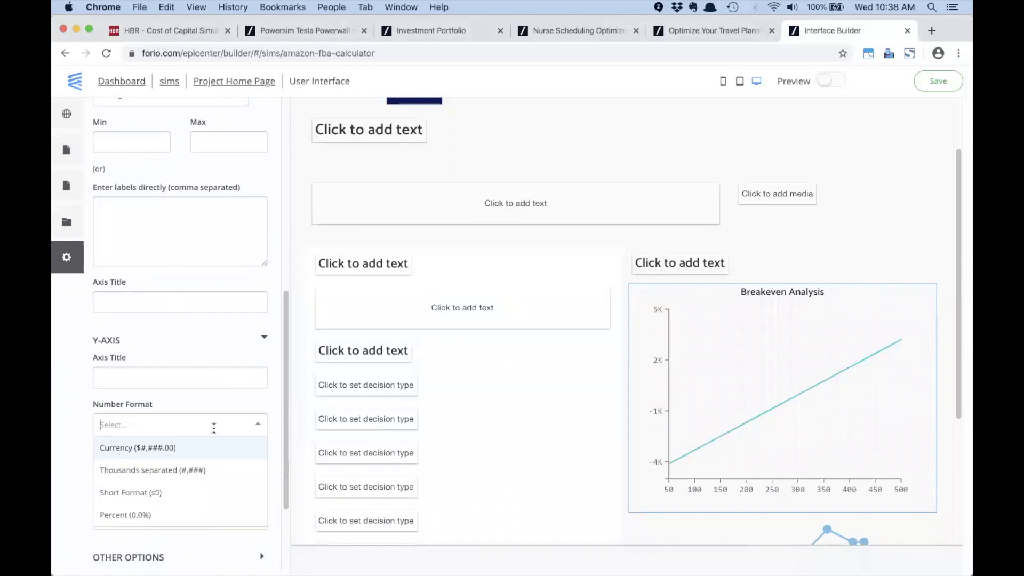
type("$")
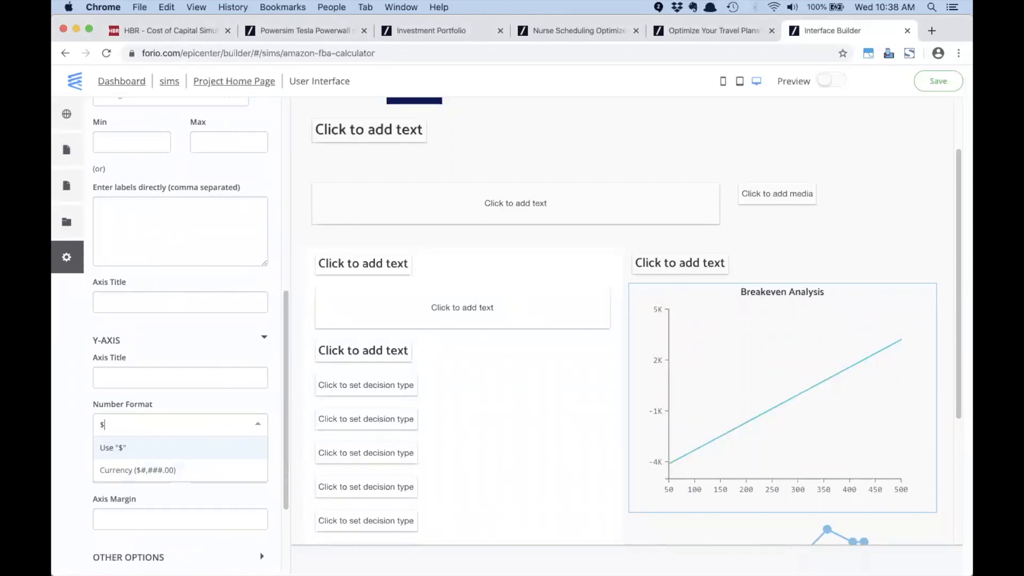
type("#")
key("Return")
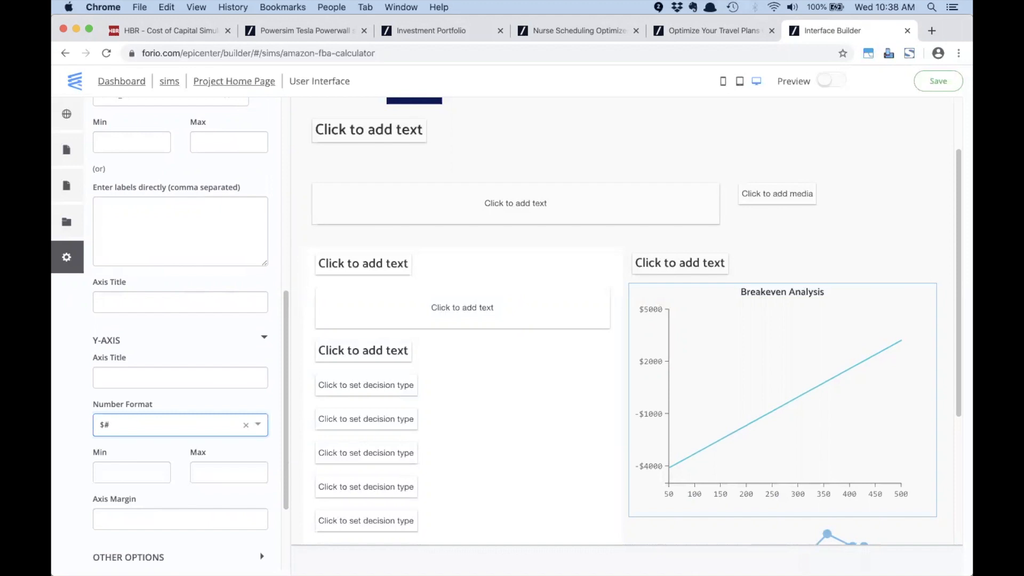
left_click(169, 425)
type("$")
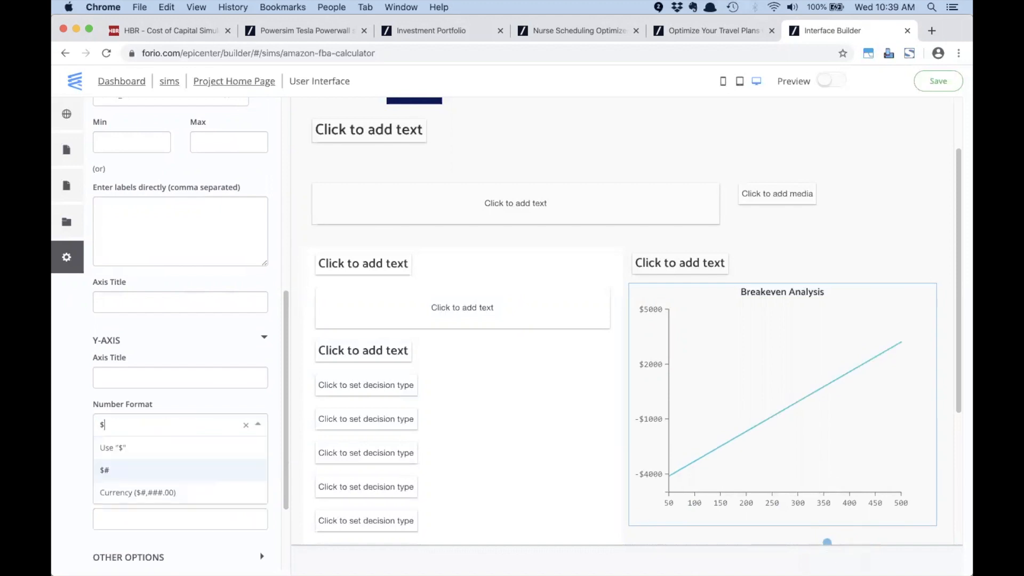
type("#,#")
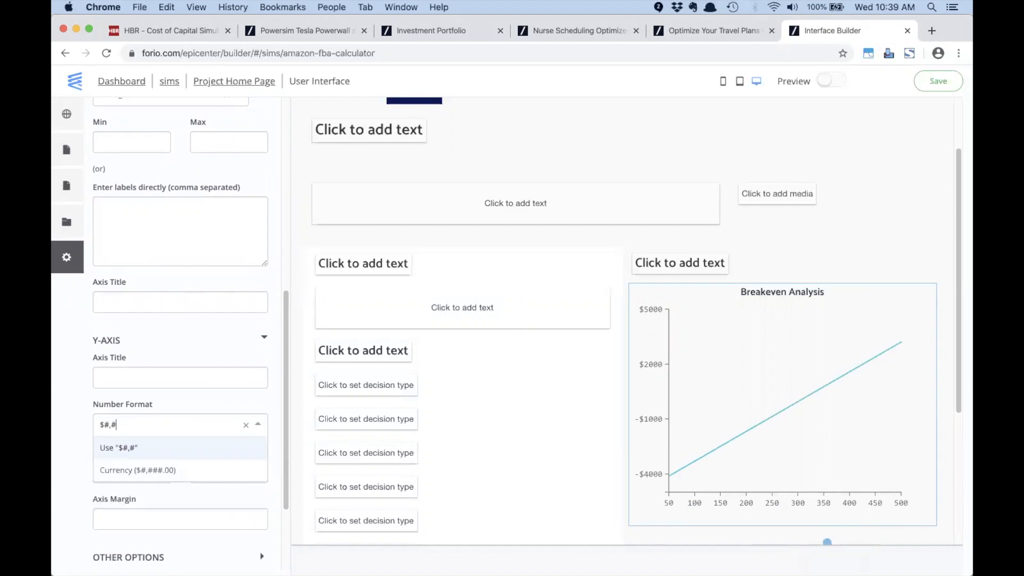
type("#0")
key("Return")
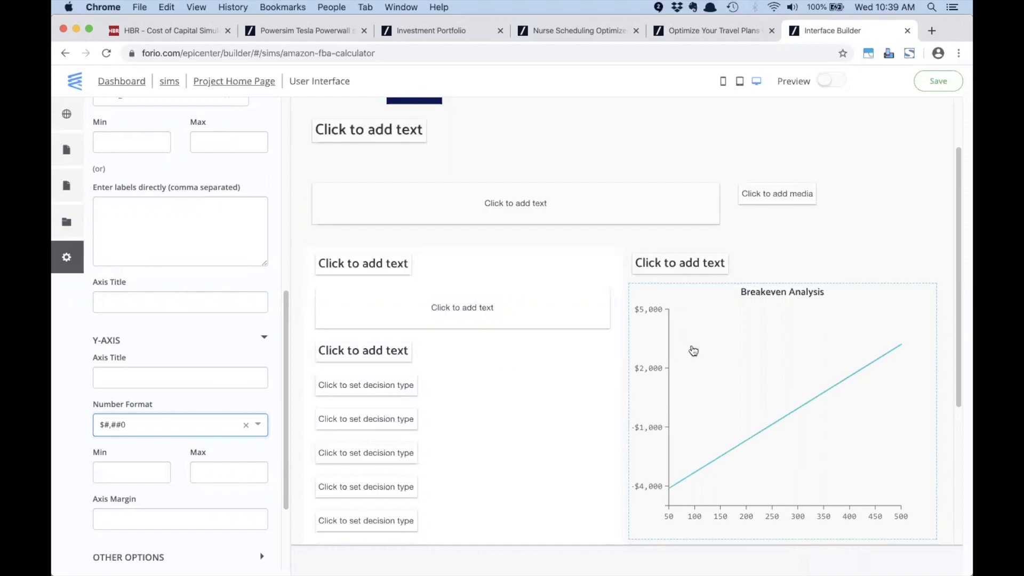
scroll(690, 349, "down", 2)
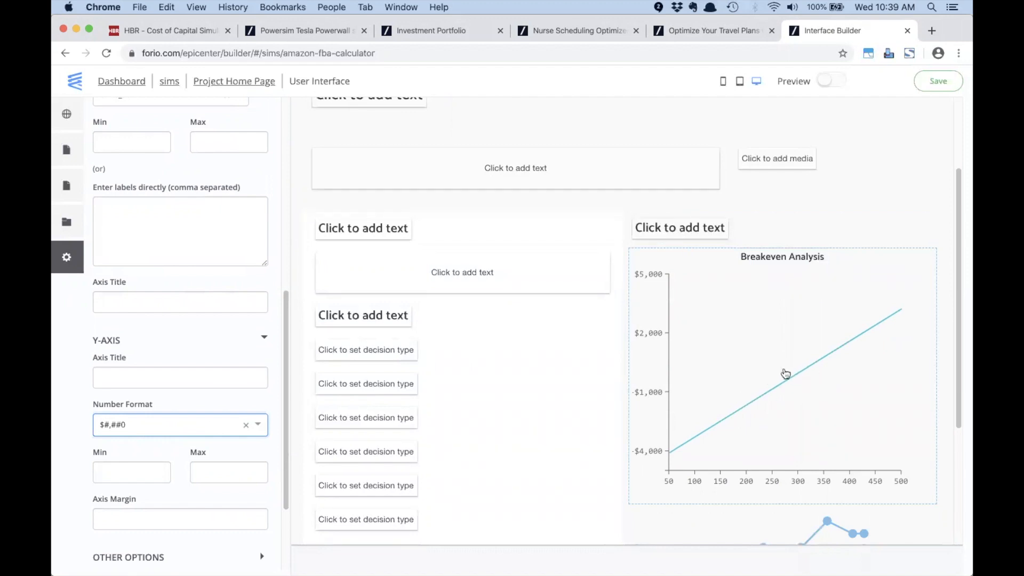
Step: Select the empty heading above the breakeven chart, then switch to Excel
mouse_move(799, 377)
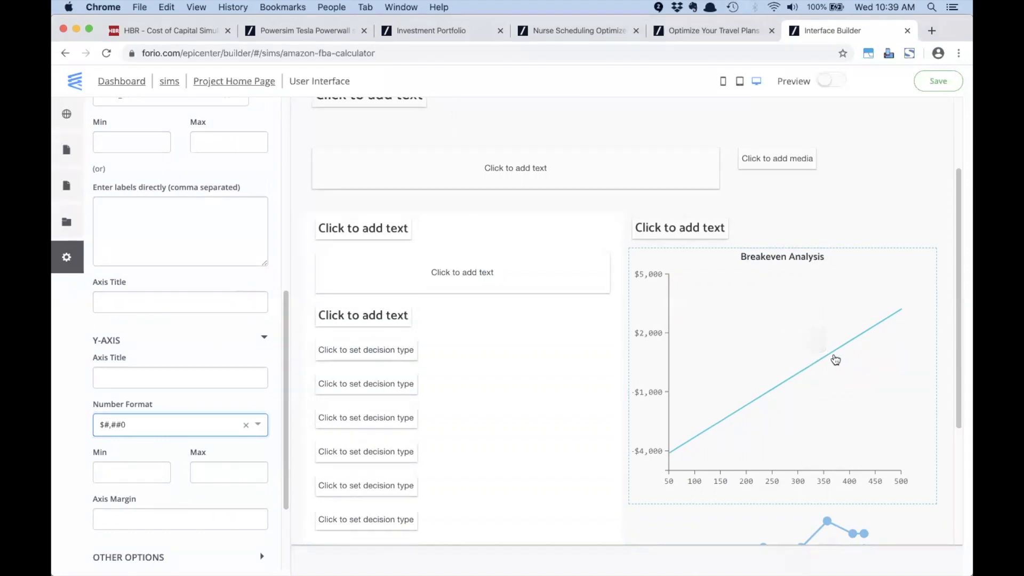
left_click(681, 233)
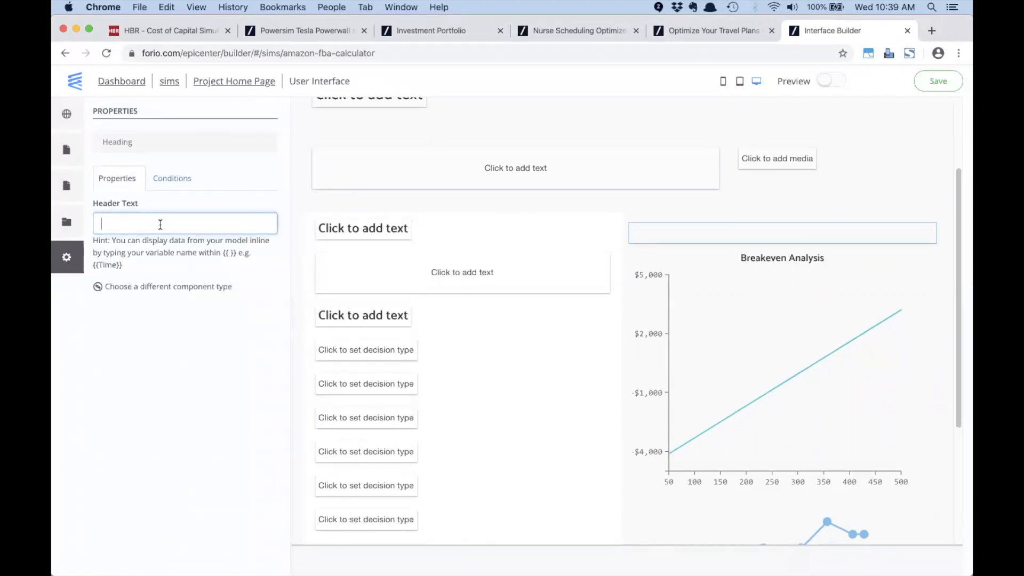
key("super+Tab")
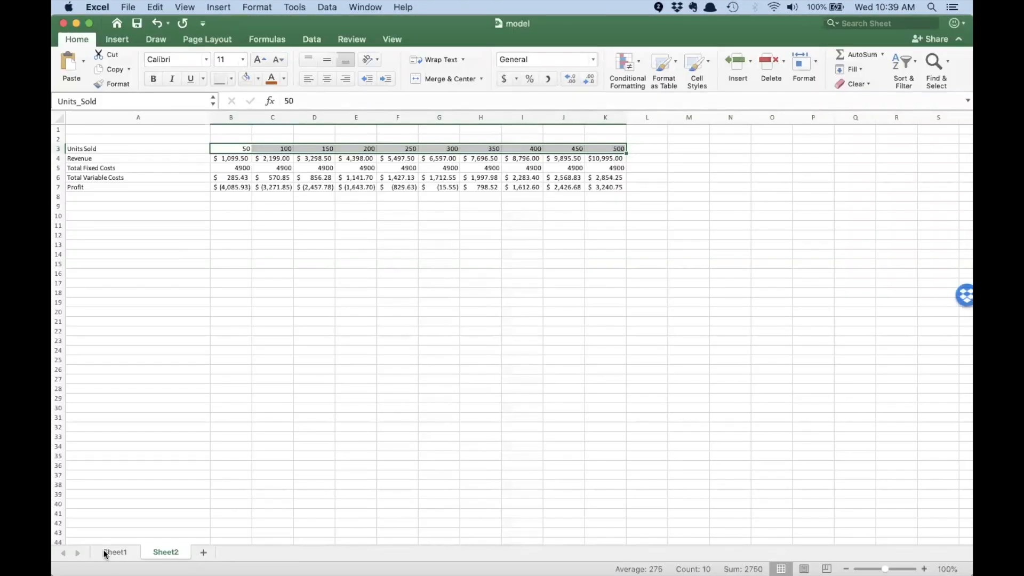
Step: On Sheet1, copy the name Units_to_Breakeven from the 301.0 breakeven cell I6
left_click(107, 553)
left_click(715, 217)
left_click(802, 216)
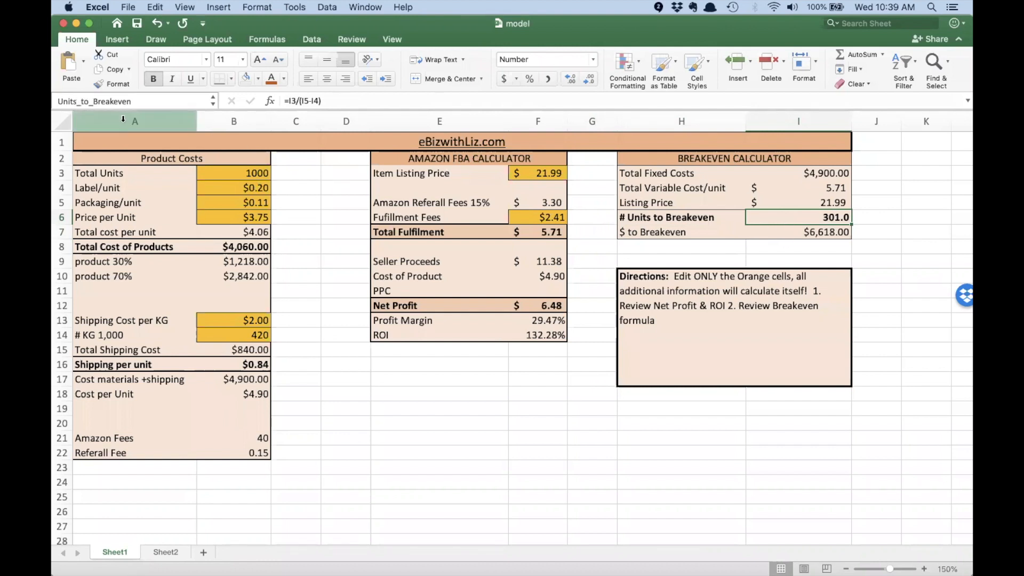
left_click(110, 100)
key("super+c")
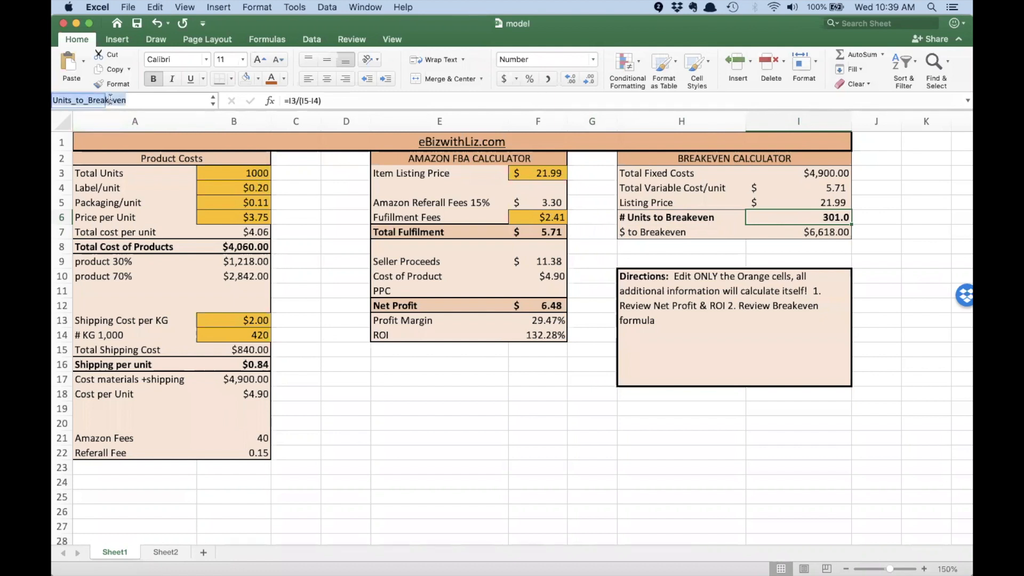
key("super+Tab")
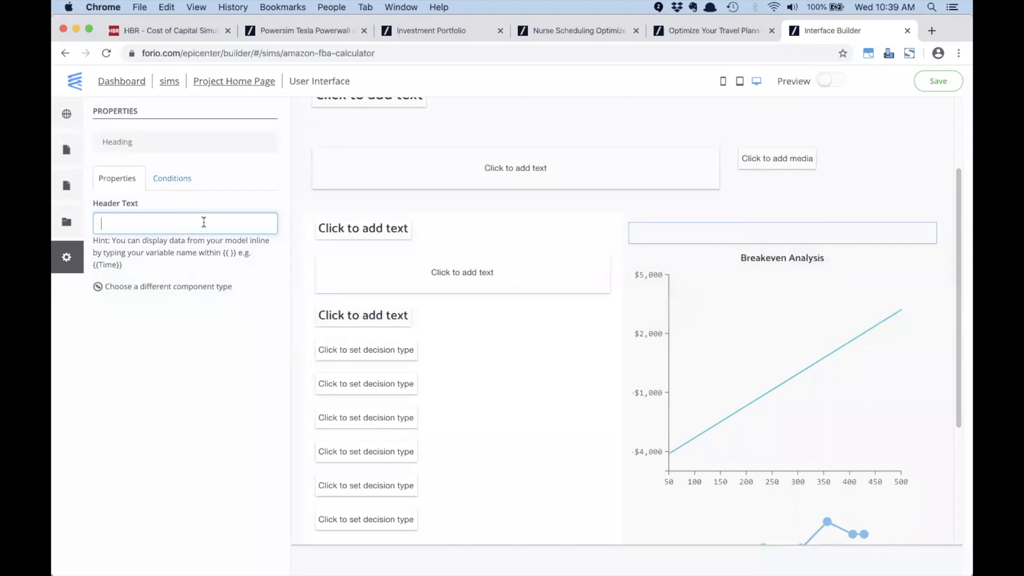
Step: Set the chart heading to 'You will breakeven if you sell {{Units_to_Breakeven|#,##0}} units.'
type("You will break e")
key("BackSpace")
type("ev")
key("BackSpace")
key("BackSpace")
type("even")
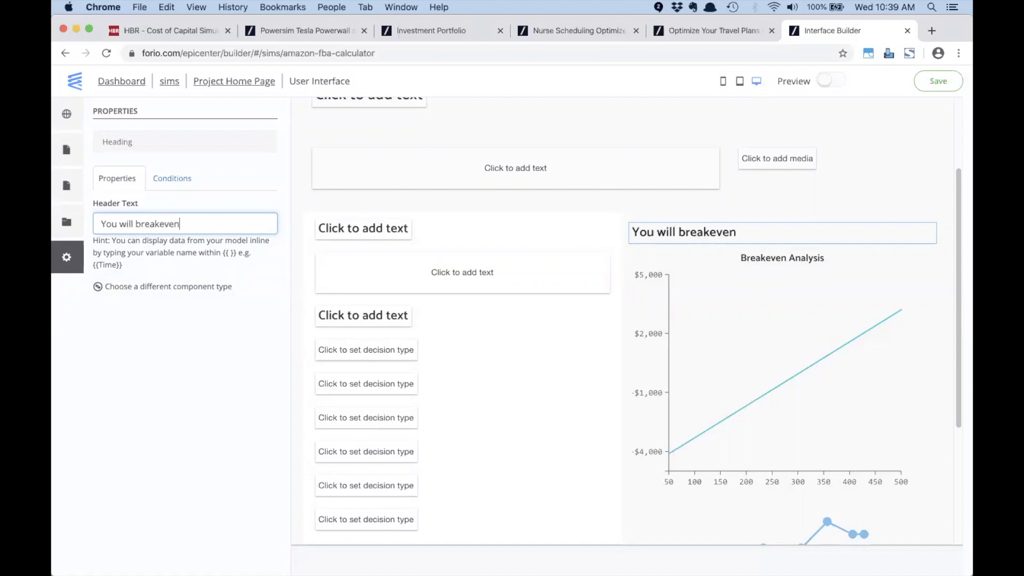
type(" if you sell {{")
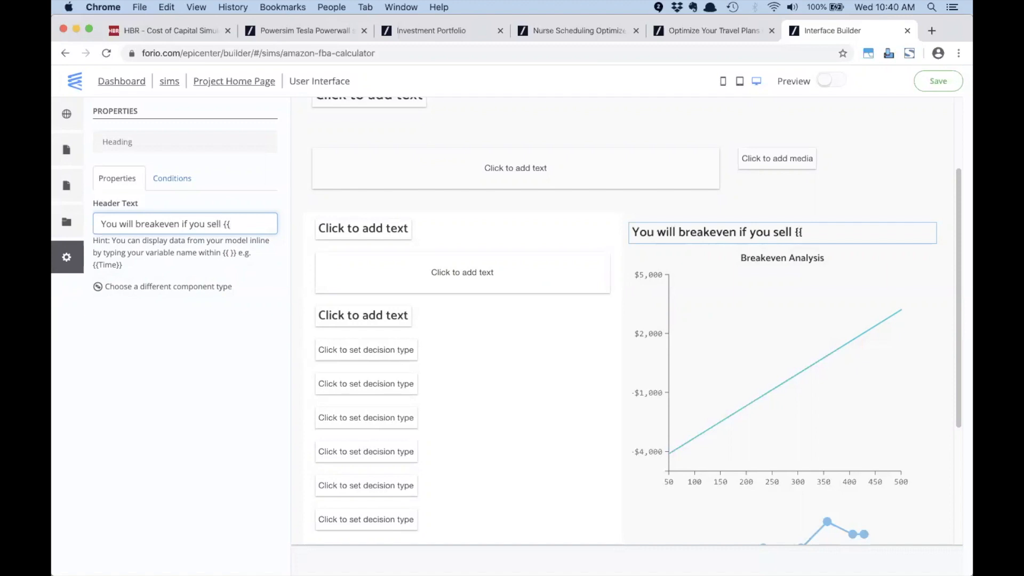
key("super+v")
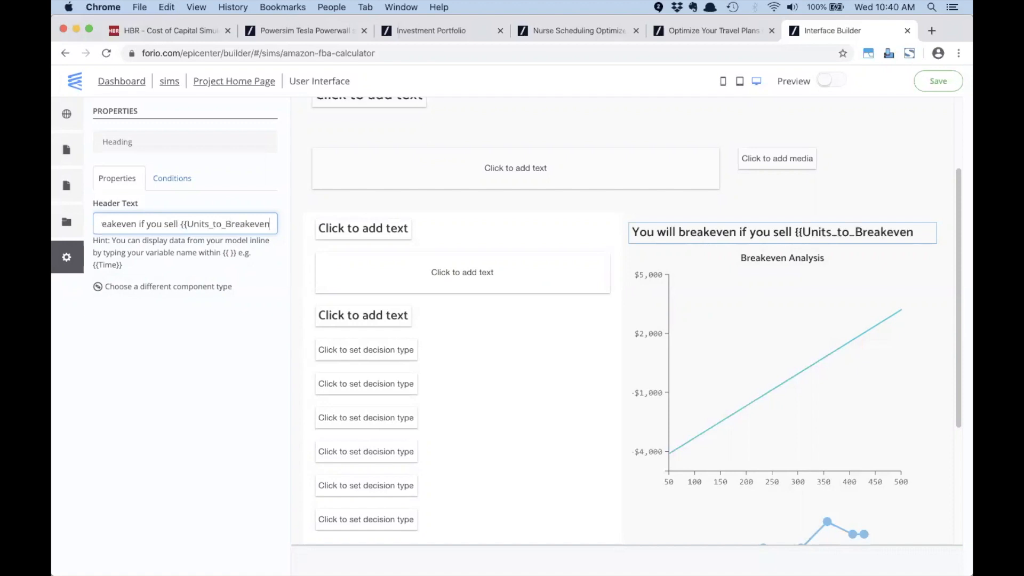
type("}")
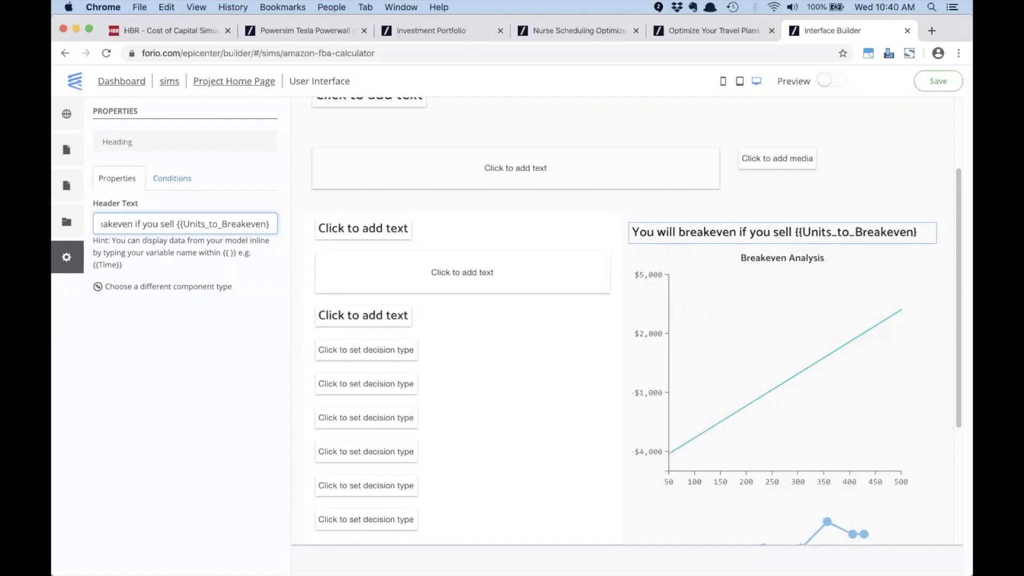
type("} u")
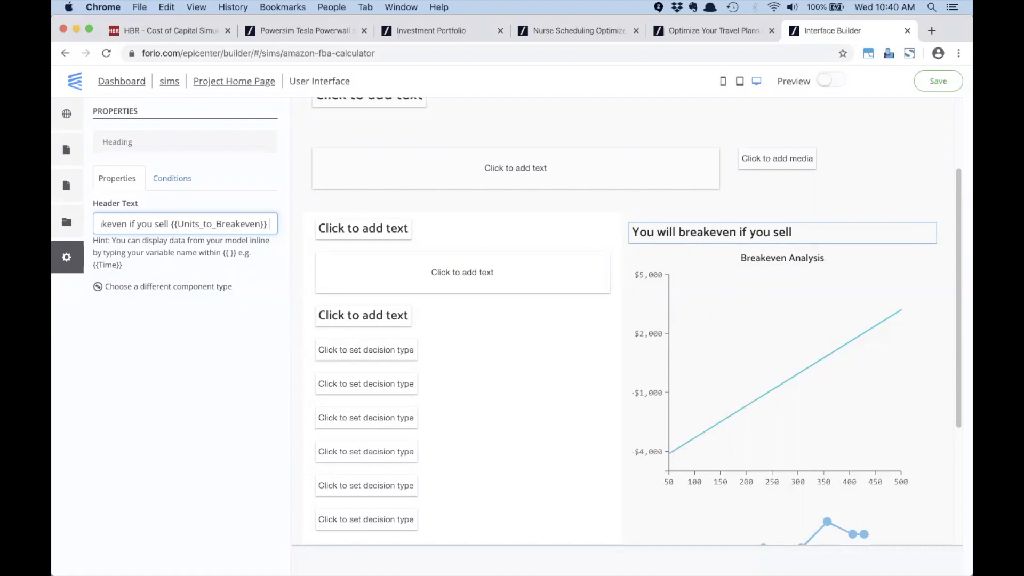
type("nits.")
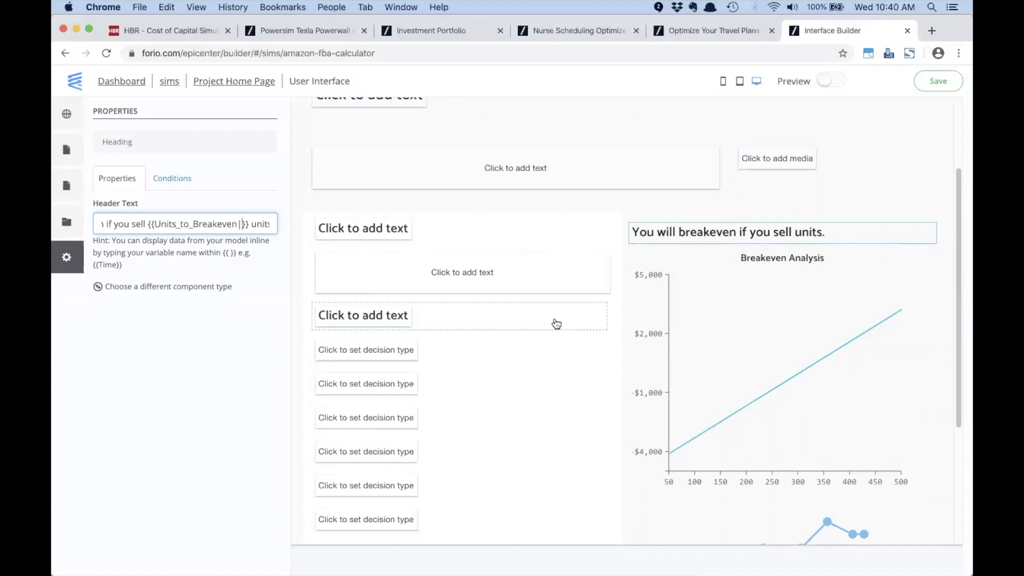
type("#,##0")
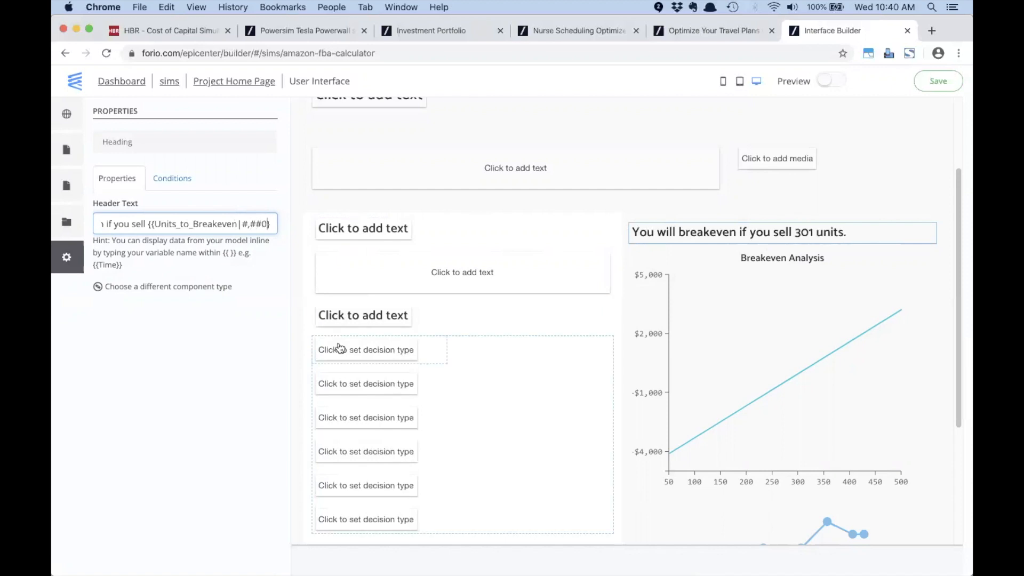
left_click(209, 309)
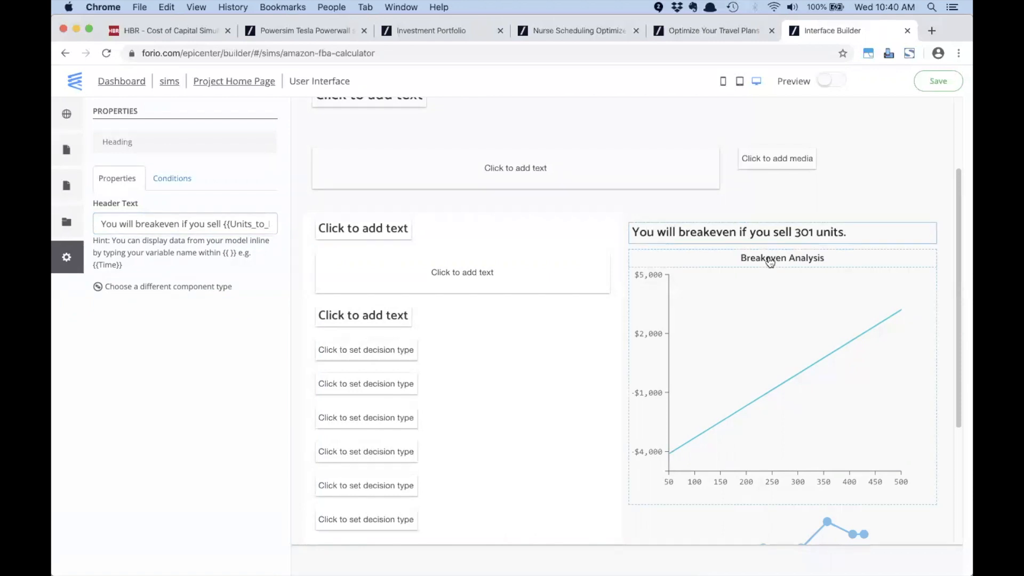
Step: Add the heading 'Enter your assumptions below' above the Calculator page's decision slots
scroll(758, 277, "down", 5)
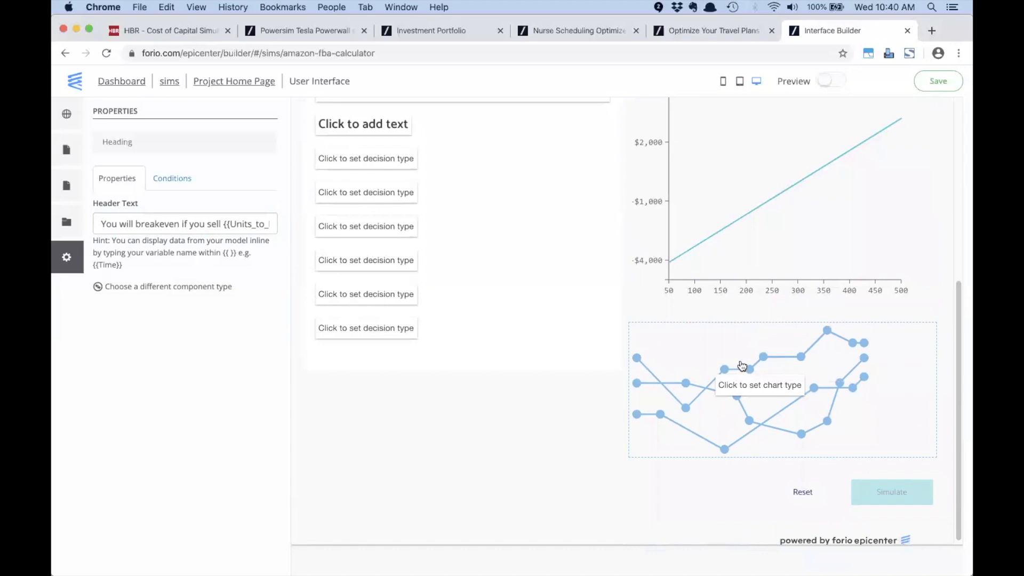
scroll(498, 210, "up", 2)
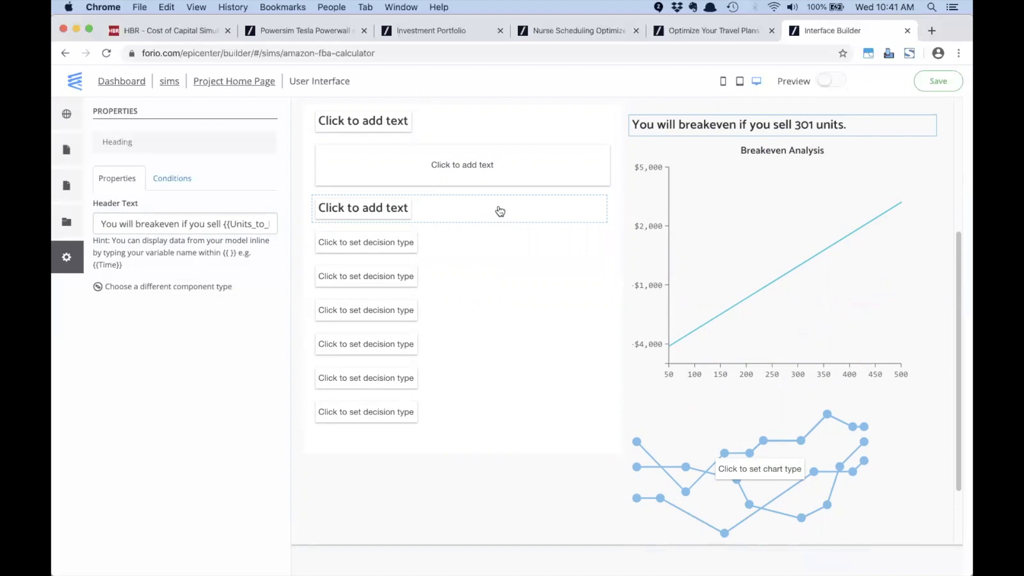
scroll(415, 165, "up", 3)
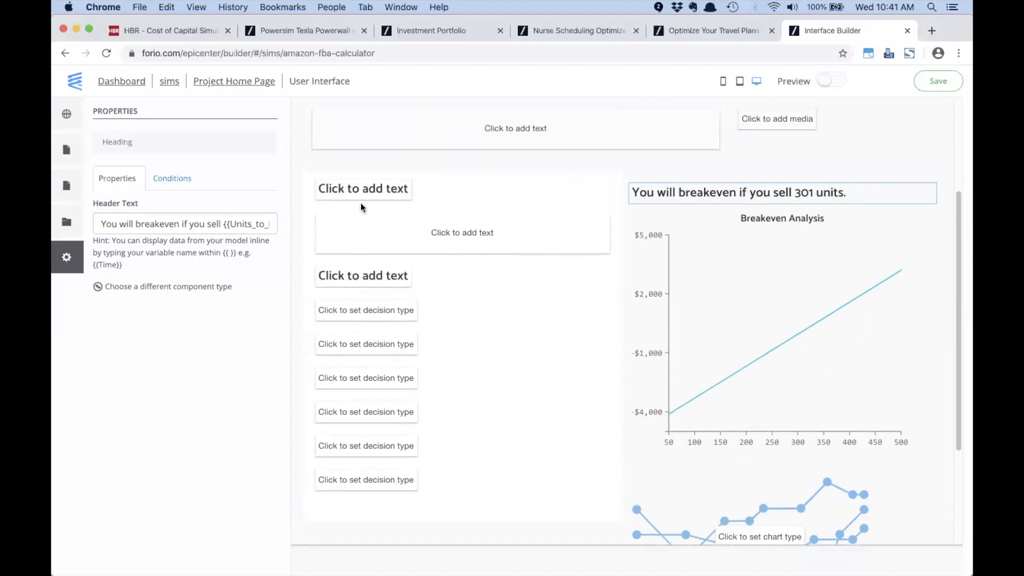
left_click(357, 275)
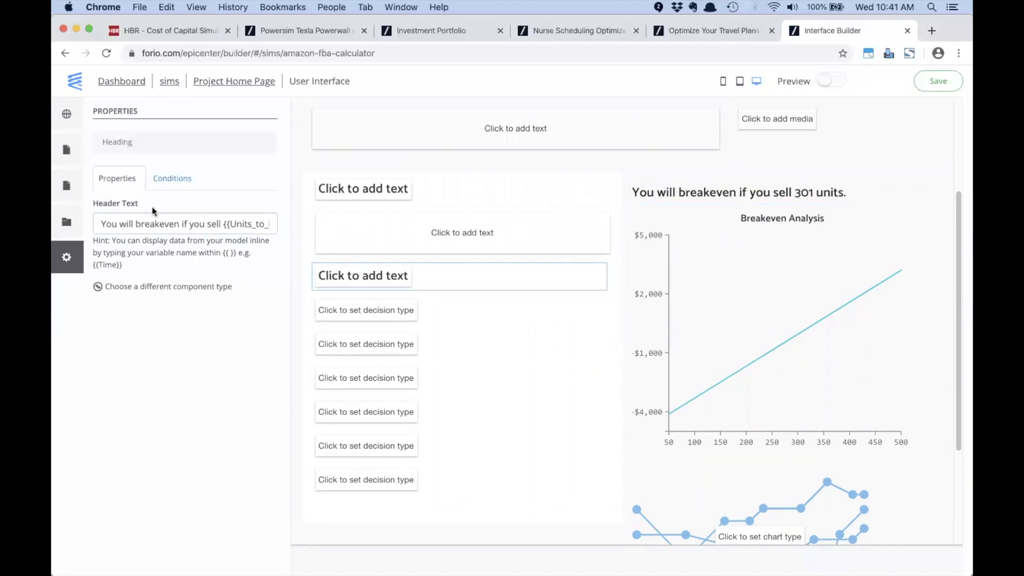
left_click(401, 337)
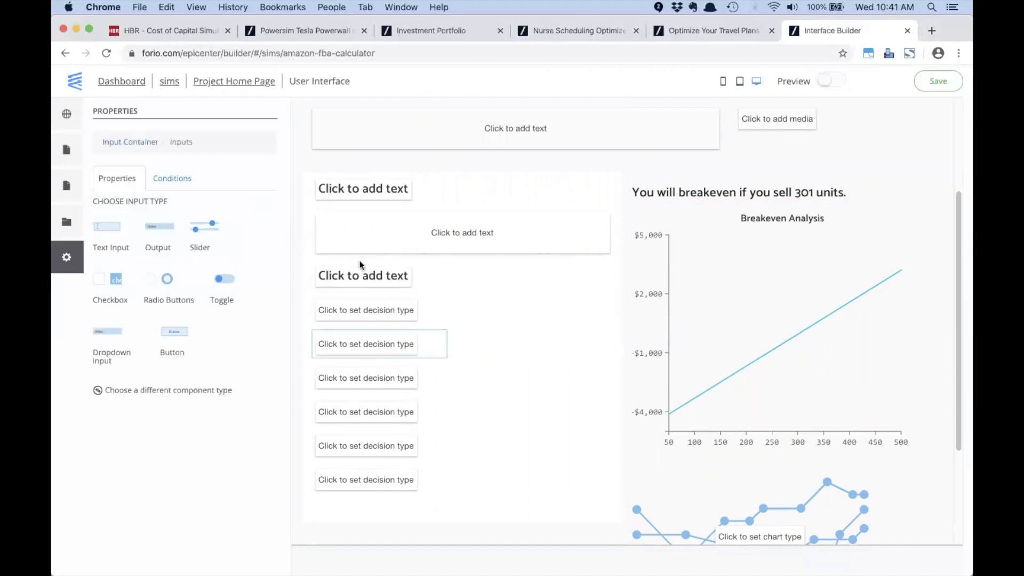
left_click(361, 274)
type("Enter")
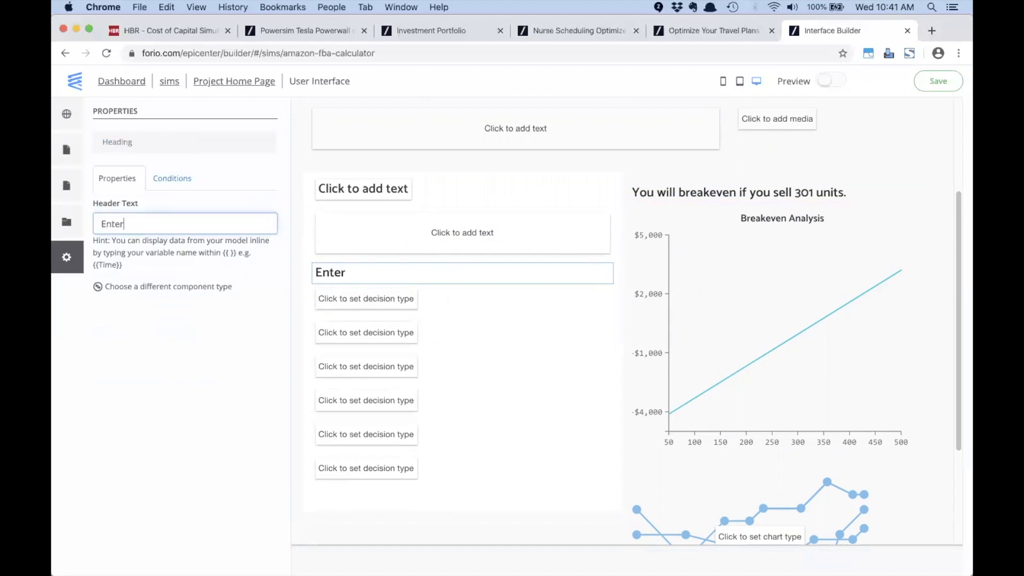
type(" your assump")
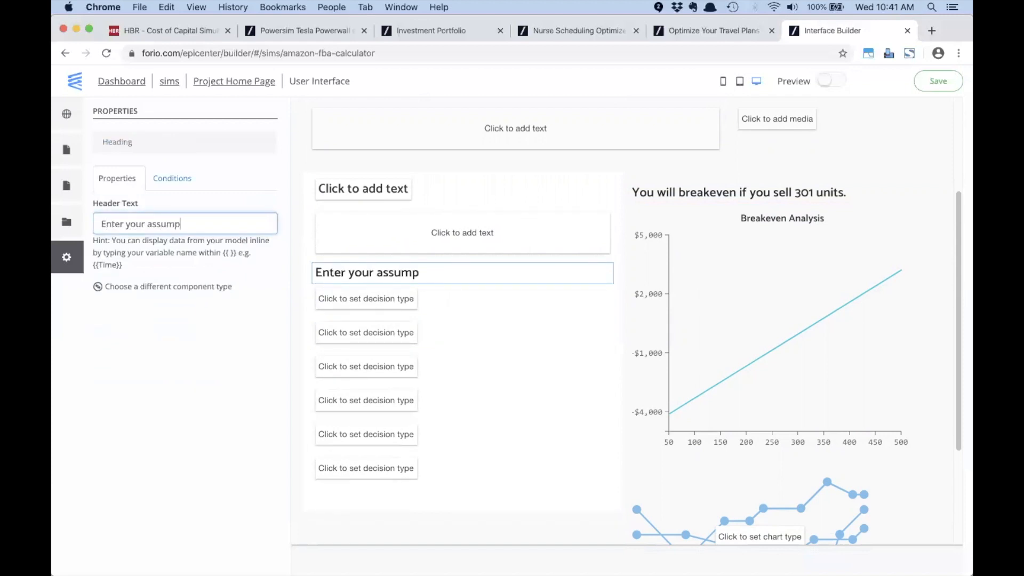
type("tions below")
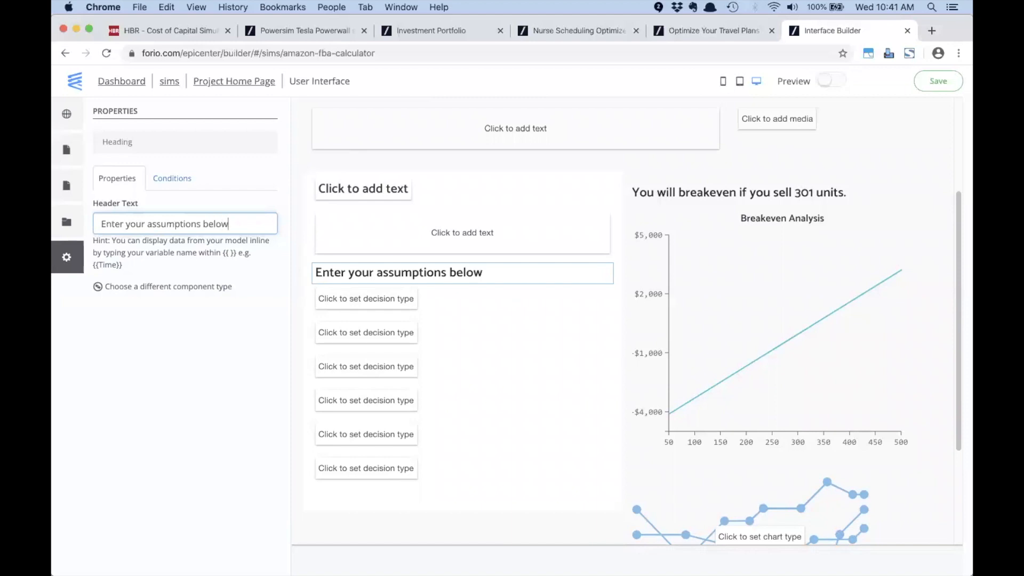
left_click(342, 302)
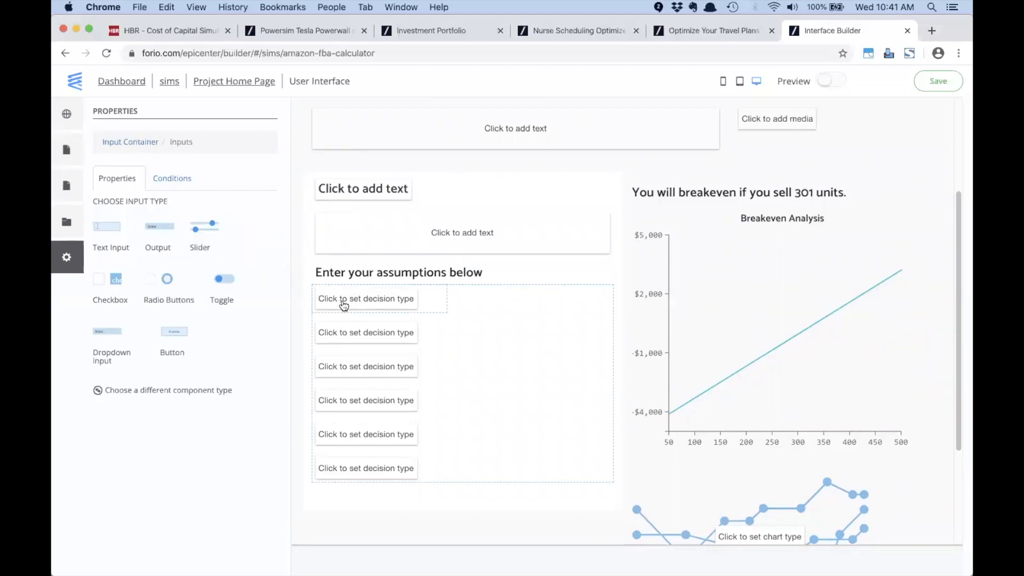
key("super+Tab")
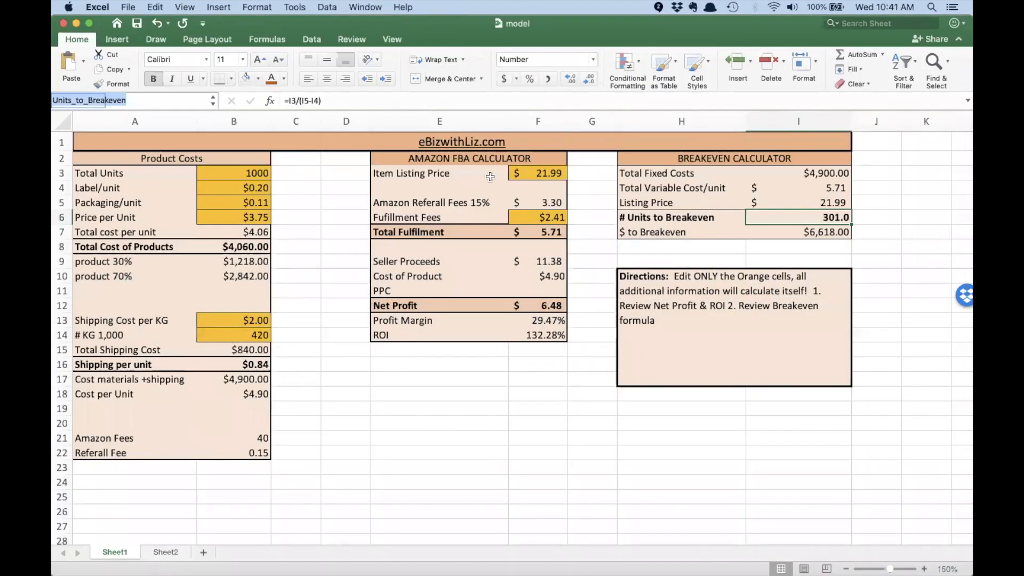
Step: Check the named cells F3 list price, F5 referral fees, F6 fulfillment fees and F12 net profit
left_click(539, 173)
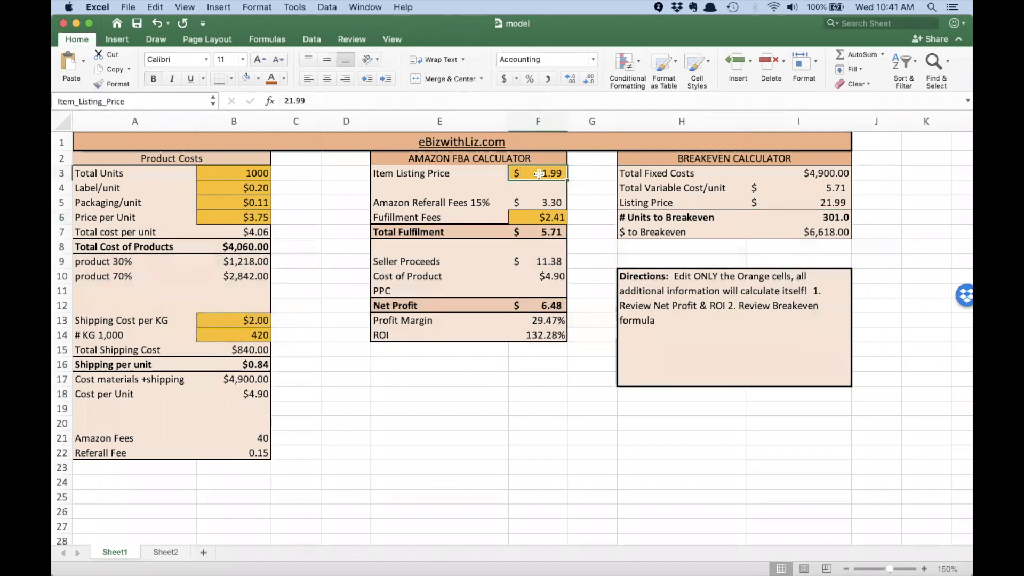
left_click(530, 202)
left_click(531, 217)
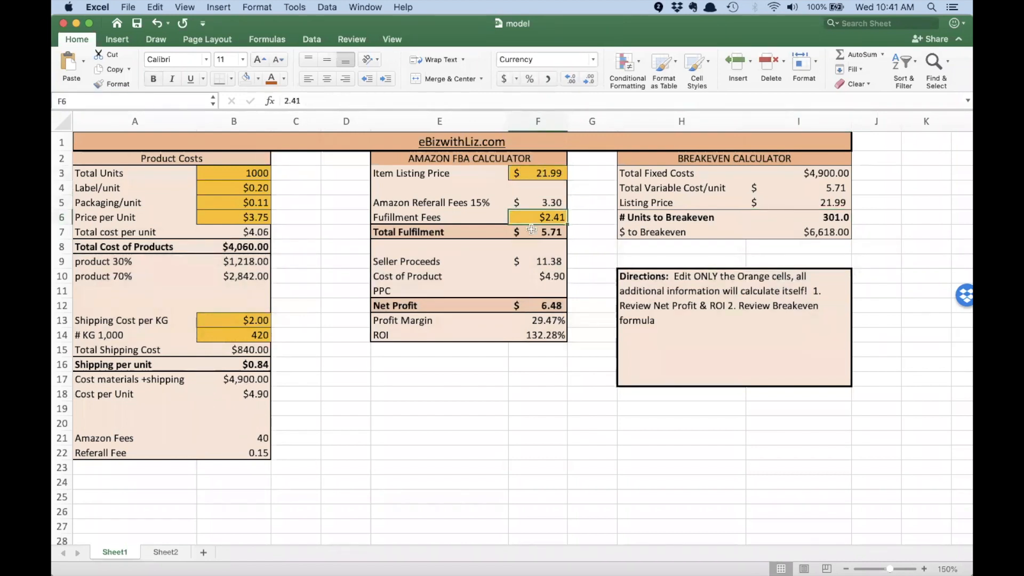
left_click(532, 306)
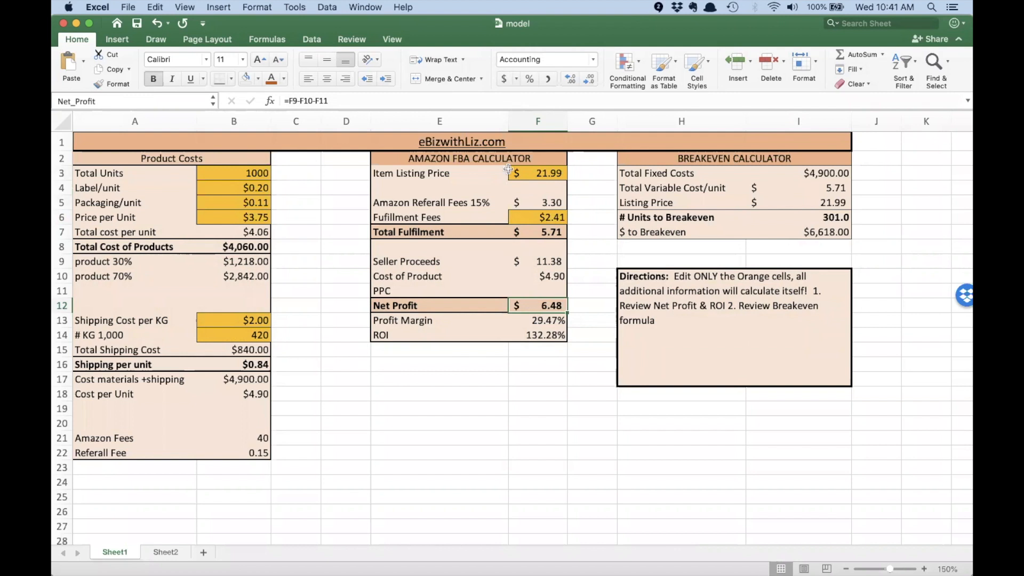
left_click(528, 175)
key("Right")
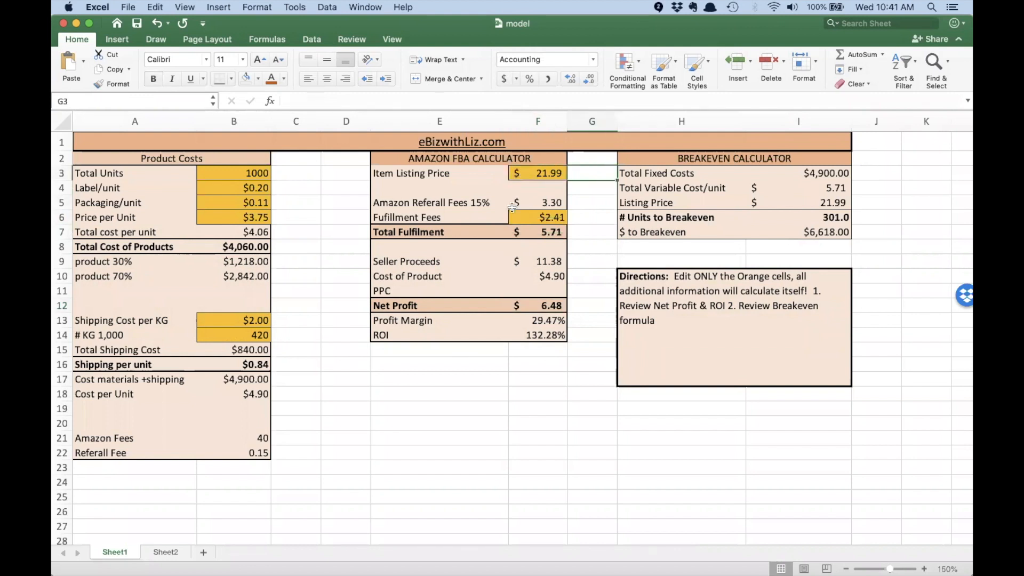
key("super+Tab")
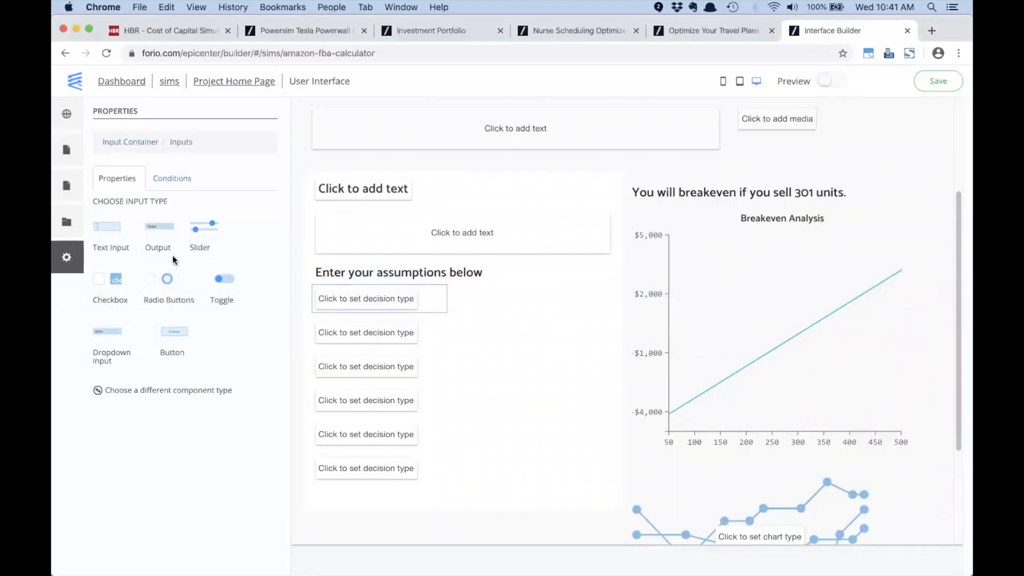
Step: Make the first assumption a 'List Price of Item' text input on Item_Listing_Price, shown as currency ($21.99)
left_click(106, 230)
double_click(134, 220)
type("List Price of ")
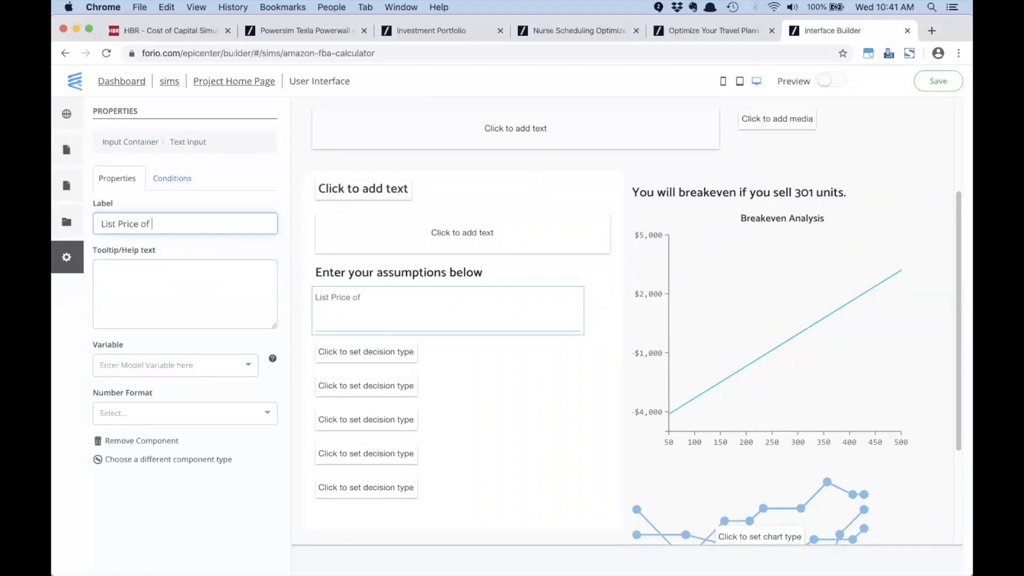
type("Item")
left_click(171, 364)
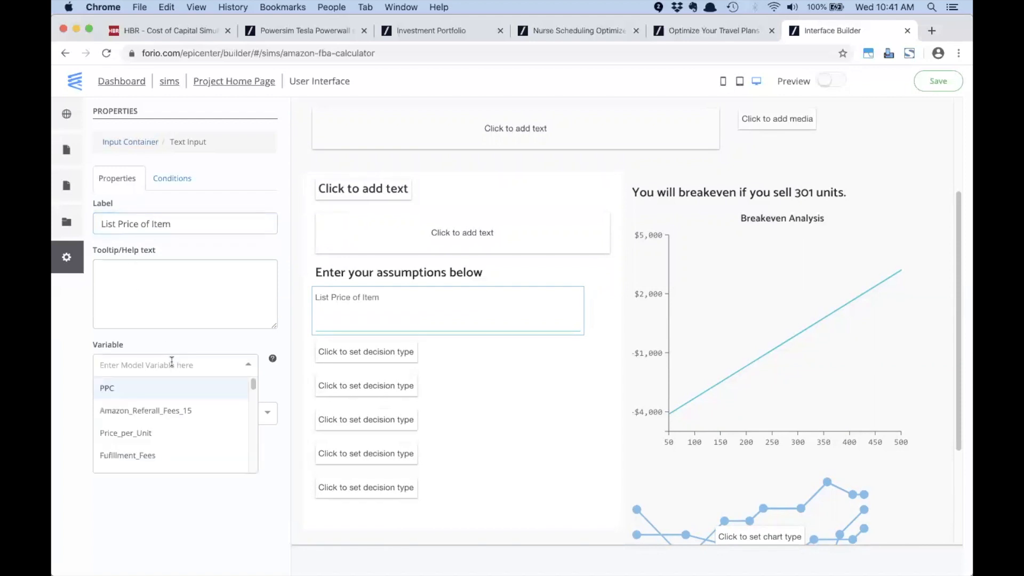
type("iterm")
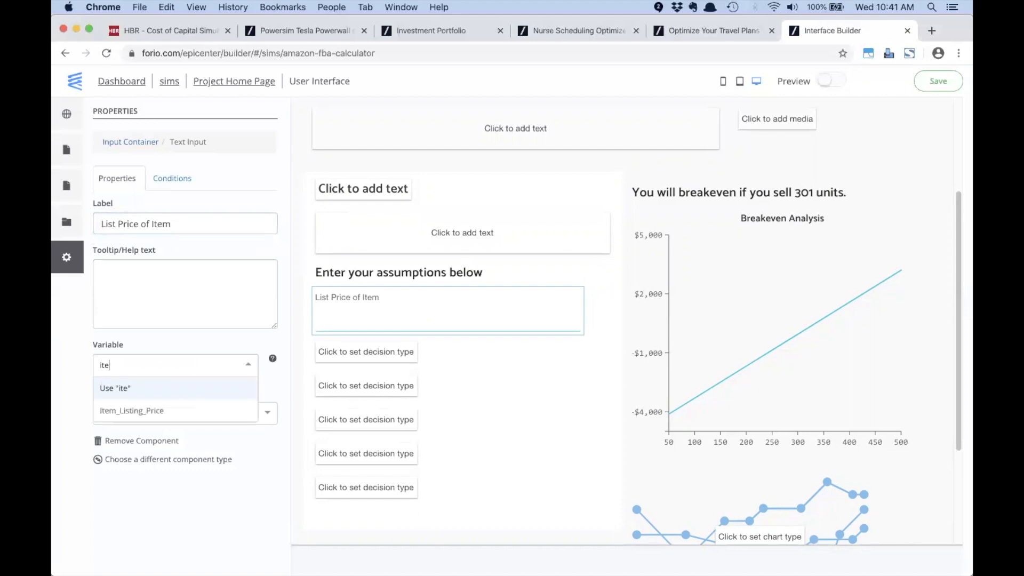
left_click(159, 410)
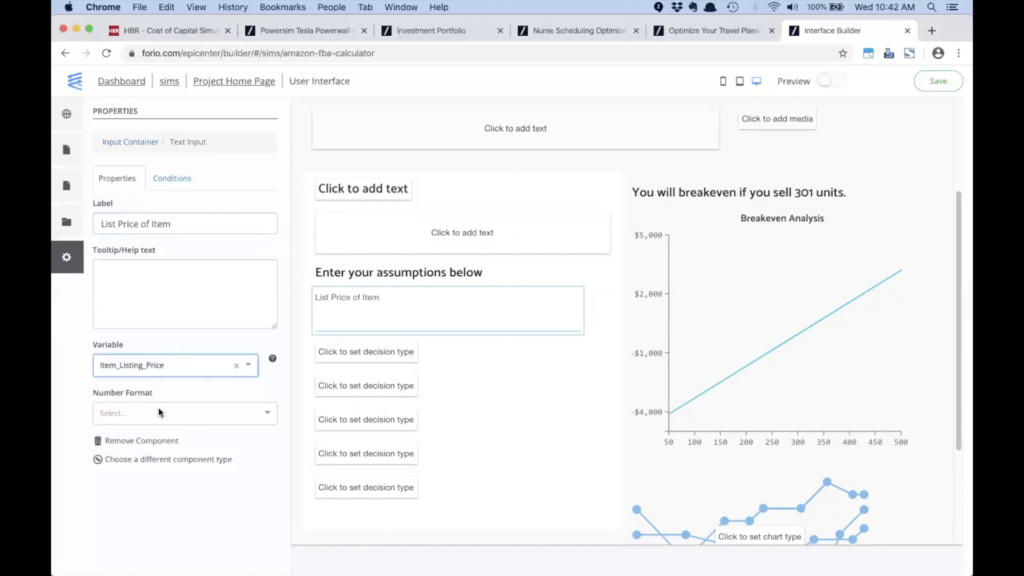
left_click(202, 414)
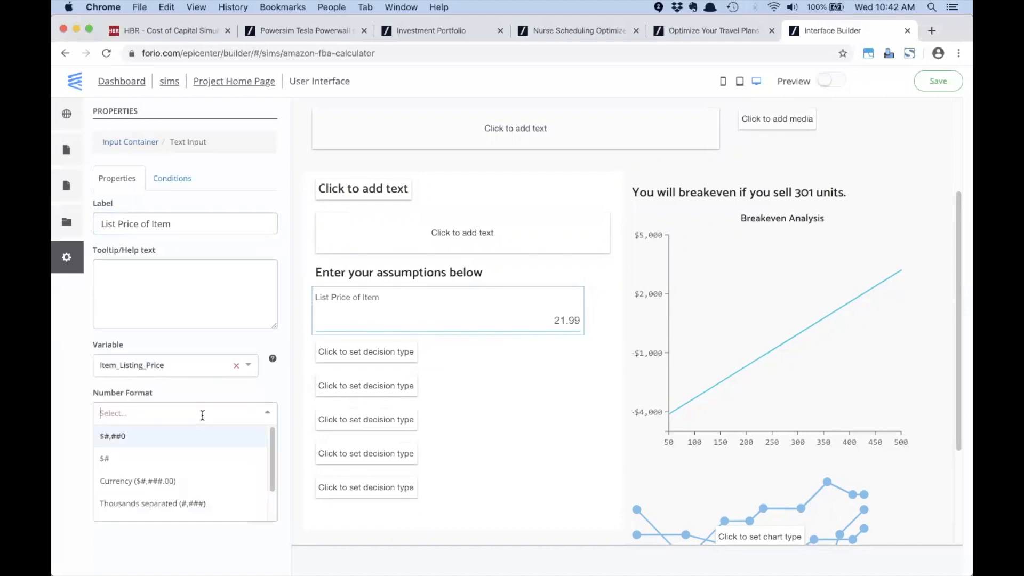
left_click(168, 480)
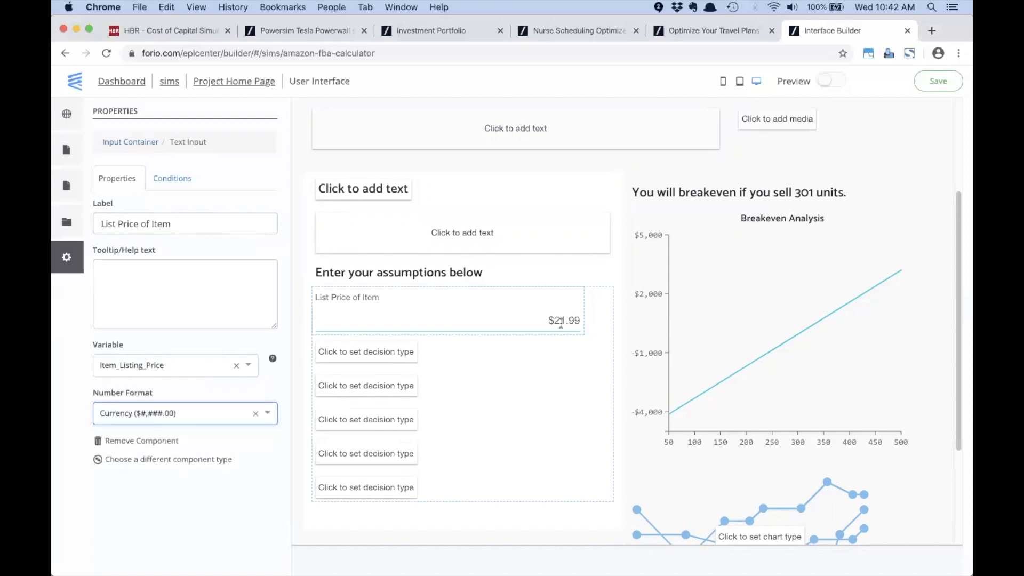
left_click(390, 352)
key("super+Tab")
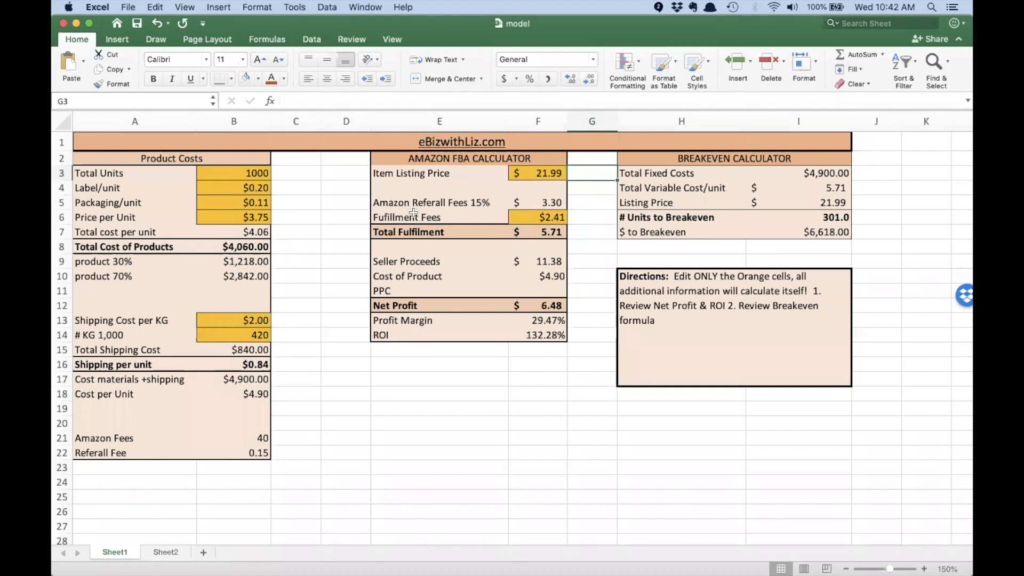
Step: Verify in Excel that cell F6 is Fulfillment_Fees holding $2.41, comparing it with list-price cell F3
left_click(528, 214)
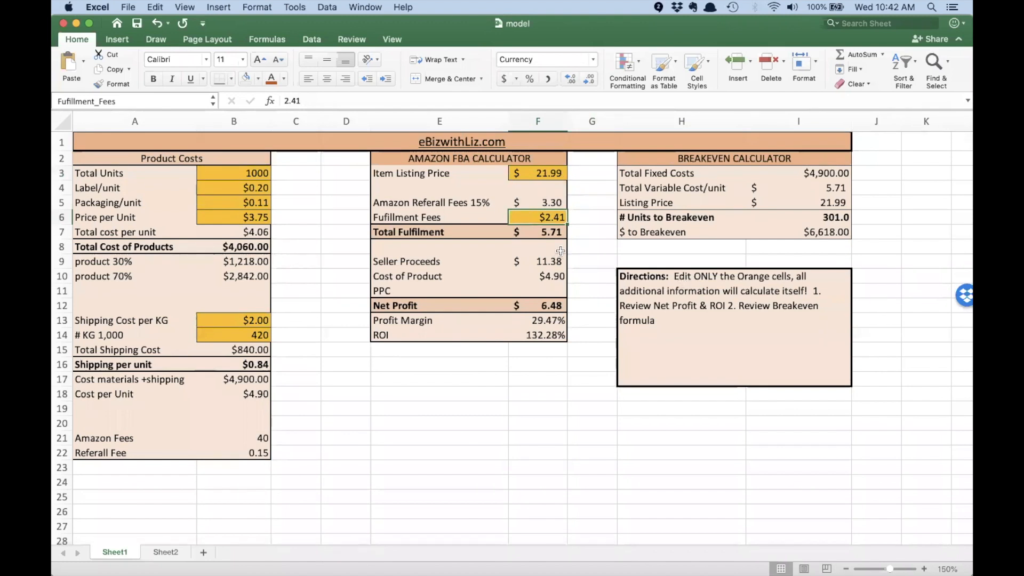
left_click(521, 175)
left_click(525, 216)
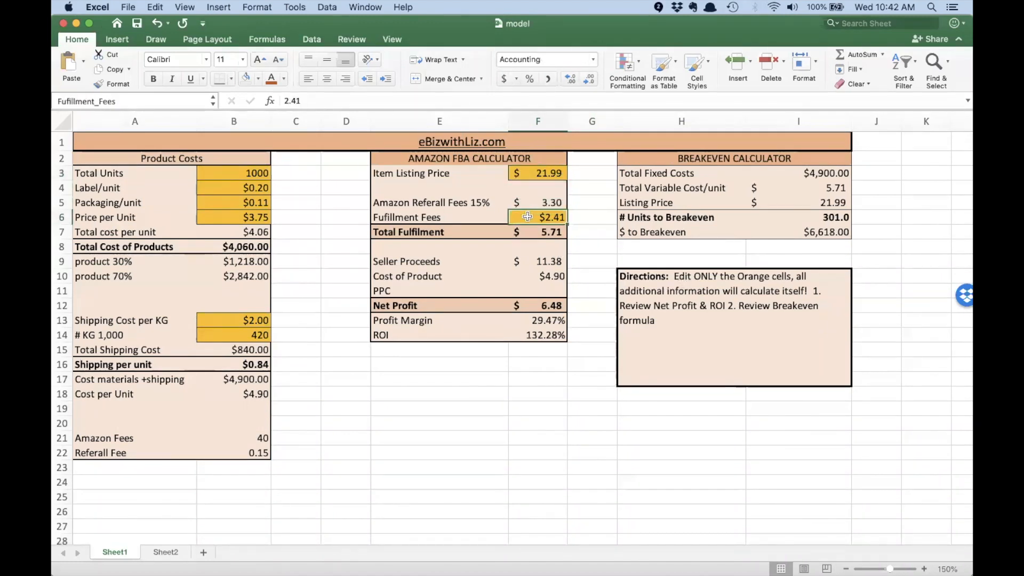
key("super+Tab")
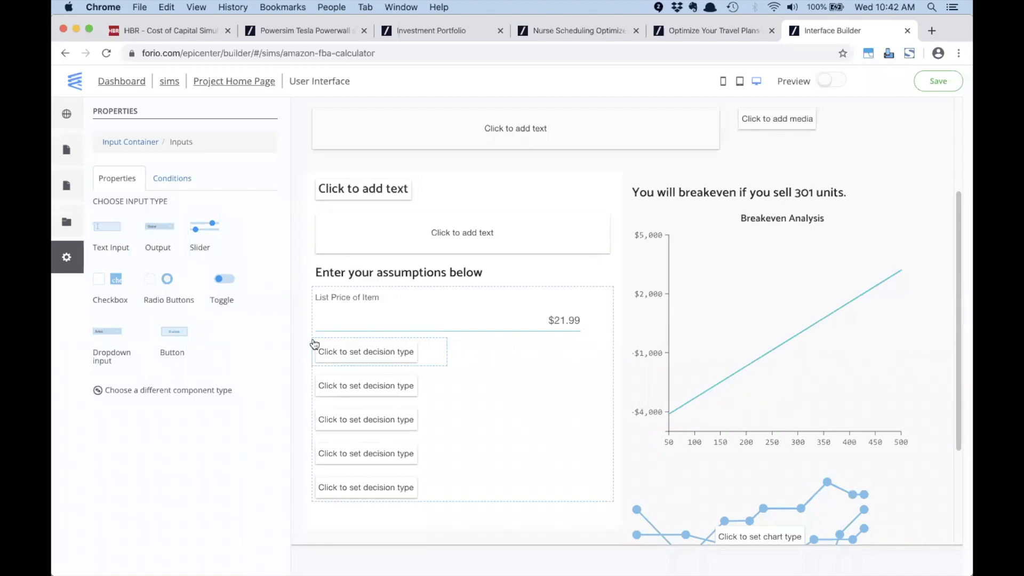
Step: Turn the second assumption box into a 'Fulfillment Fees' text input linked to Fufillment_Fees
left_click(100, 229)
double_click(100, 224)
type("Fulfillment Fees")
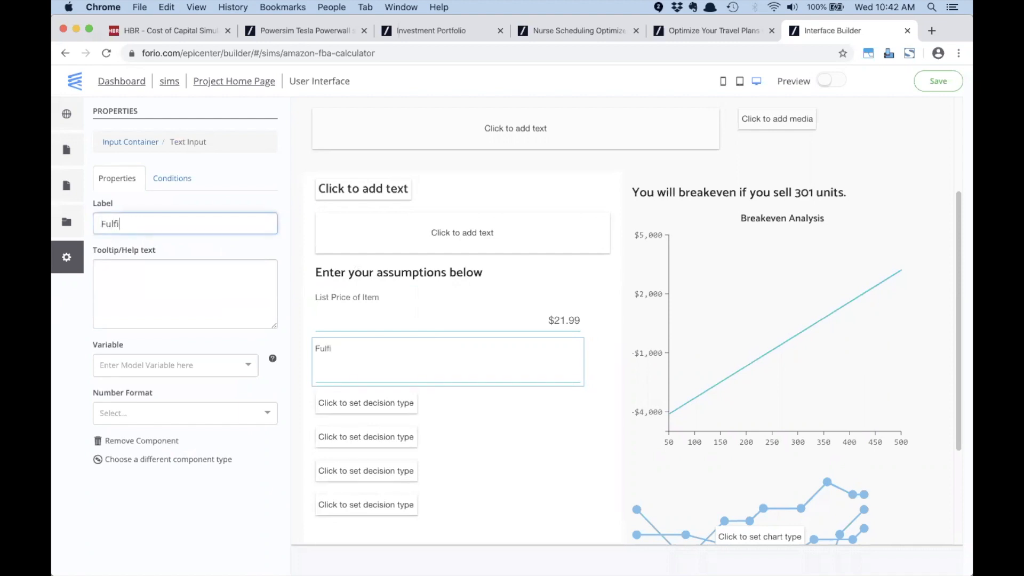
left_click(166, 365)
key("super+Tab")
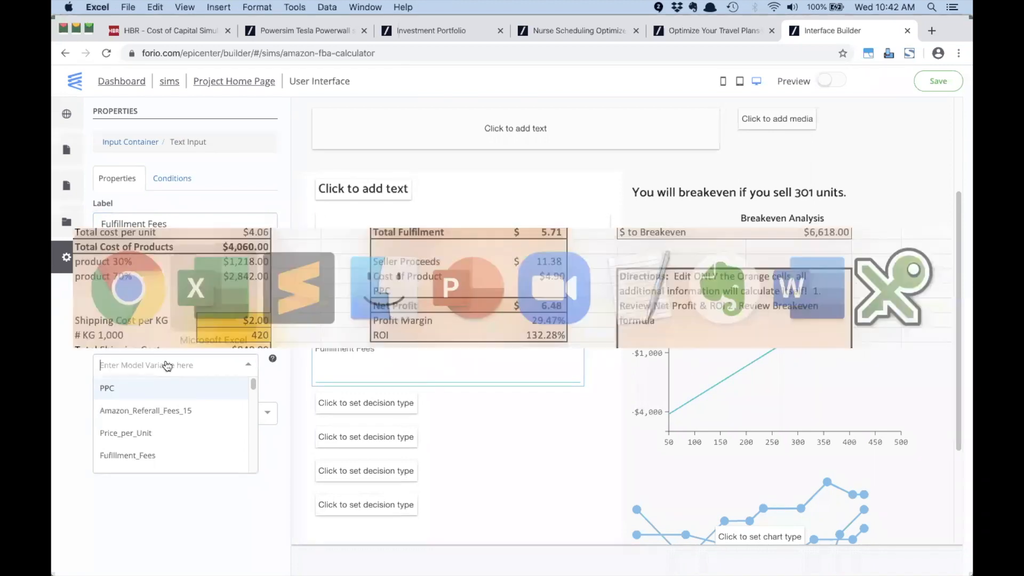
key("super+Tab")
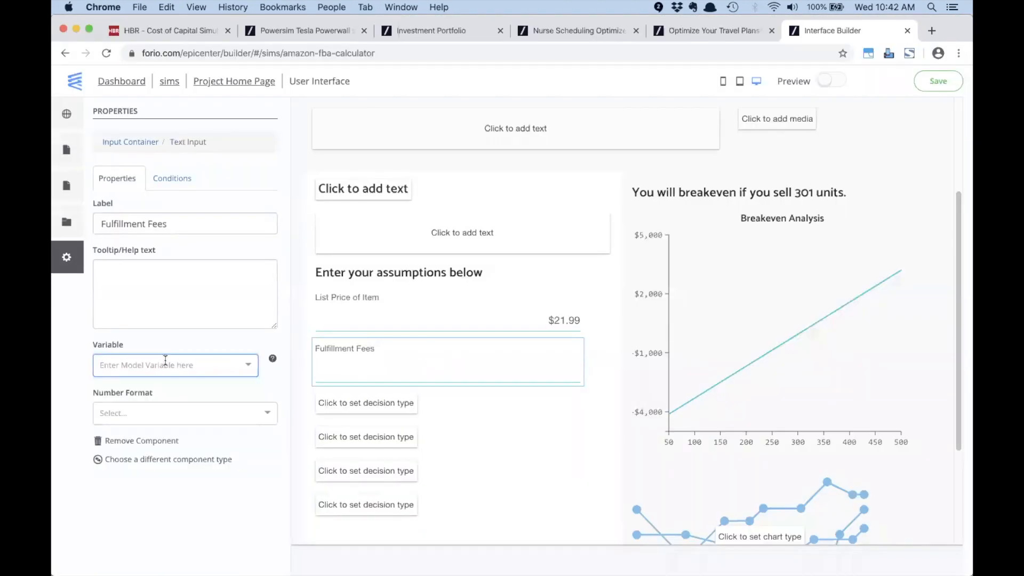
type("ful")
key("BackSpace")
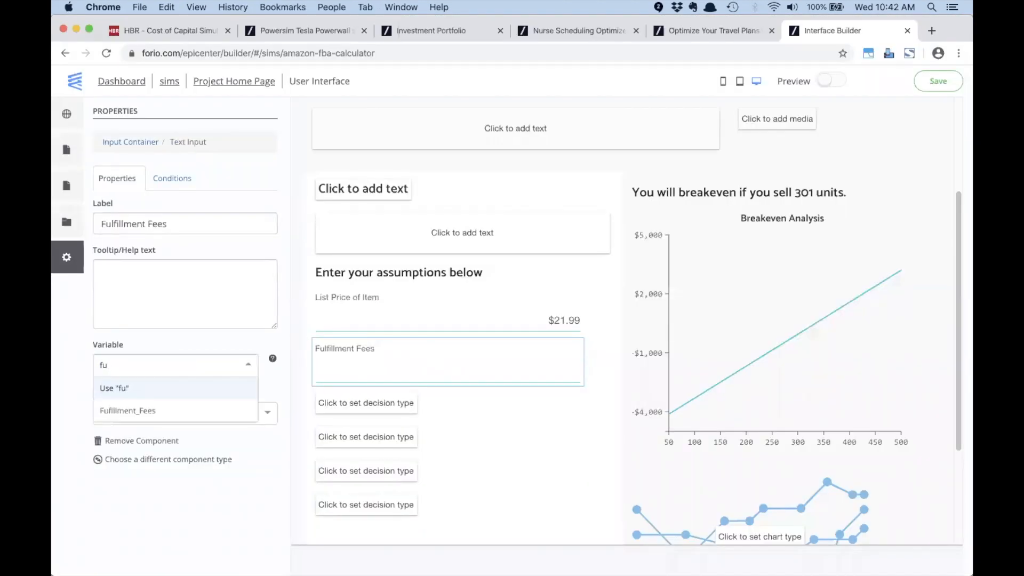
left_click(131, 412)
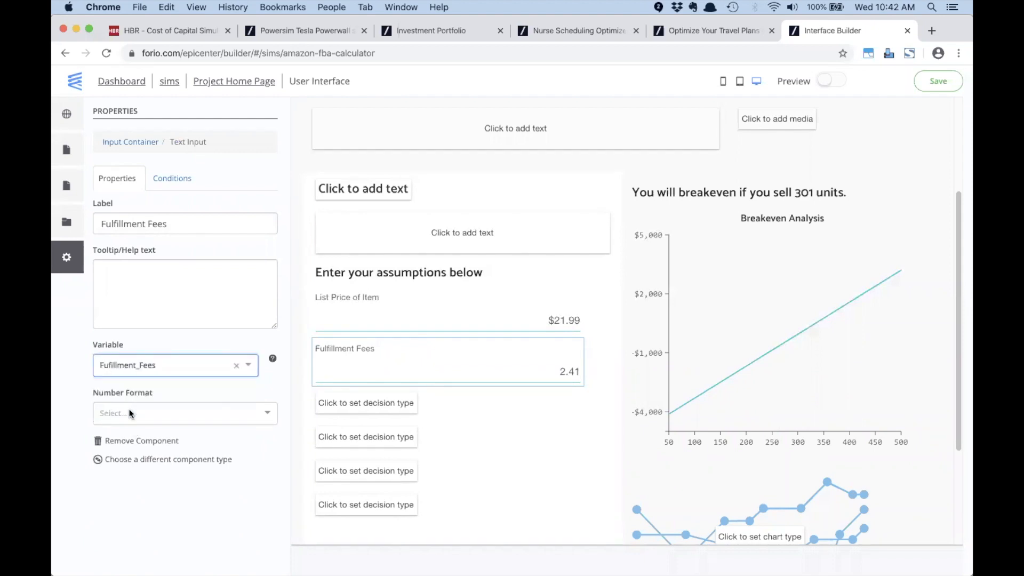
Step: Format the Fulfillment Fees input as currency ($#,###.00) so it shows $2.41
left_click(168, 419)
left_click(167, 439)
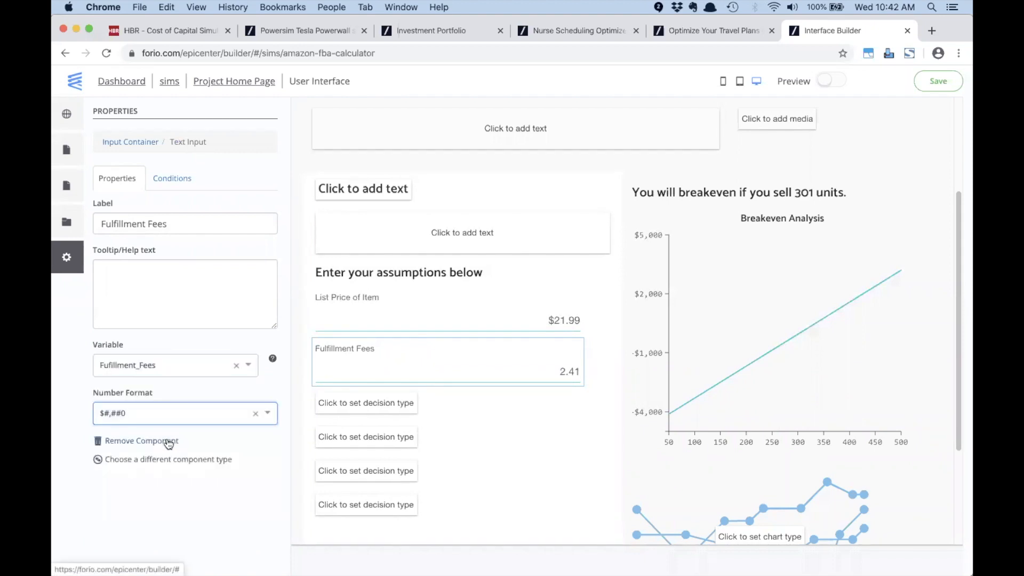
left_click(216, 412)
left_click(190, 481)
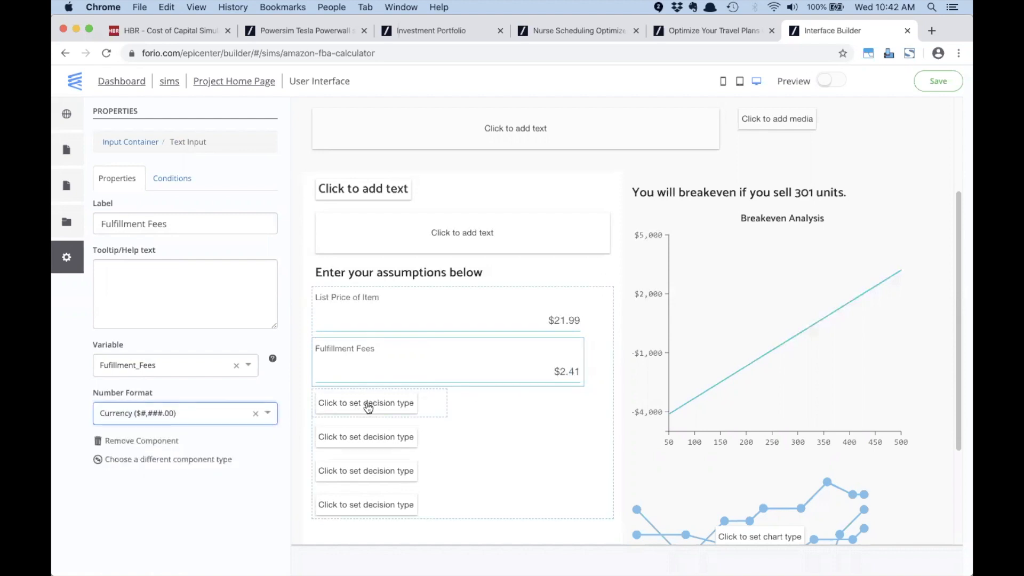
key("super+Tab")
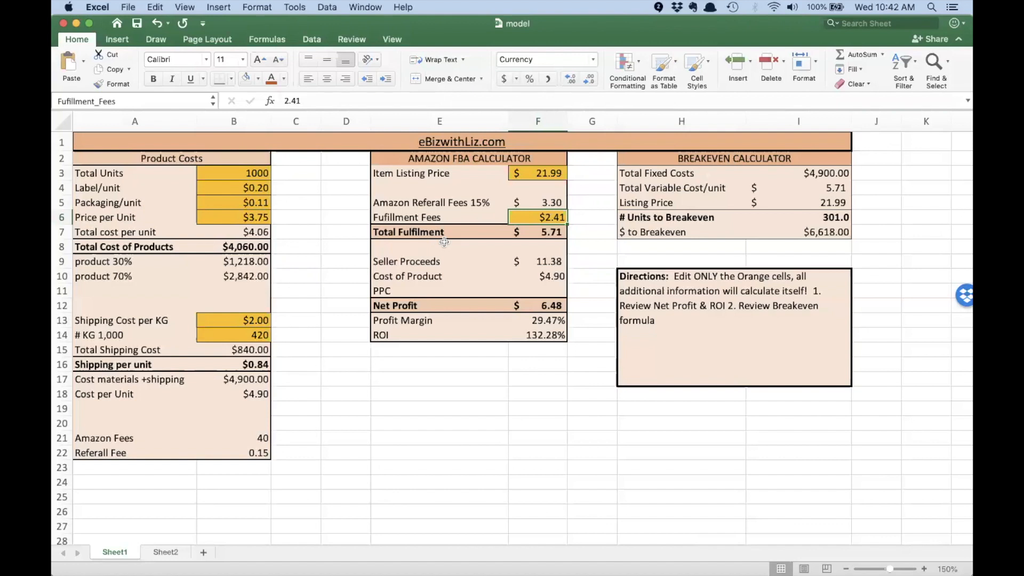
key("super+Tab")
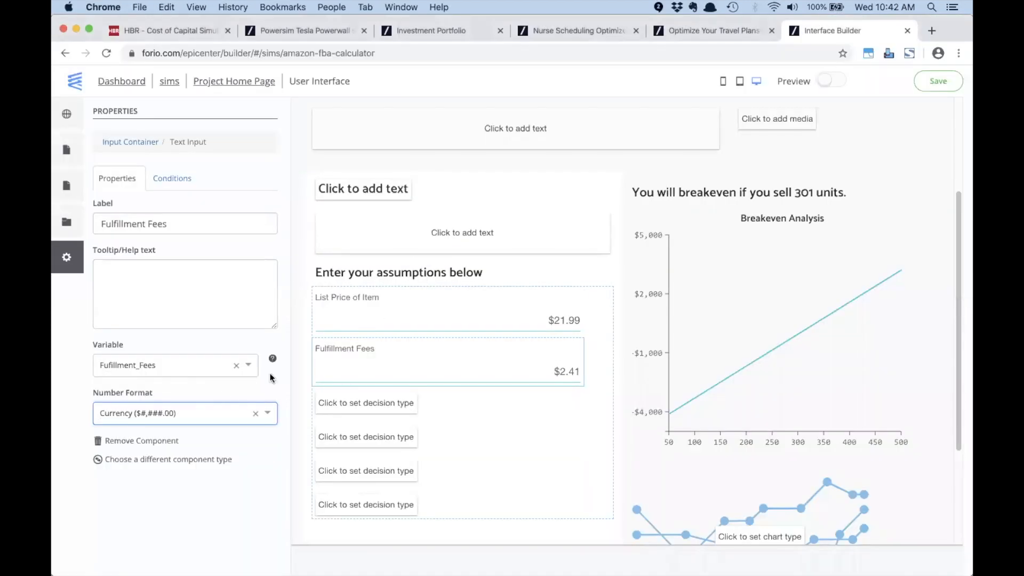
left_click(344, 408)
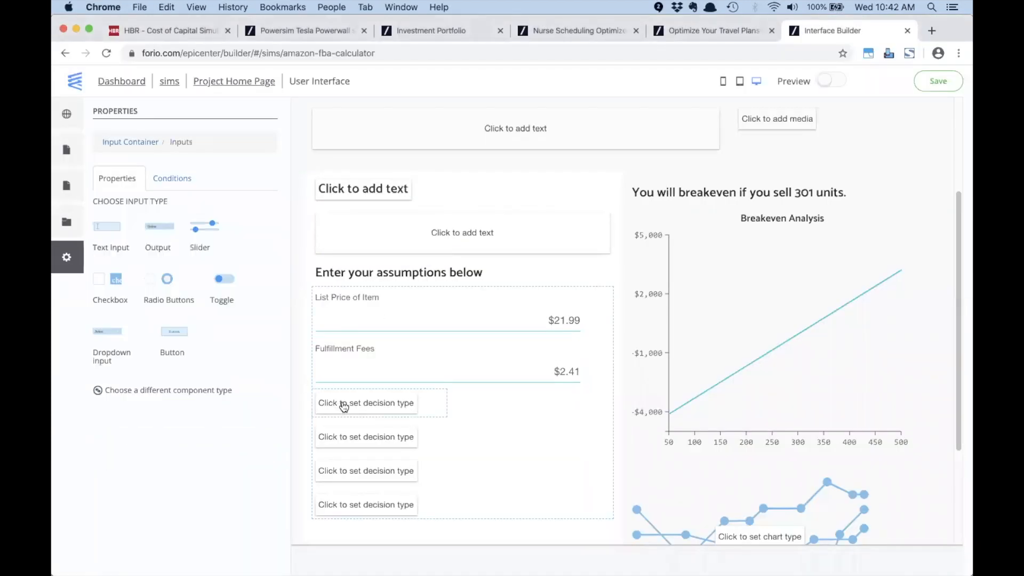
Step: Make the next box a 'Total Fullillment' output bound to the Total_Fulfillment variable
left_click(159, 225)
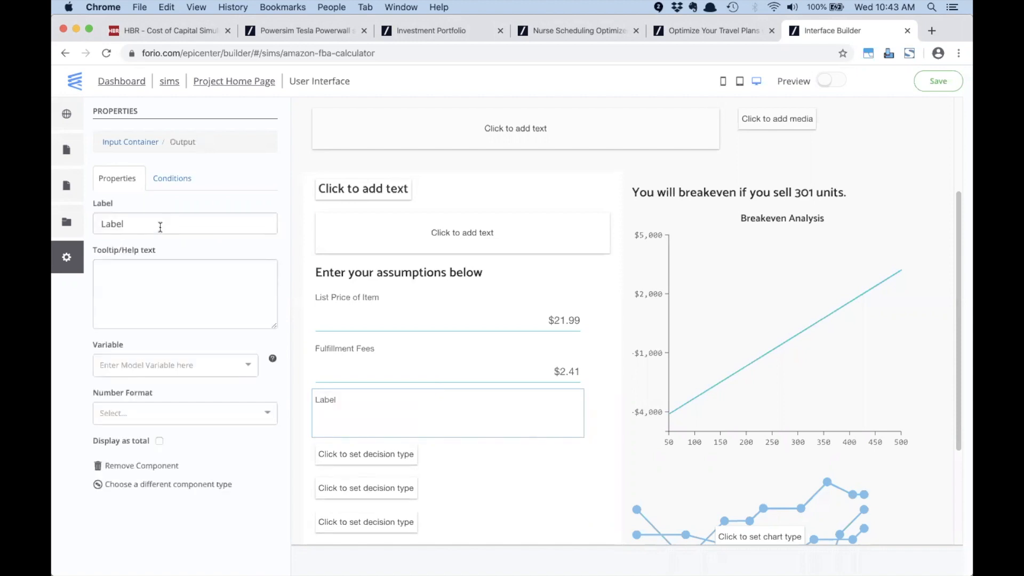
key("super+Tab")
key("super+Tab")
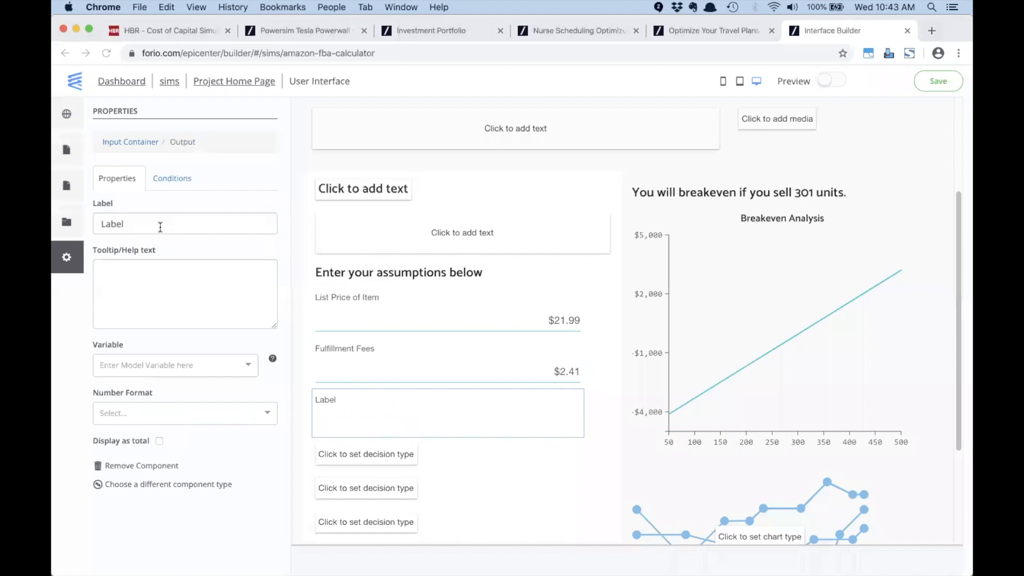
double_click(160, 224)
type("Total Full")
type("illment")
left_click(181, 363)
type("to")
key("BackSpace")
key("BackSpace")
type("total_fu")
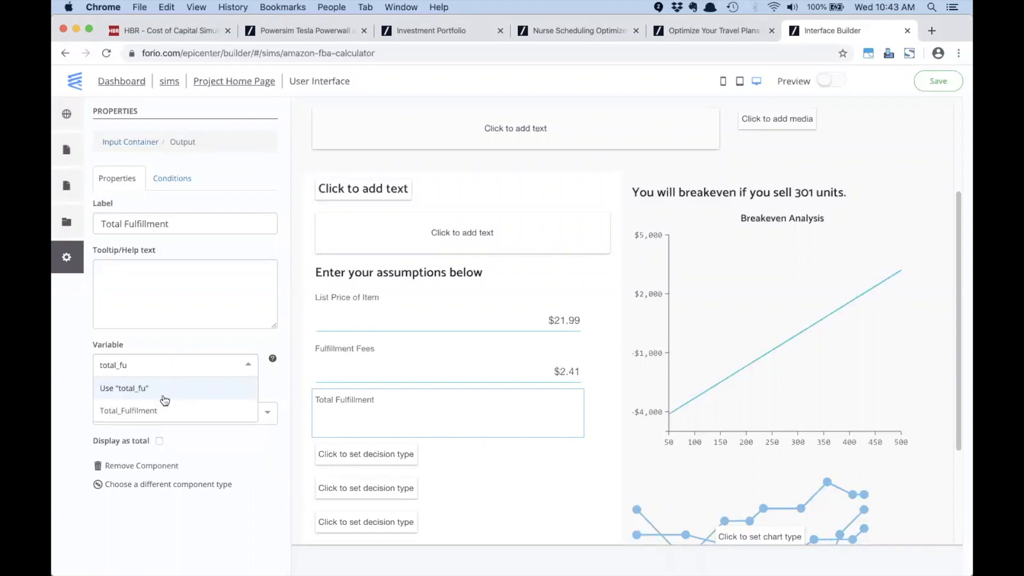
left_click(153, 410)
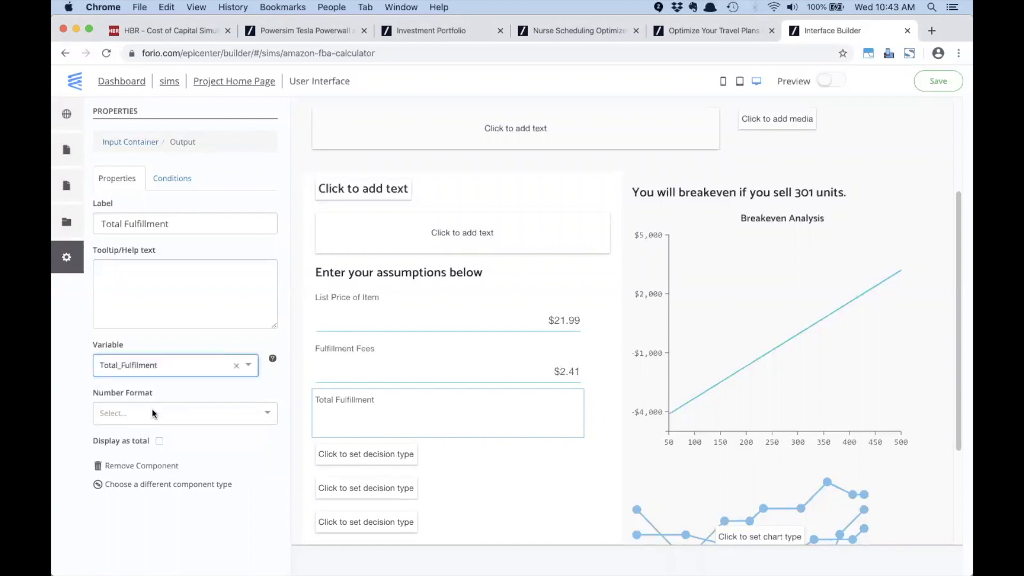
Step: Format the Total Fulfillment output as currency, showing $5.71, and compare it with Excel
left_click(173, 416)
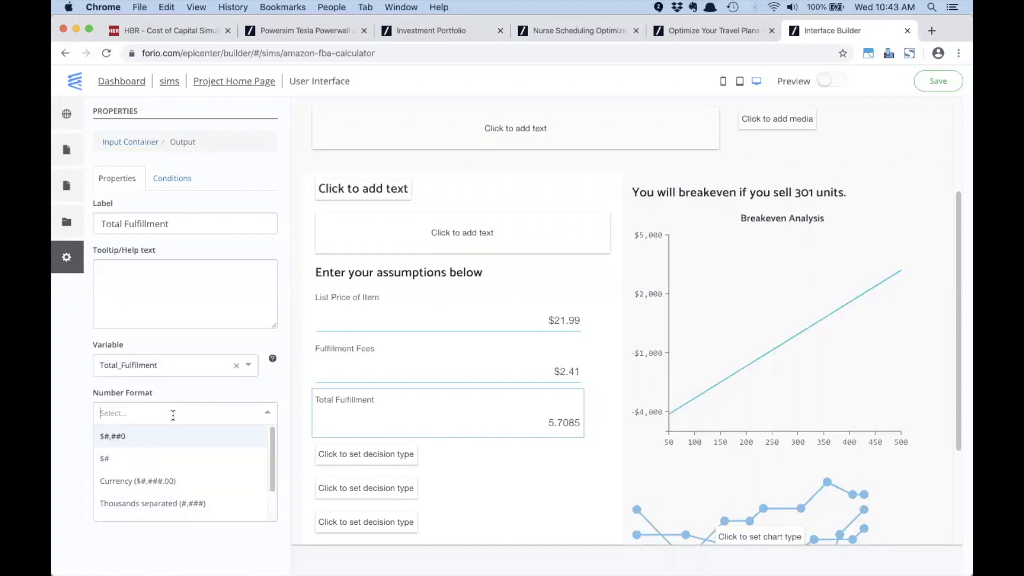
left_click(165, 482)
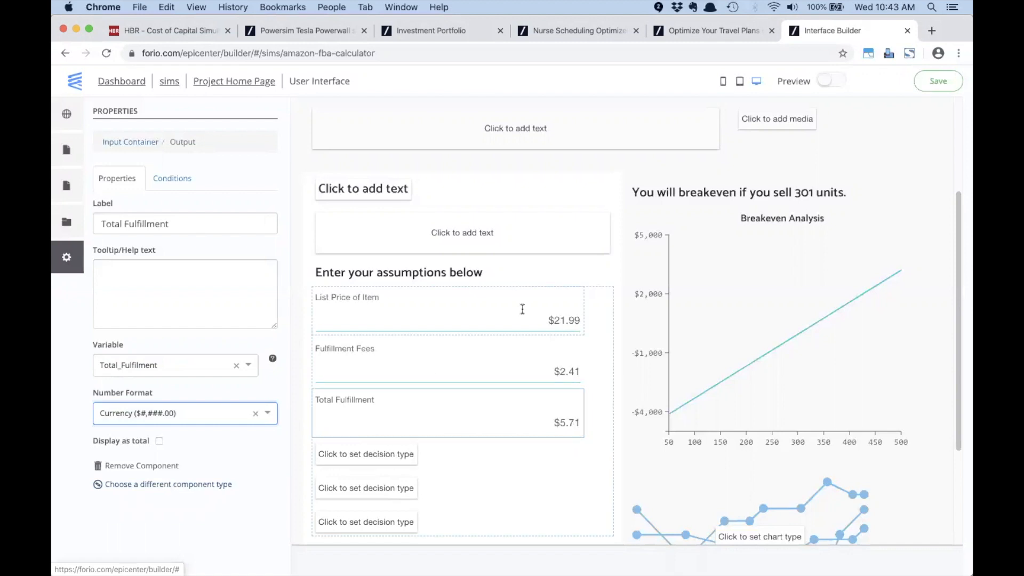
scroll(522, 312, "down", 3)
key("Tab")
key("super+Tab")
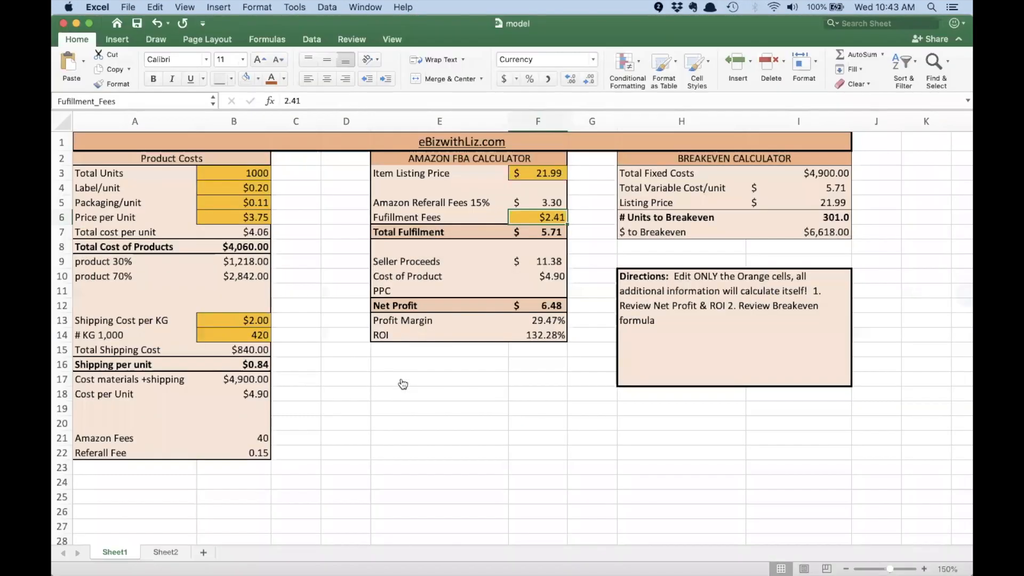
key("super+Tab")
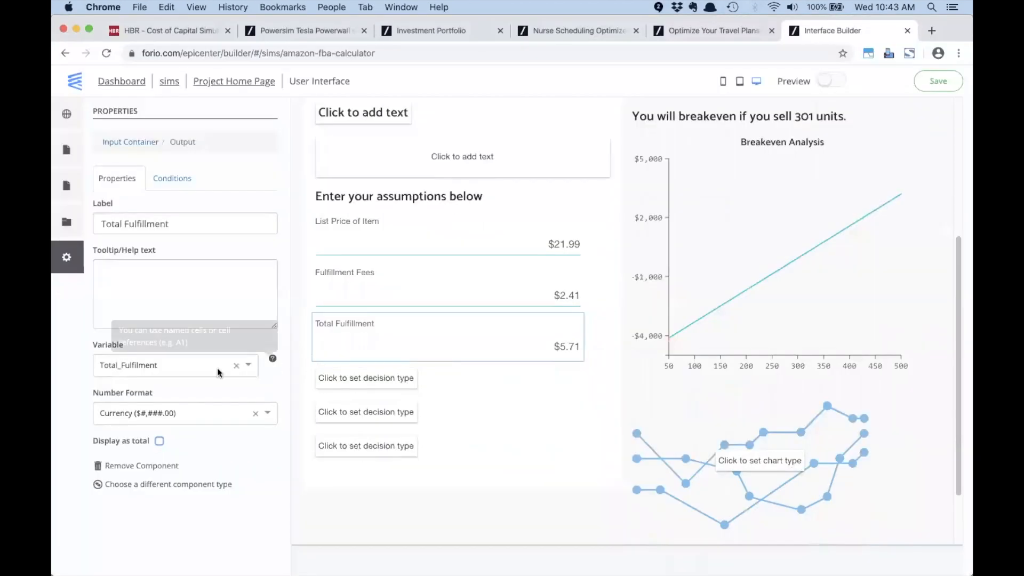
Step: Add a 'Net Profit' output in the next slot, bound to the Net_Profit variable
left_click(372, 379)
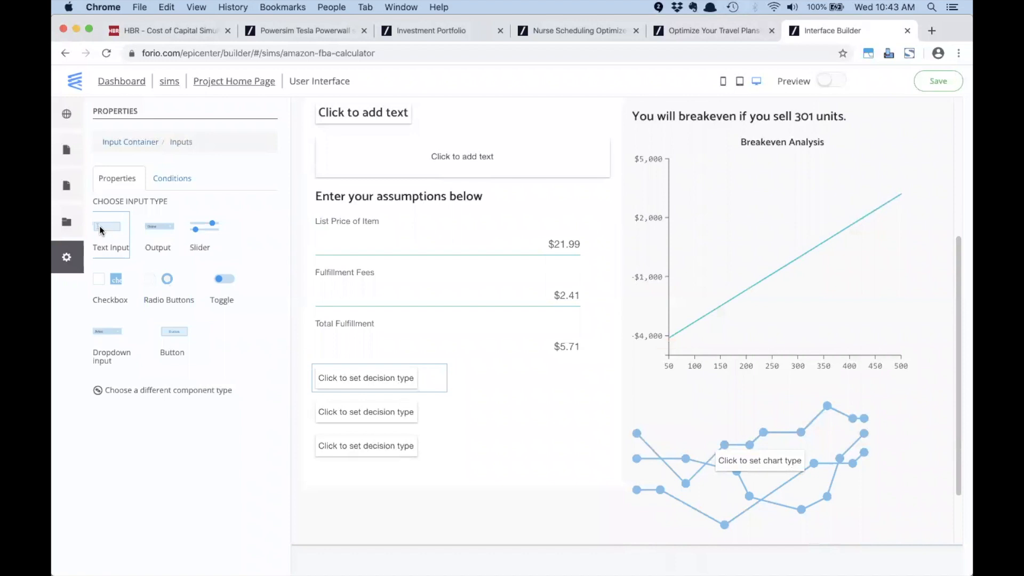
left_click(155, 224)
double_click(150, 219)
type("Net Profit")
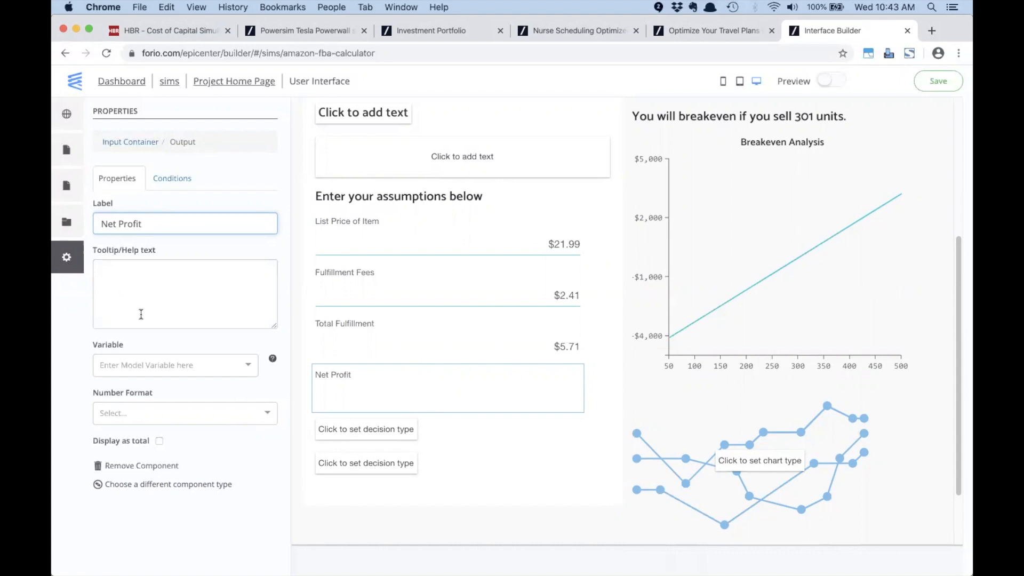
left_click(145, 361)
type("net")
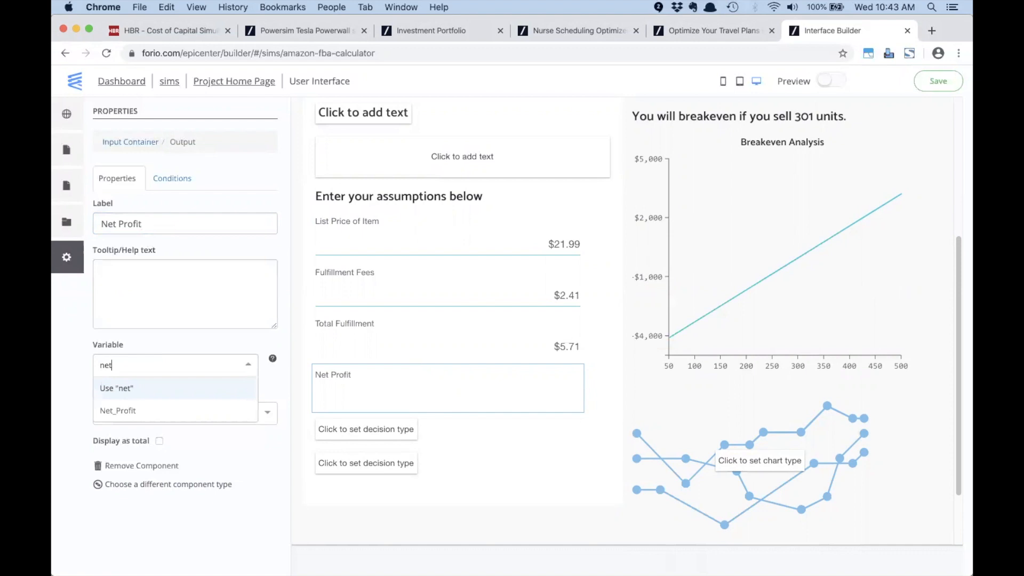
left_click(127, 409)
Step: Format Net Profit as currency, showing $6.48, and save the interface
left_click(127, 409)
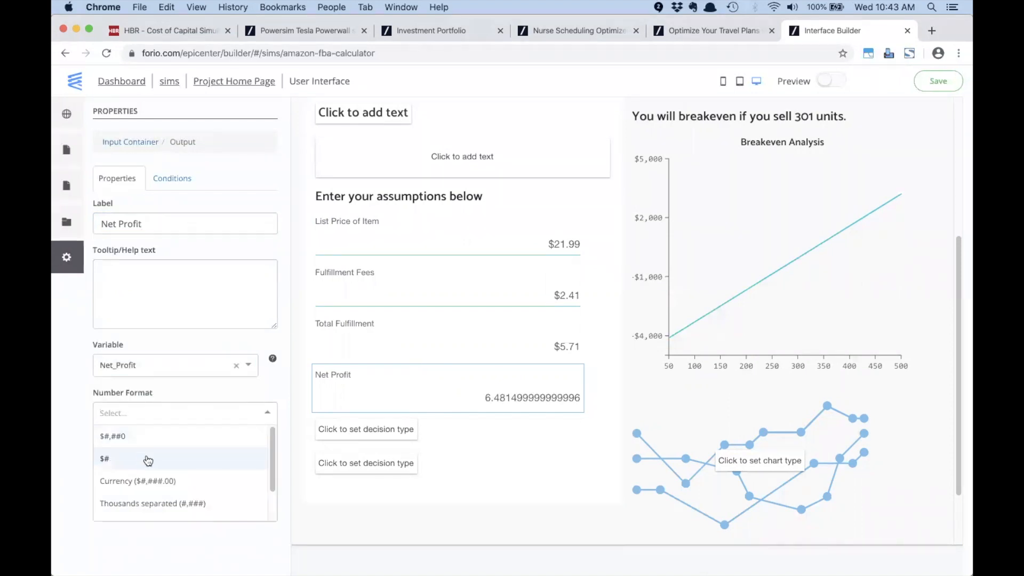
left_click(149, 481)
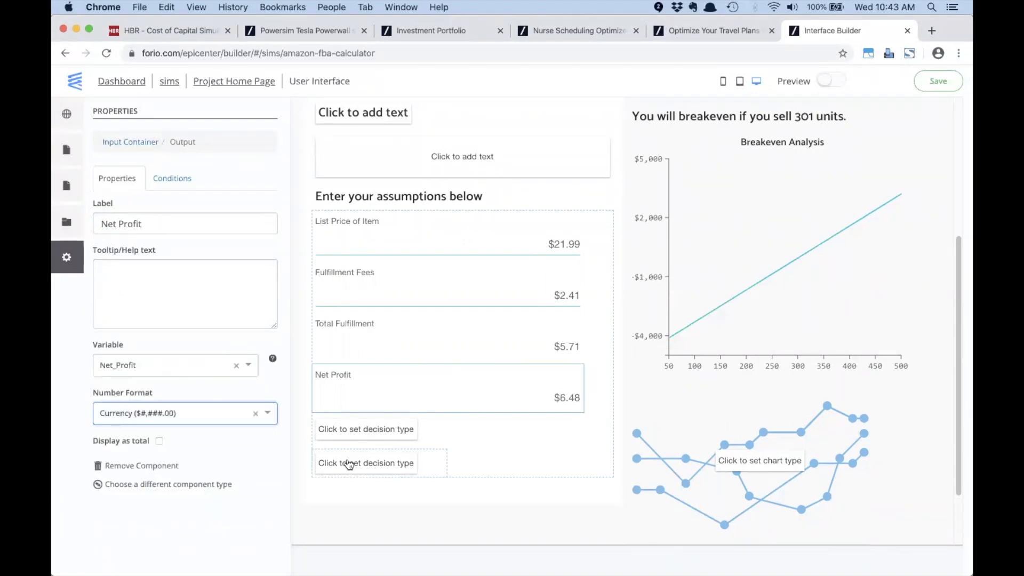
scroll(646, 416, "up", 5)
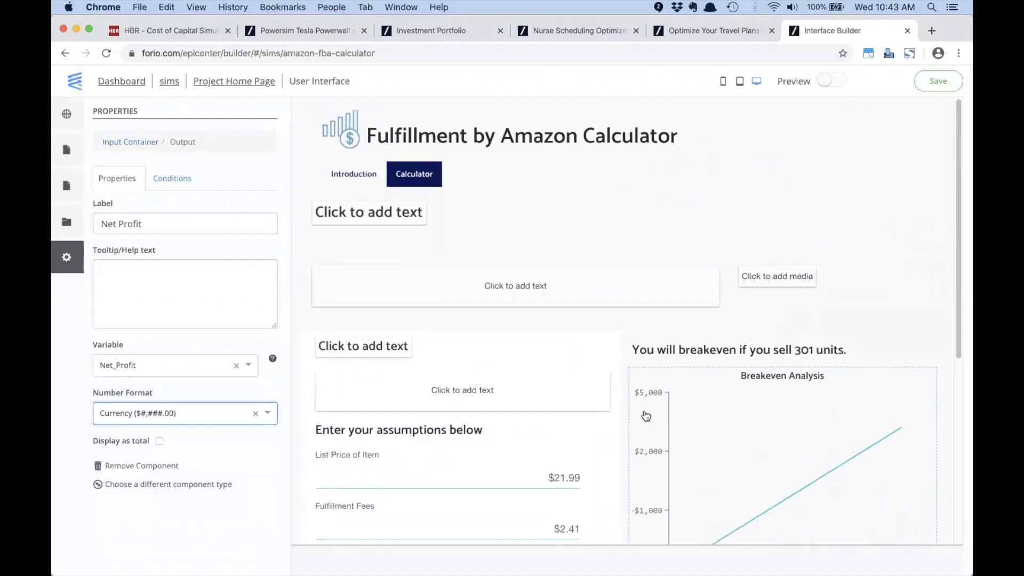
left_click(932, 84)
left_click(932, 86)
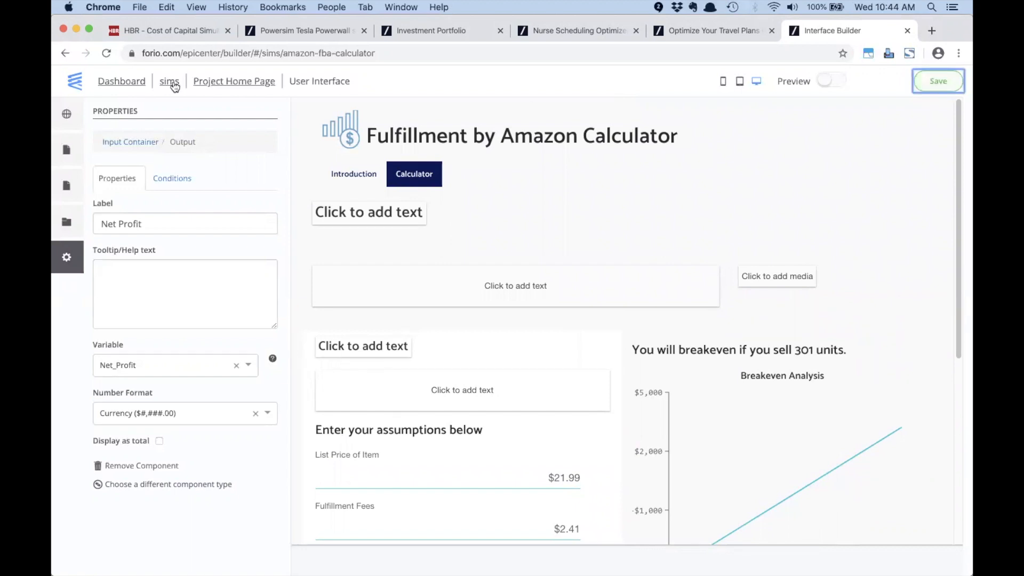
Step: Browse the project's Interface pages and Settings, then launch the published Amazon FBA Calculator in a new tab
left_click(221, 82)
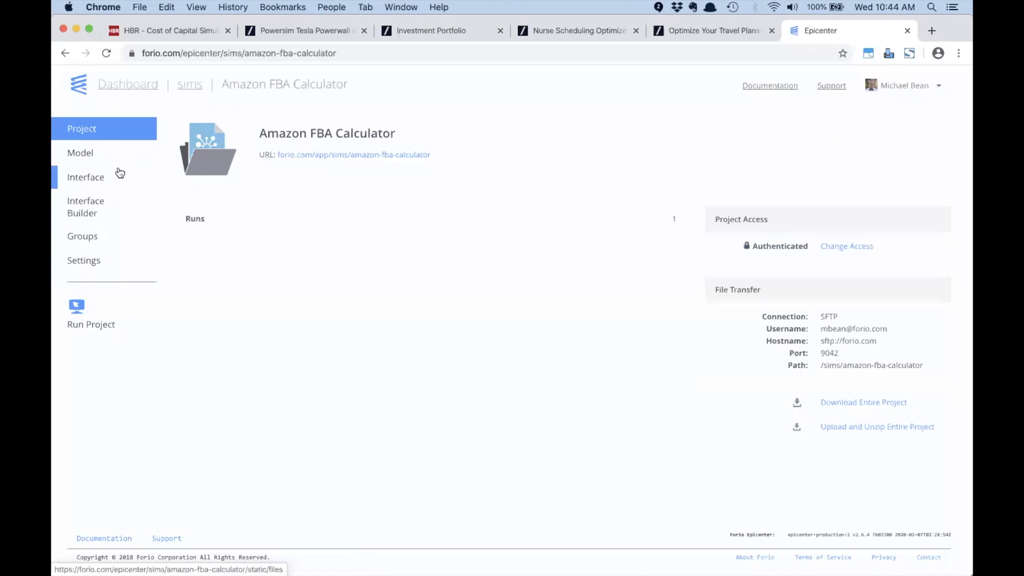
left_click(89, 182)
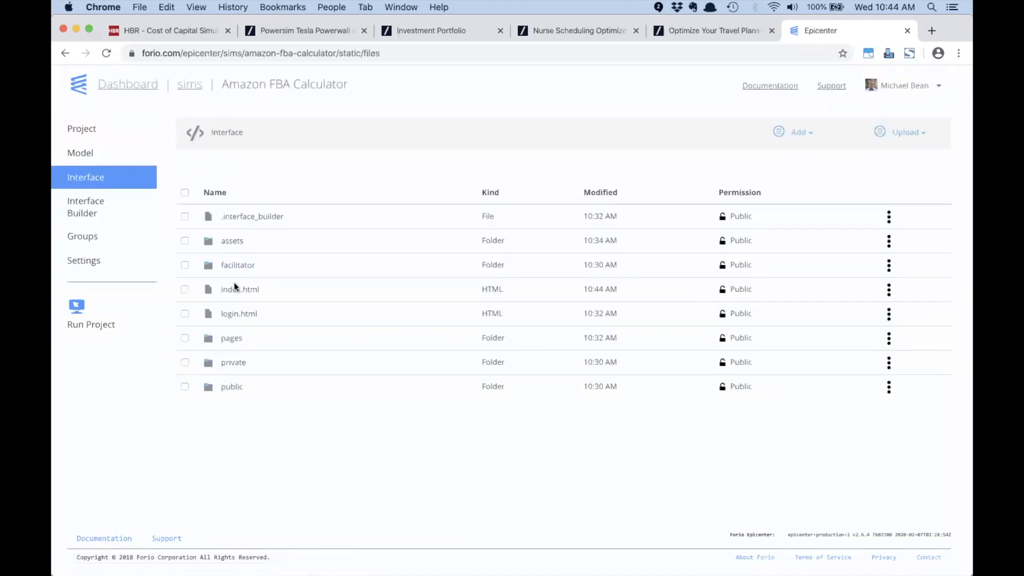
left_click(232, 340)
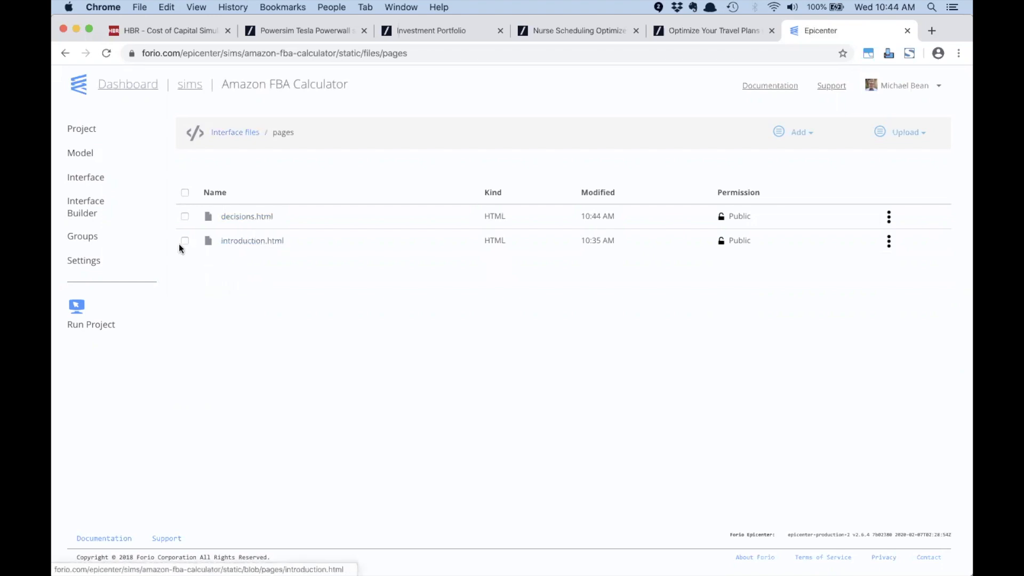
left_click(87, 261)
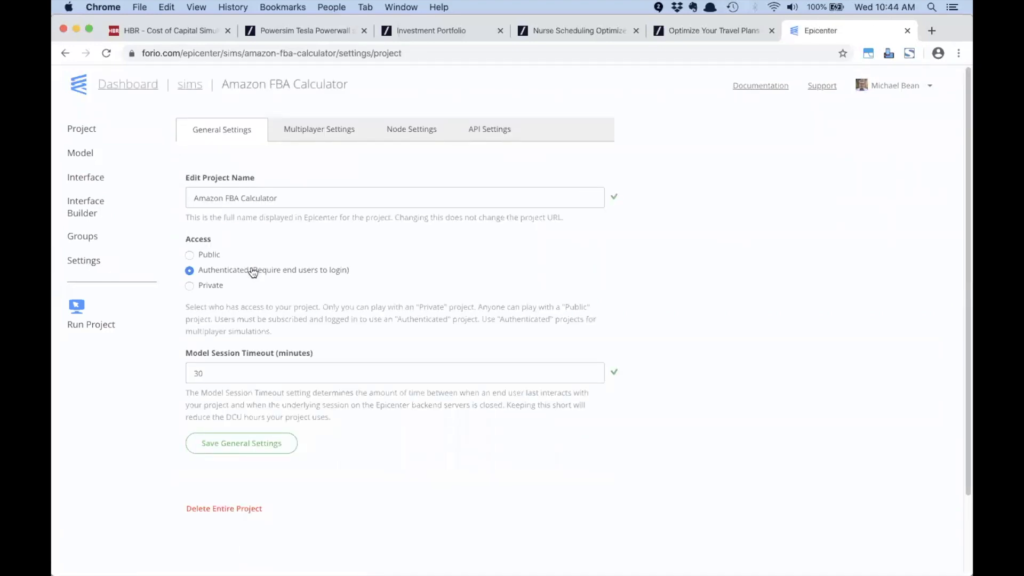
left_click(89, 327)
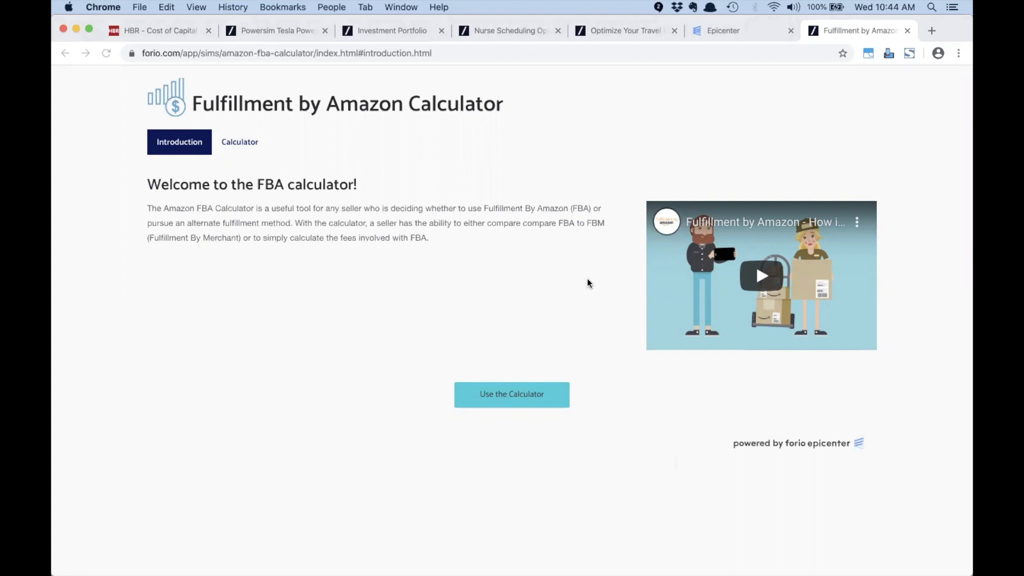
Step: Play and pause the intro video, then move to the app's calculator page
left_click(760, 274)
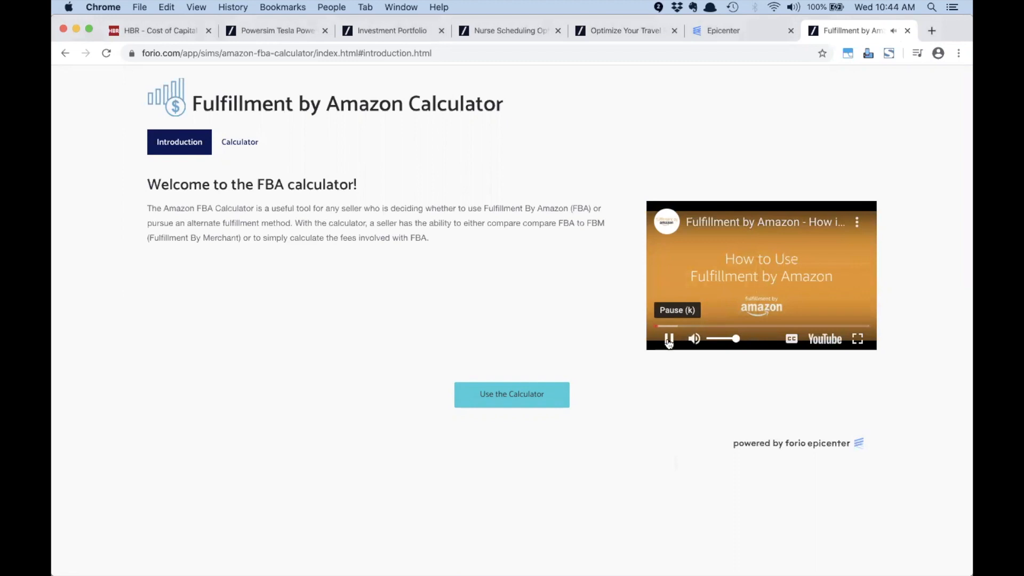
left_click(669, 340)
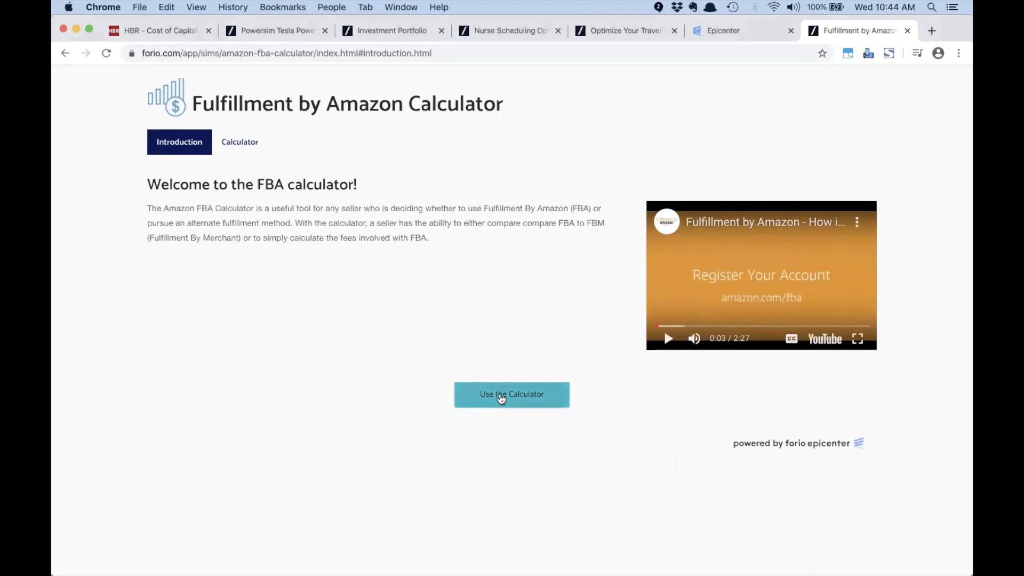
left_click(501, 398)
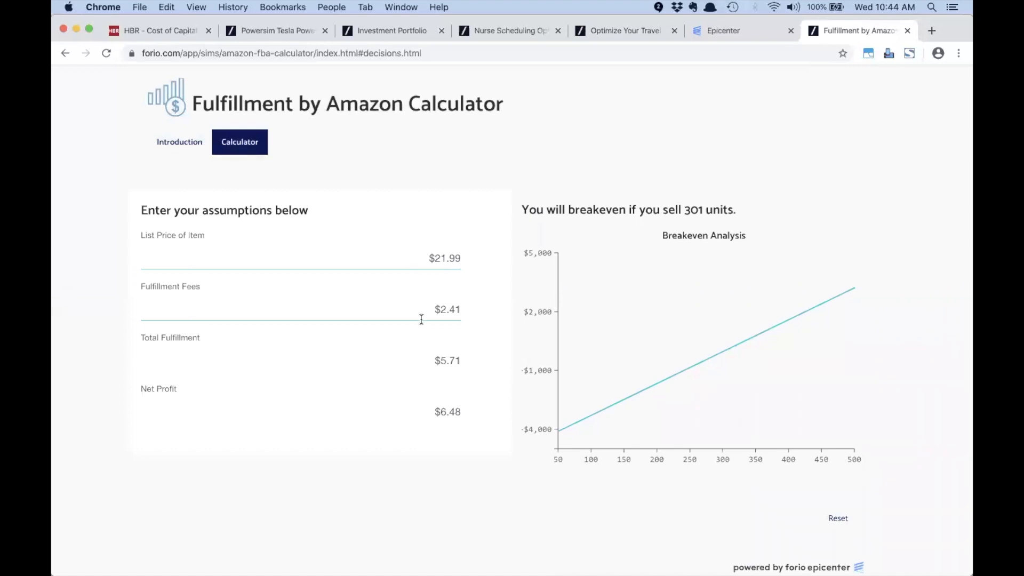
Step: Set List Price of Item to $23.00, recalculating Net Profit to $7.34 and breakeven to 286 units
triple_click(426, 258)
type("25")
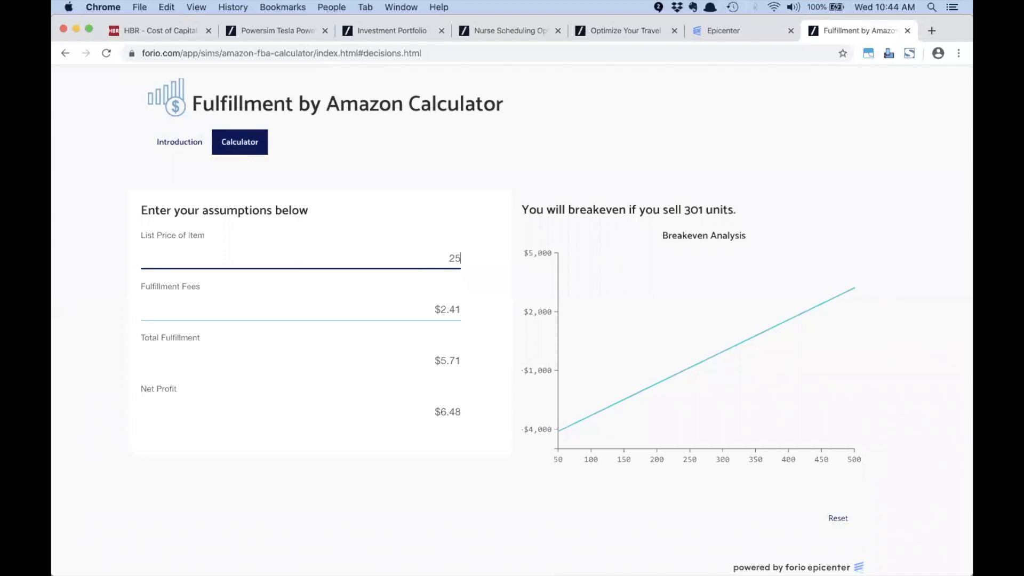
key("Tab")
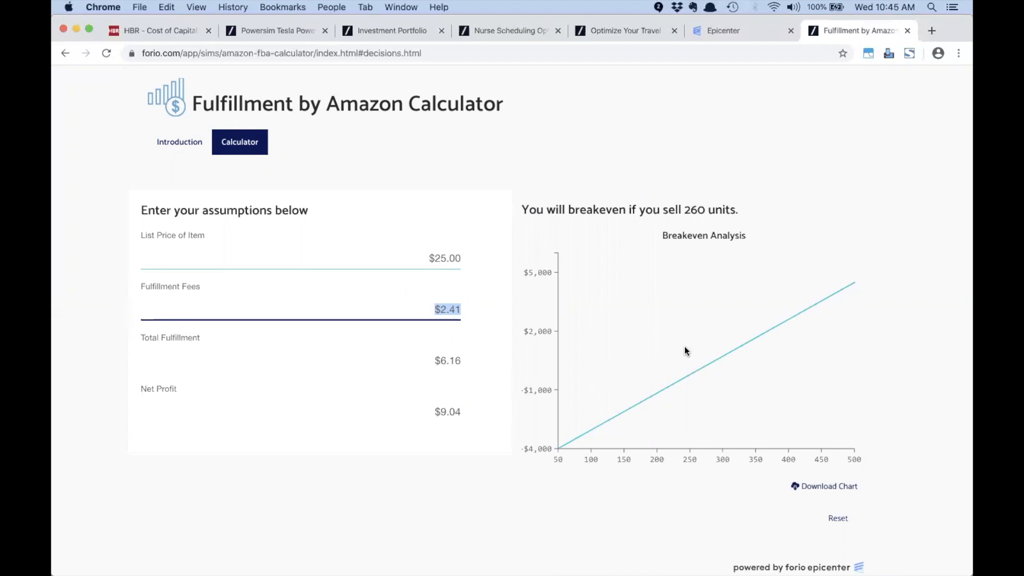
left_click(421, 257)
type("2")
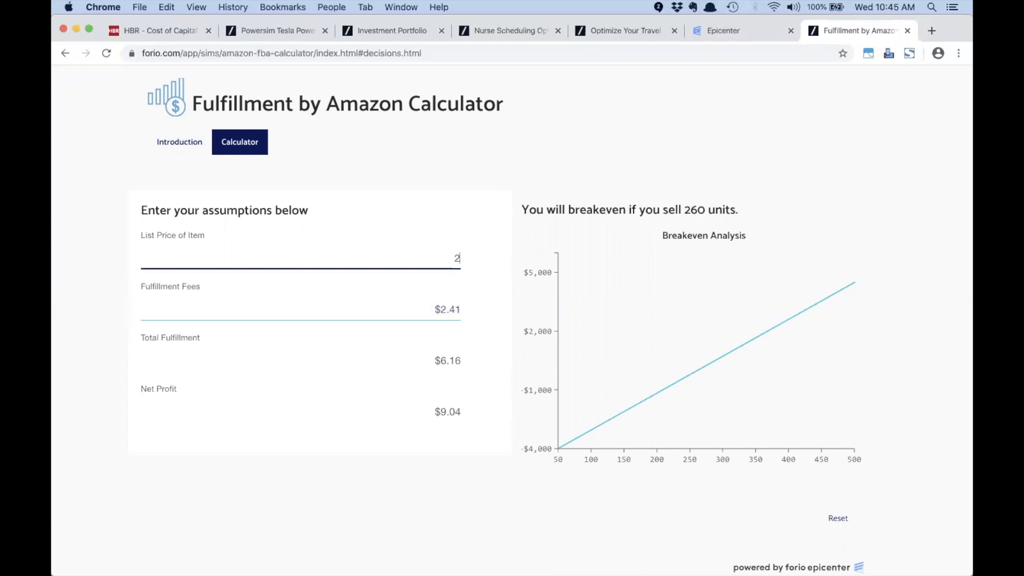
type("3.00")
key("Tab")
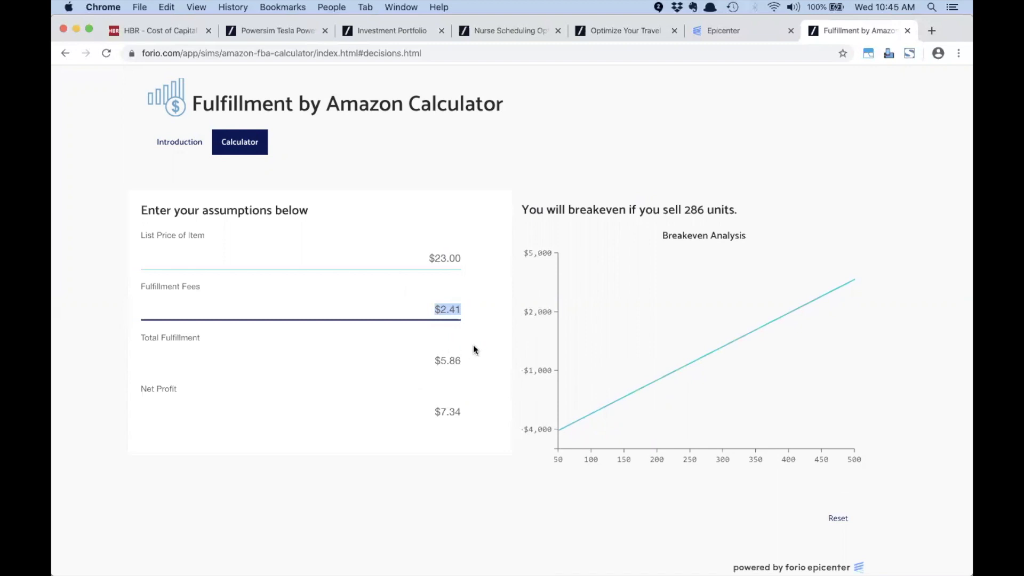
mouse_move(573, 357)
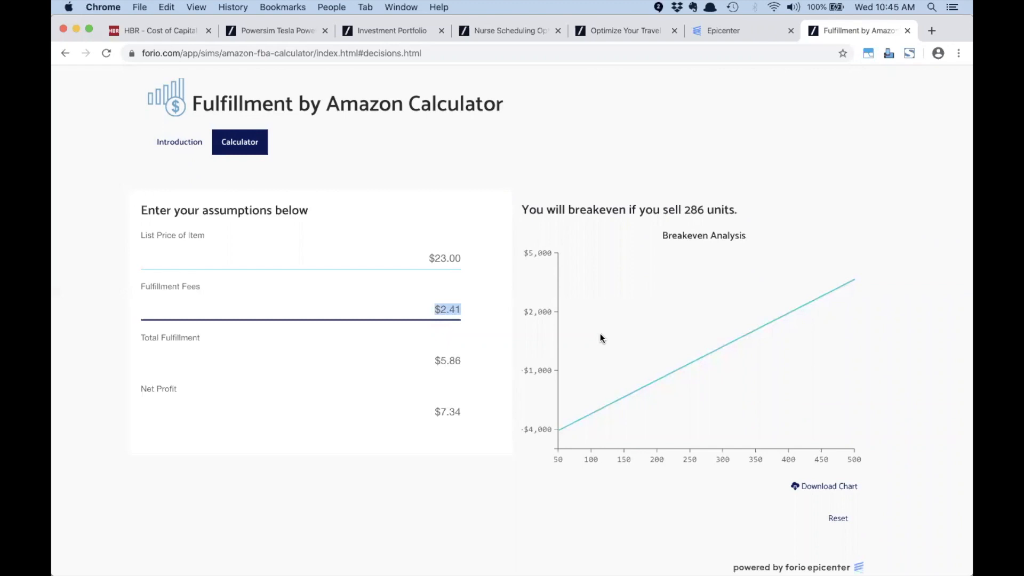
Step: Switch to the Excel model and show Sheet2's Units Sold and Profit table for units 50–500
key("super+Tab")
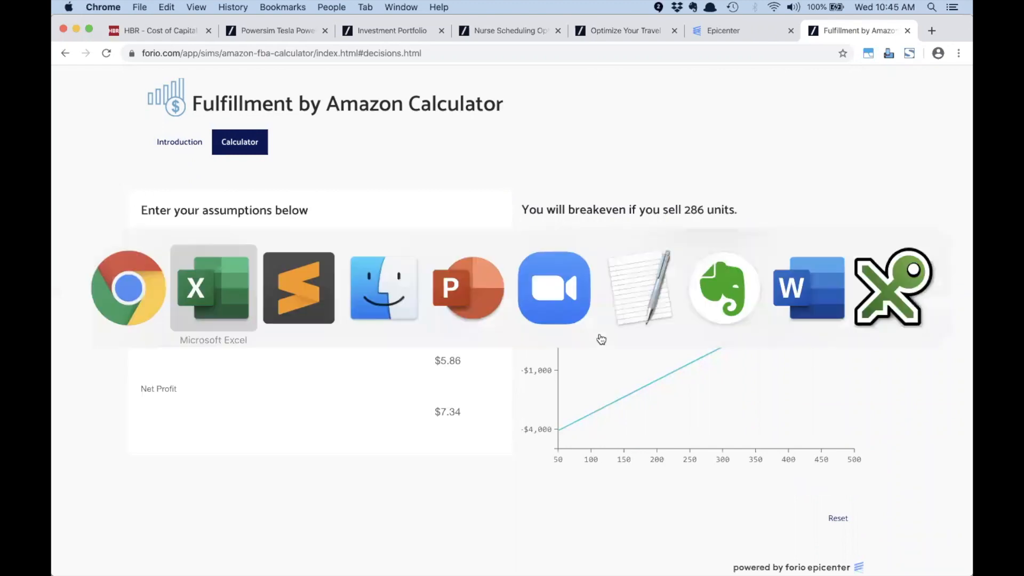
left_click(165, 551)
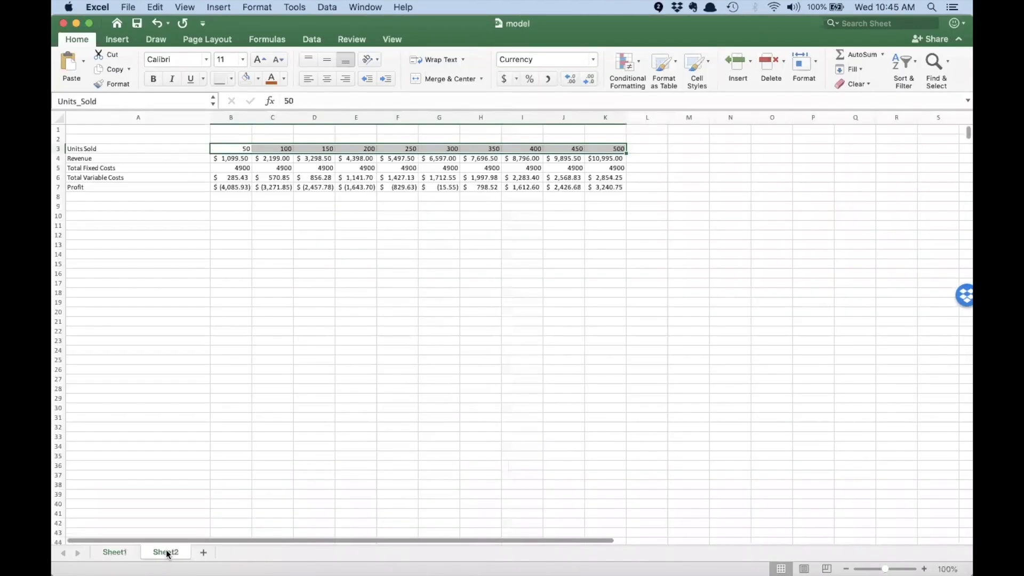
Step: Add a 'Zero Line' row in A8 under Profit, with zeros across row 8
left_click(116, 197)
type("Ze")
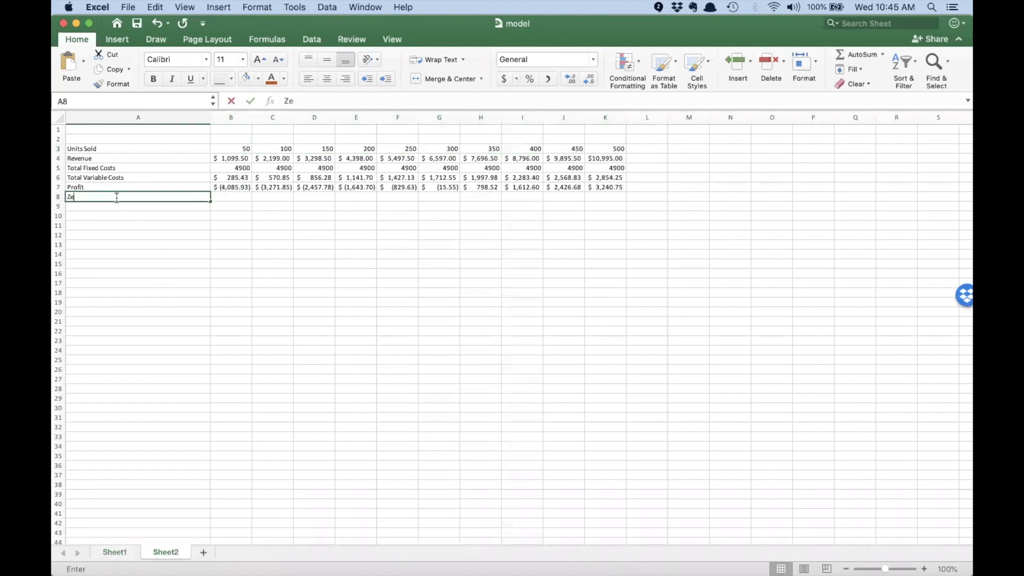
type("ro Line")
key("Tab")
type("0")
key("Tab")
type("0")
left_click(116, 197)
left_click_drag(242, 197, 621, 209)
left_click(504, 234)
left_click_drag(232, 150, 528, 160)
left_click(400, 238)
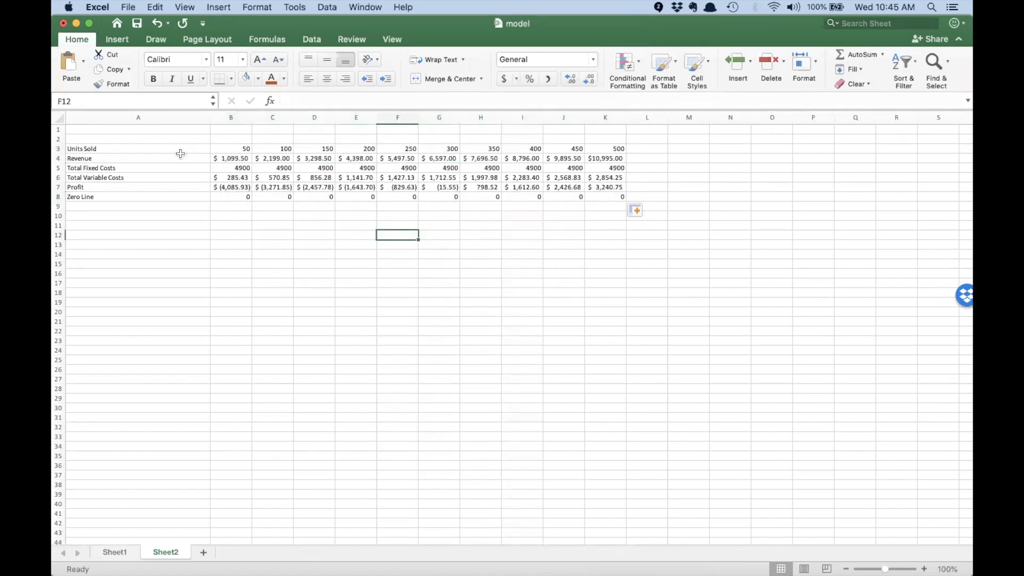
right_click(123, 198)
left_click(421, 199)
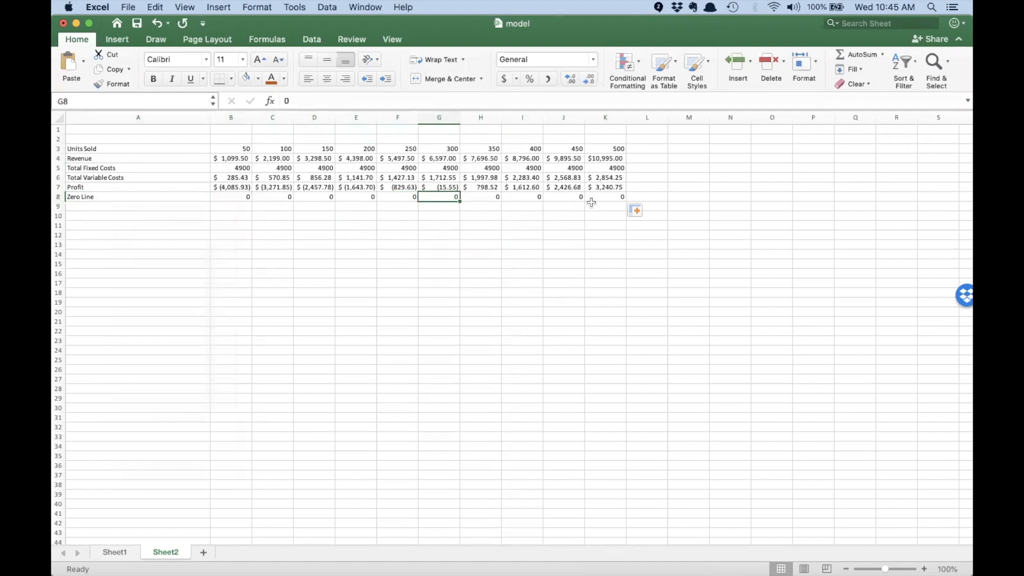
Step: Name the A8:K8 row Zero_Line by creating the name from its left-column label
left_click_drag(613, 196, 170, 197)
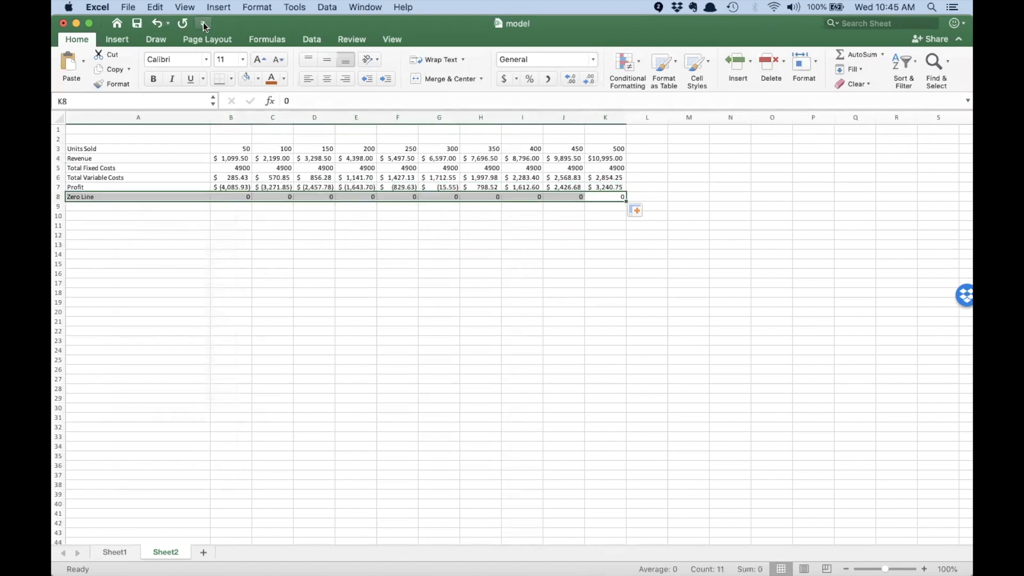
left_click(218, 8)
mouse_move(251, 180)
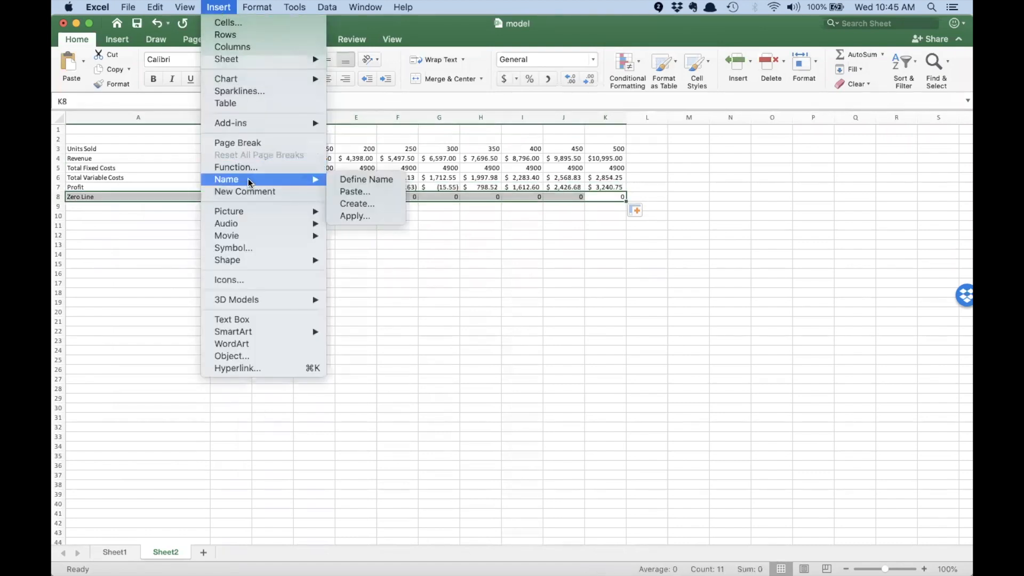
left_click(391, 203)
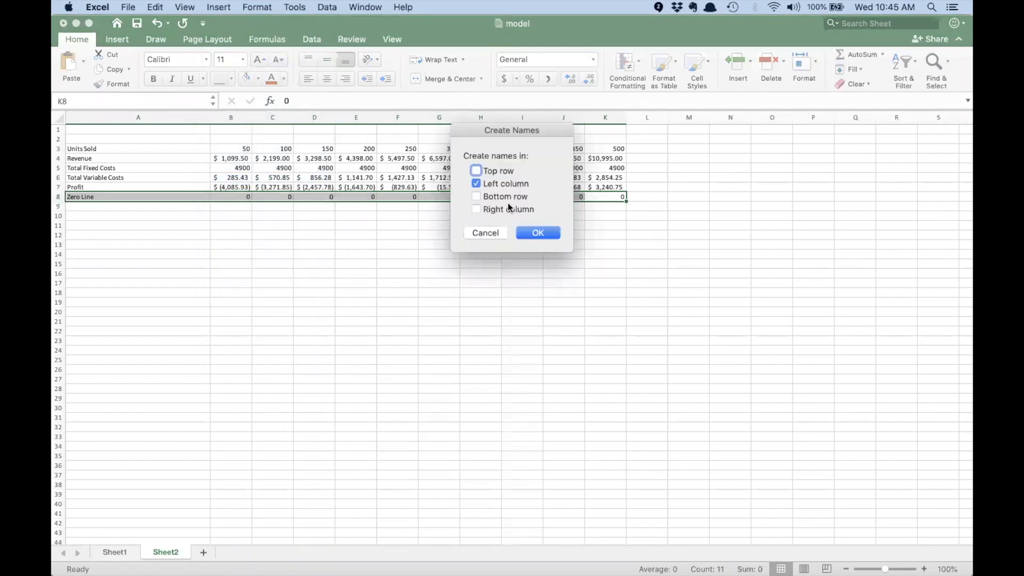
left_click(537, 233)
left_click_drag(231, 197, 599, 196)
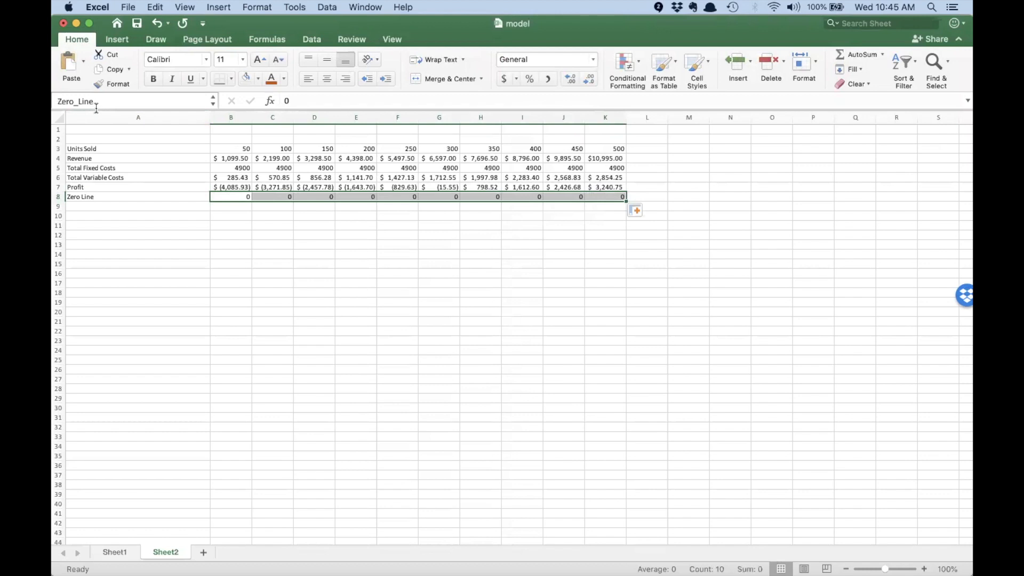
left_click(153, 206)
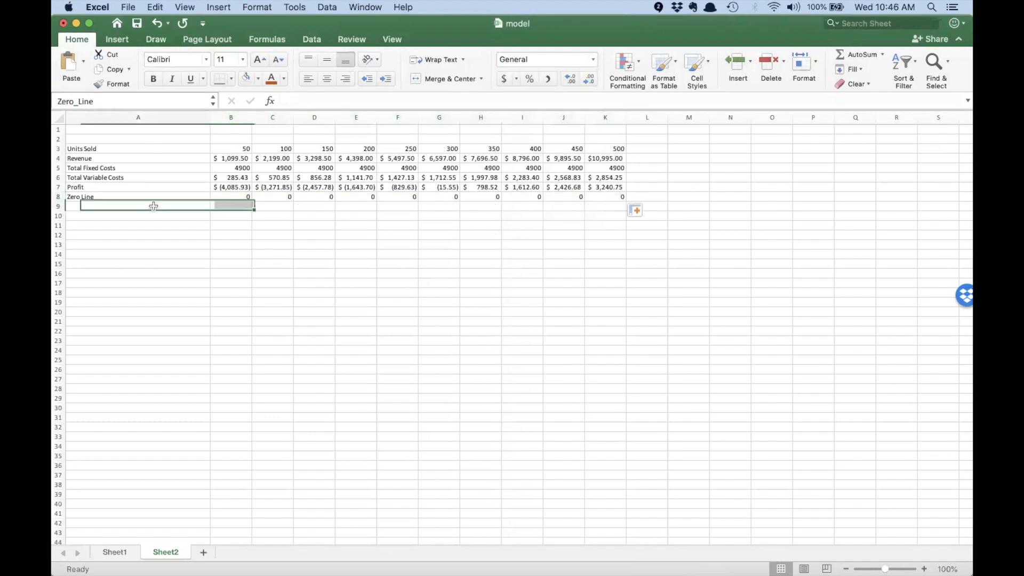
Step: Save the workbook and return to the browser calculator
left_click(130, 8)
left_click(131, 94)
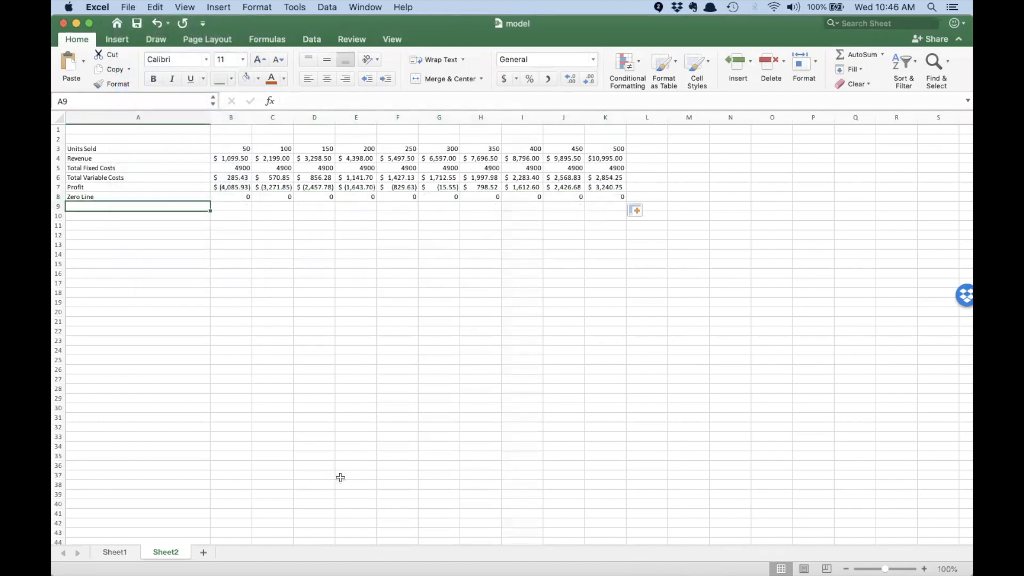
key("super+Tab")
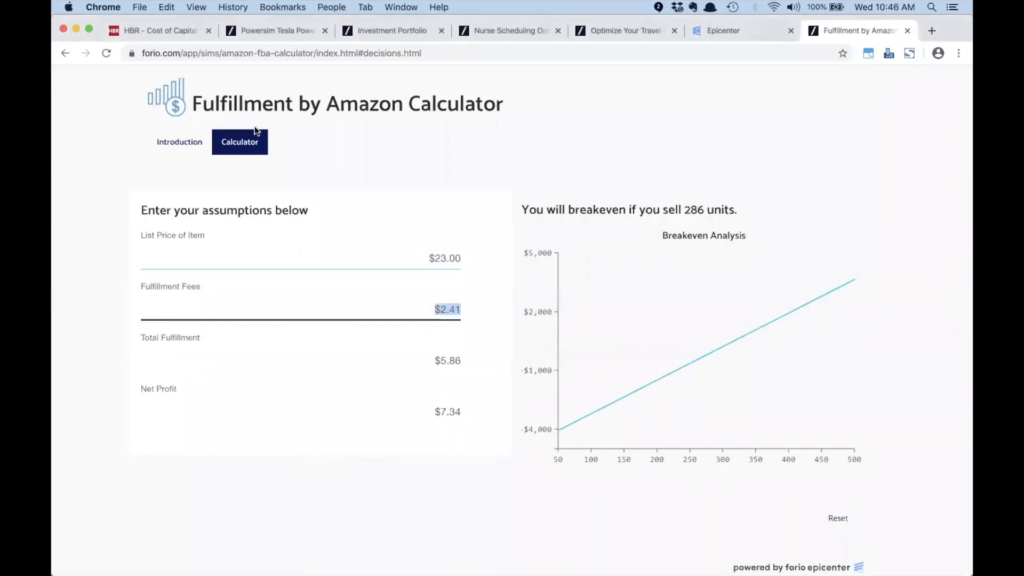
Step: Replace the project's model.xlsx with the updated workbook, now modified 10:46 AM, and open the Interface Builder
left_click(758, 29)
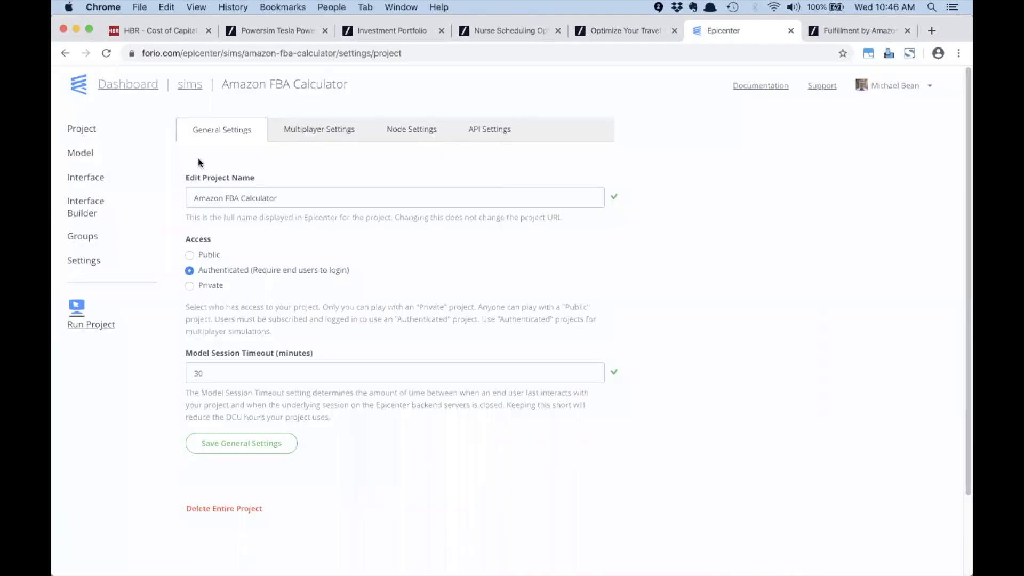
left_click(80, 152)
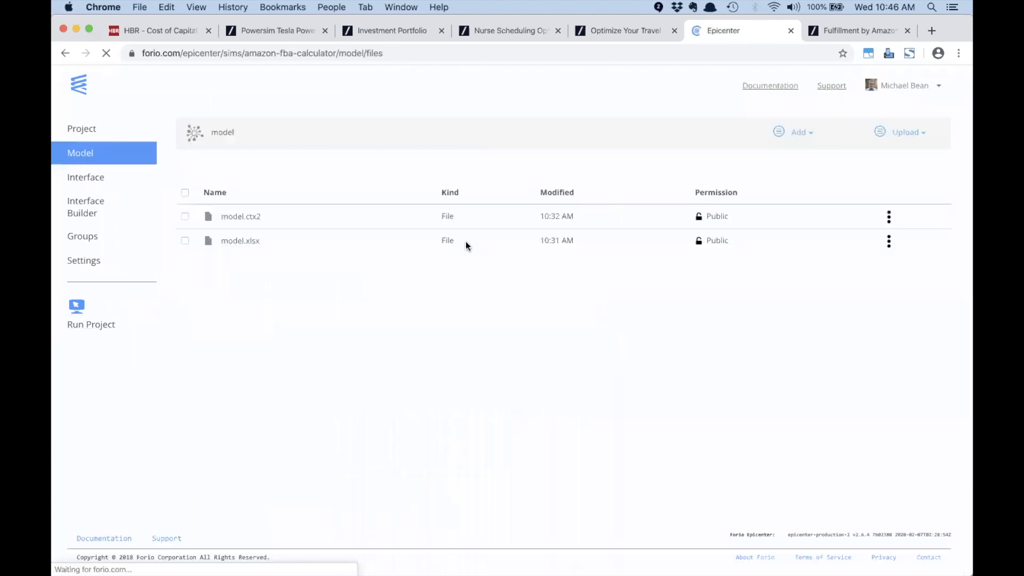
key("super+Tab")
key("super+Tab")
key("super+Tab")
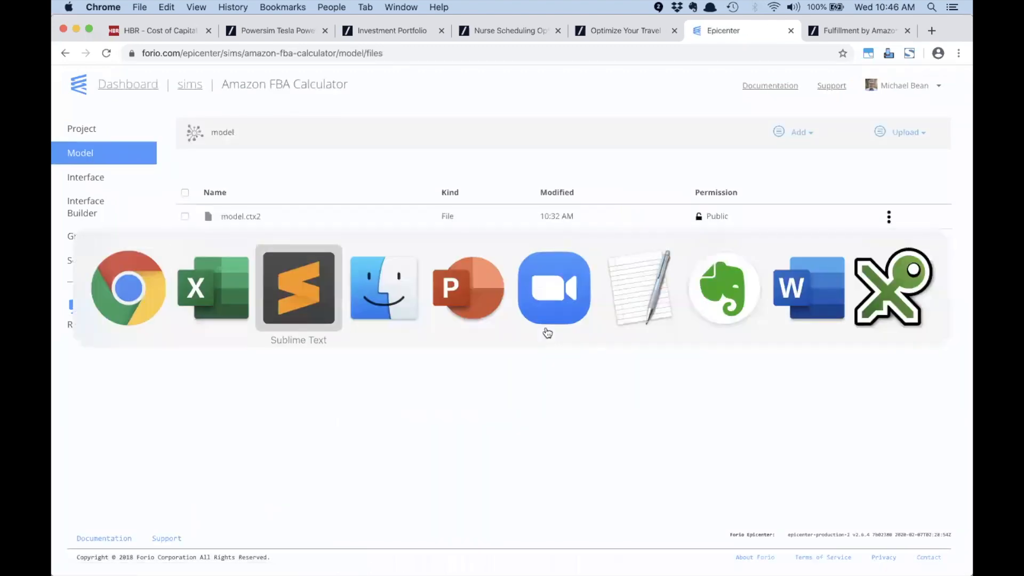
left_click_drag(440, 163, 219, 331)
left_click(625, 124)
left_click(624, 123)
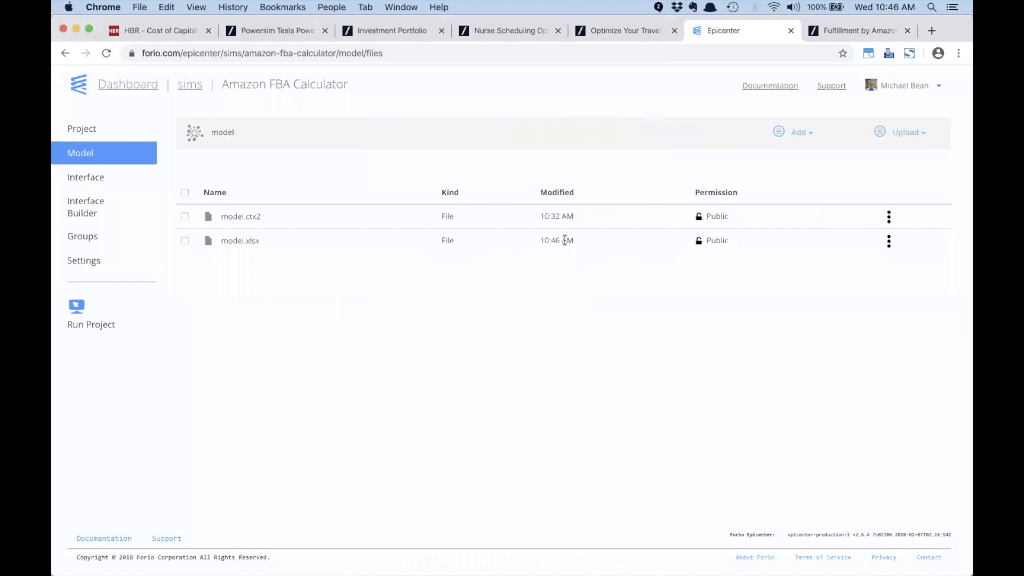
left_click_drag(571, 242, 540, 242)
left_click(452, 328)
left_click(83, 207)
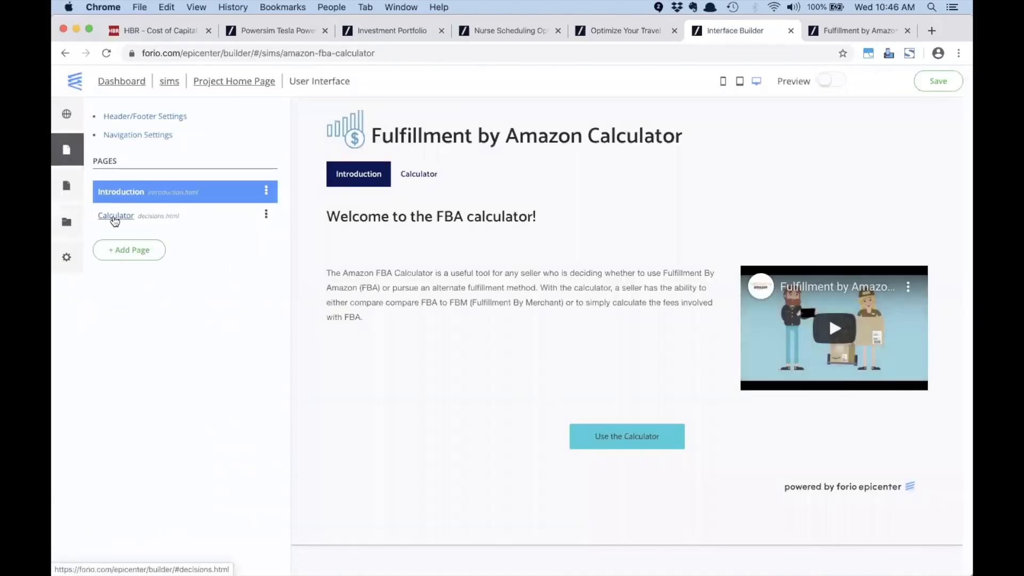
Step: Add Zero_Line as a second data series on the Calculator page's Breakeven Analysis chart
left_click(113, 216)
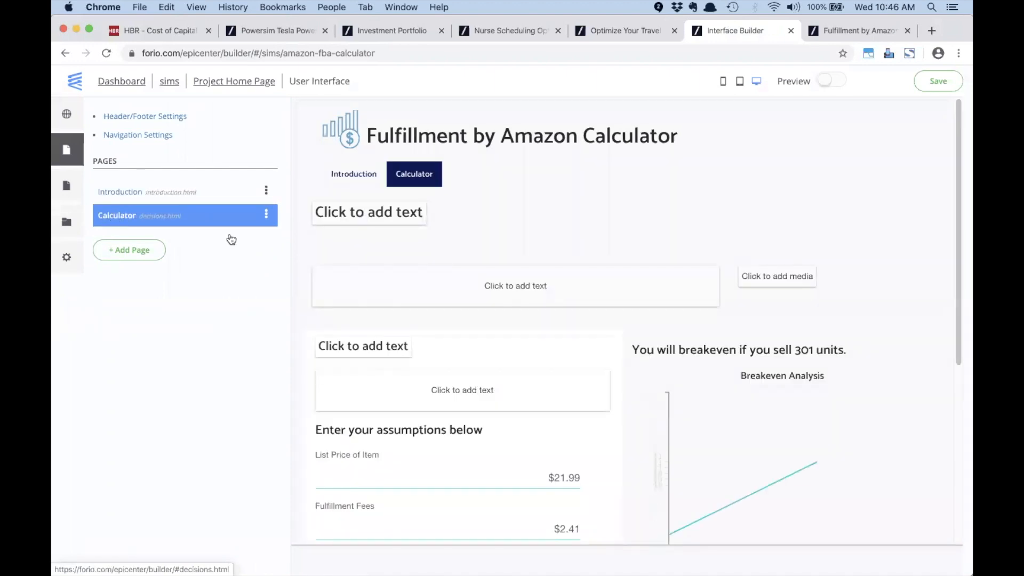
left_click(766, 447)
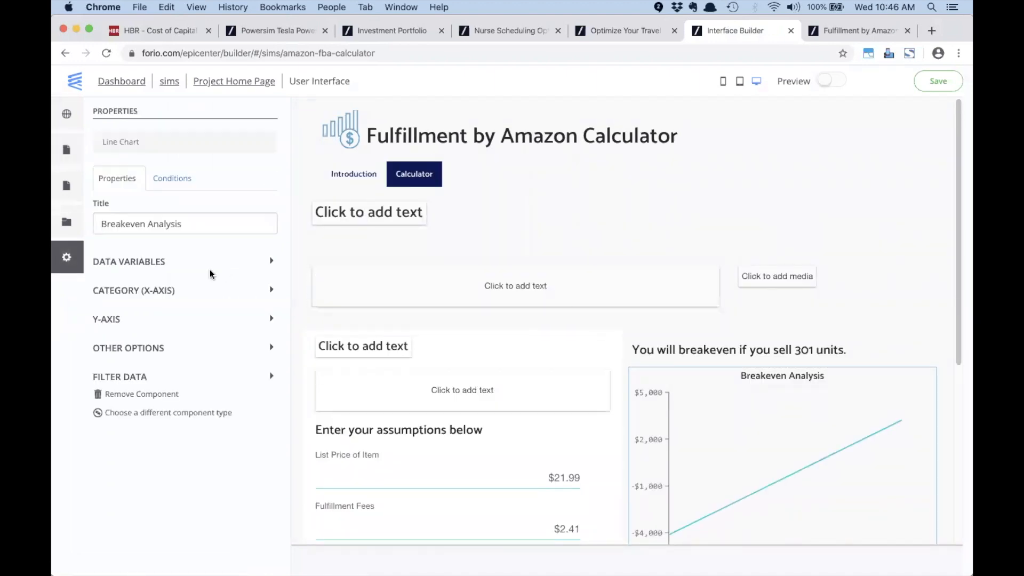
left_click(130, 263)
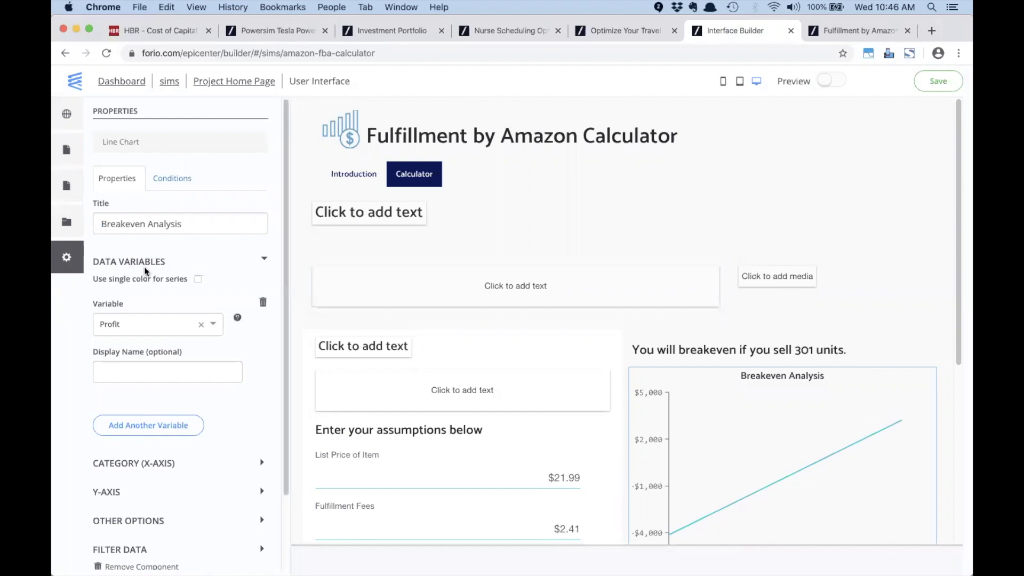
left_click(150, 425)
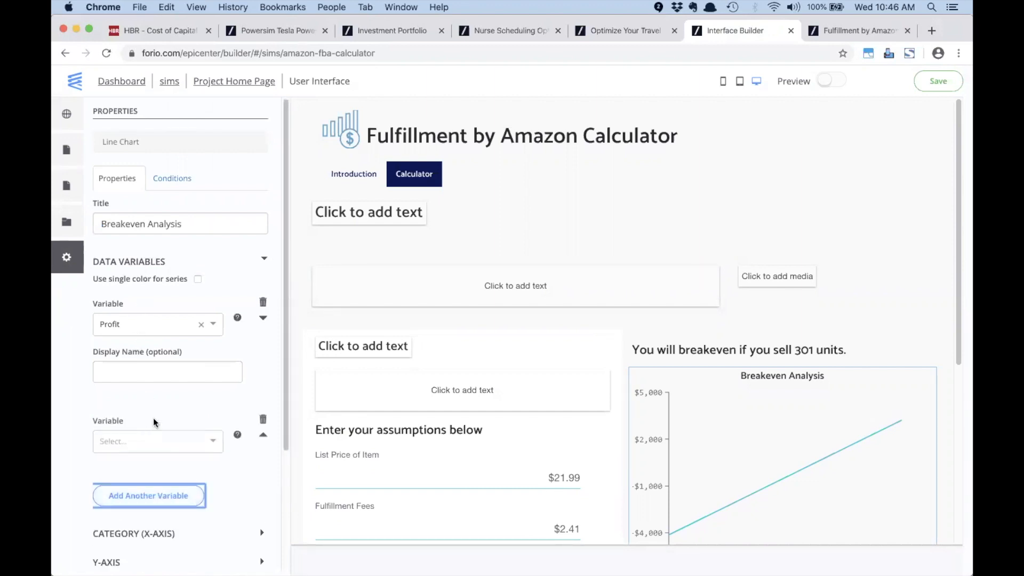
left_click(140, 442)
type("z")
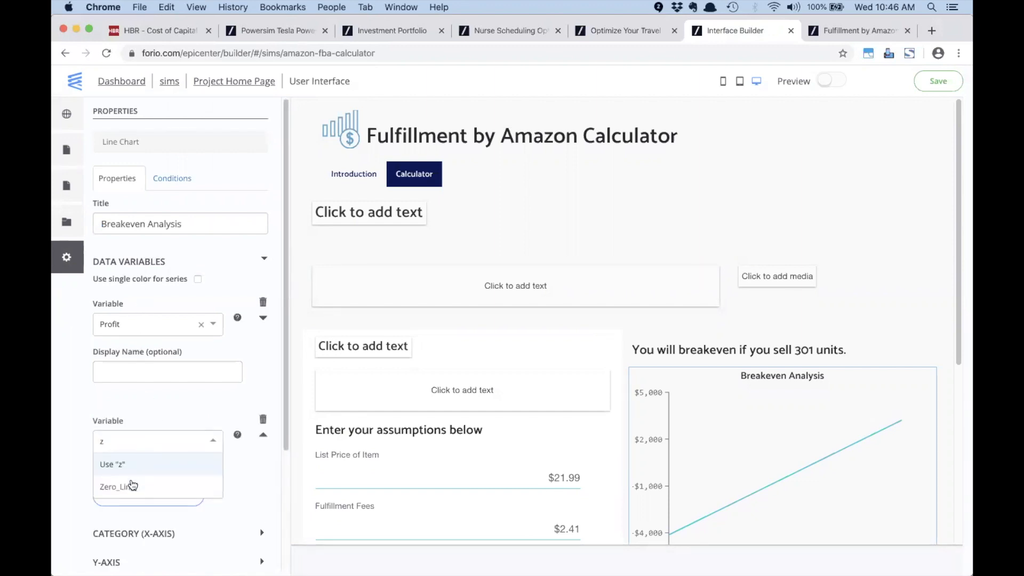
left_click(128, 485)
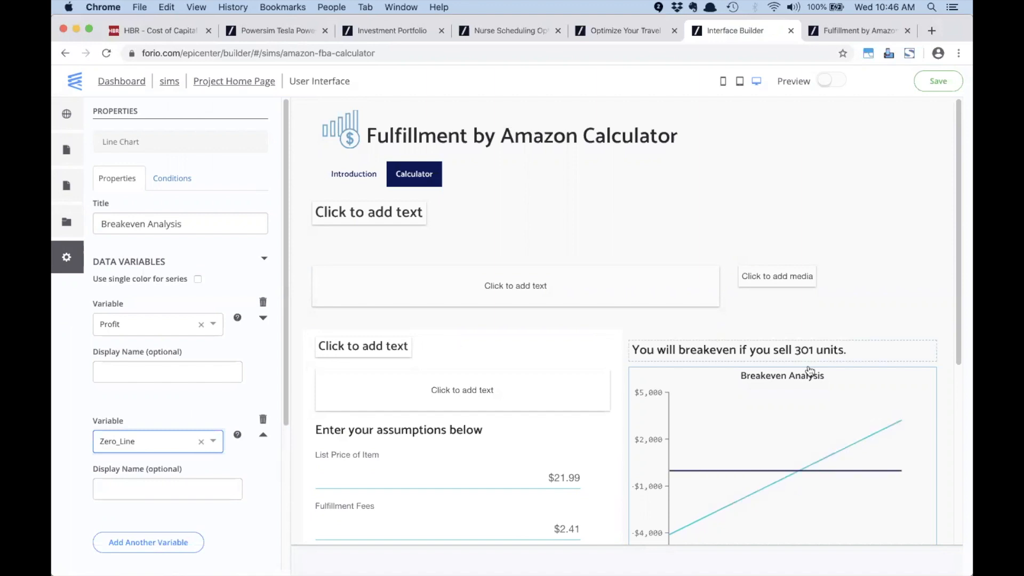
Step: Set the chart's Tooltips Number Format to Currency ($#,###.00) and save the interface
scroll(883, 417, "down", 3)
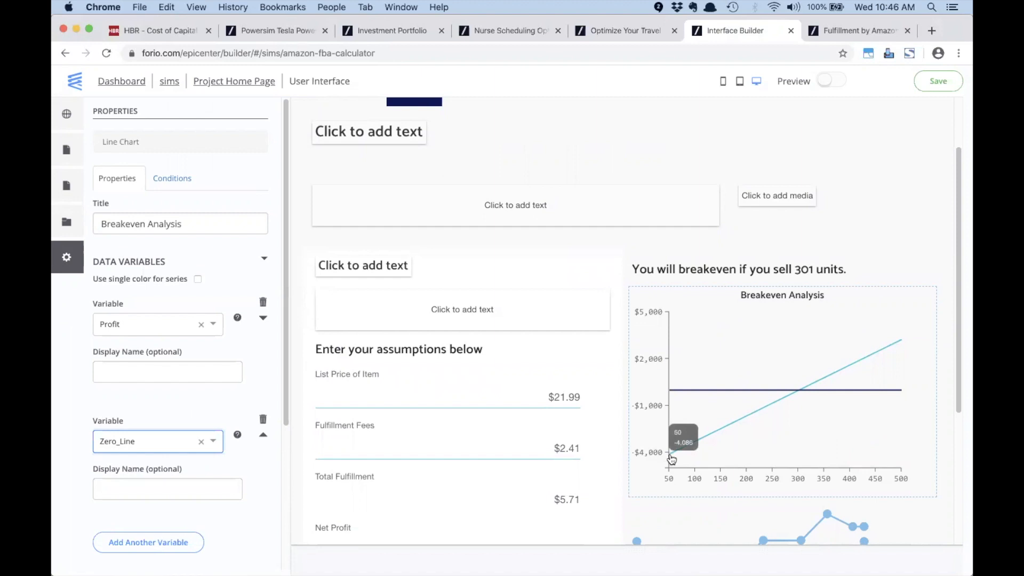
mouse_move(674, 457)
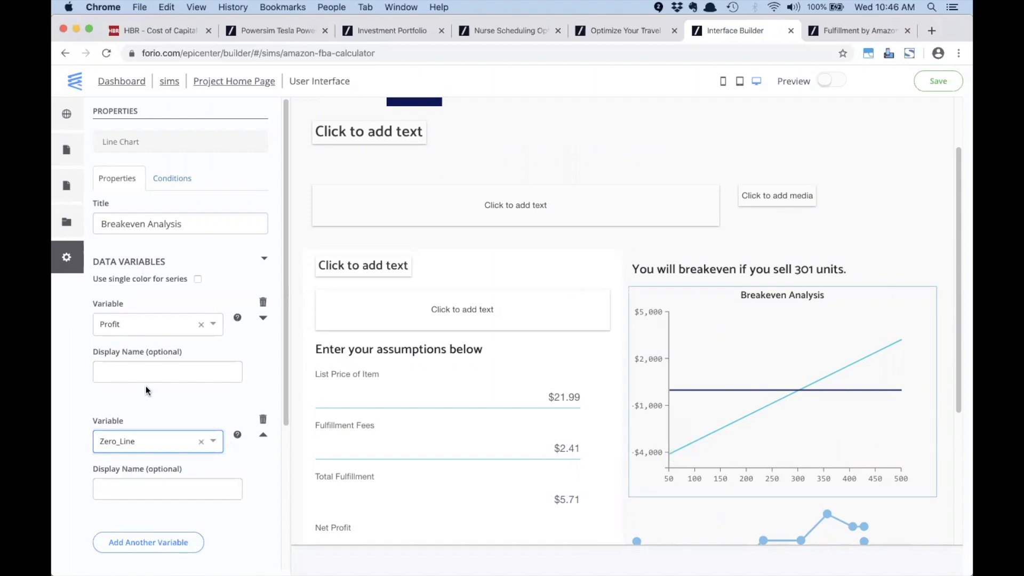
scroll(145, 386, "down", 5)
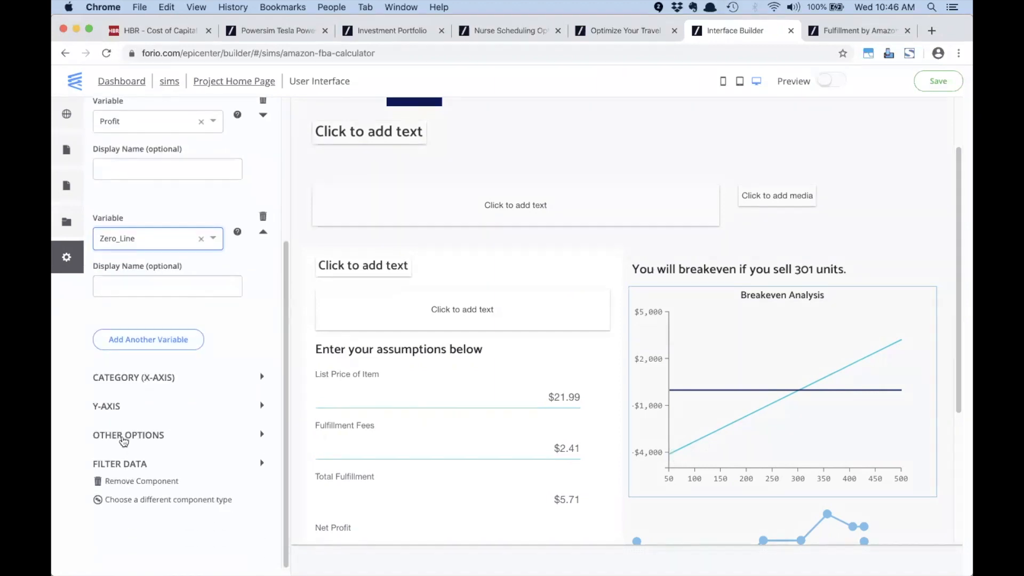
left_click(124, 438)
scroll(218, 433, "down", 2)
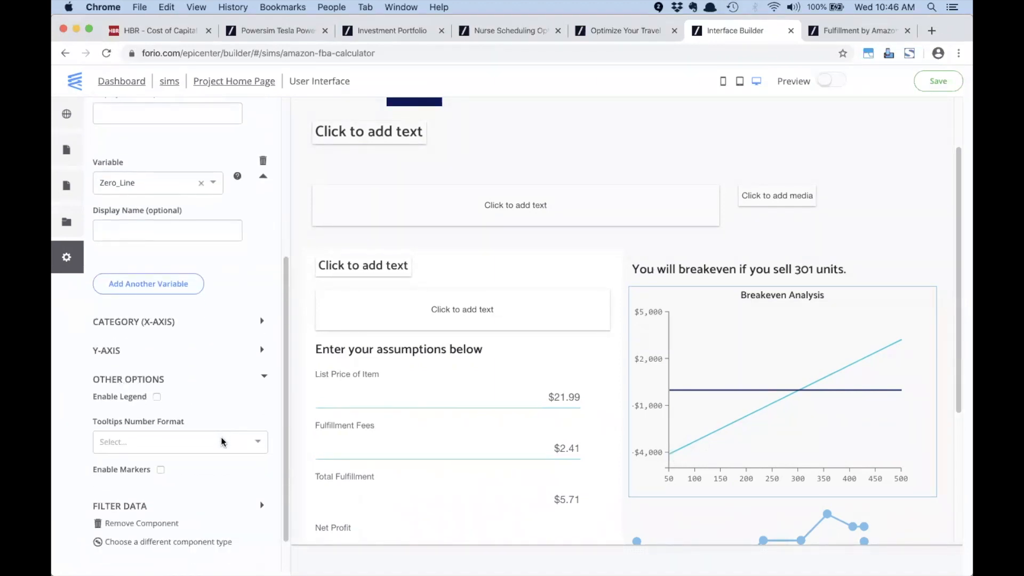
left_click(218, 449)
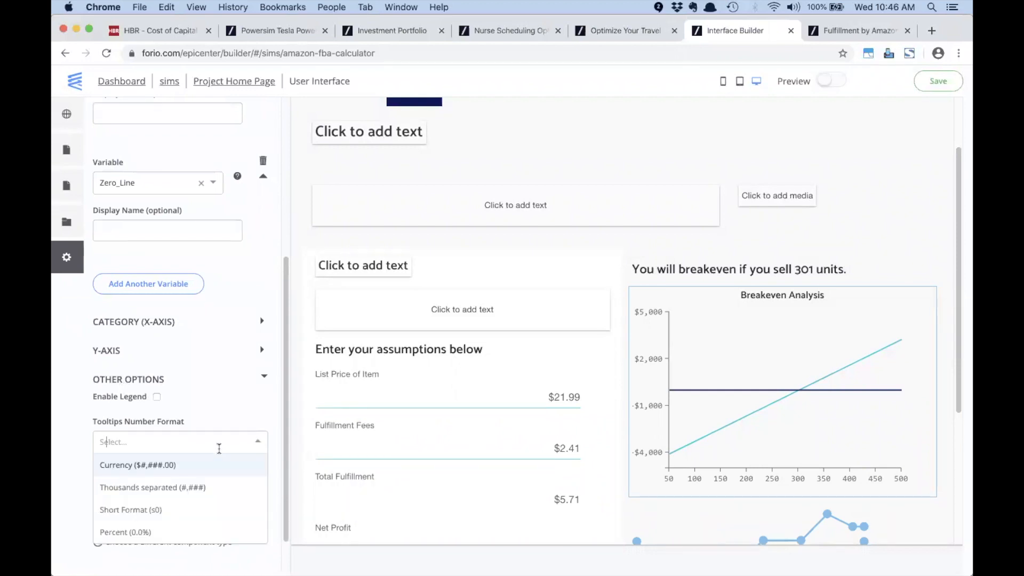
left_click(194, 466)
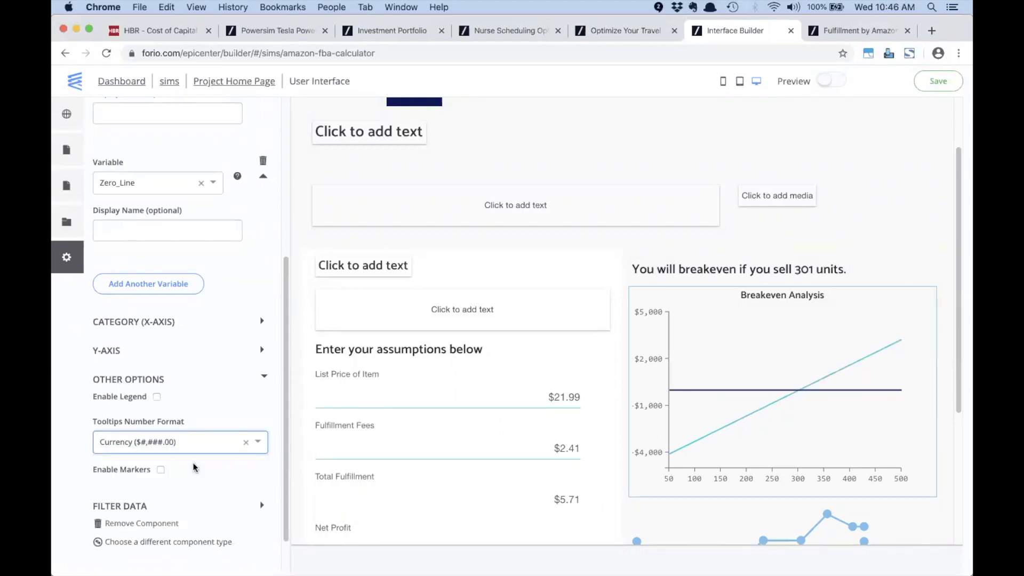
left_click(246, 442)
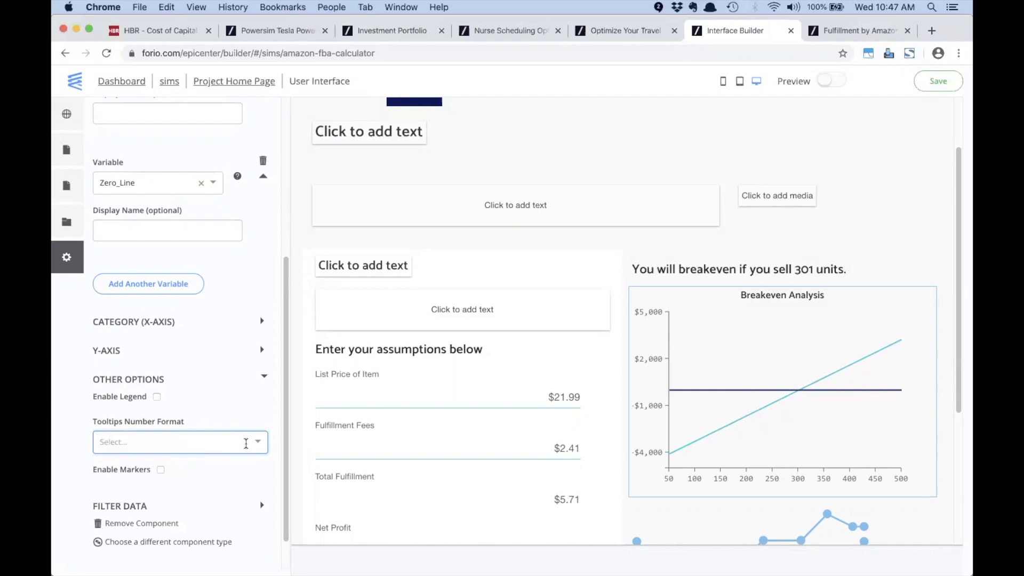
left_click(258, 443)
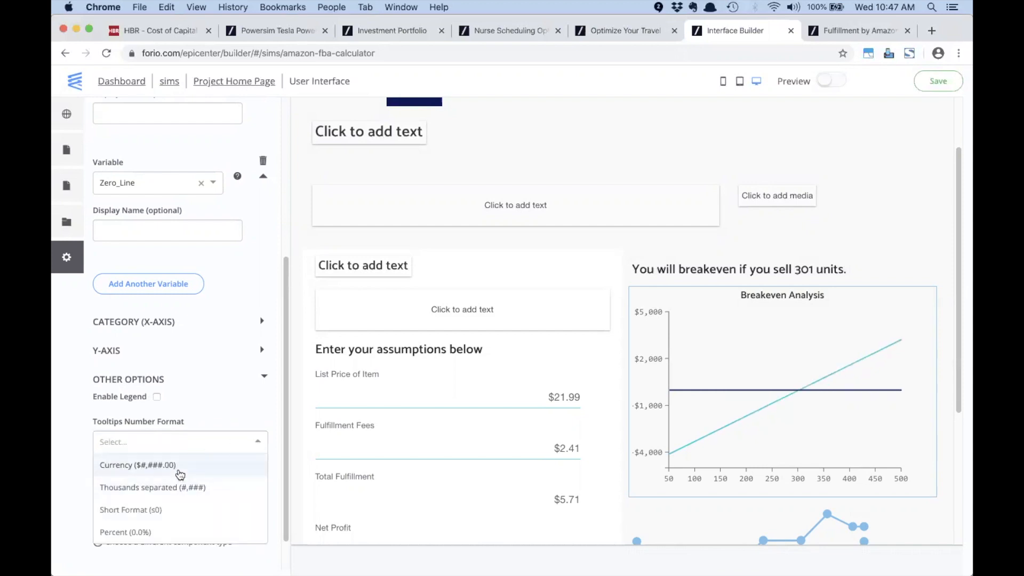
left_click(180, 473)
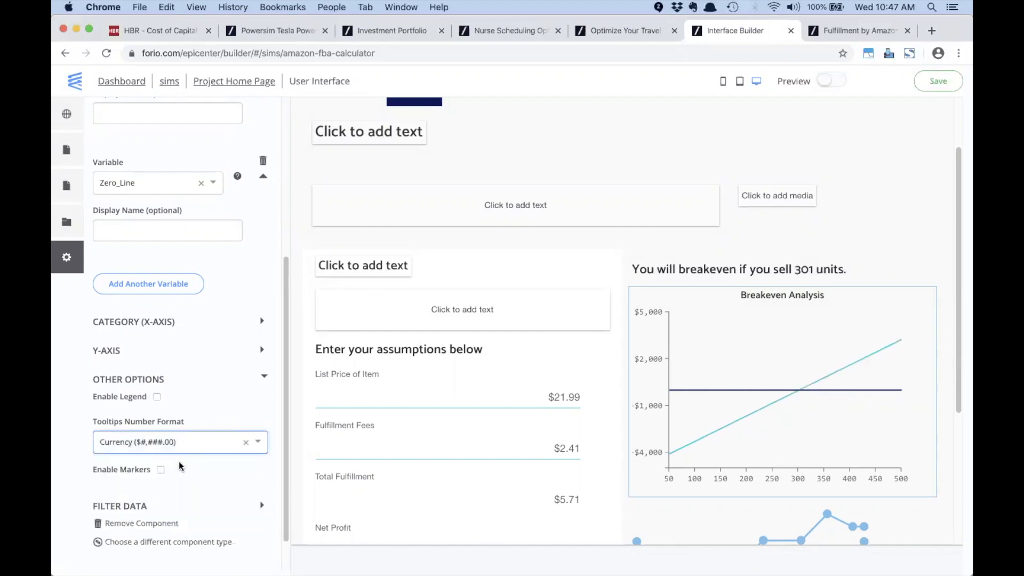
scroll(653, 229, "up", 3)
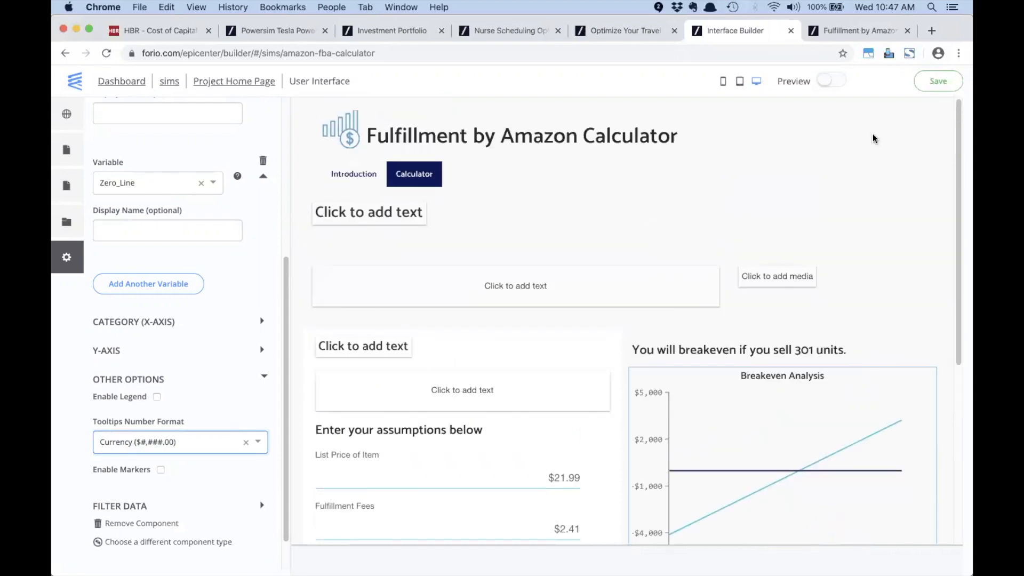
left_click(938, 81)
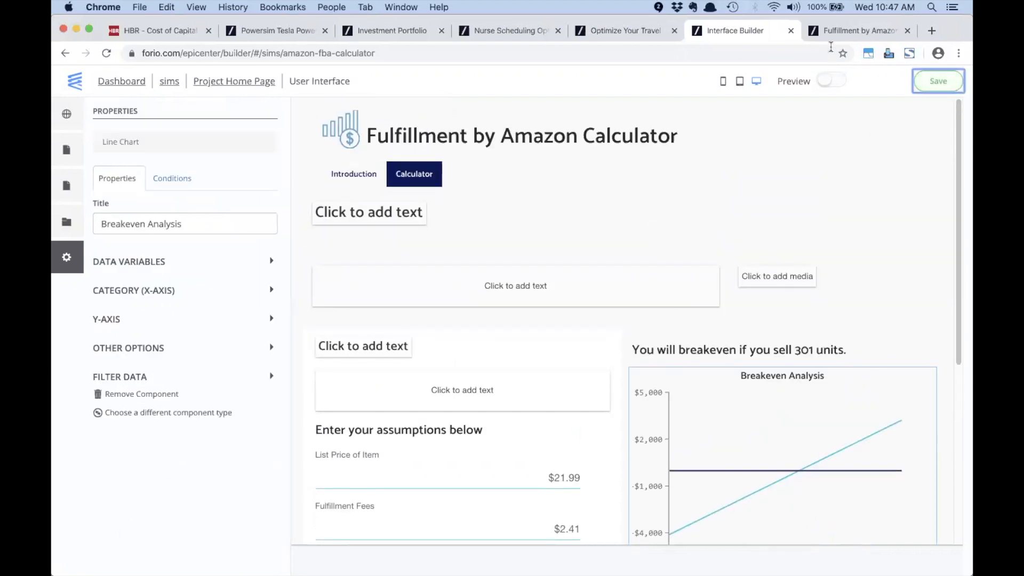
Step: Run the published project from the project home page and test its Calculator page
left_click(858, 30)
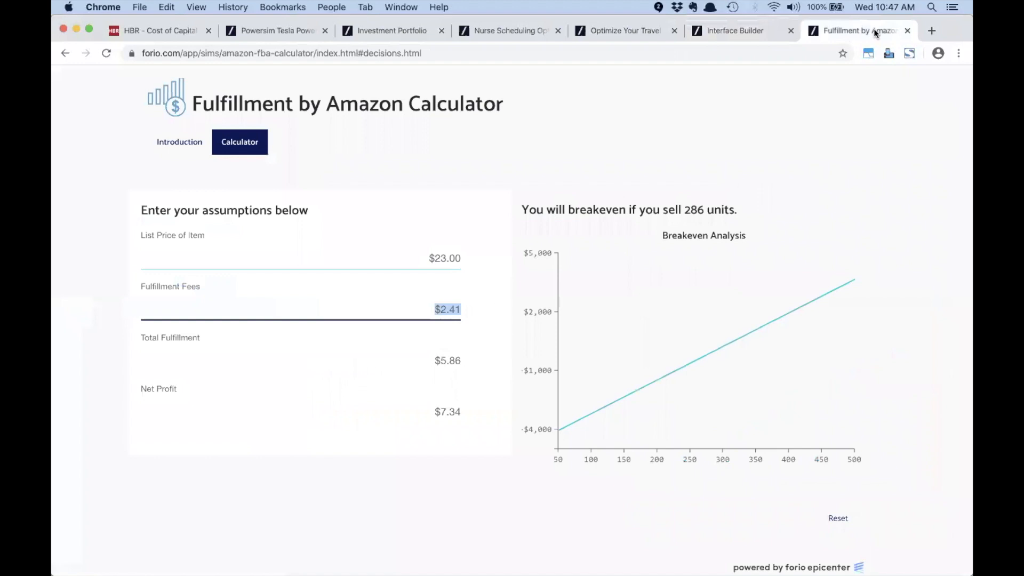
left_click(907, 30)
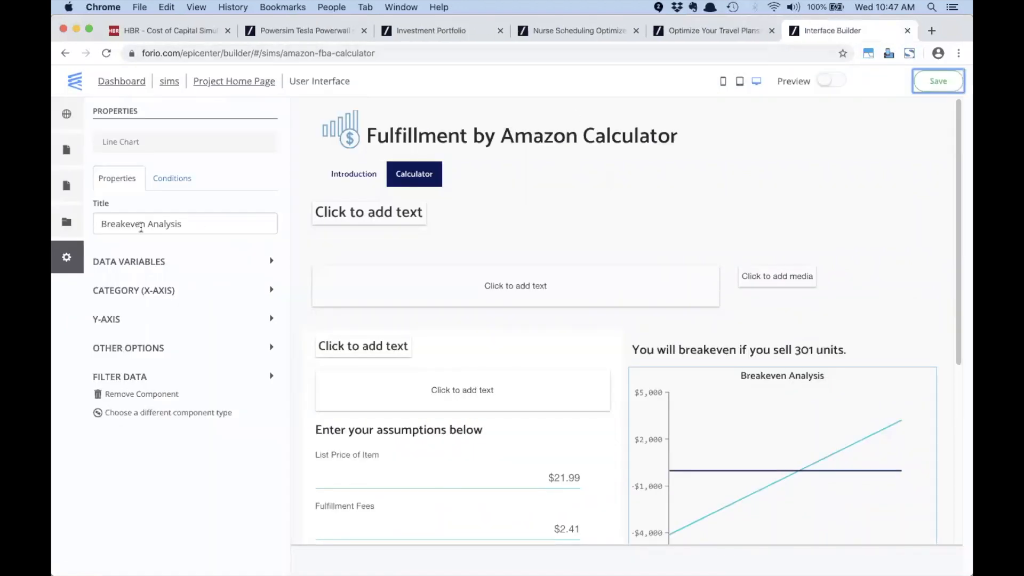
left_click(232, 81)
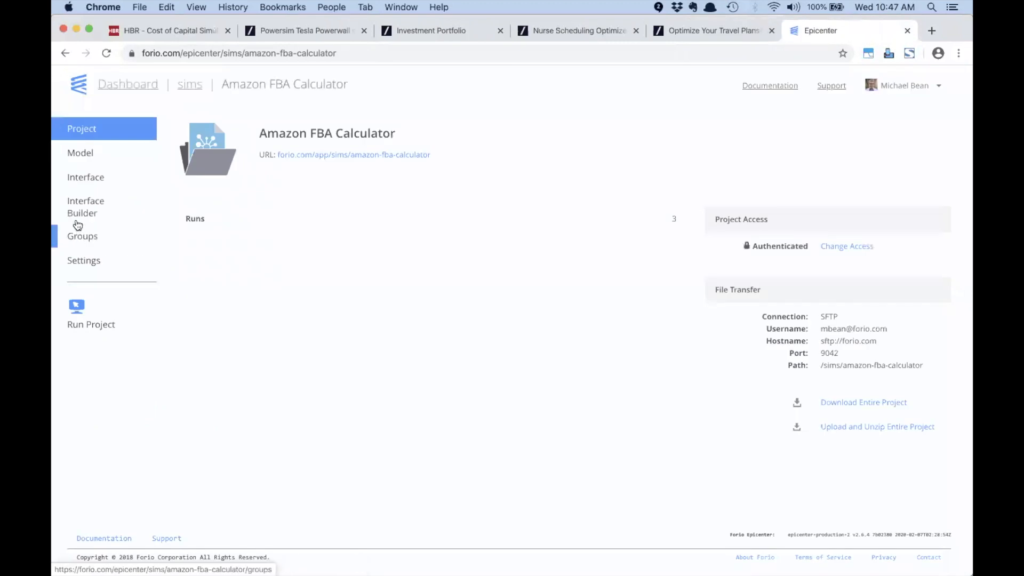
left_click(83, 326)
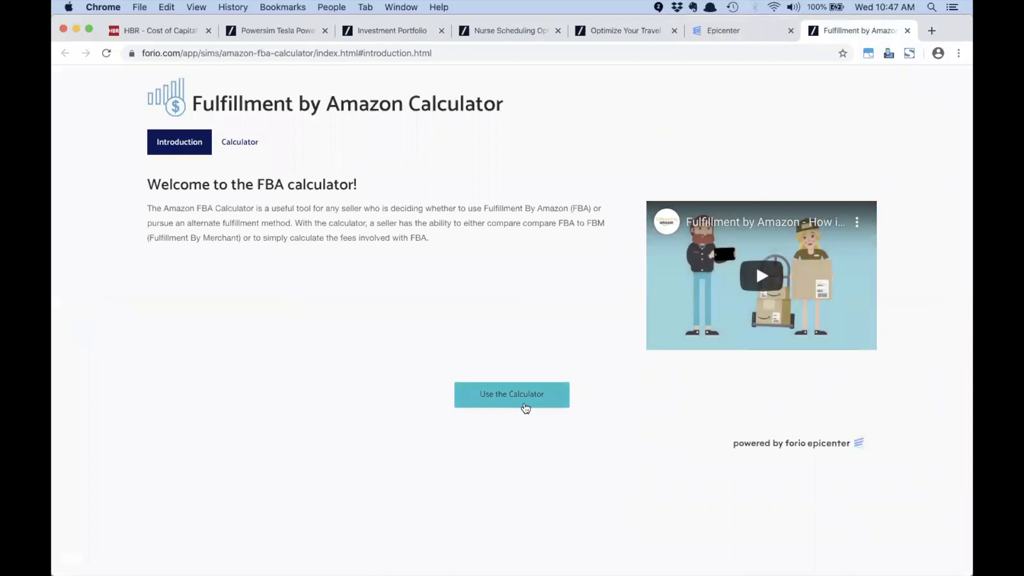
left_click(523, 398)
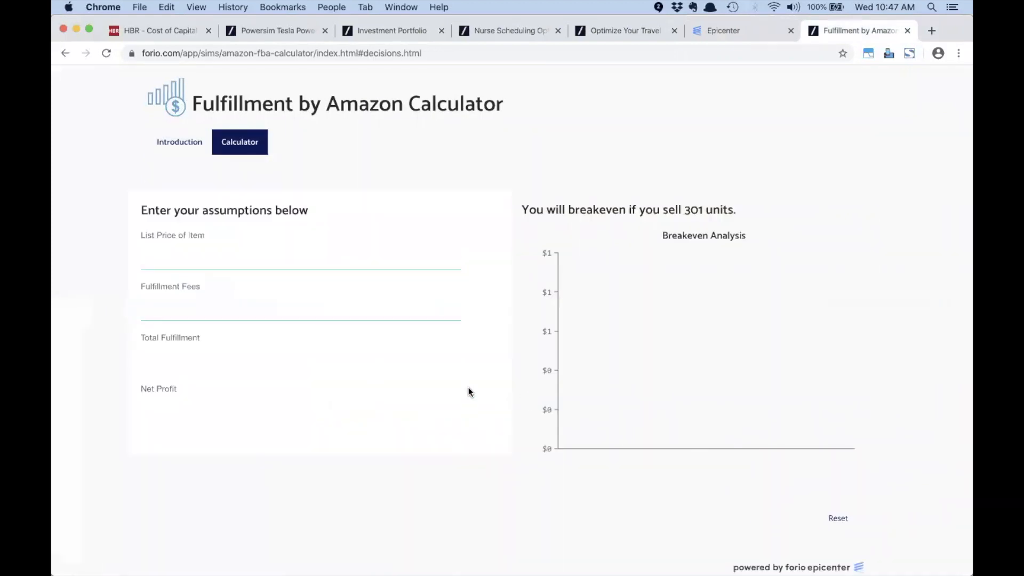
left_click(106, 54)
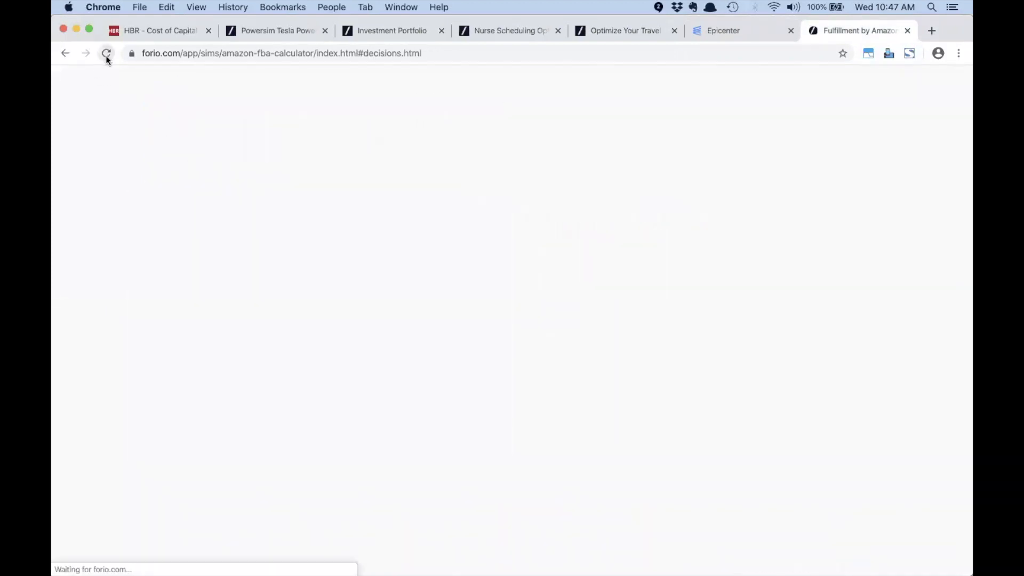
left_click(769, 29)
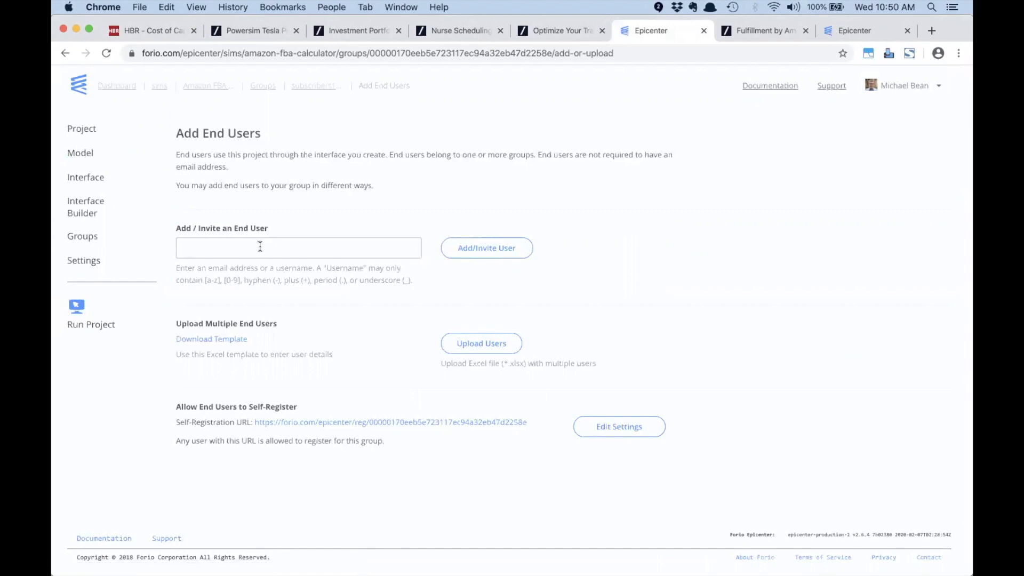
Step: Enter a username for the new end user and submit it with Add/Invite User
left_click(259, 247)
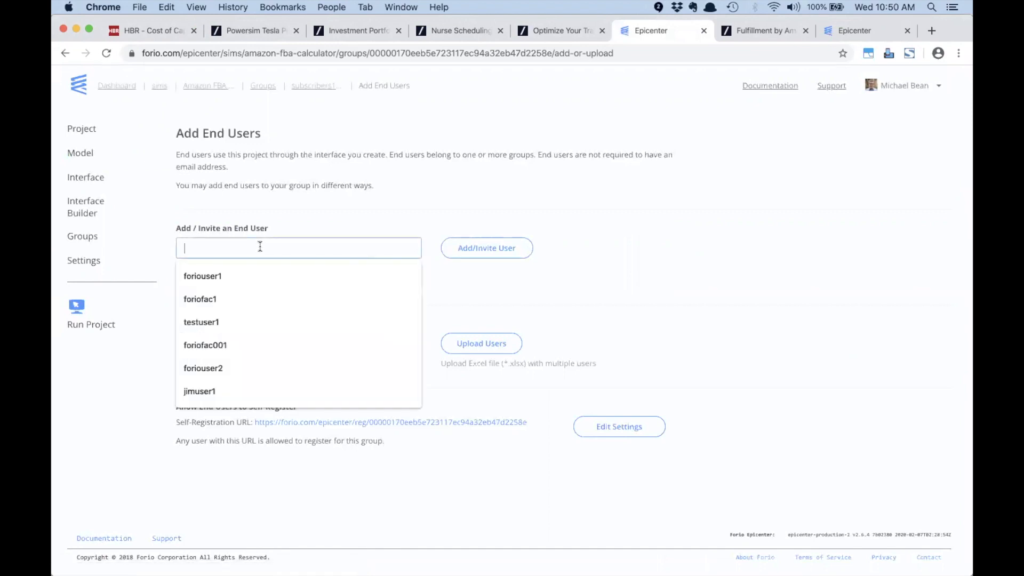
type("use")
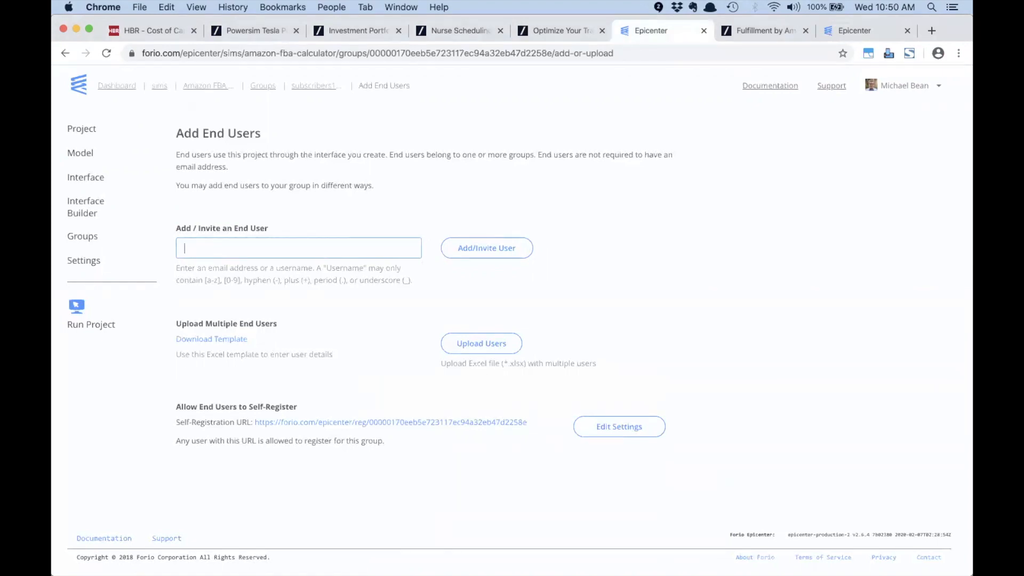
type("fbauser1")
double_click(206, 246)
type("c")
left_click(473, 247)
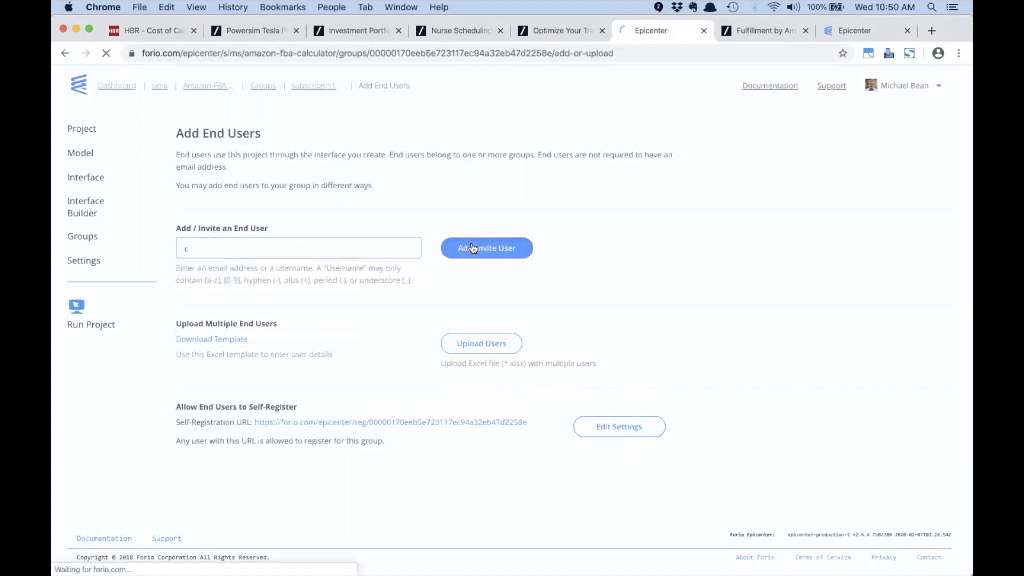
left_click_drag(208, 251, 174, 250)
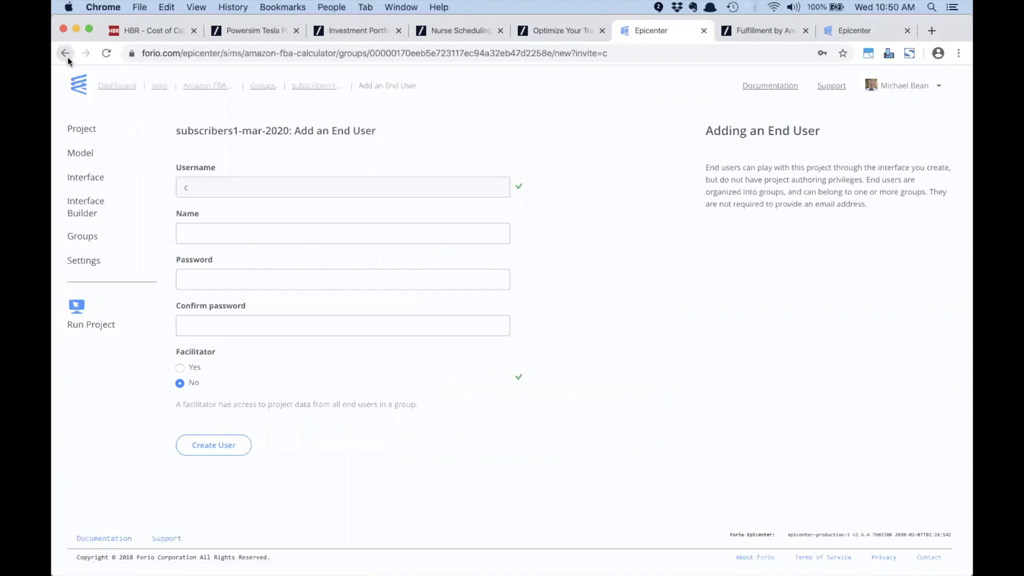
left_click(65, 54)
left_click(197, 250)
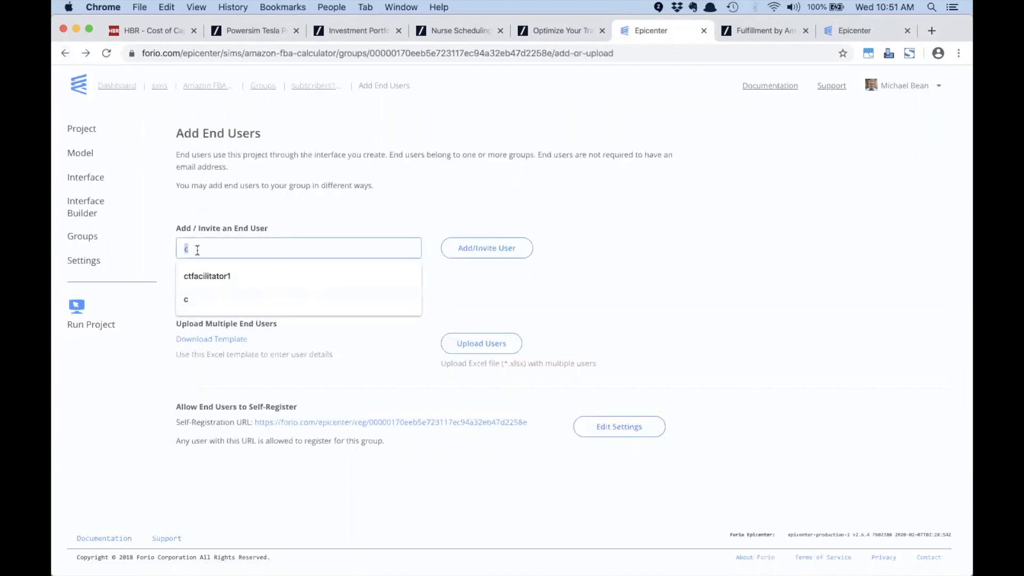
type("fbauser1")
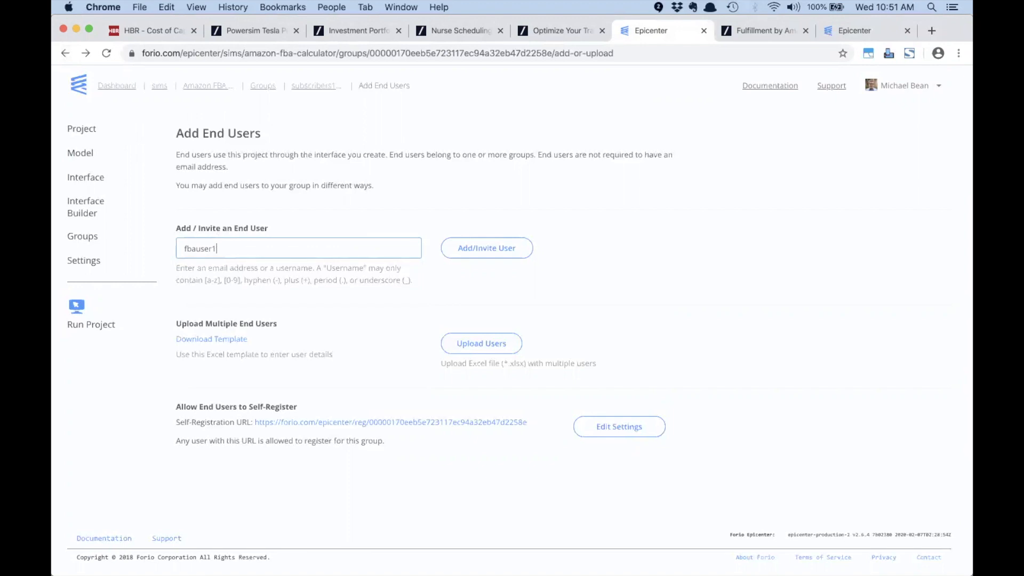
double_click(197, 243)
left_click(488, 248)
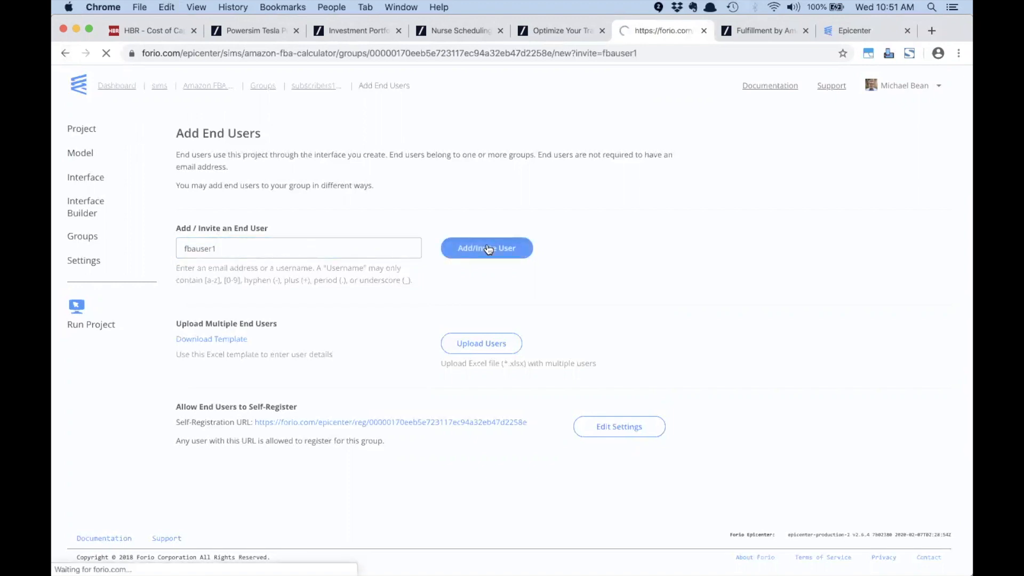
Step: Fill in the new user's name, password and password confirmation, then create the user
left_click(217, 235)
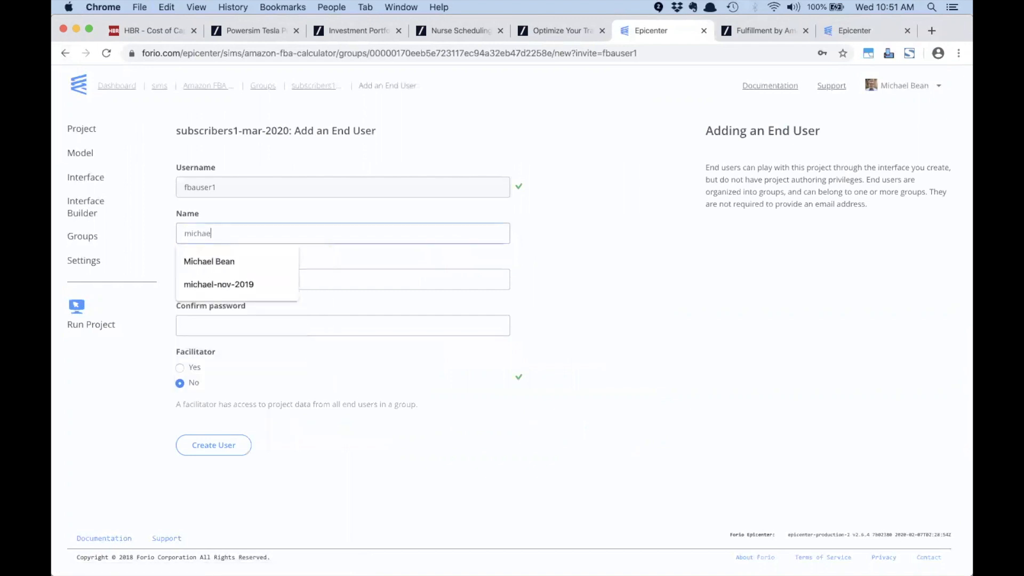
key("Tab")
key("super+v")
key("Tab")
key("super+v")
left_click(198, 454)
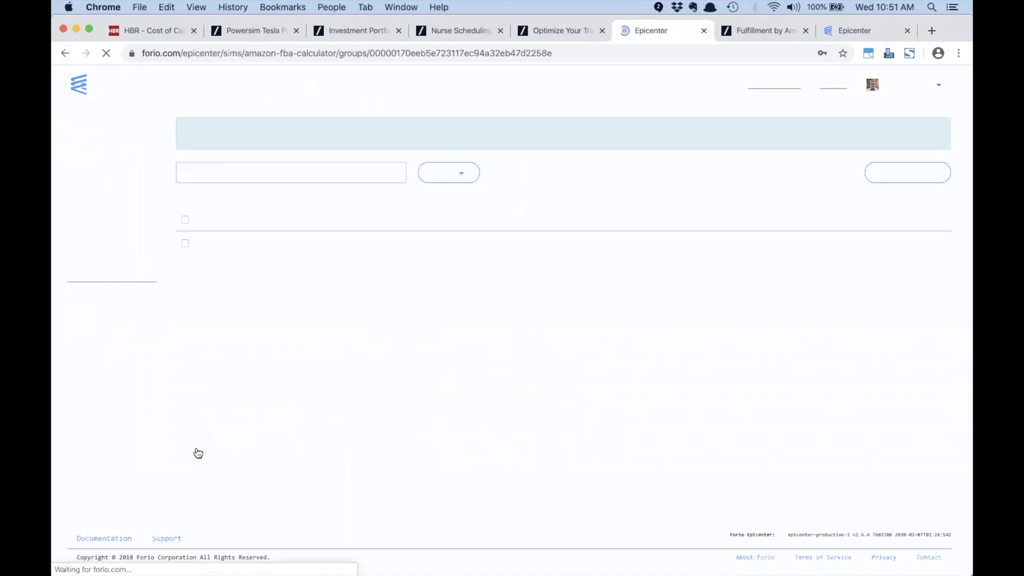
left_click(782, 159)
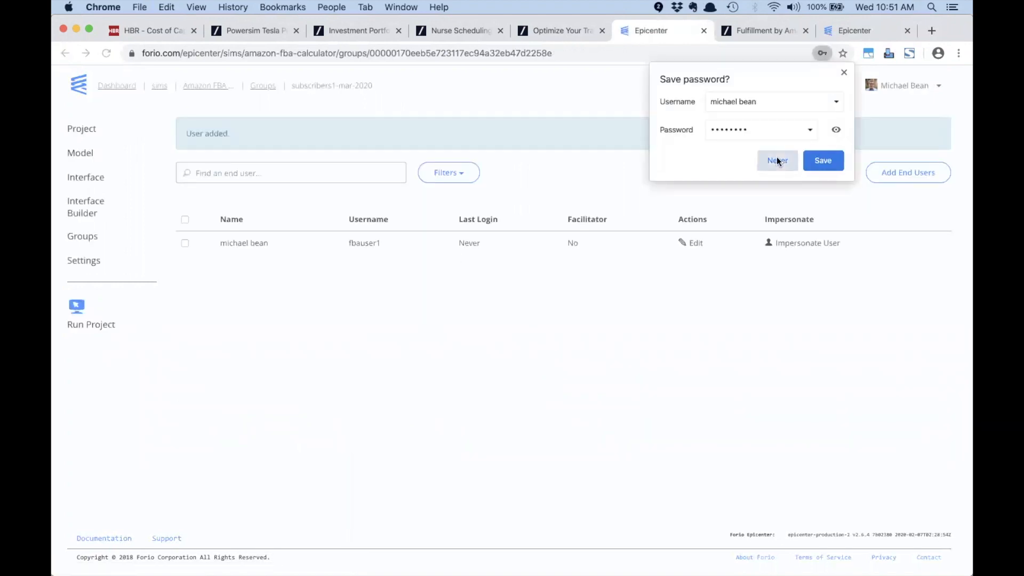
Step: Open the project in a private browsing window and log in as the new end user
left_click(97, 329)
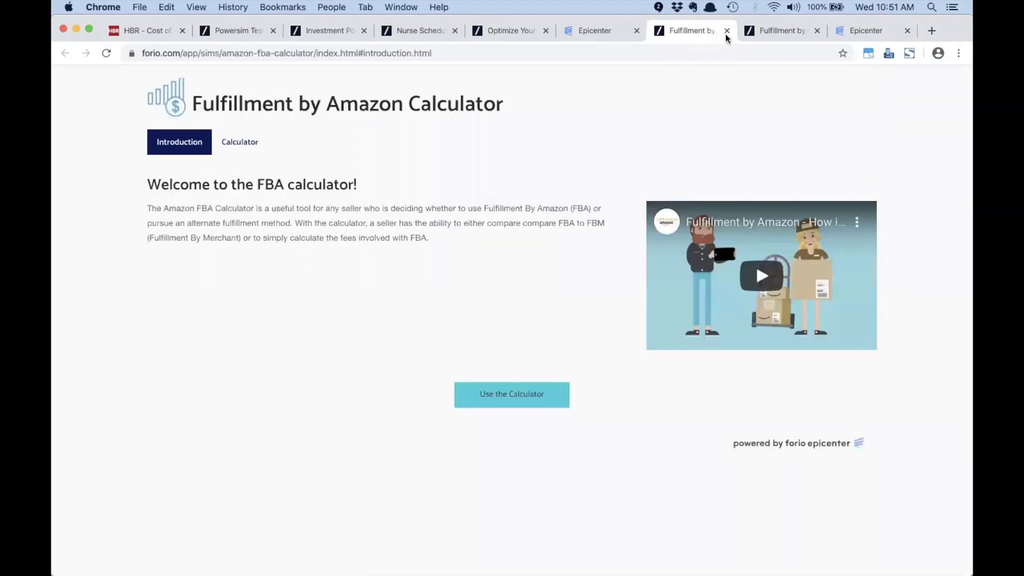
left_click(727, 30)
right_click(103, 329)
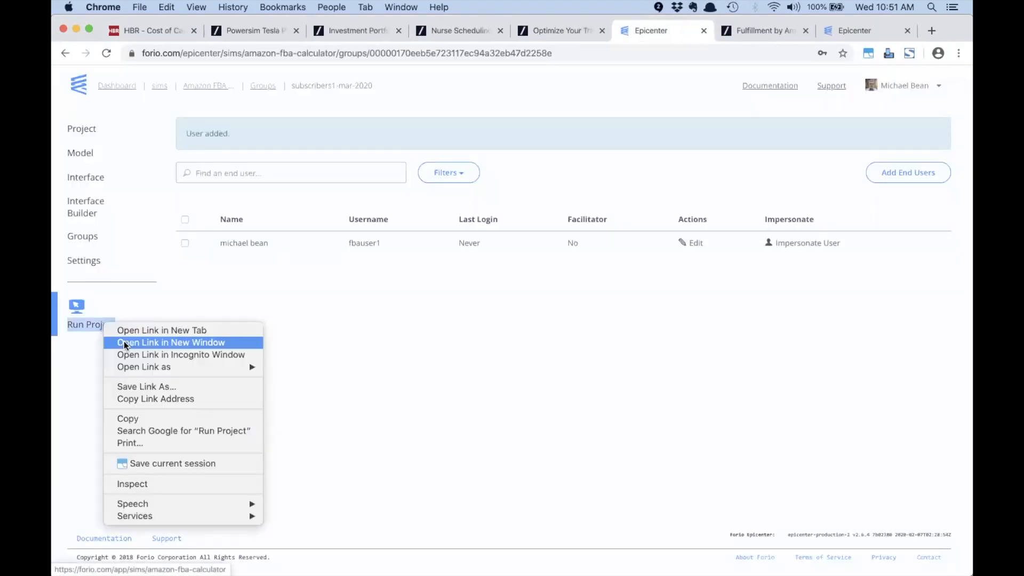
left_click(130, 352)
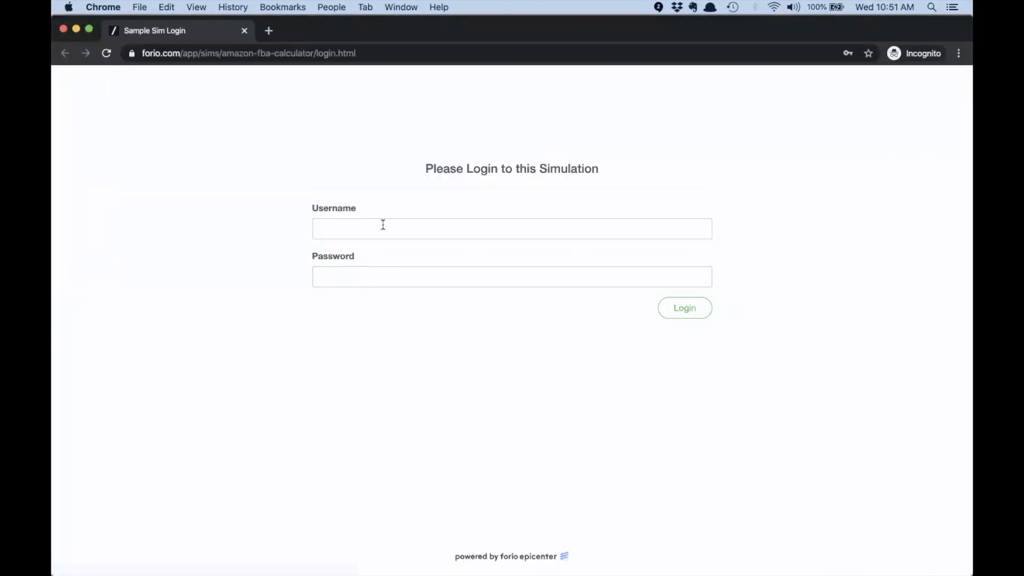
left_click(383, 227)
type("fbauser1")
key("Tab")
type("••••••••")
left_click(691, 308)
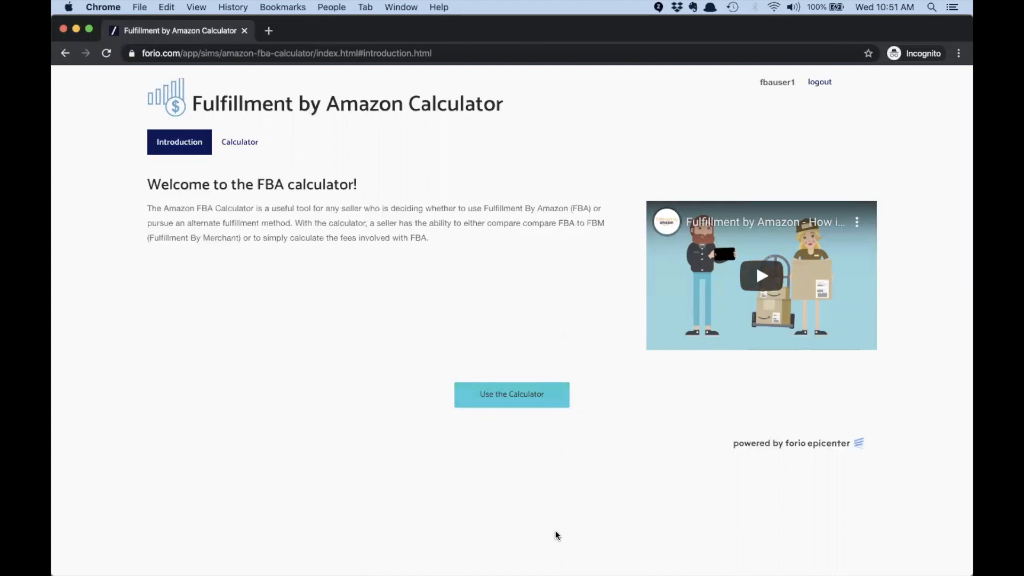
Step: On the calculator page, set List Price to $25.00, giving breakeven at 260 units
left_click(509, 395)
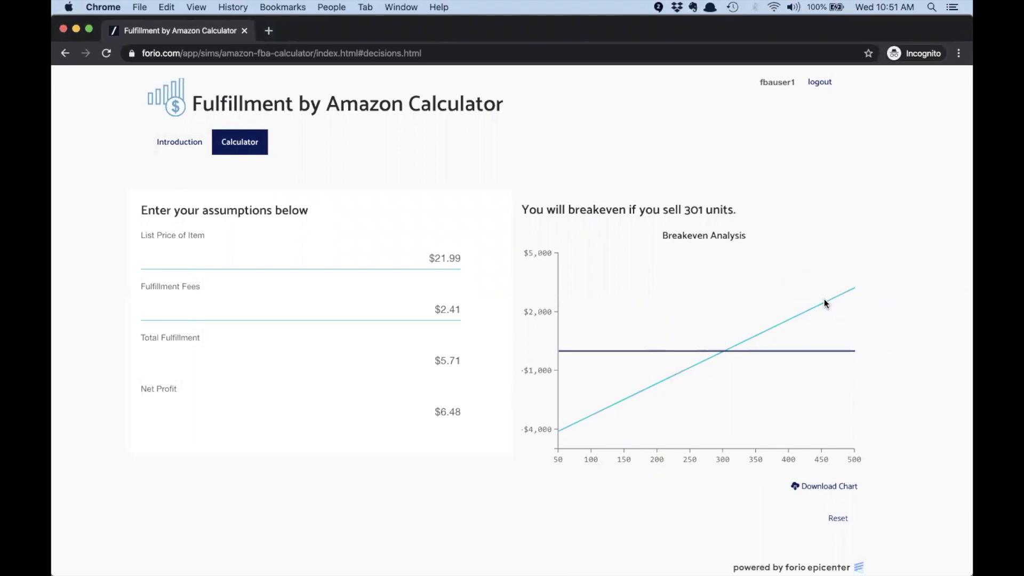
left_click_drag(418, 258, 485, 261)
type("25")
key("Tab")
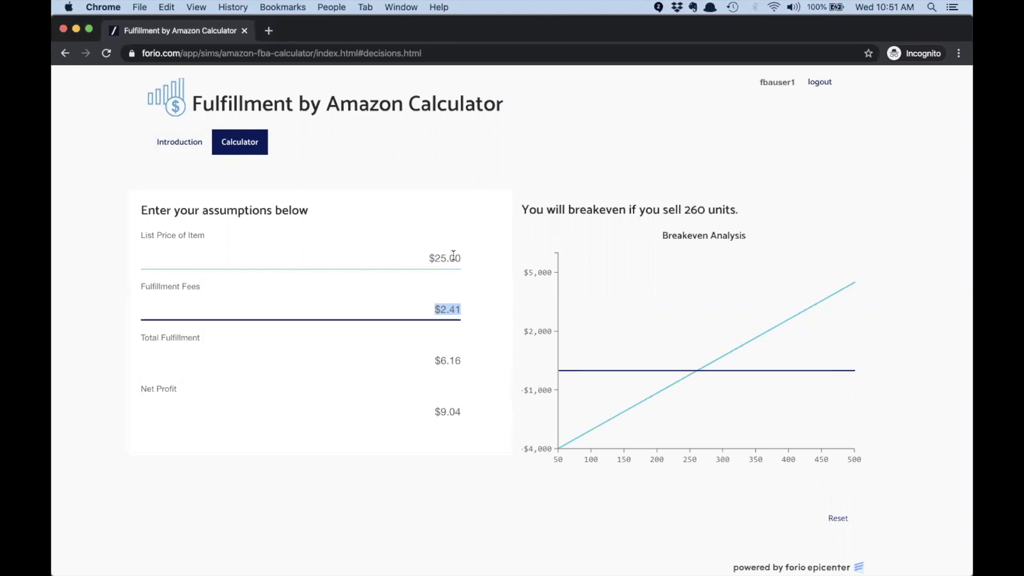
key("super+Tab")
key("Tab")
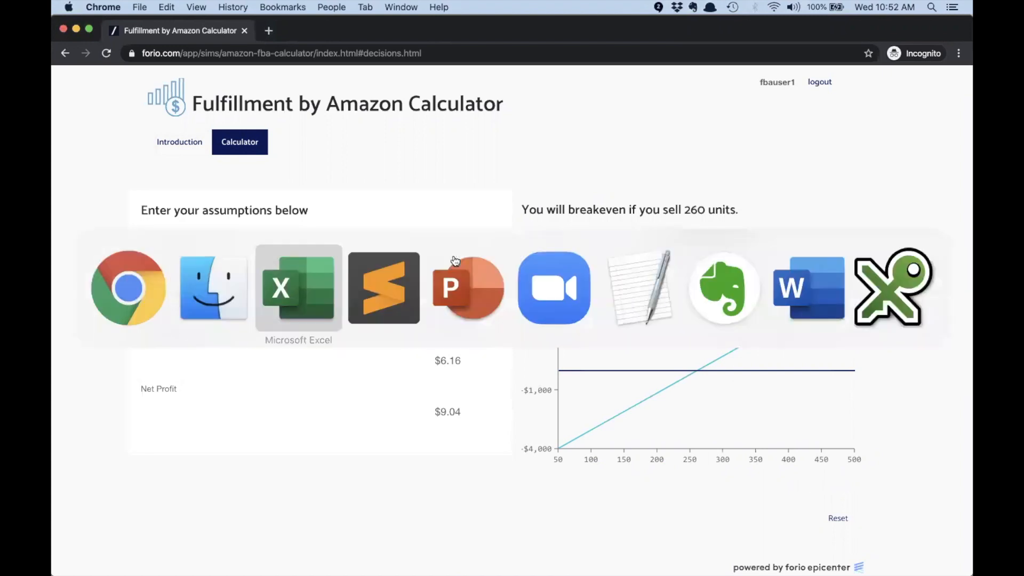
Step: Advance the presentation to the named ranges tip, then bring Excel forward
key("Tab")
key("Right")
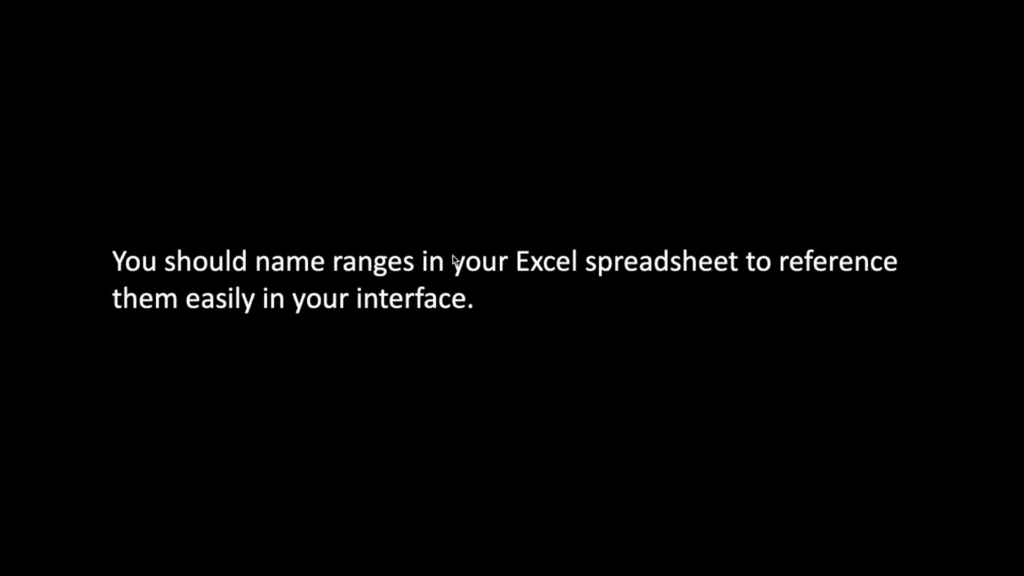
key("super+Tab")
key("Tab")
key("Tab")
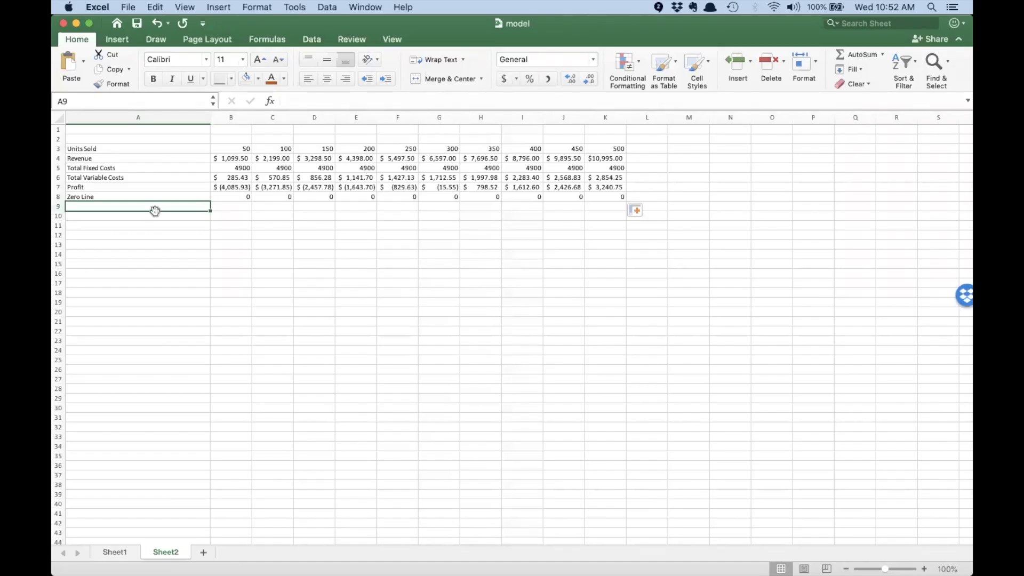
Step: Select the Revenue row on Sheet2 and look over the Insert > Name options
left_click(160, 187)
left_click_drag(221, 158, 613, 159)
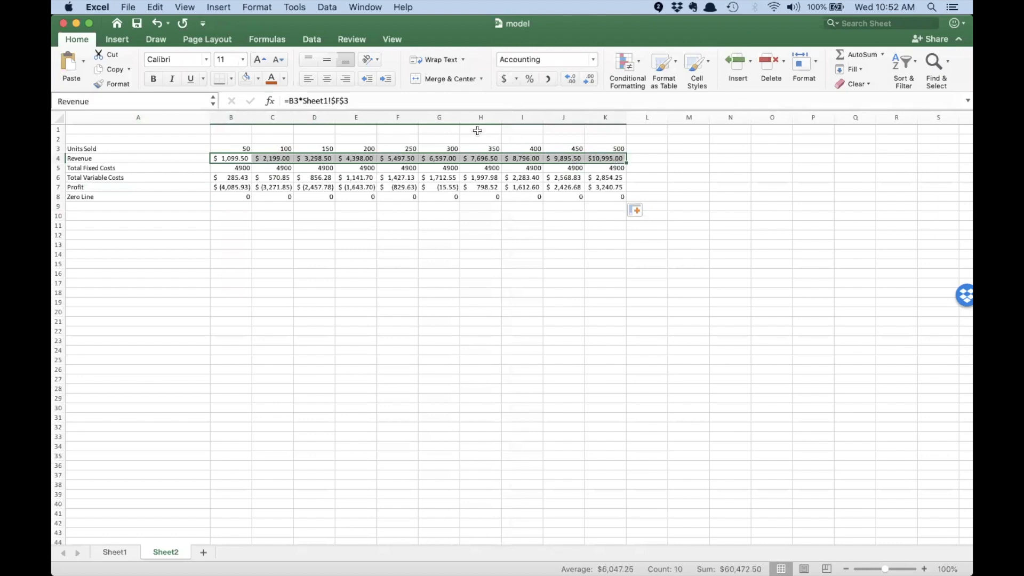
left_click(216, 7)
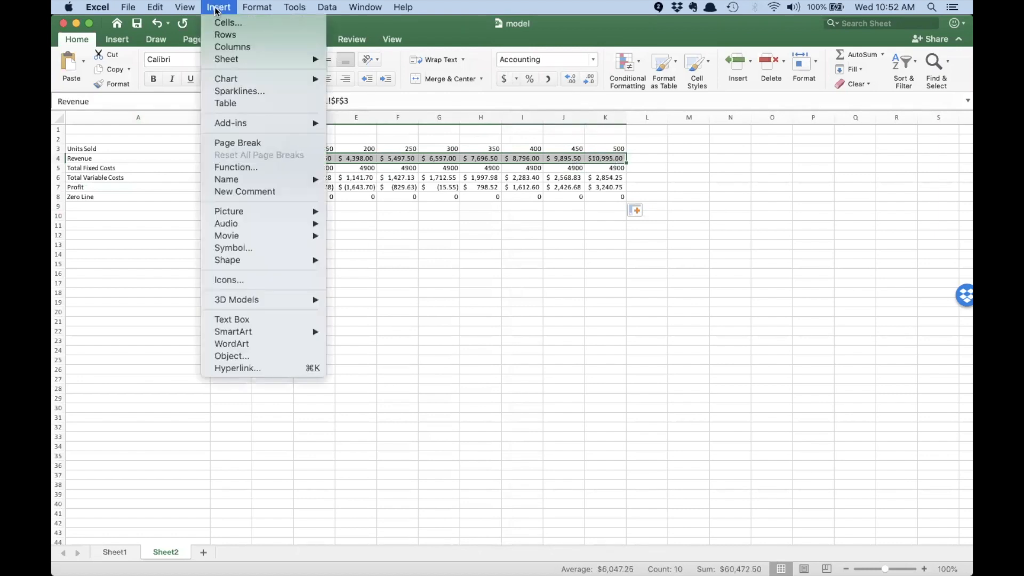
mouse_move(229, 180)
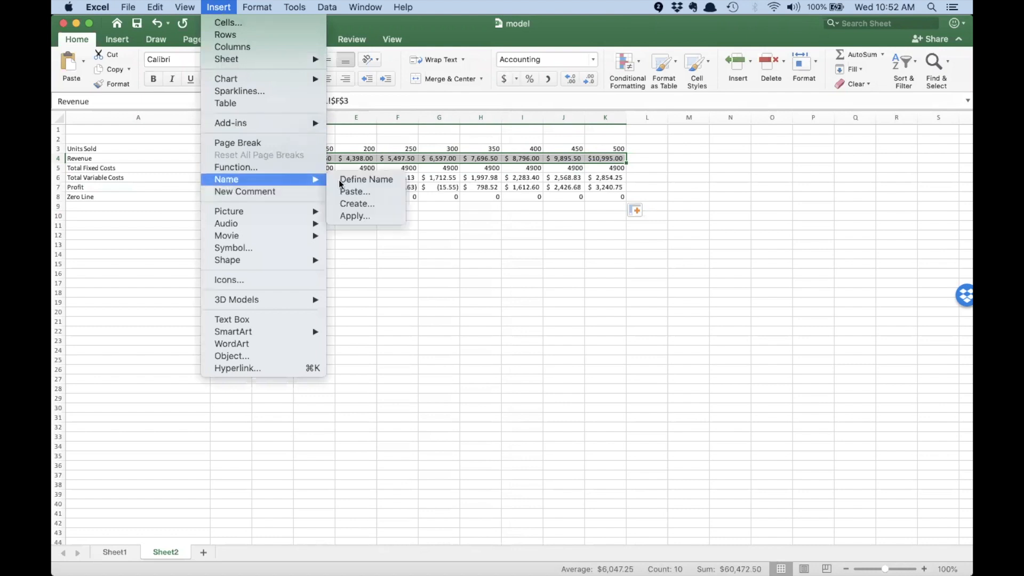
left_click(473, 291)
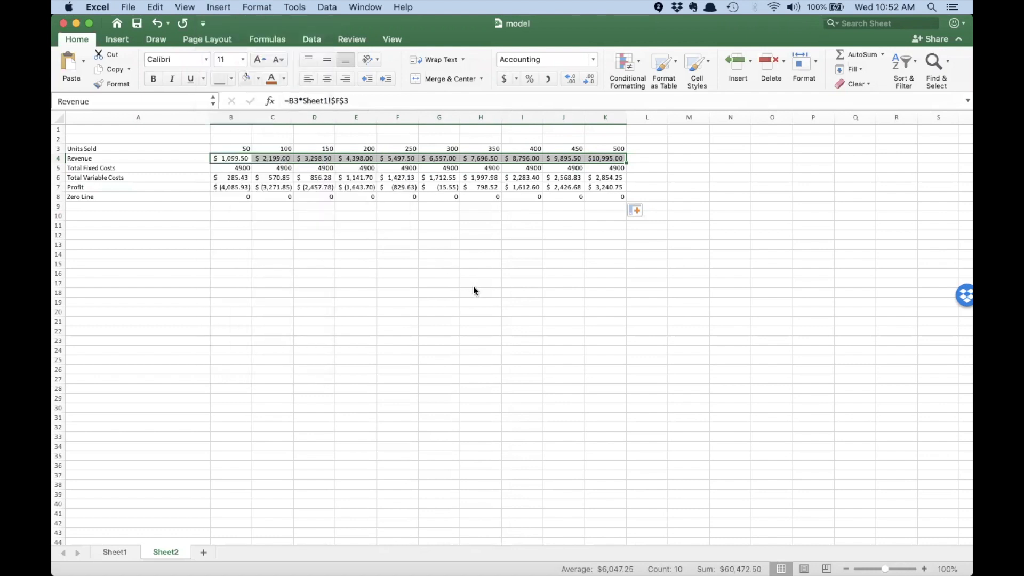
left_click(474, 287)
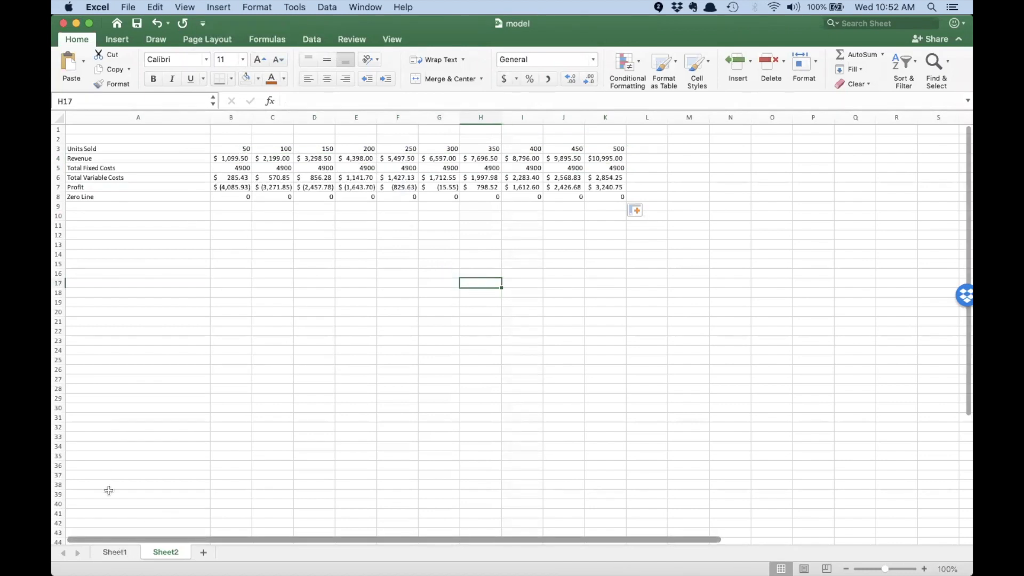
Step: On Sheet1, show that B3 is named Total_Units and I3 is Total_Fixed_Costs
left_click(114, 552)
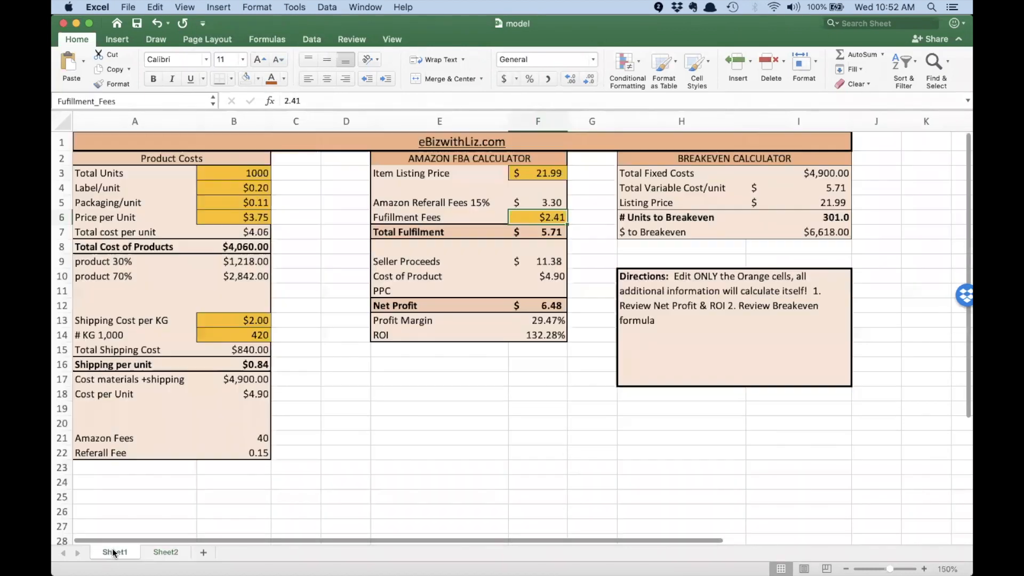
left_click(110, 172)
left_click_drag(238, 231, 244, 455)
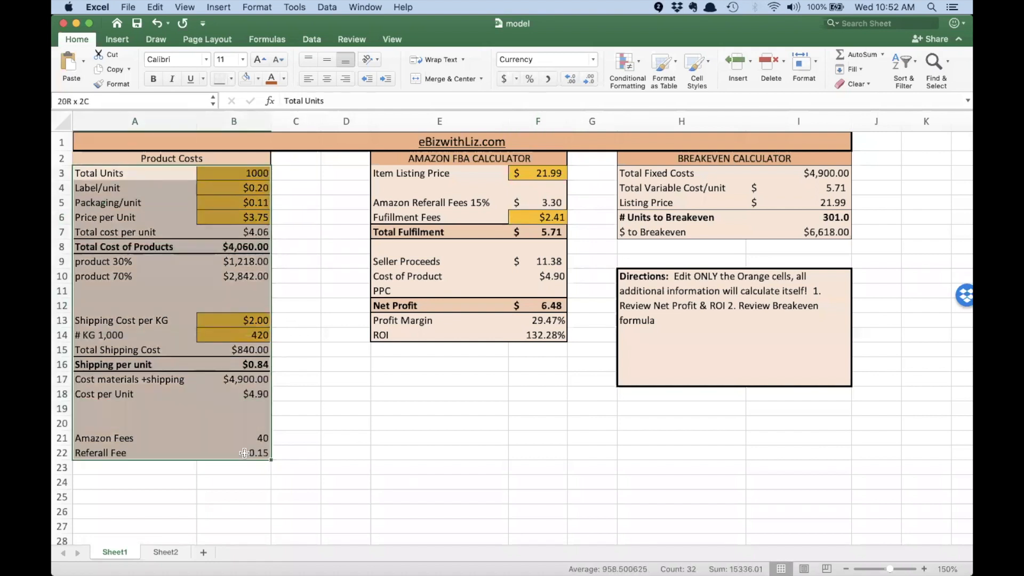
left_click(240, 175)
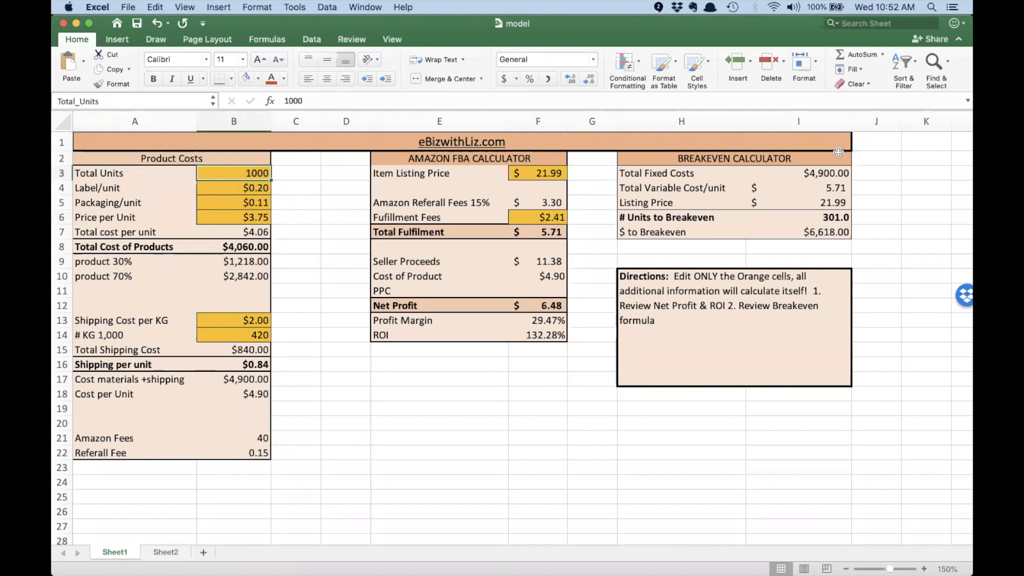
left_click(815, 173)
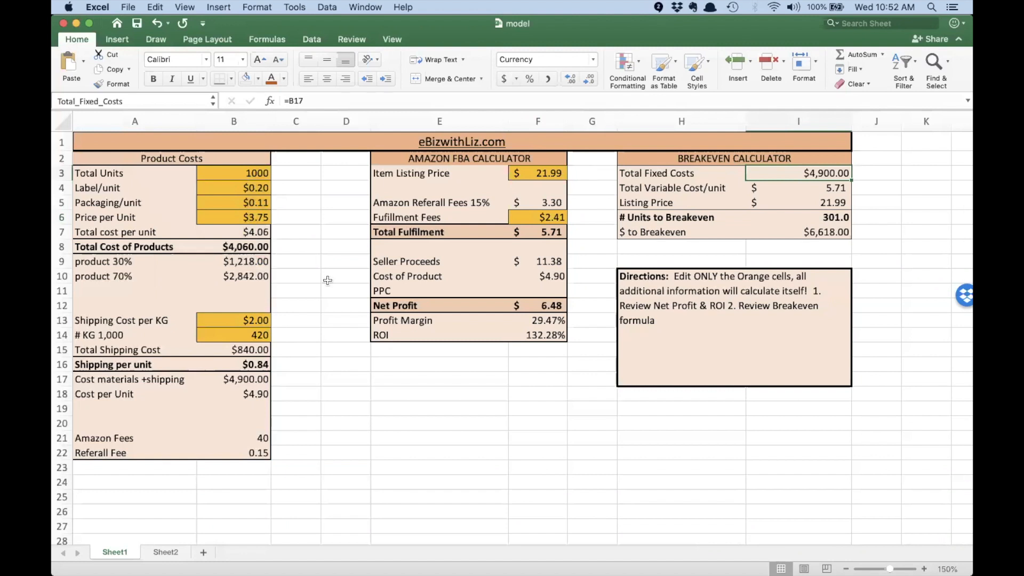
key("super+Tab")
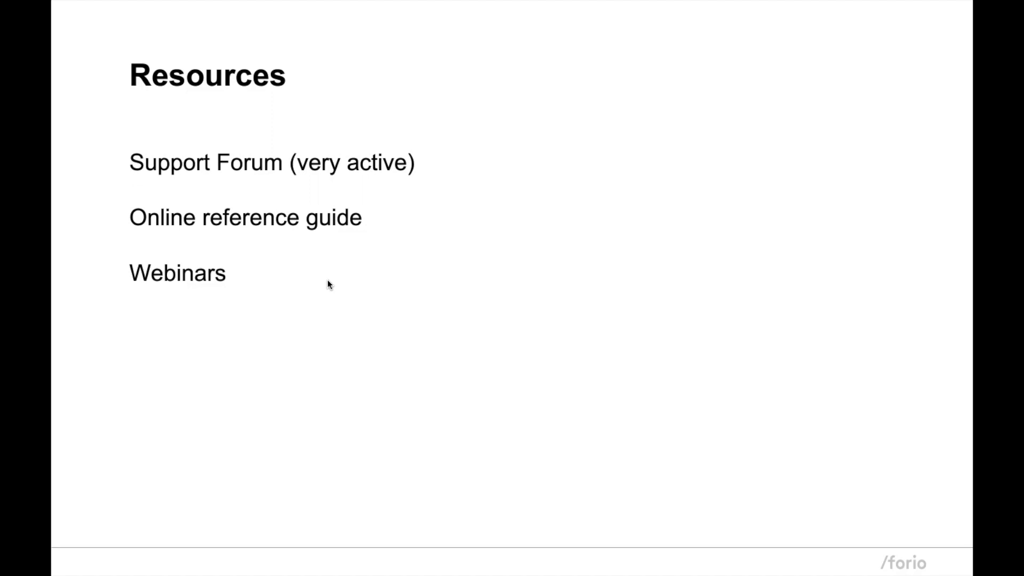
Step: Close the test user's calculator browser window
key("super+Tab")
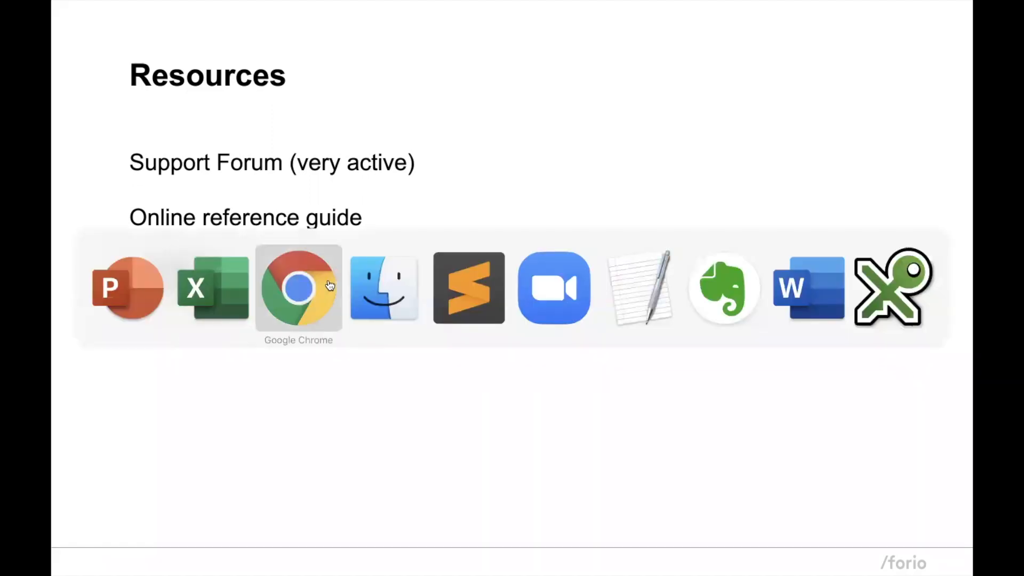
left_click(330, 285)
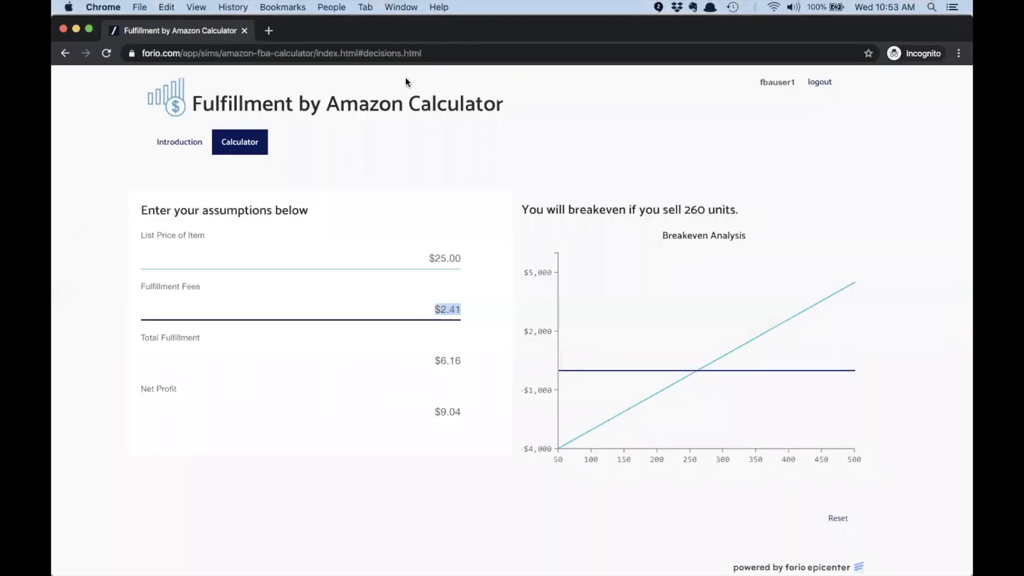
left_click(245, 30)
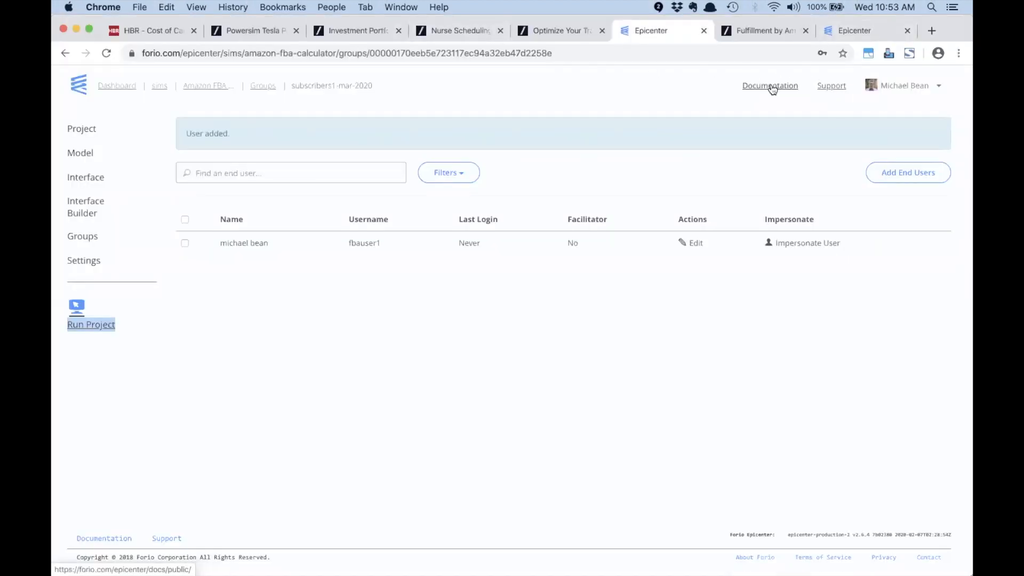
Step: Browse the Epicenter support forum and the Writing your Model documentation page
left_click(832, 86)
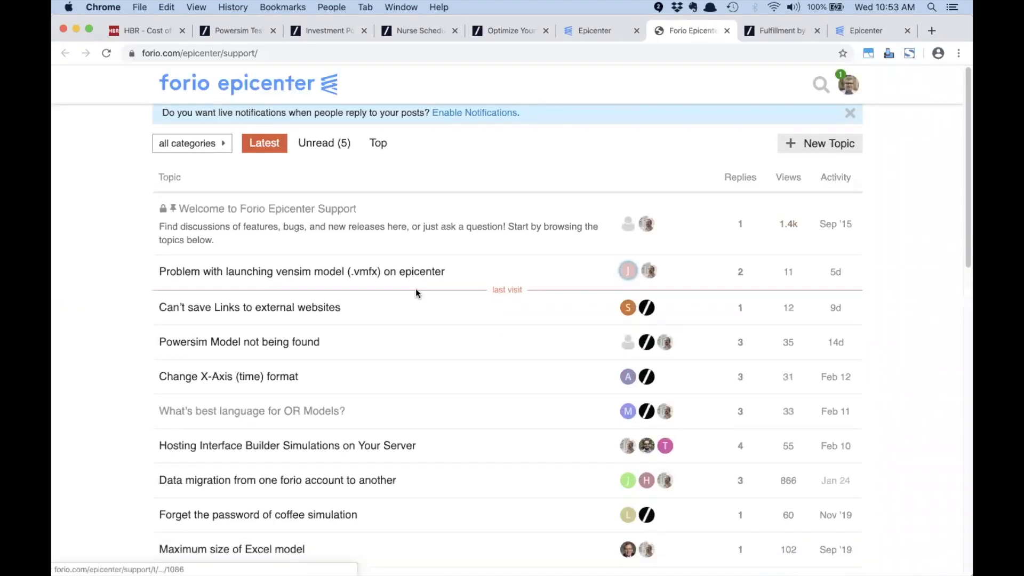
scroll(415, 289, "down", 10)
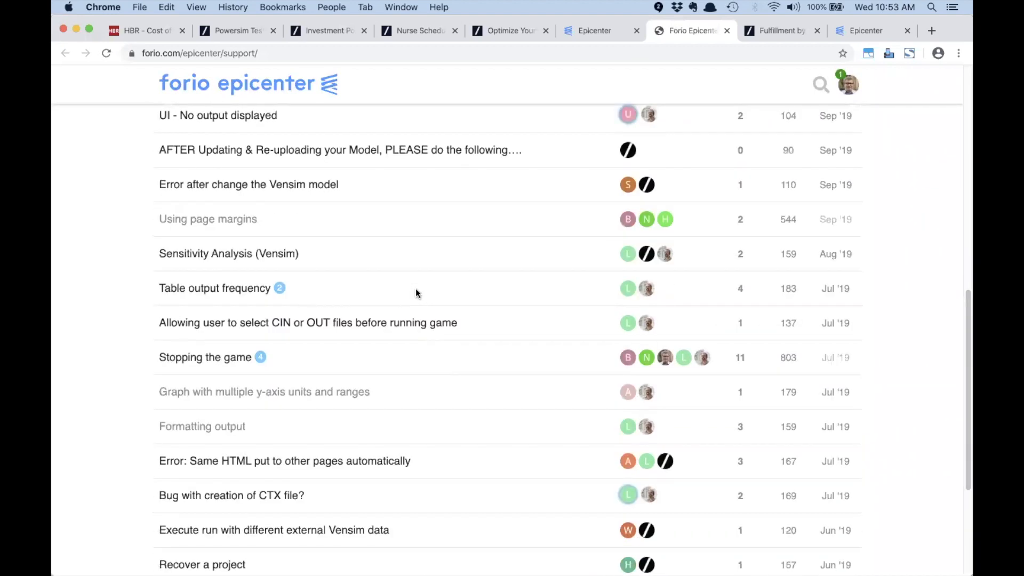
scroll(416, 293, "up", 10)
left_click(589, 29)
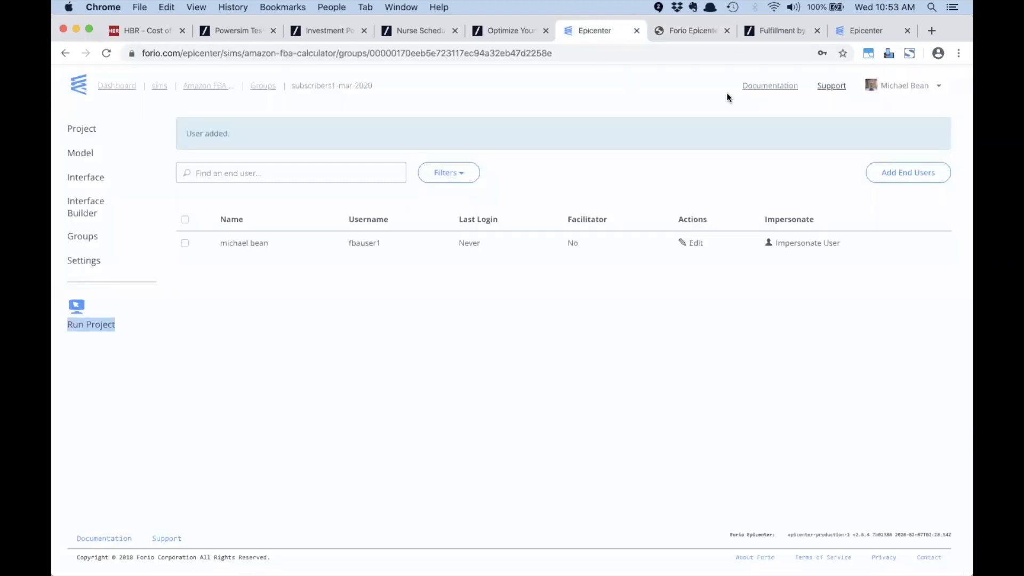
left_click(755, 87)
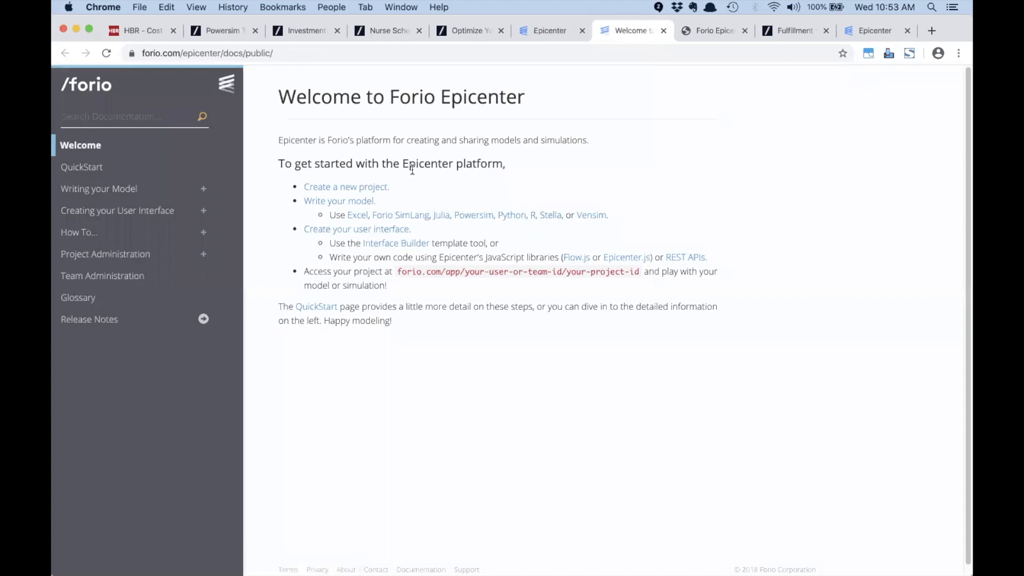
left_click(120, 189)
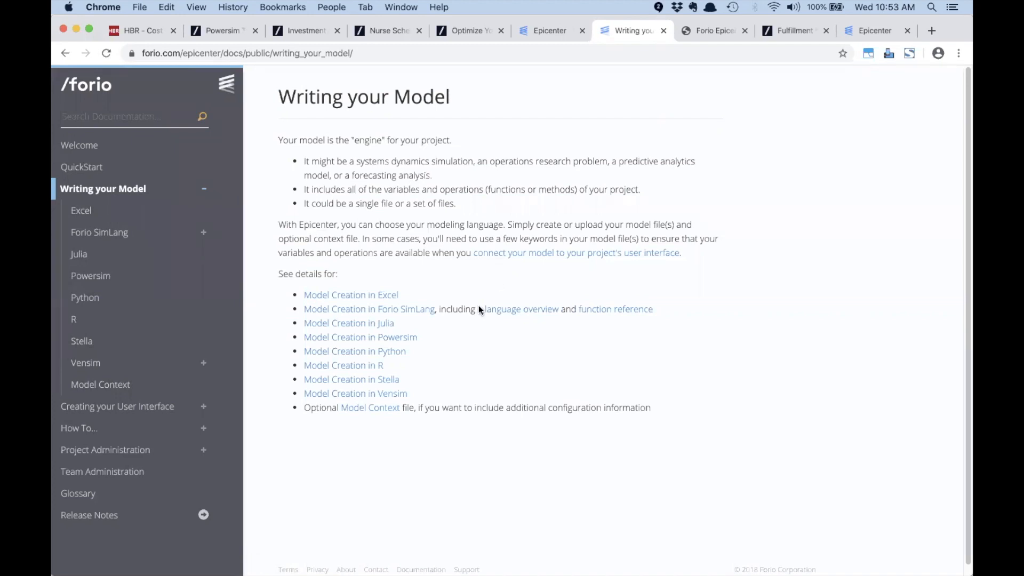
Step: Advance the presentation through the Q&A instructions to the Q & A title slide
key("super+Tab")
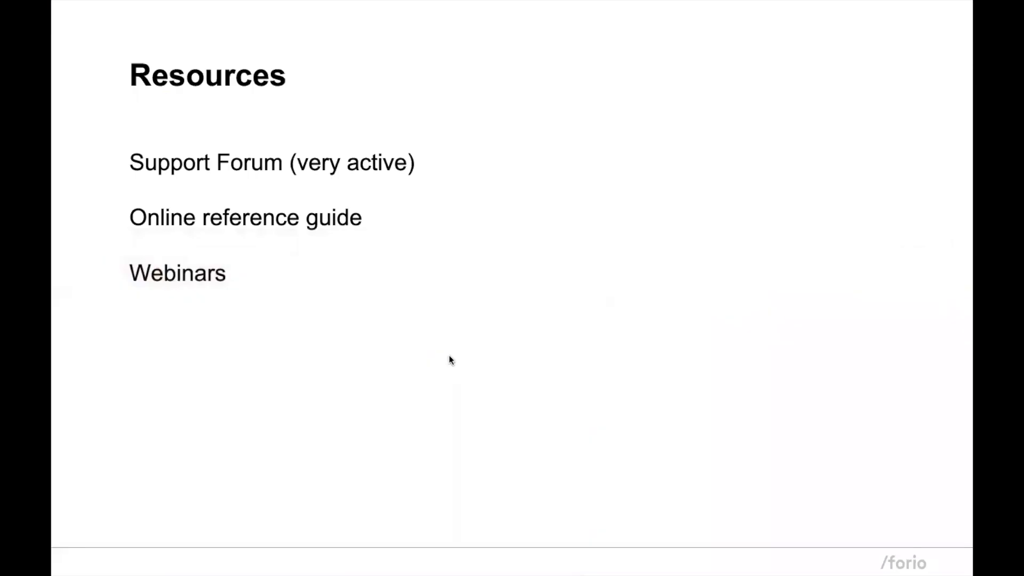
key("Right")
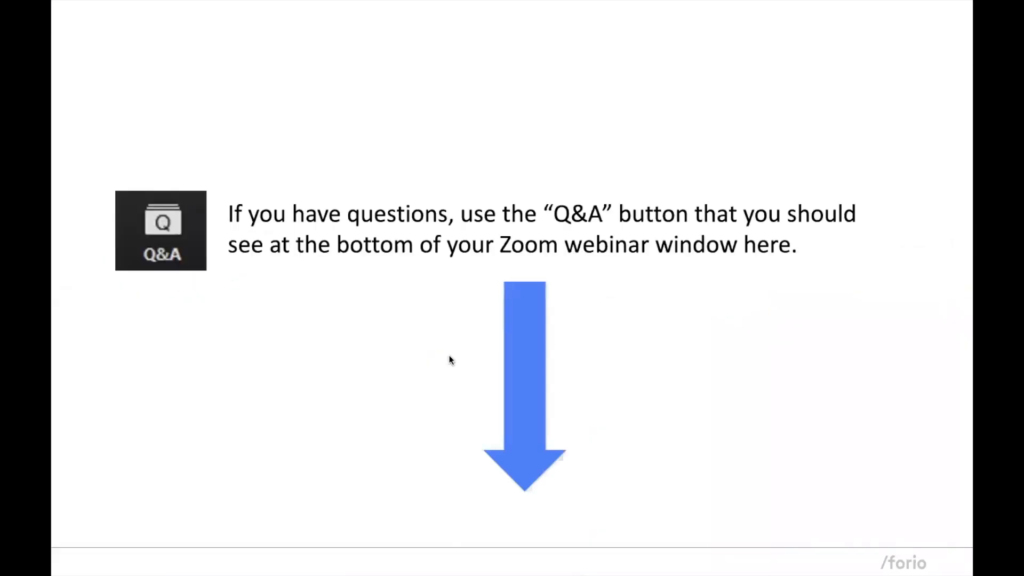
key("Right")
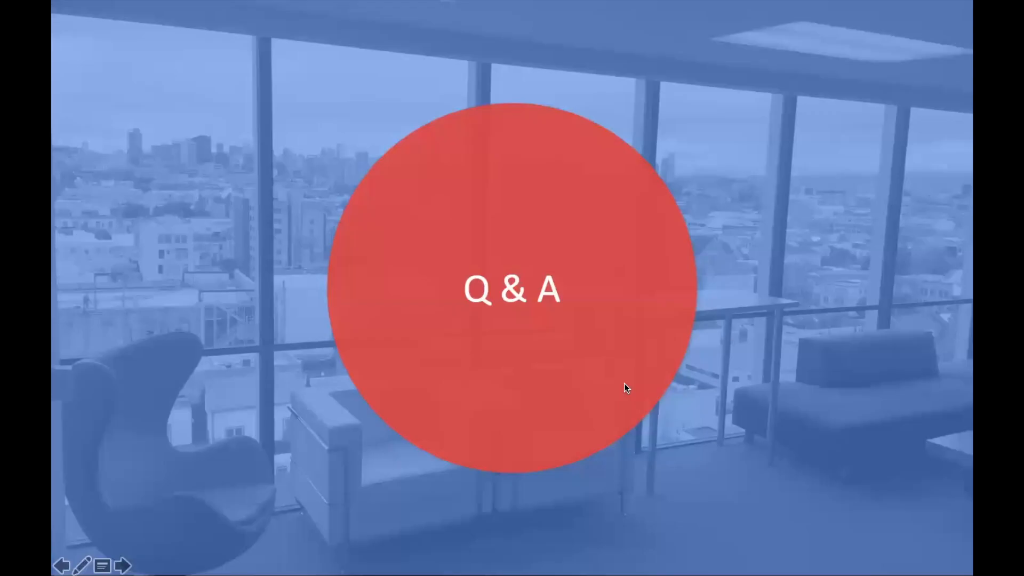